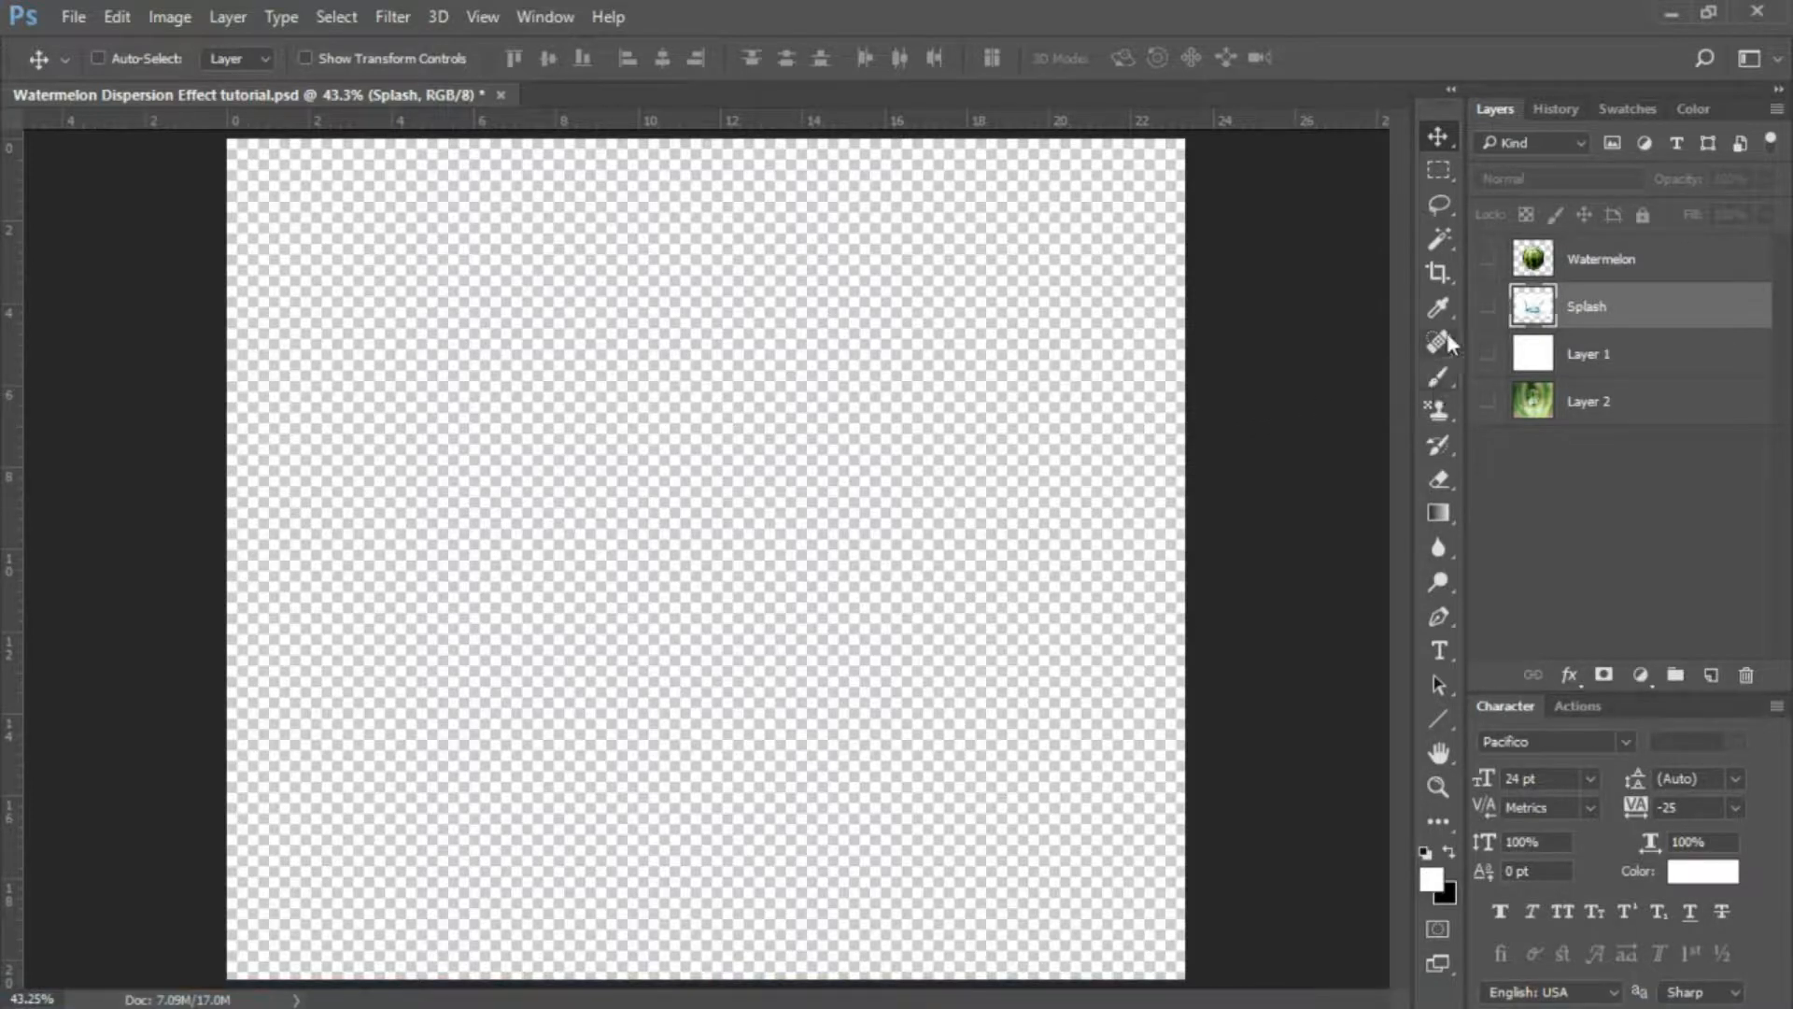
Preview the Watermelon layer on its own, then the Splash layer.
click(1489, 263)
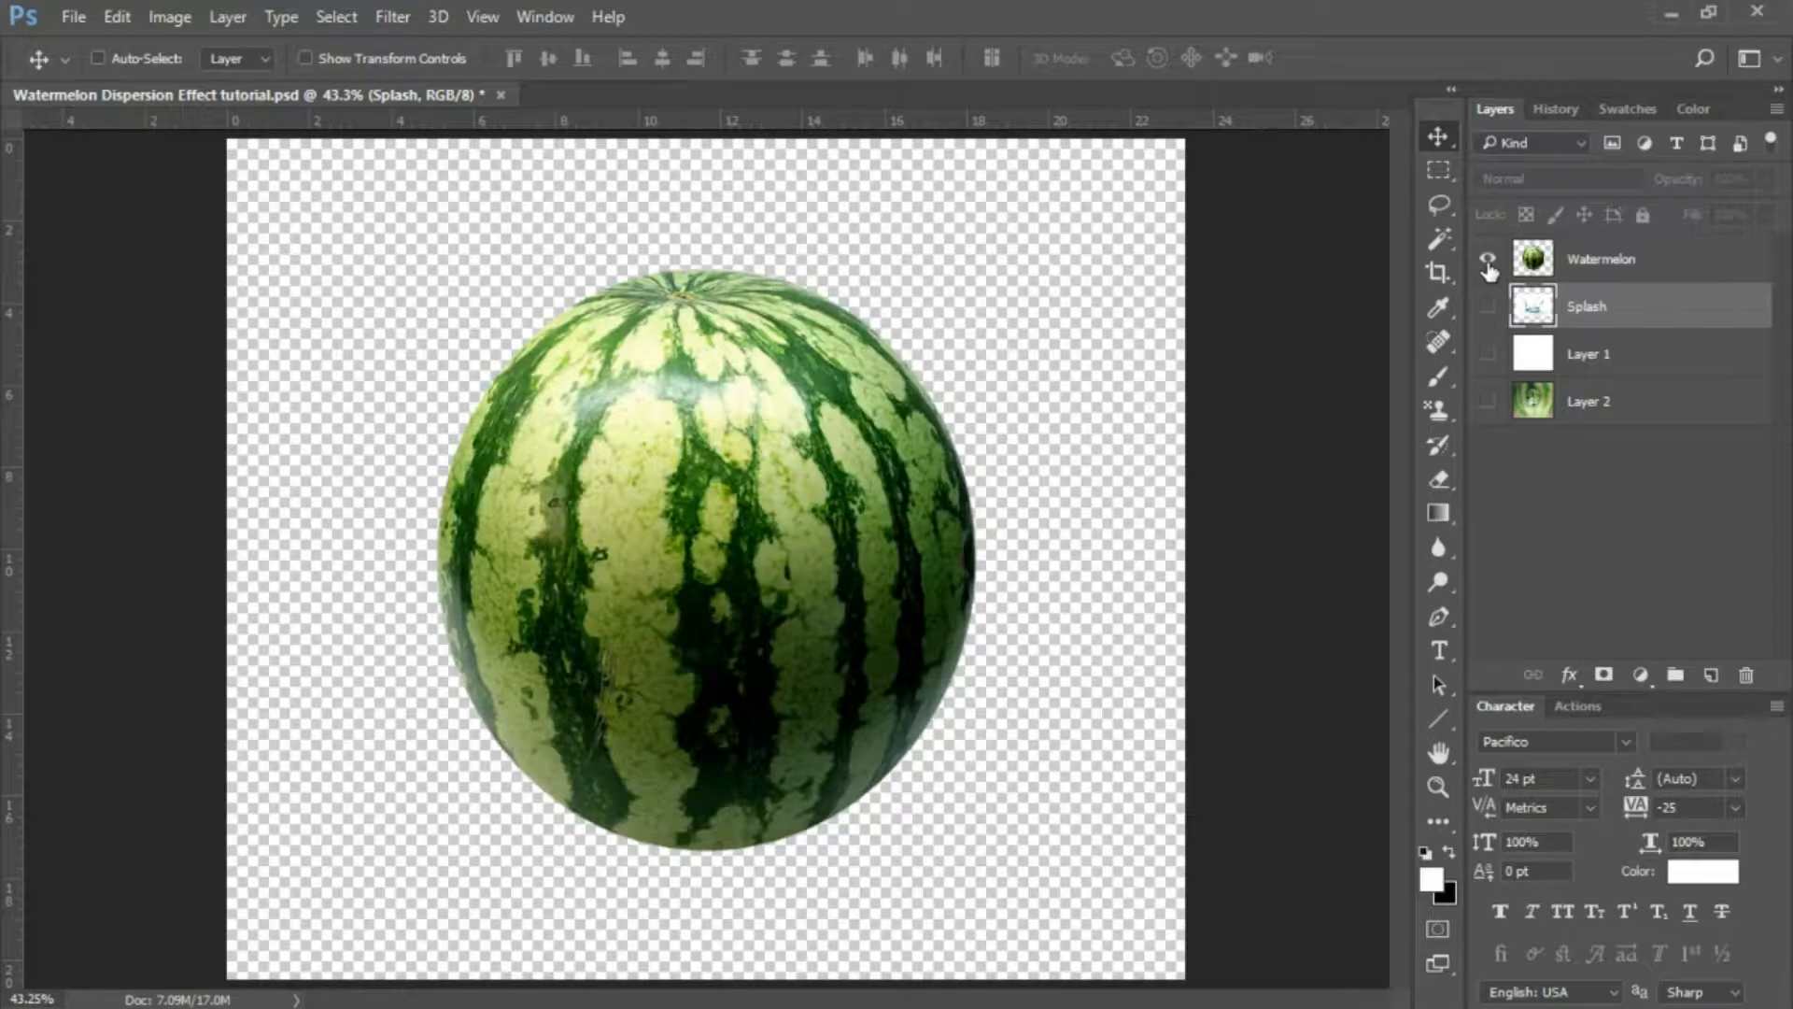
click(1489, 262)
click(1488, 308)
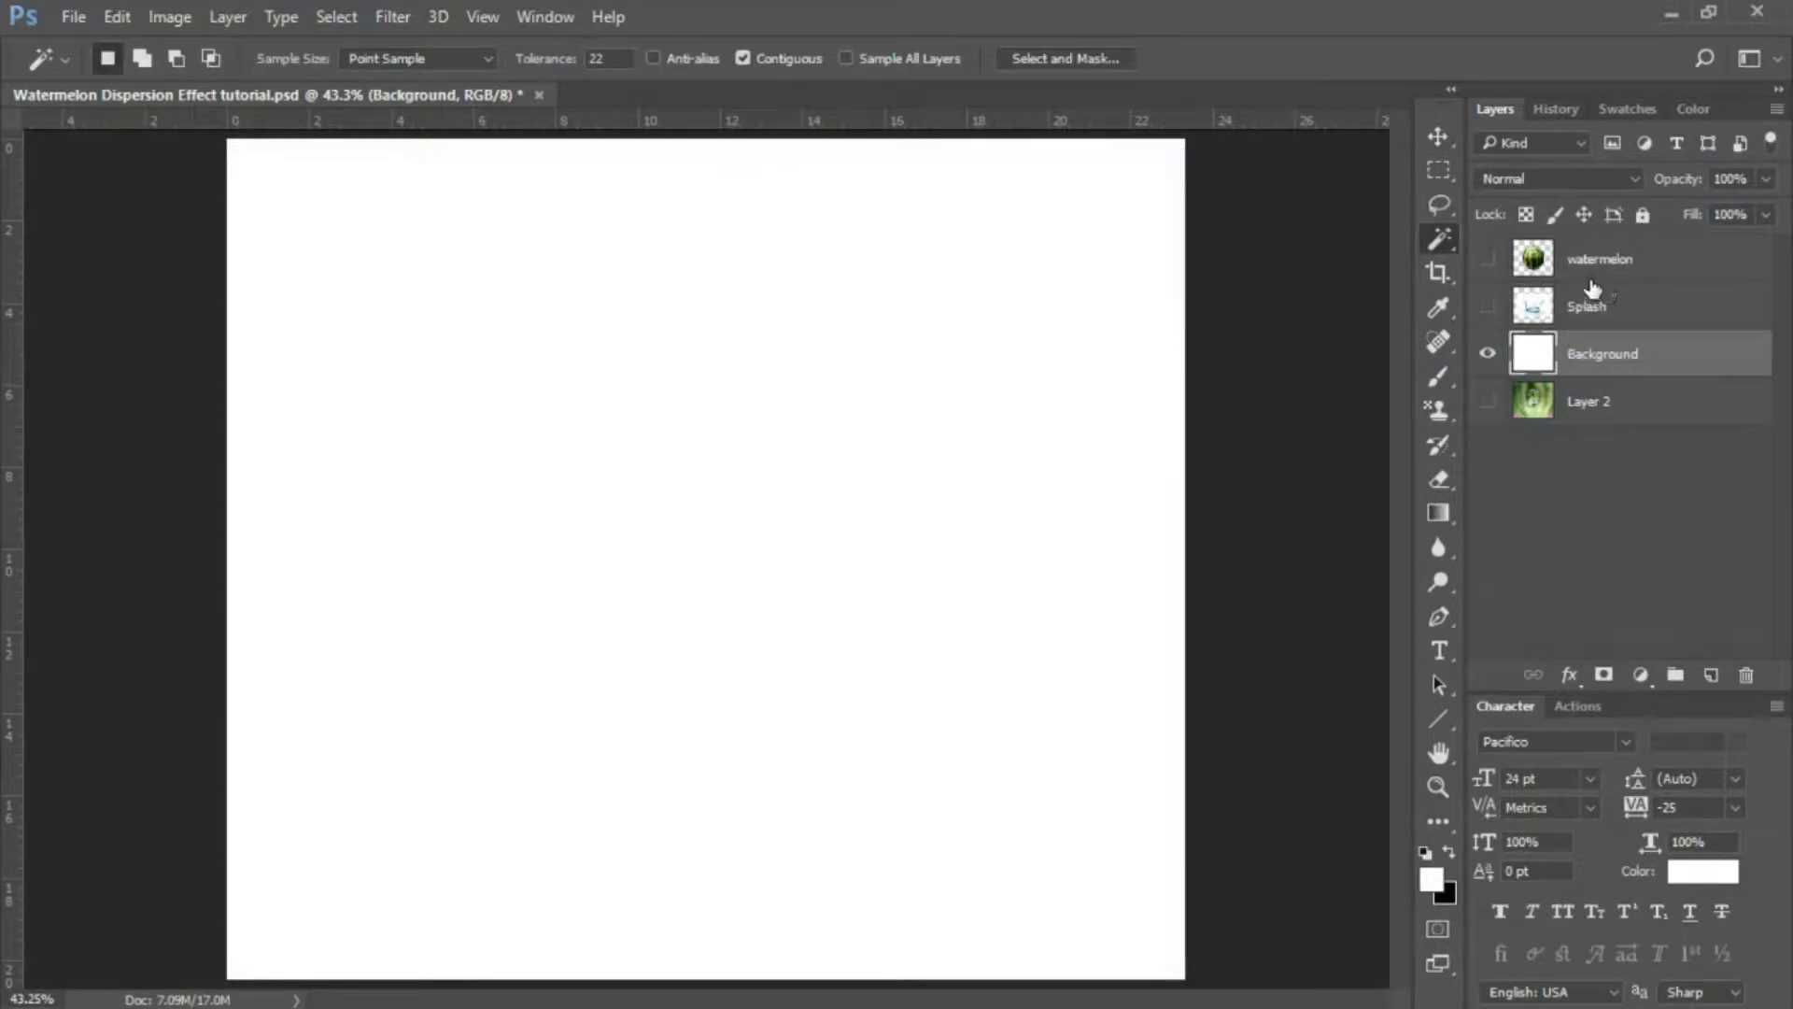
Show the watermelon layer over the white background and rotate it 180°.
click(1602, 266)
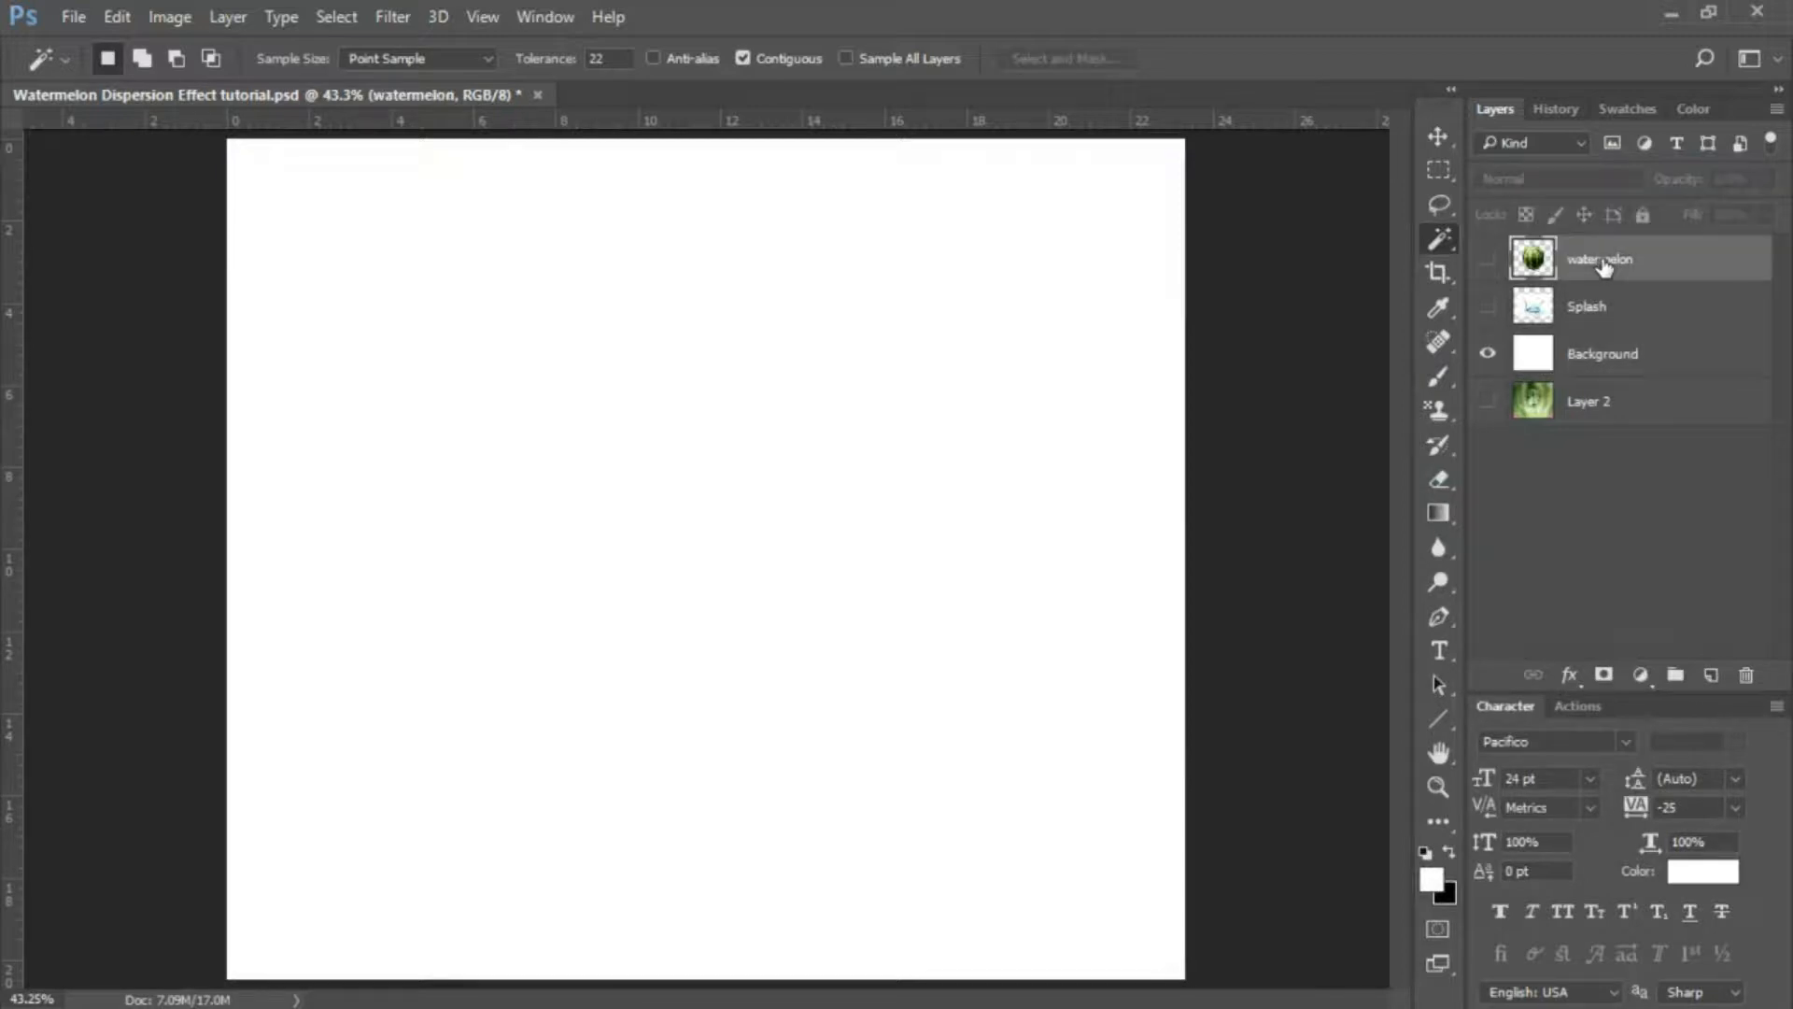
click(1488, 258)
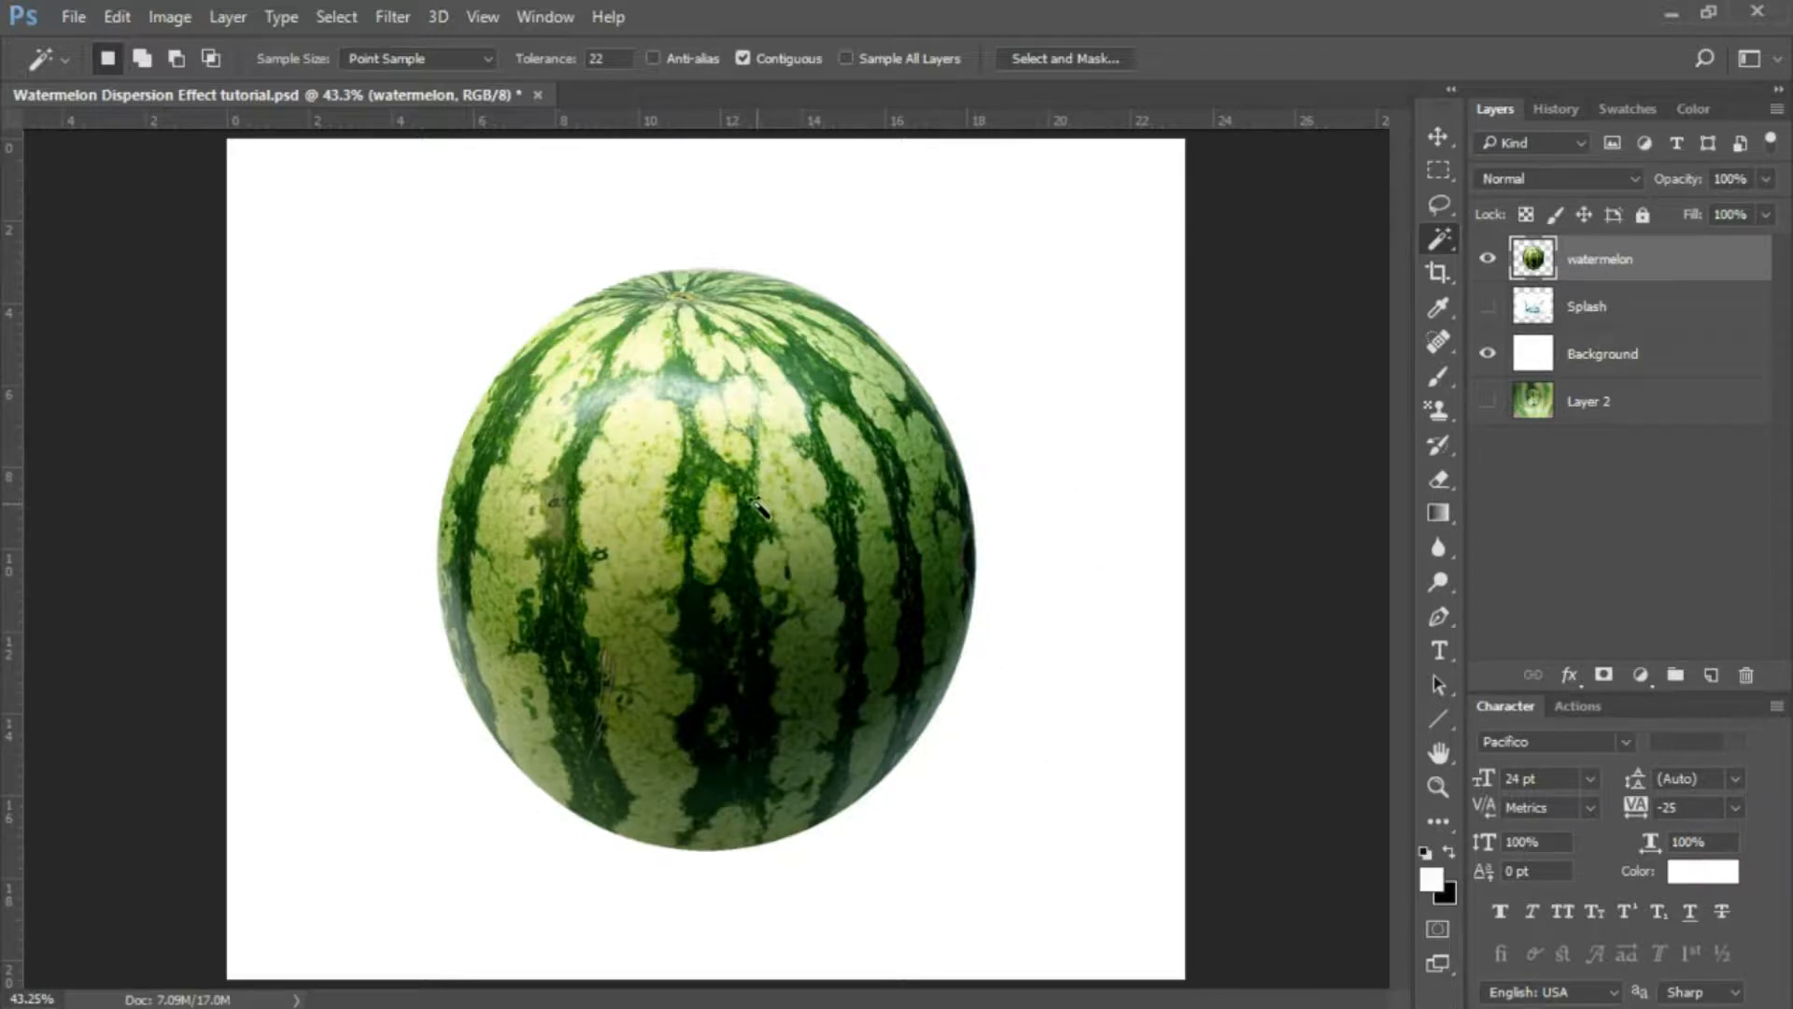
click(110, 17)
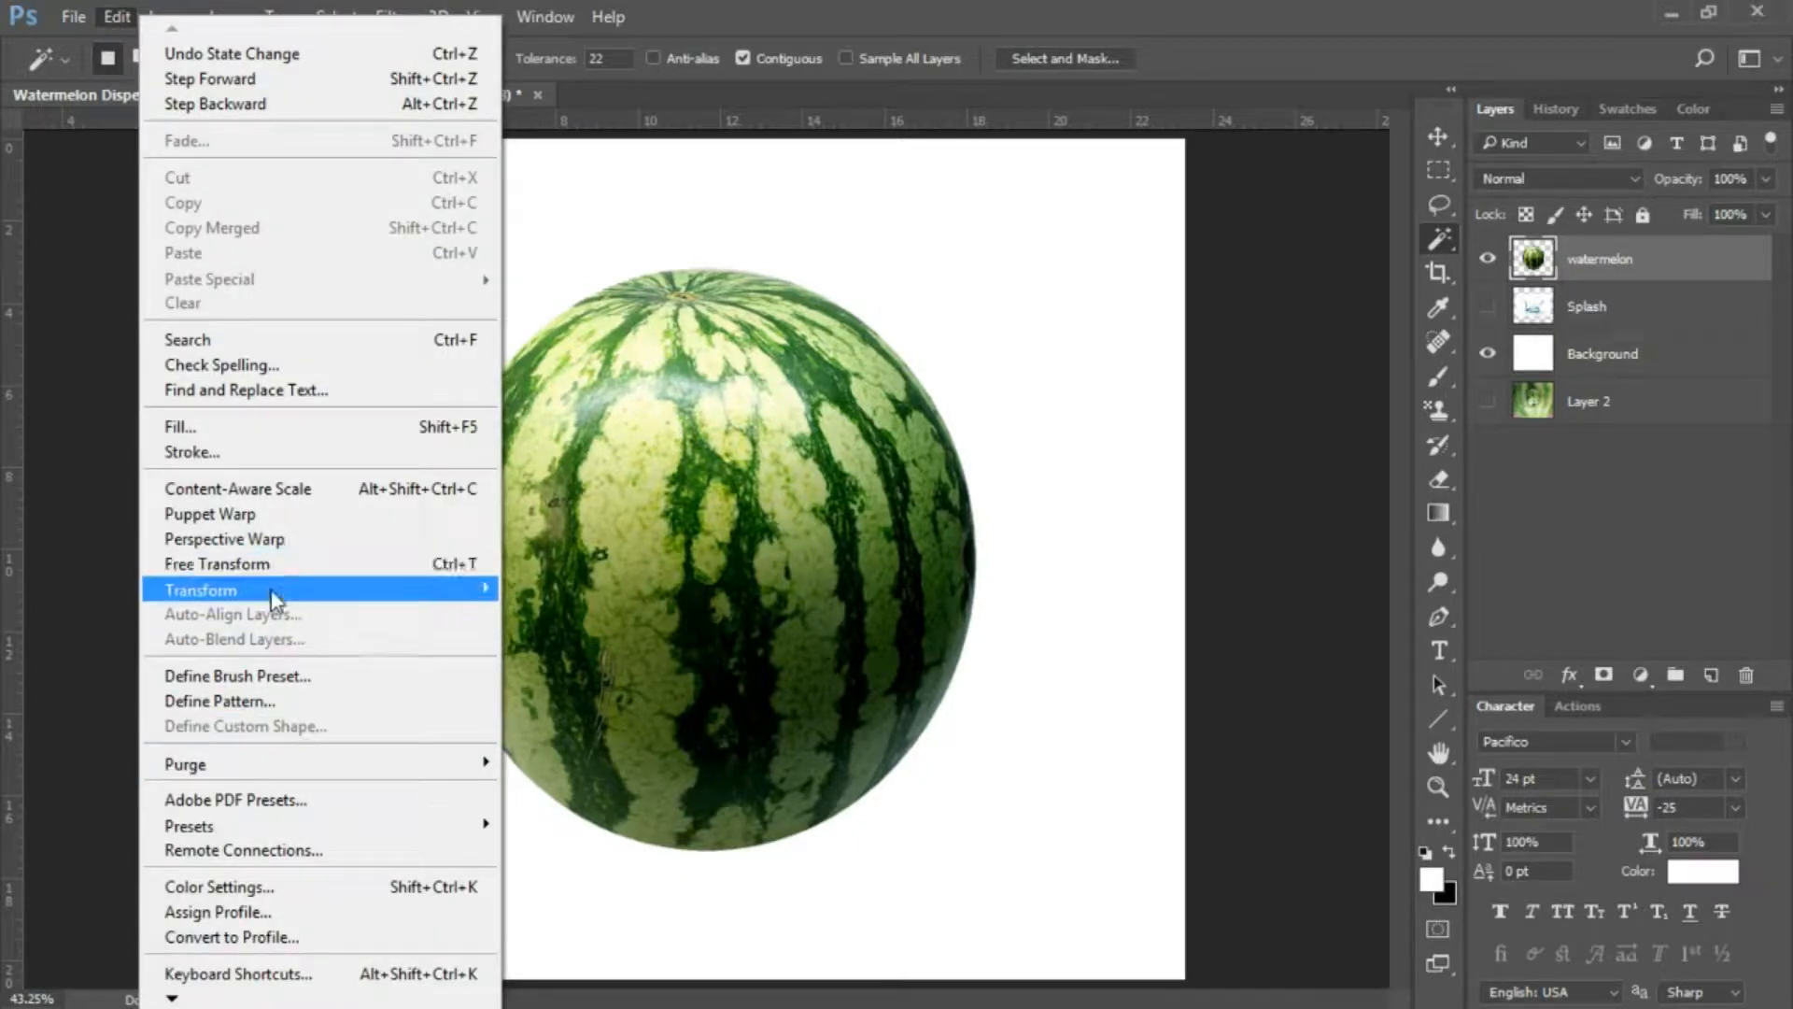
mouse_move(278, 591)
click(561, 787)
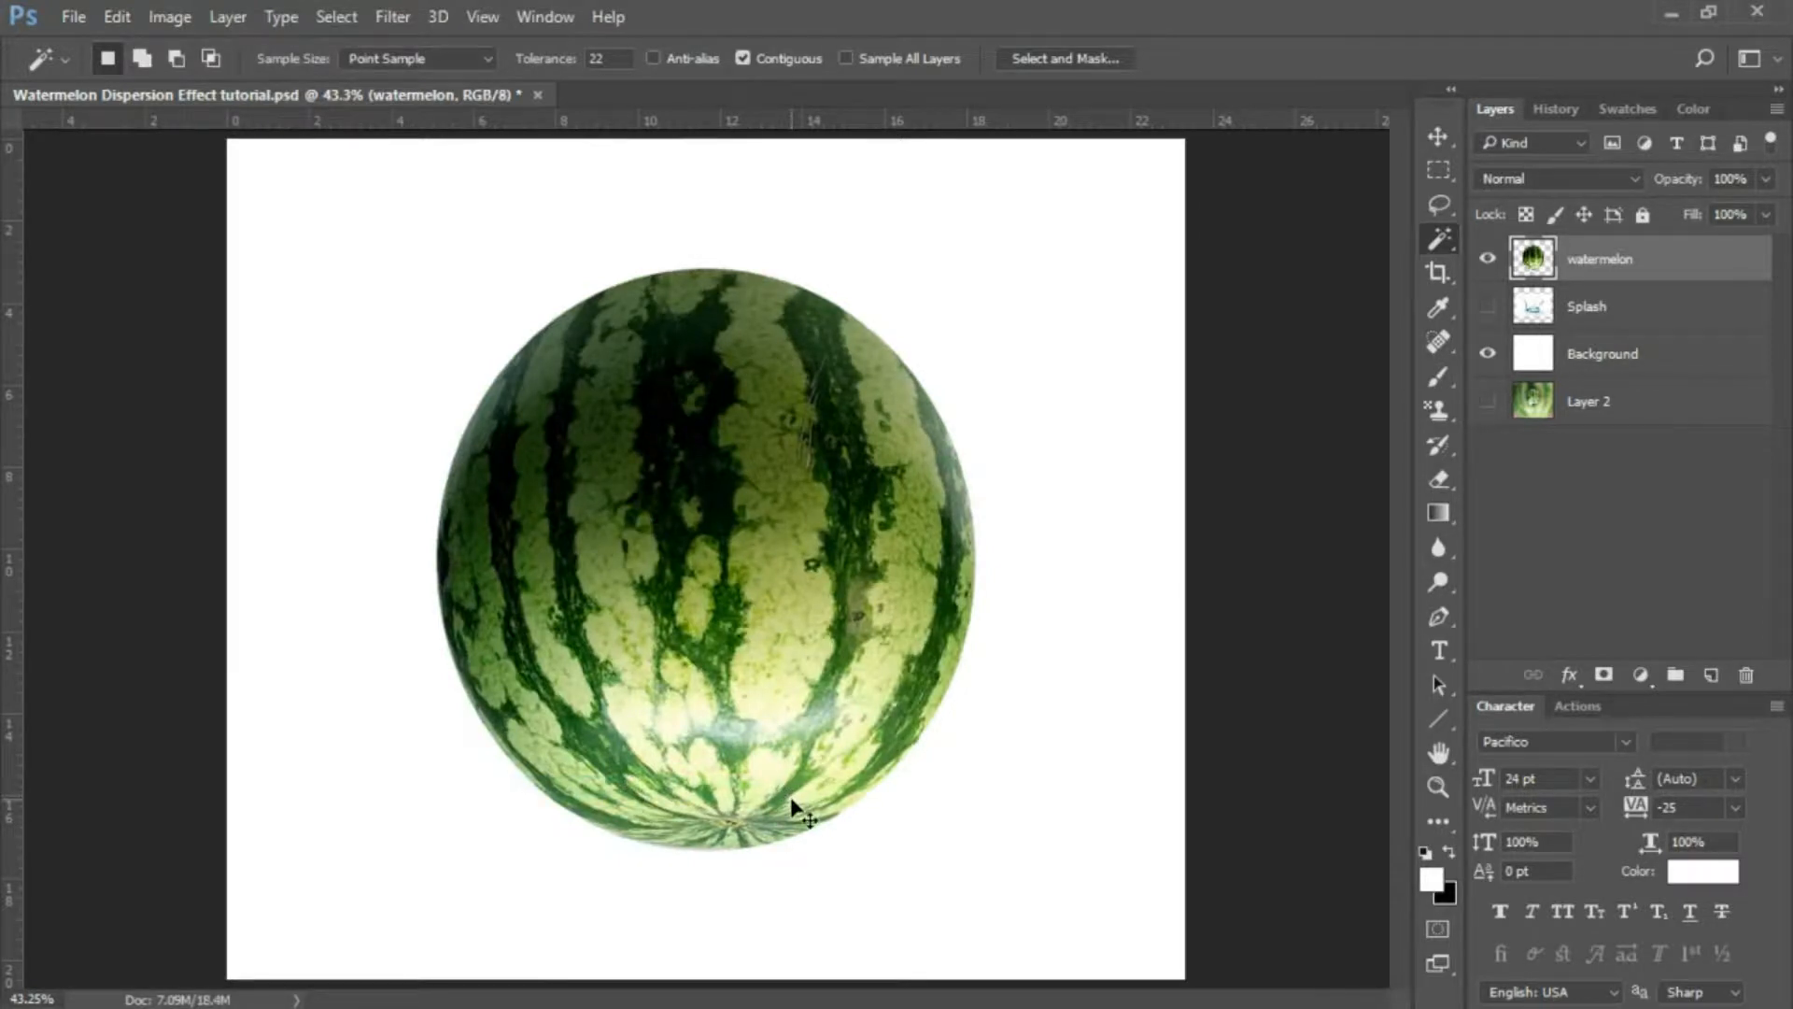
Scale the watermelon down proportionally around its centre to about 59% and apply the transform.
key(ctrl+t)
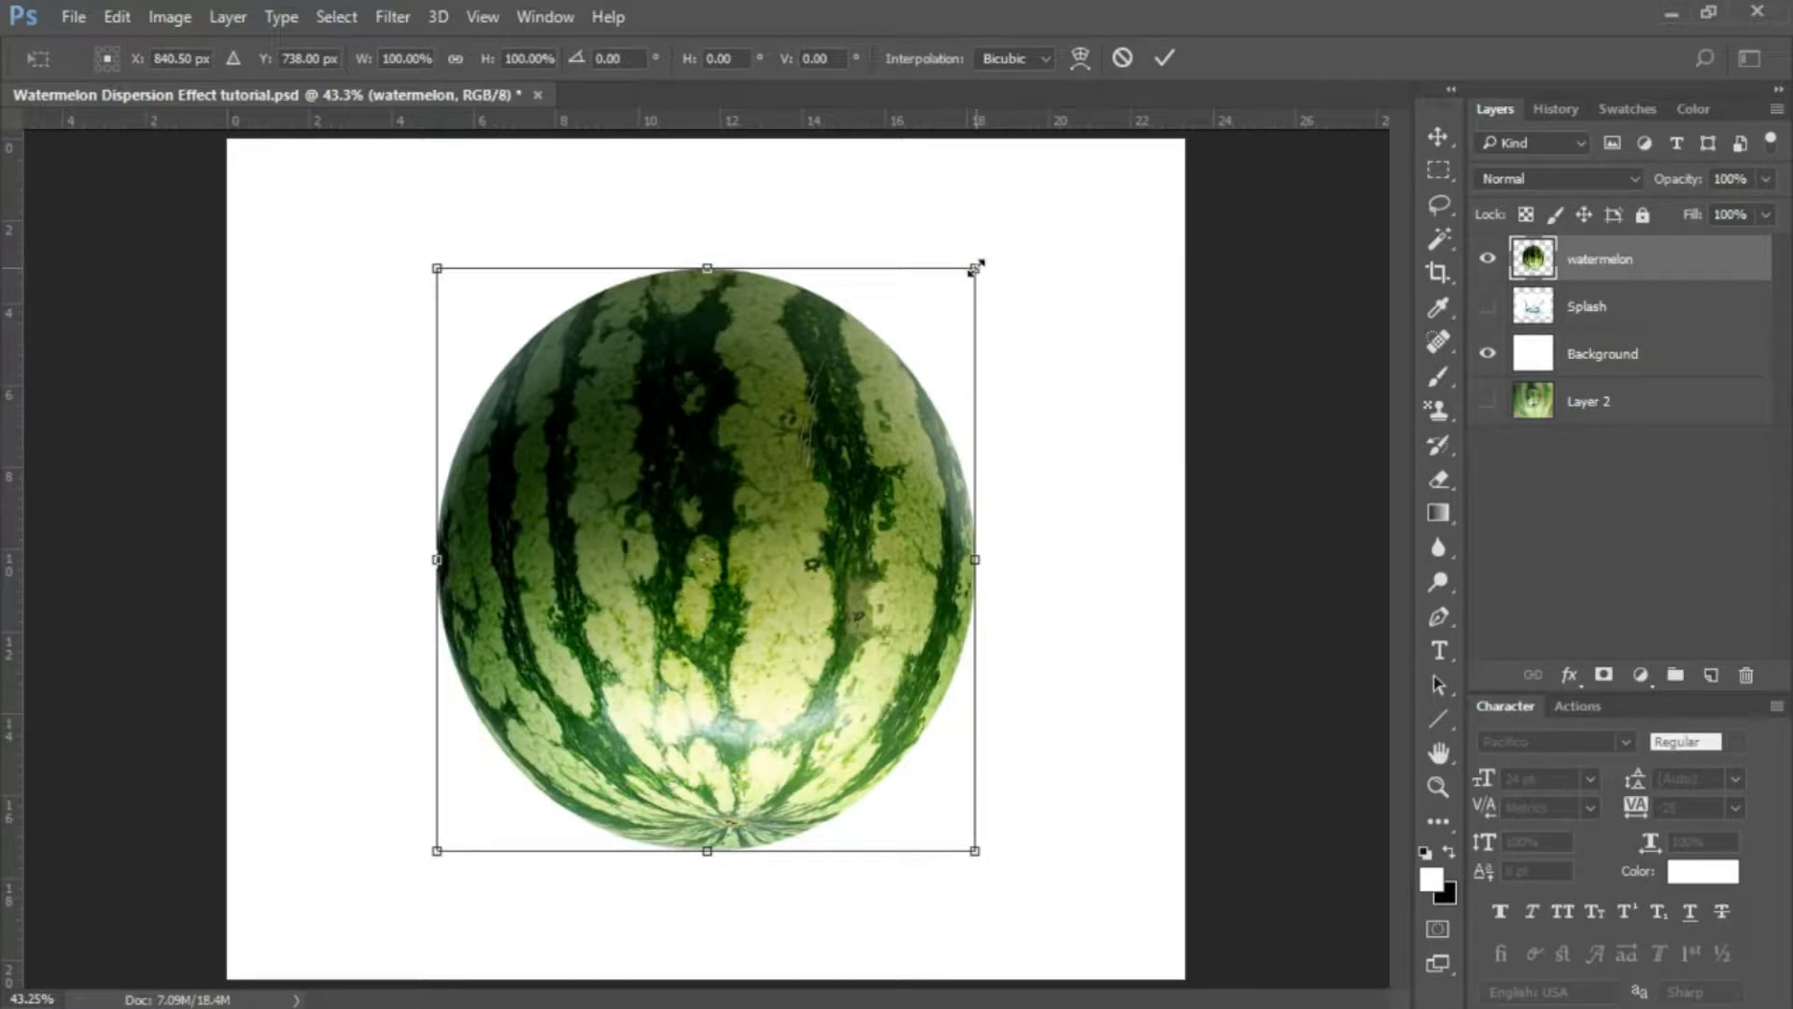
drag(976, 268, 867, 381)
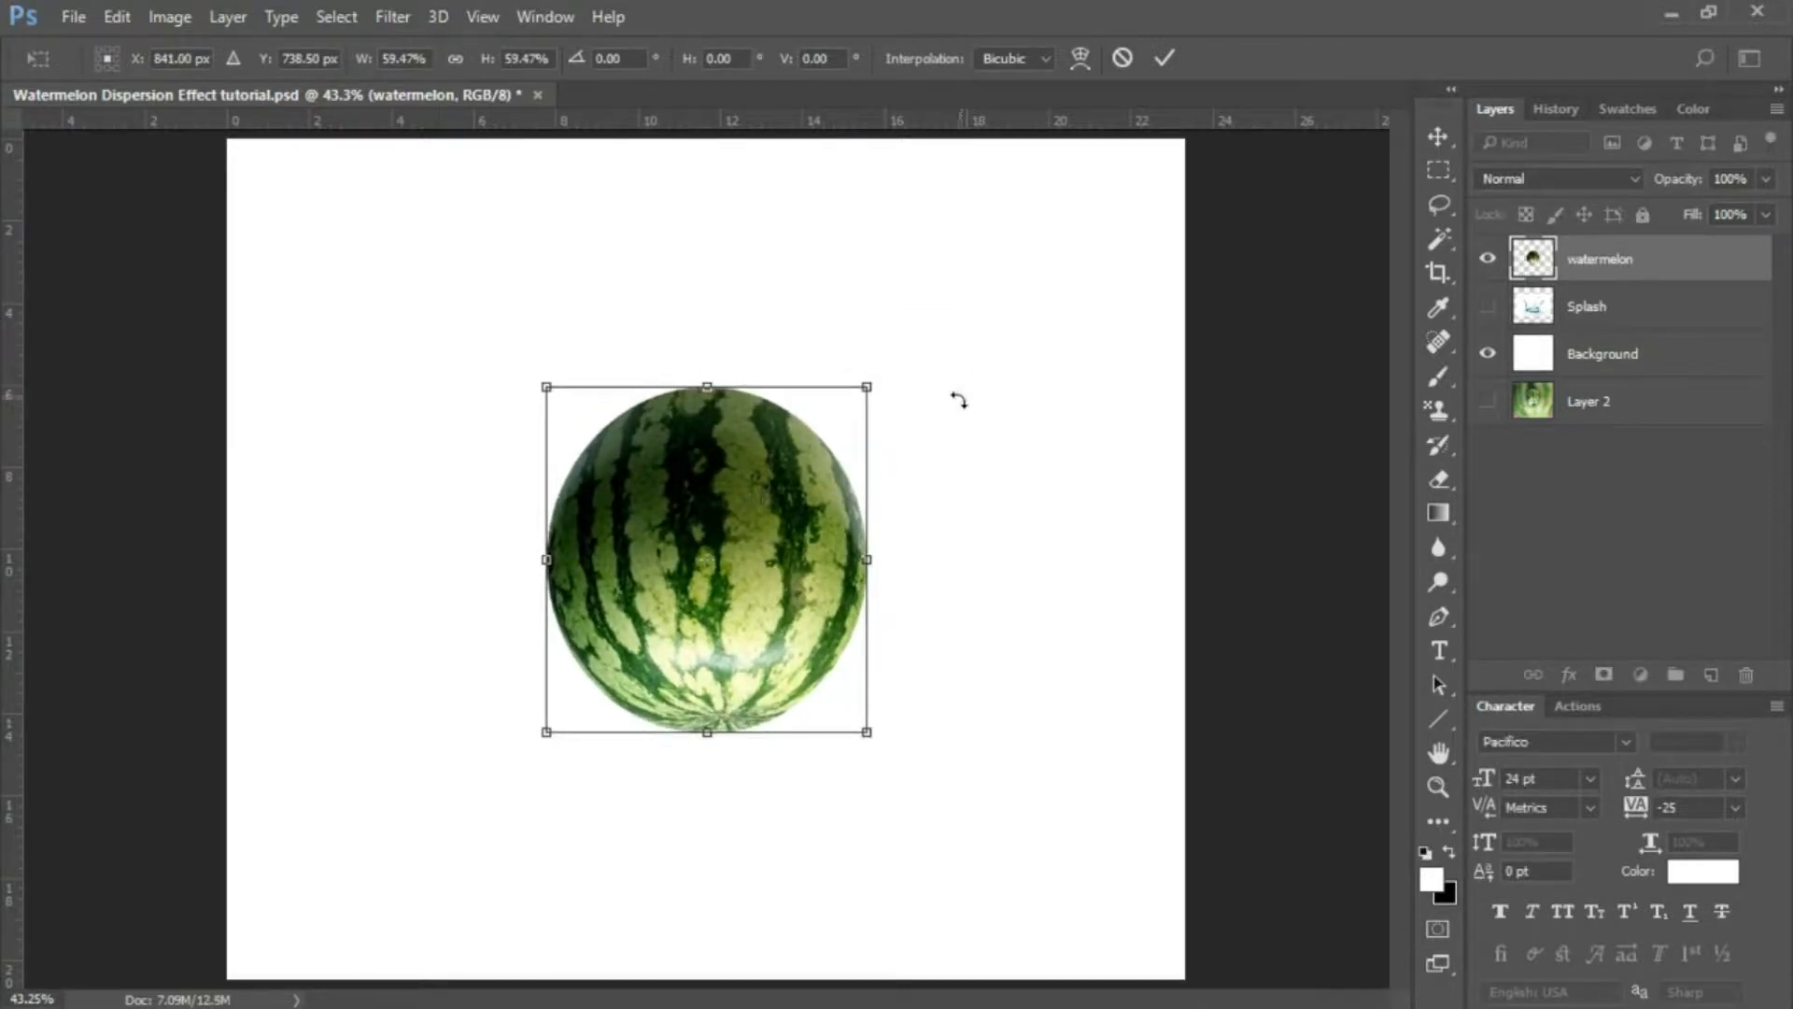
key(Return)
key(w)
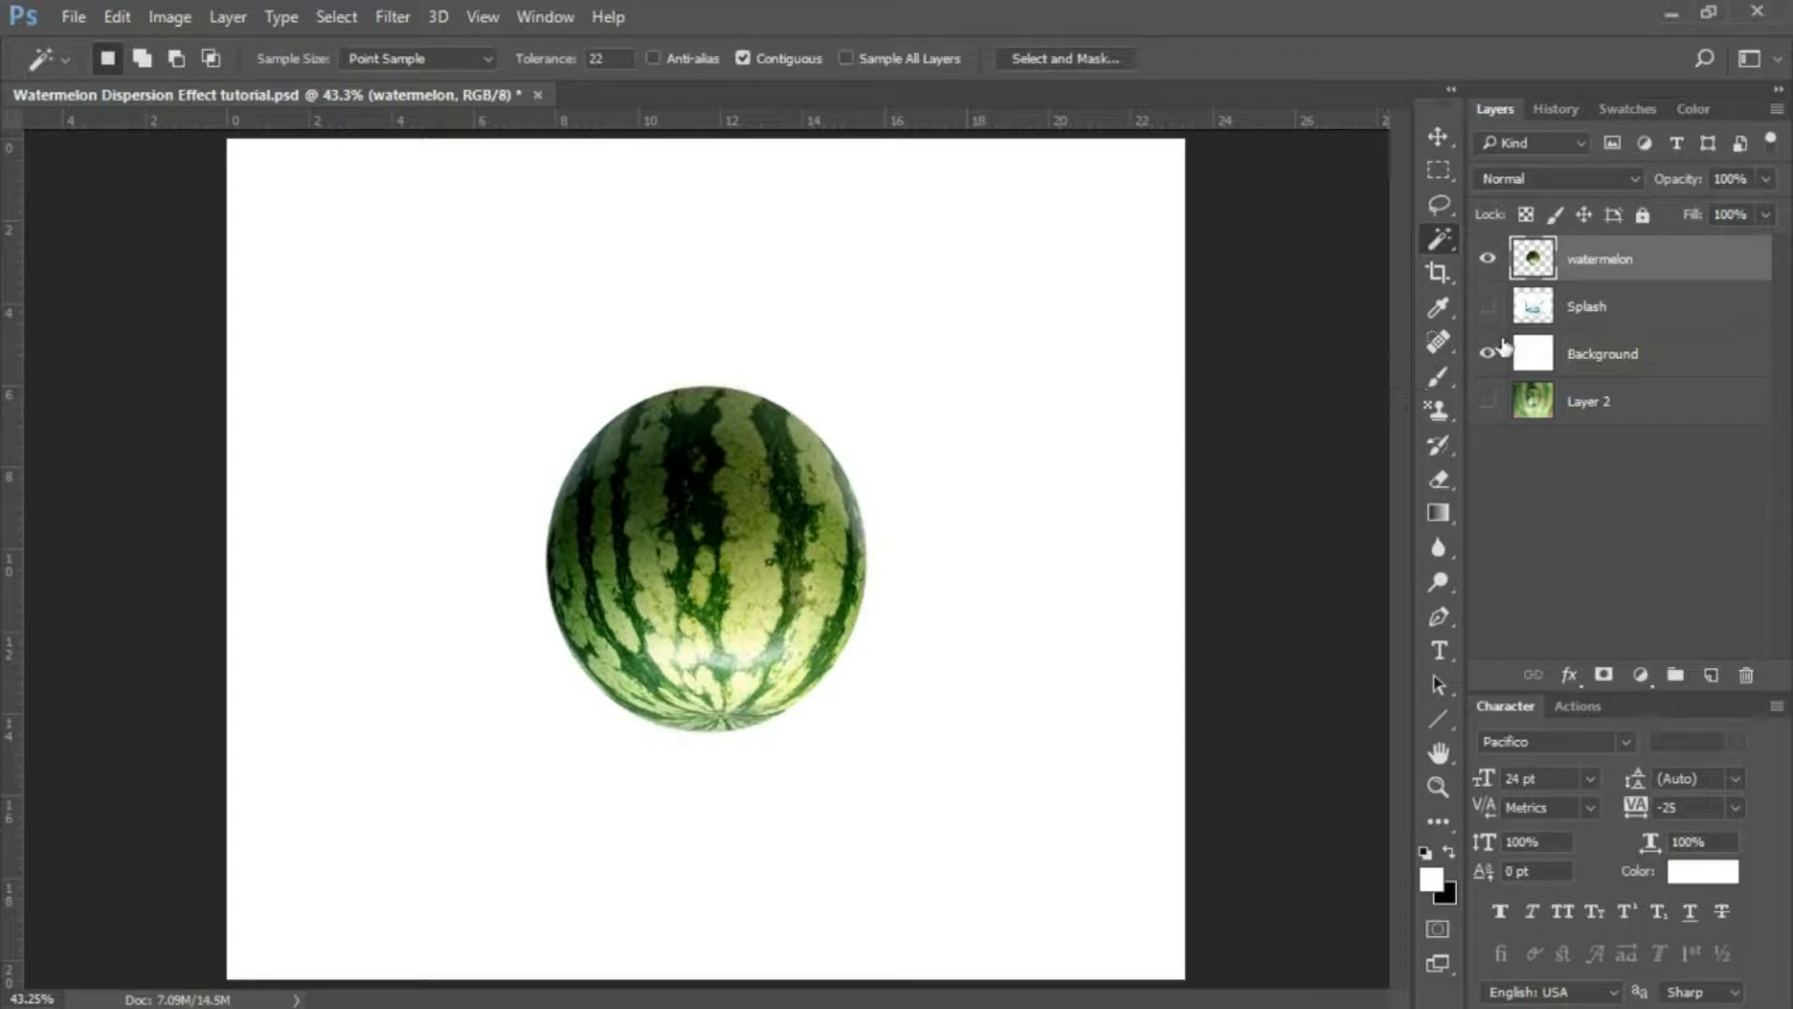
Hide the watermelon, show the Splash layer, and check its edges with the white background briefly hidden.
click(1488, 259)
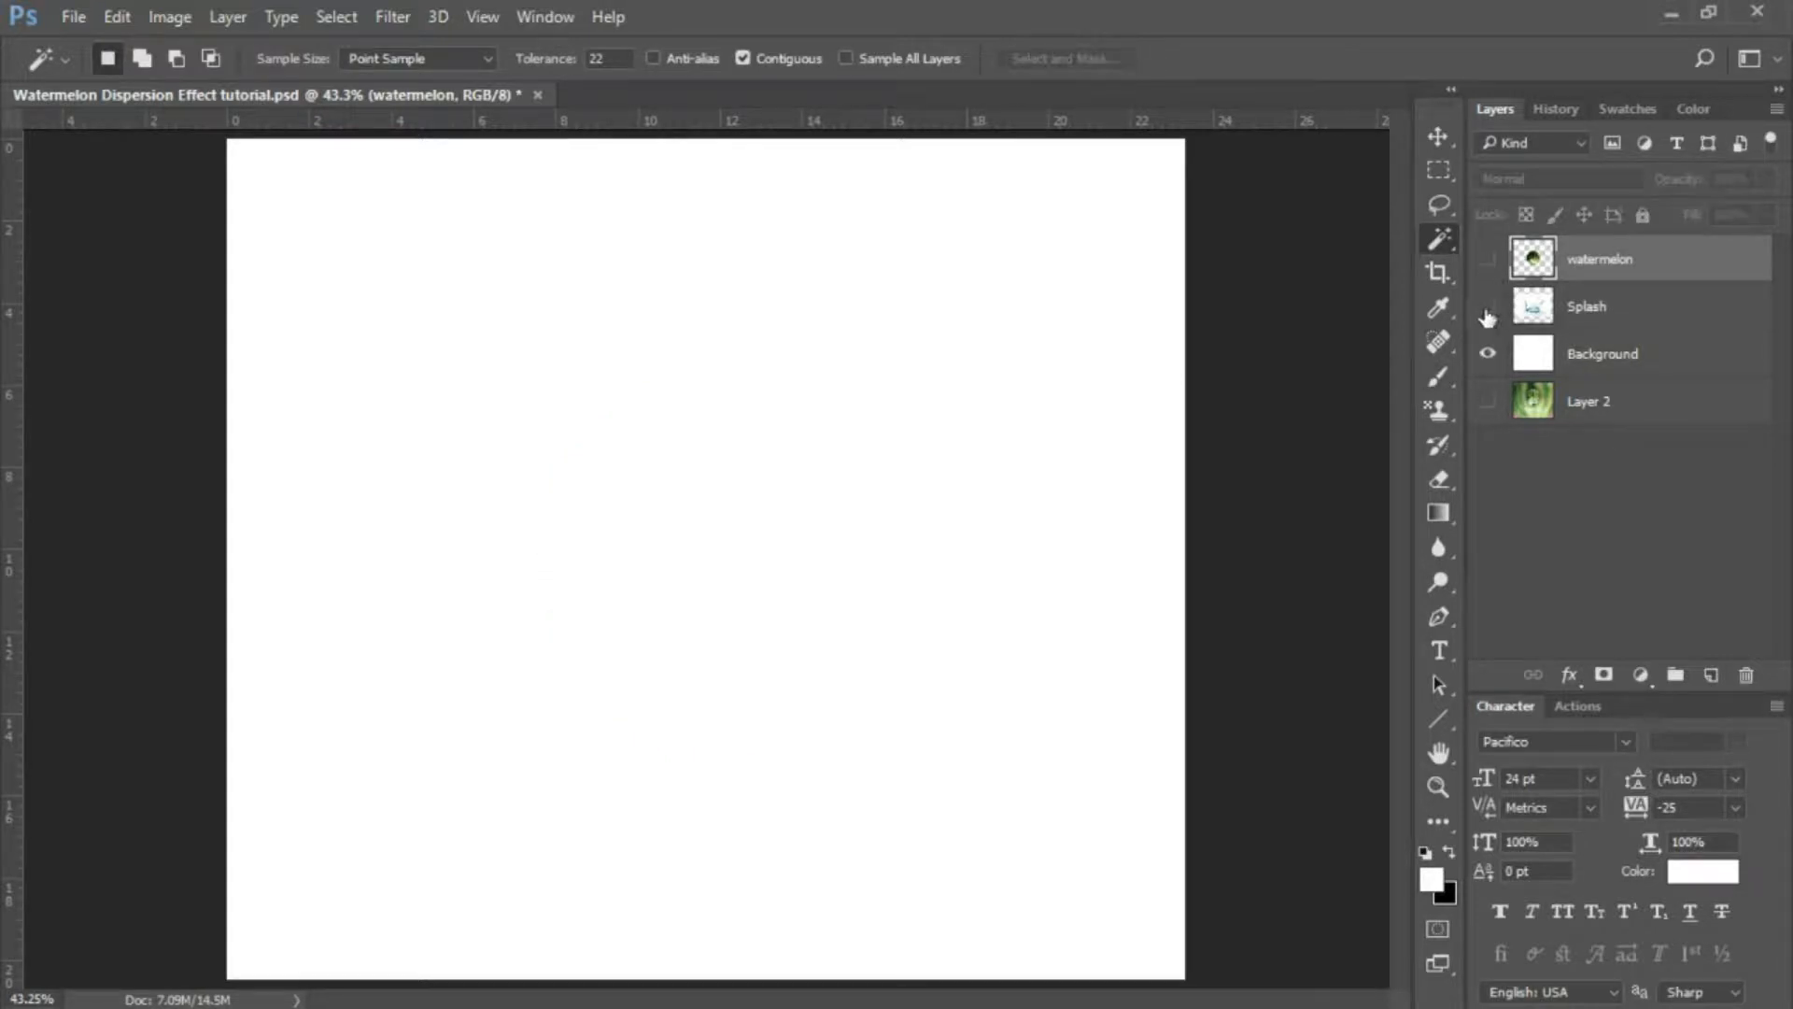
click(1488, 310)
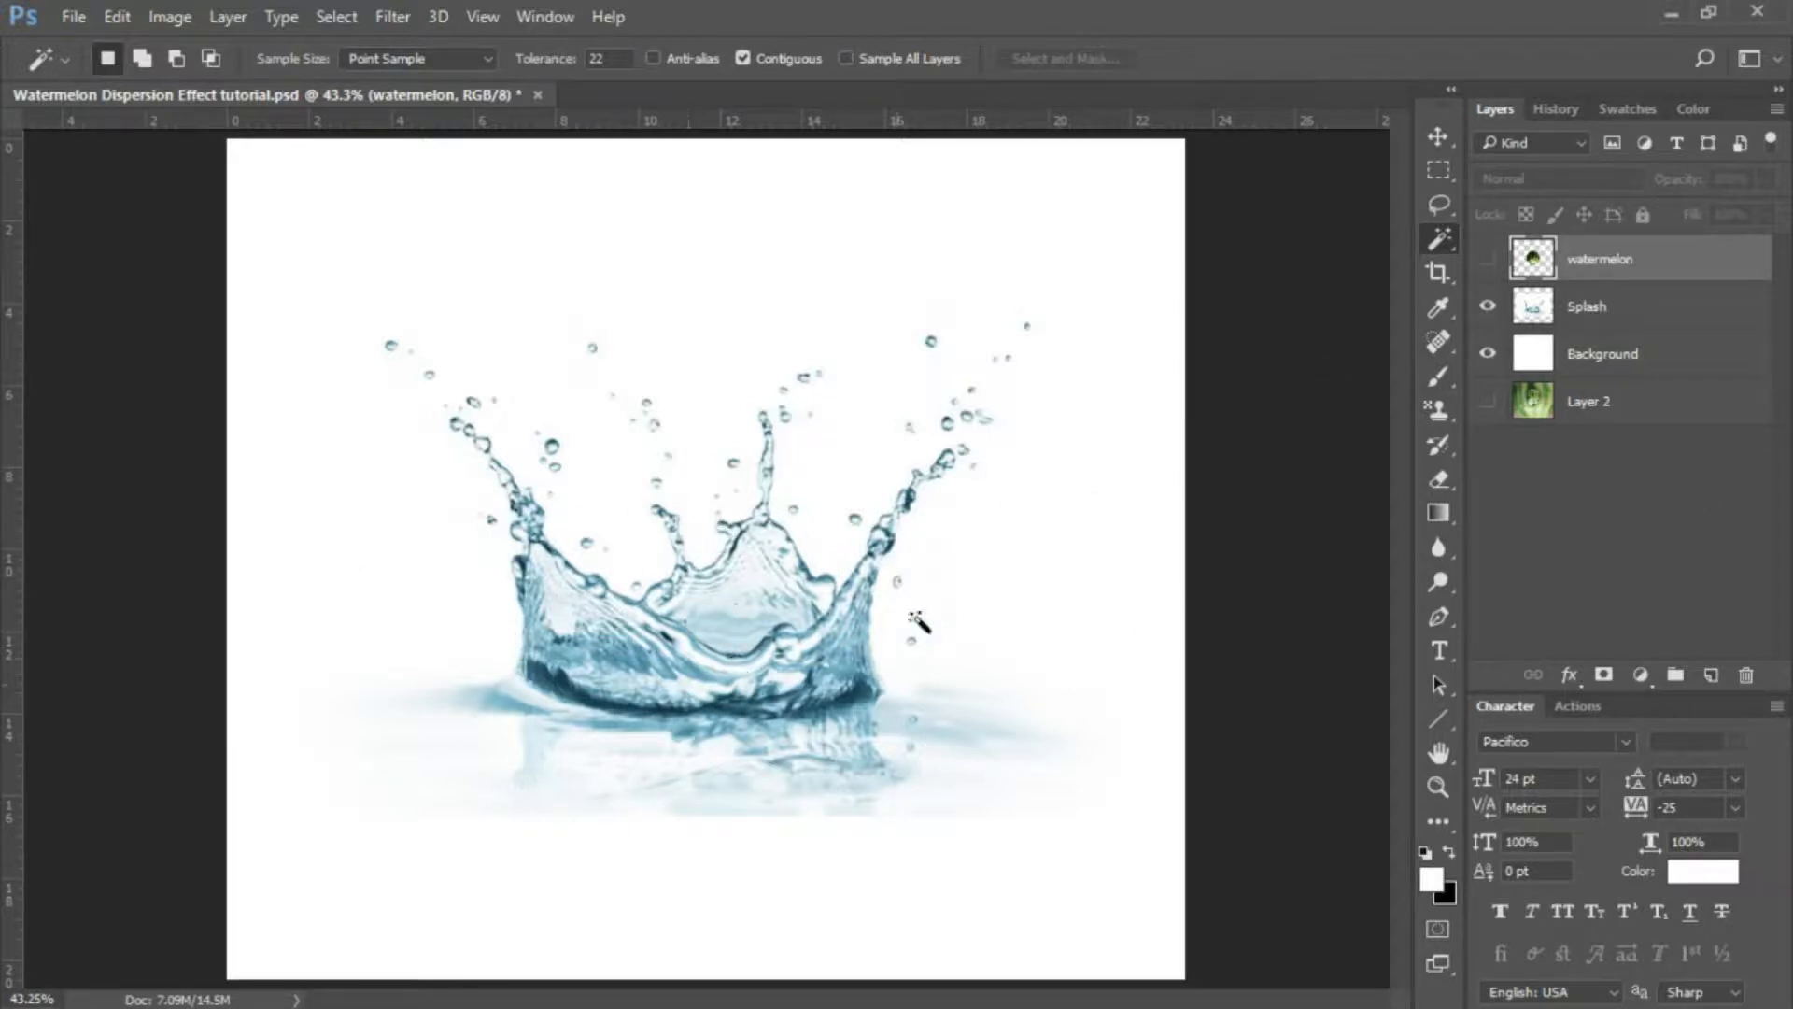
click(1490, 354)
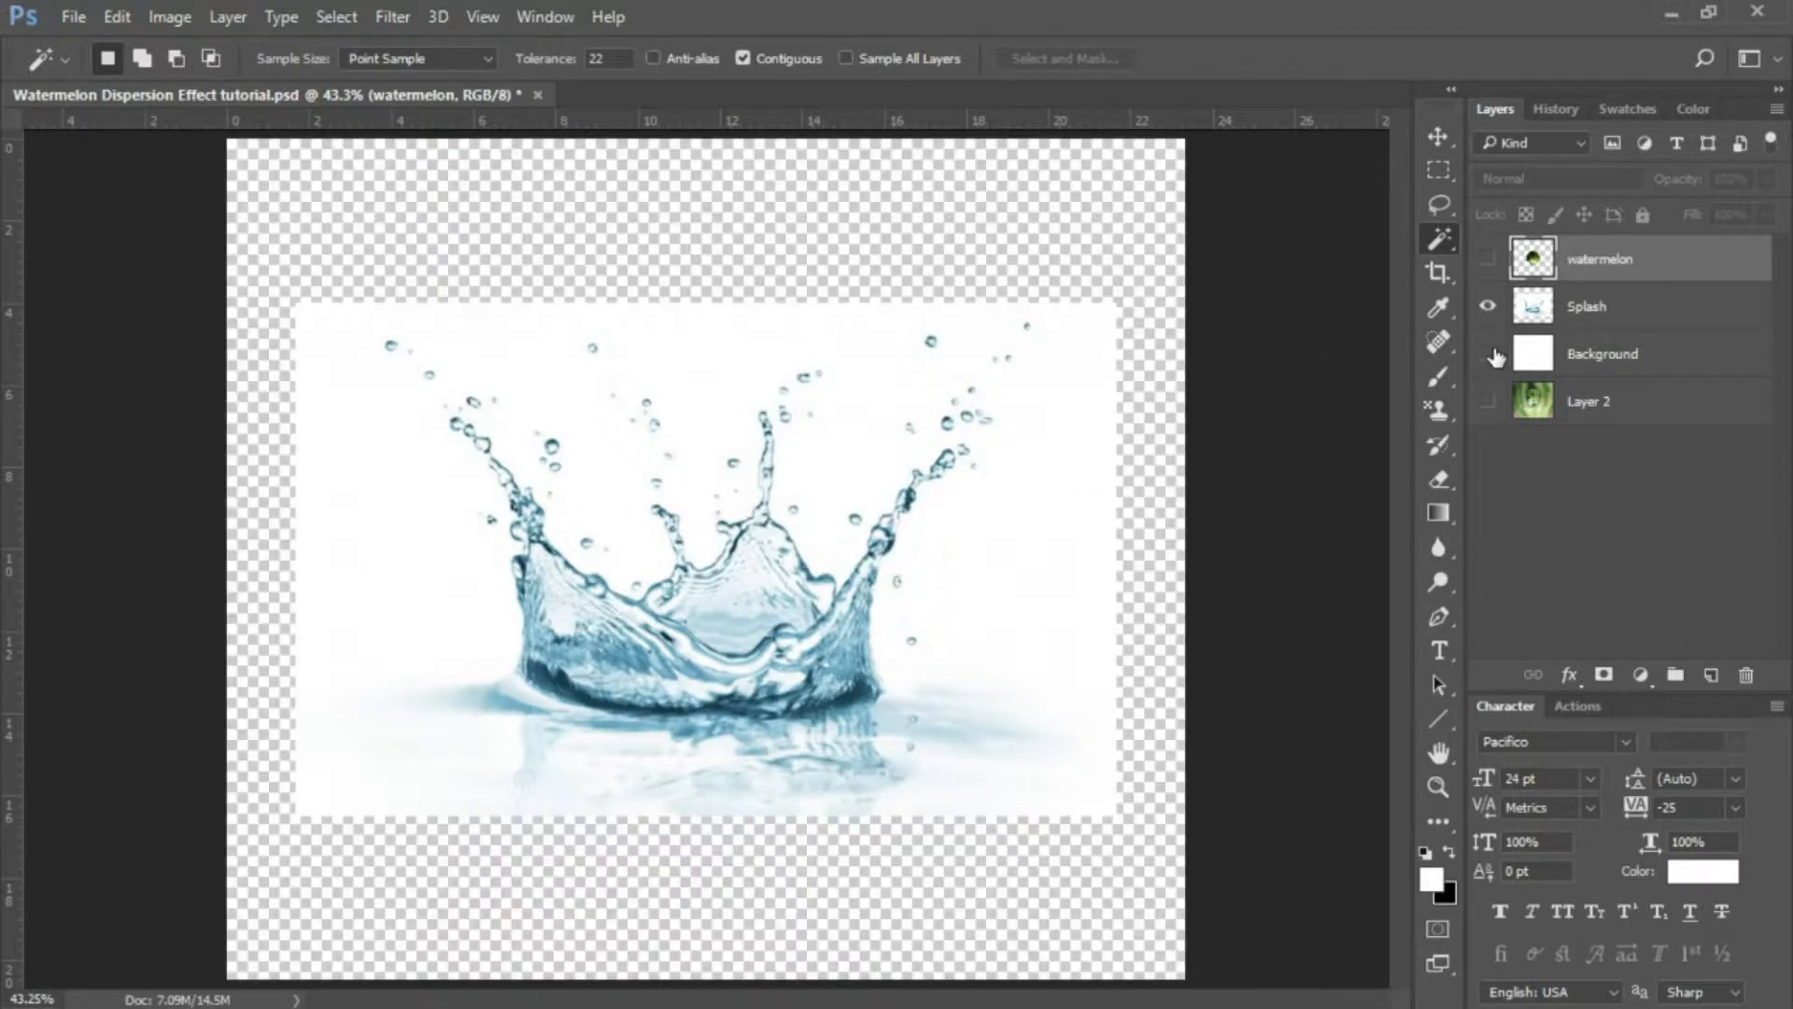
click(1489, 354)
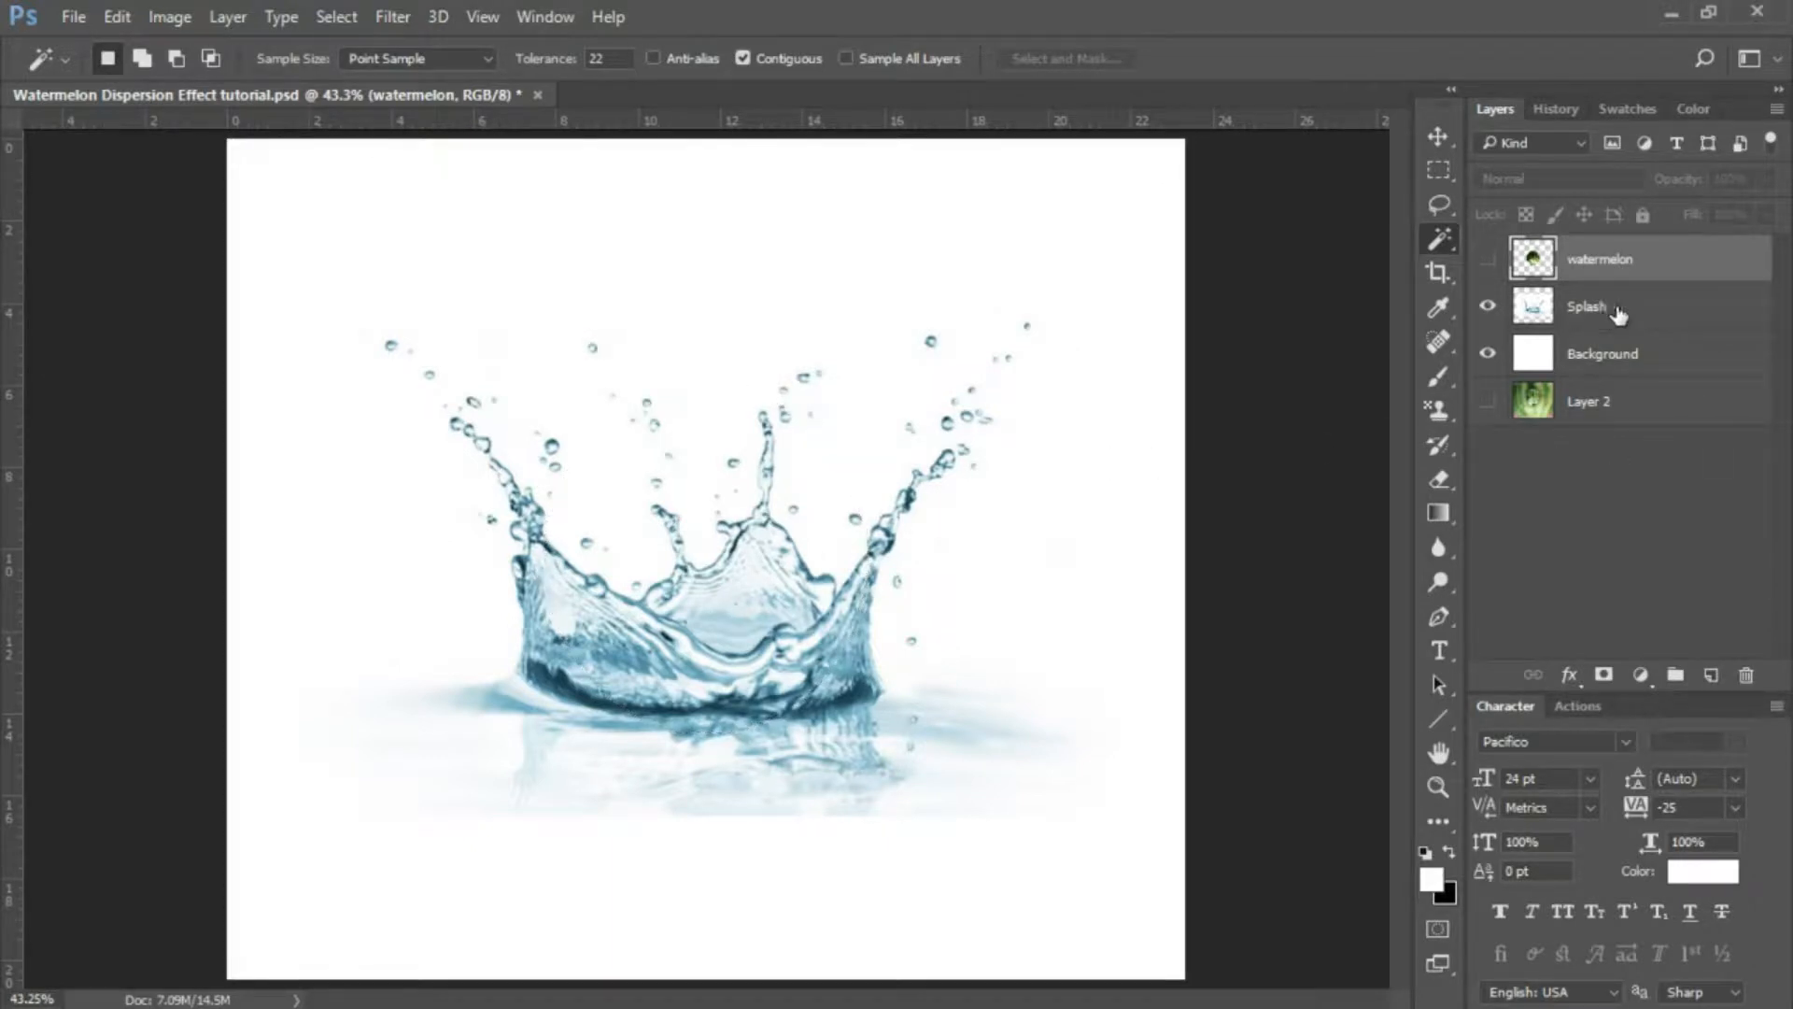
Delete the white area around the water on the Splash layer using the Magic Wand, deselect, and check the cutout against transparency.
click(1648, 312)
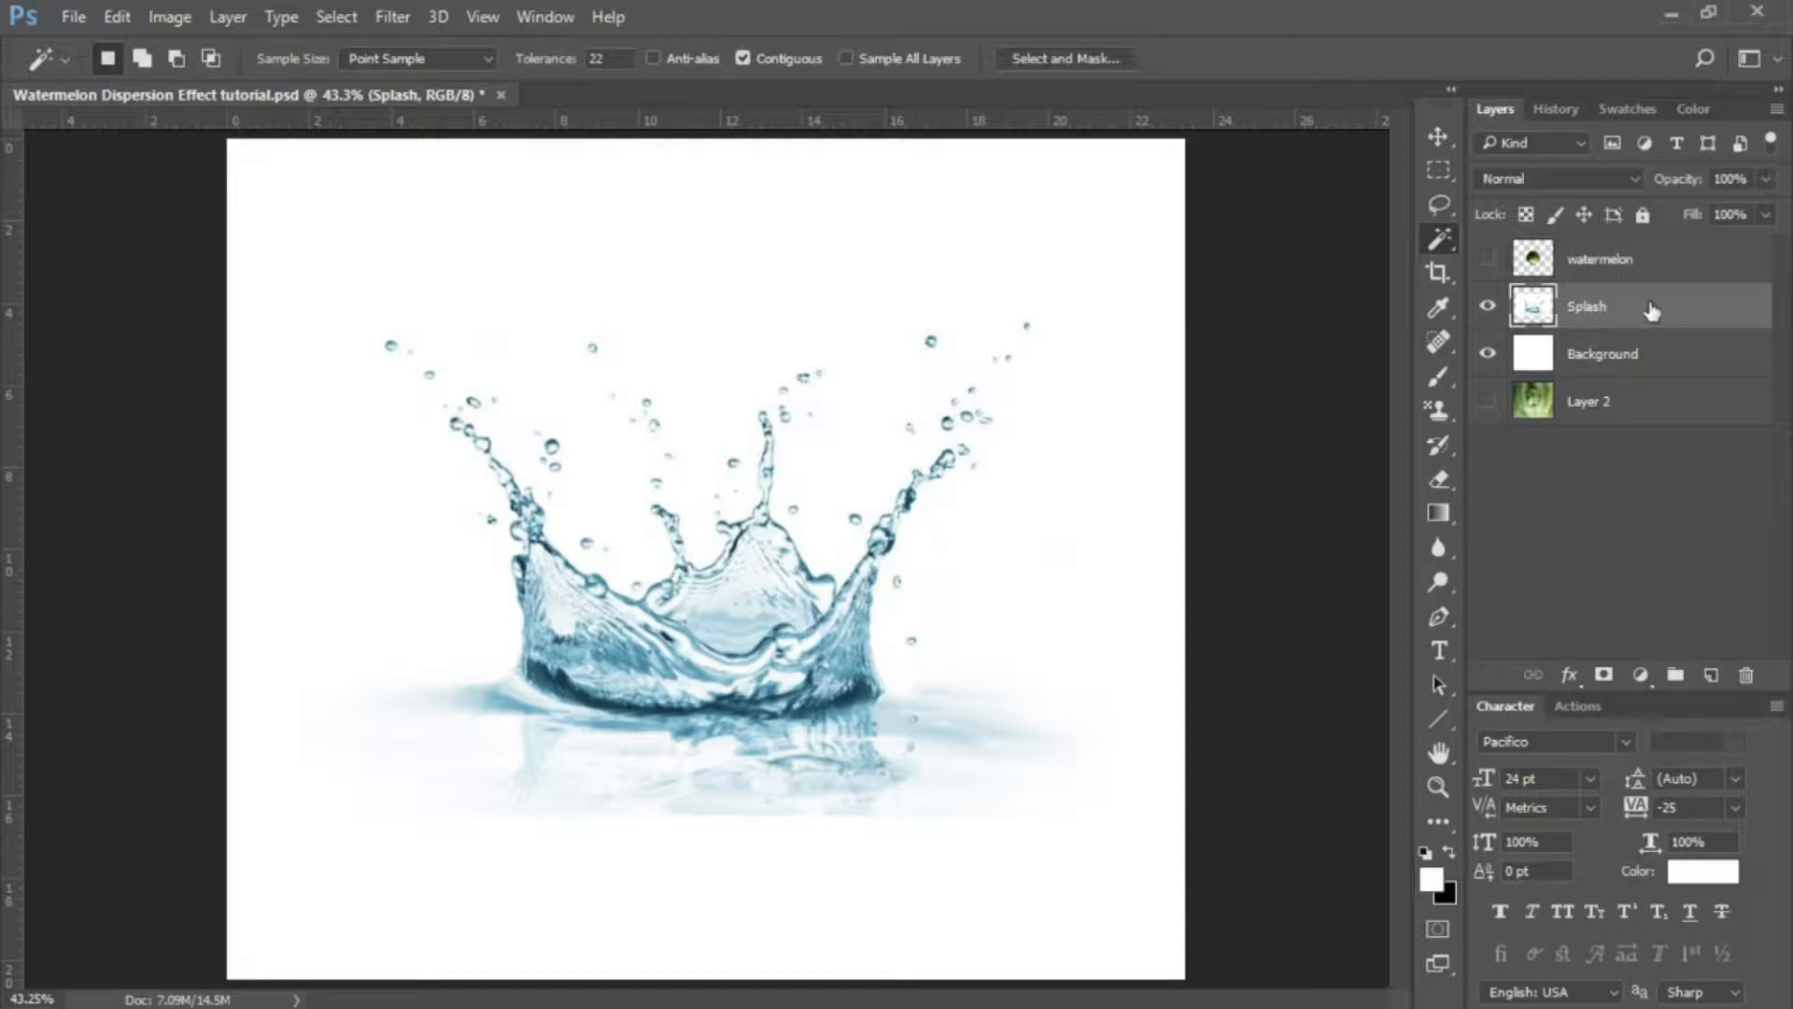
click(472, 585)
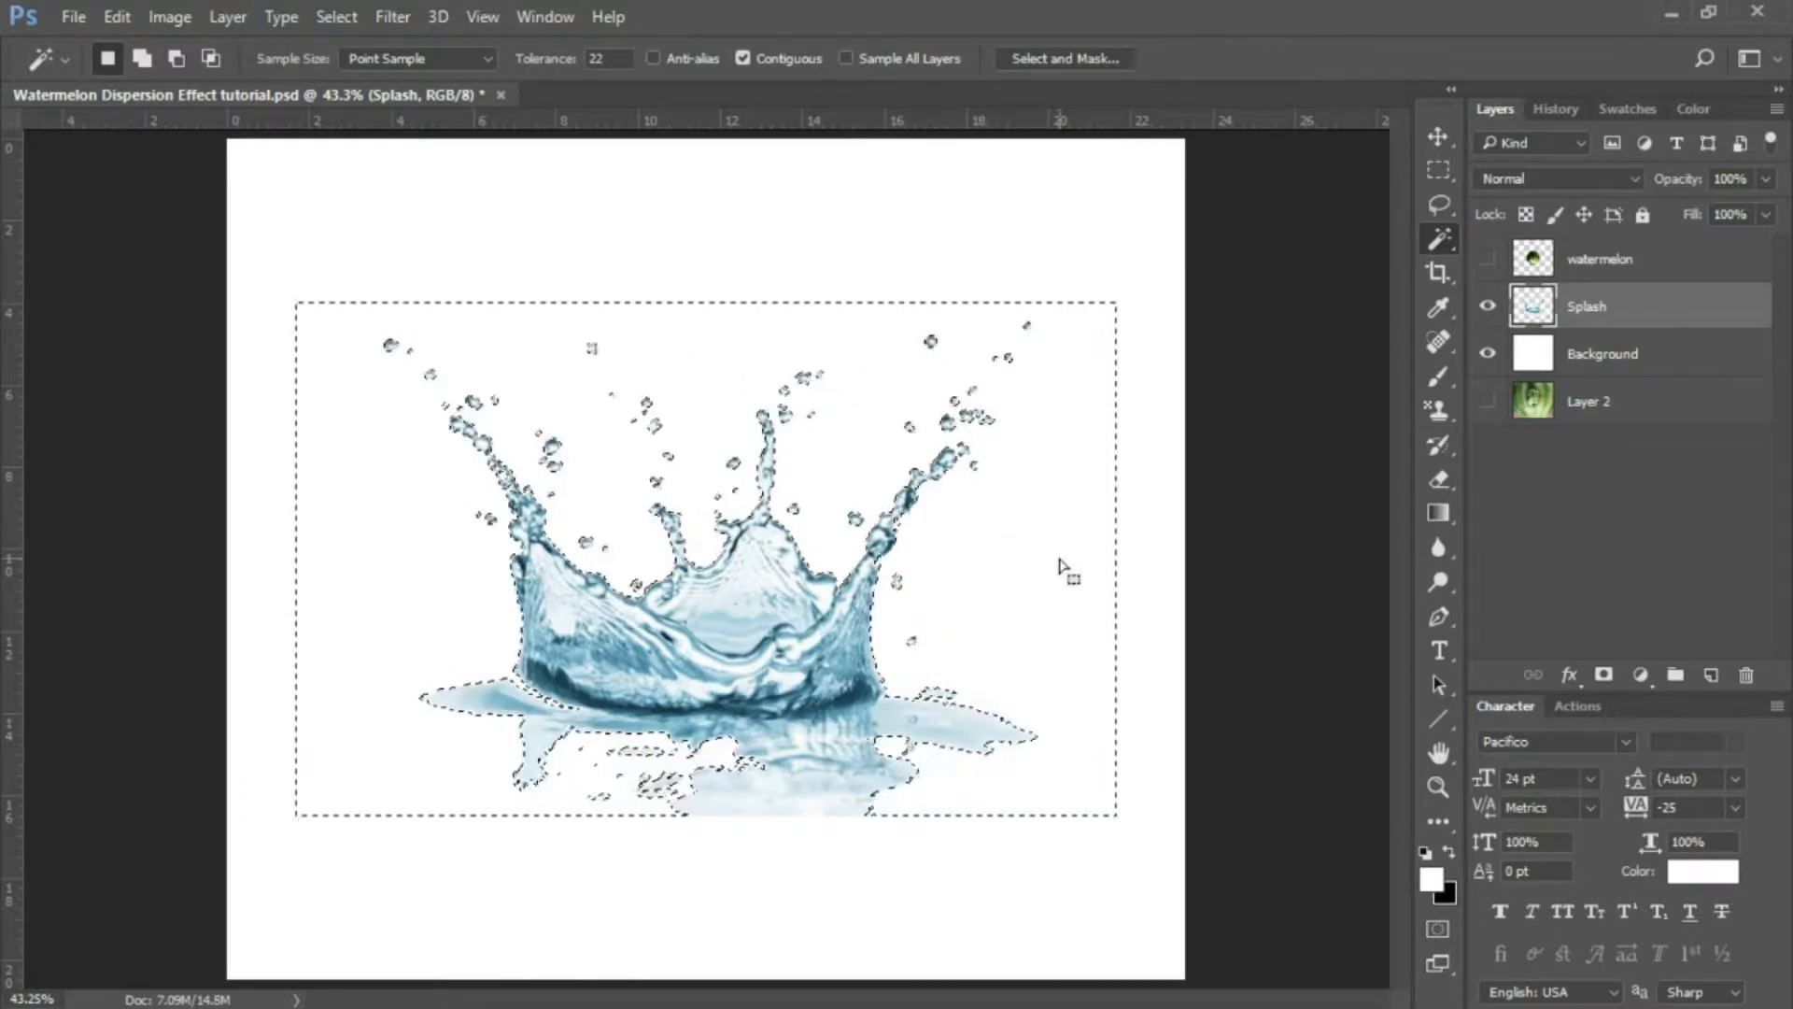
key(ctrl+d)
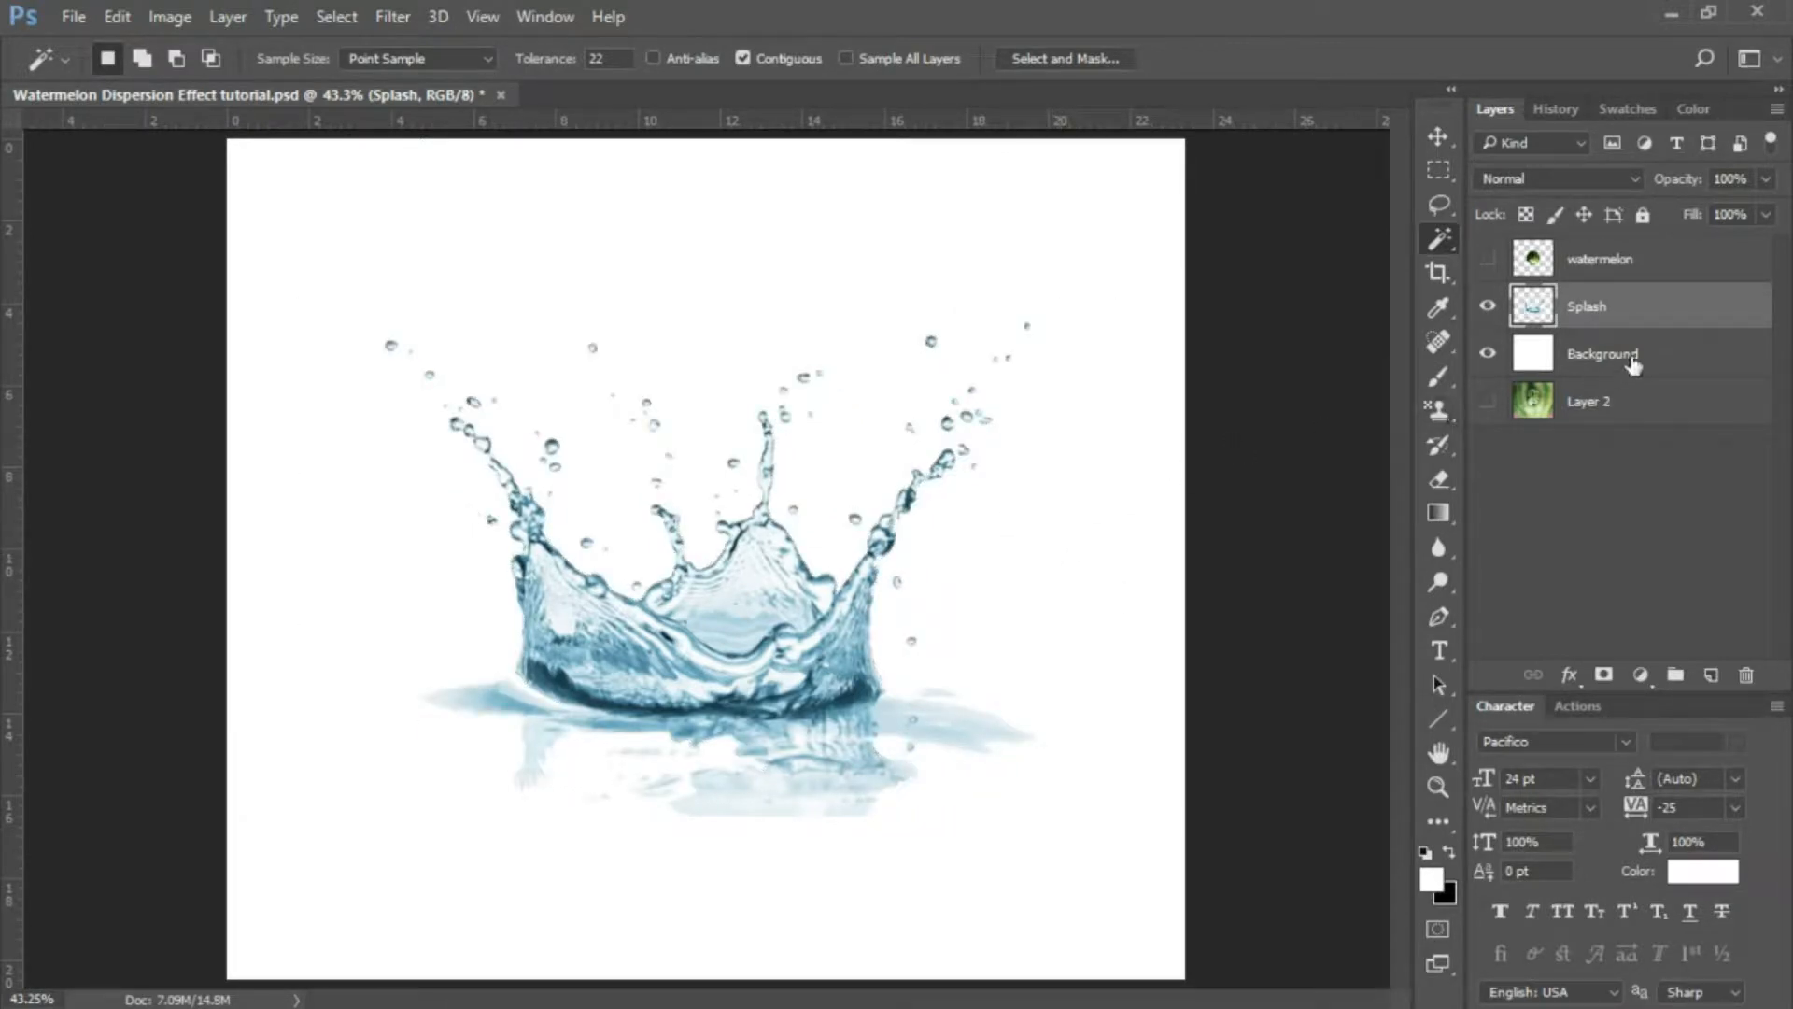
click(1489, 354)
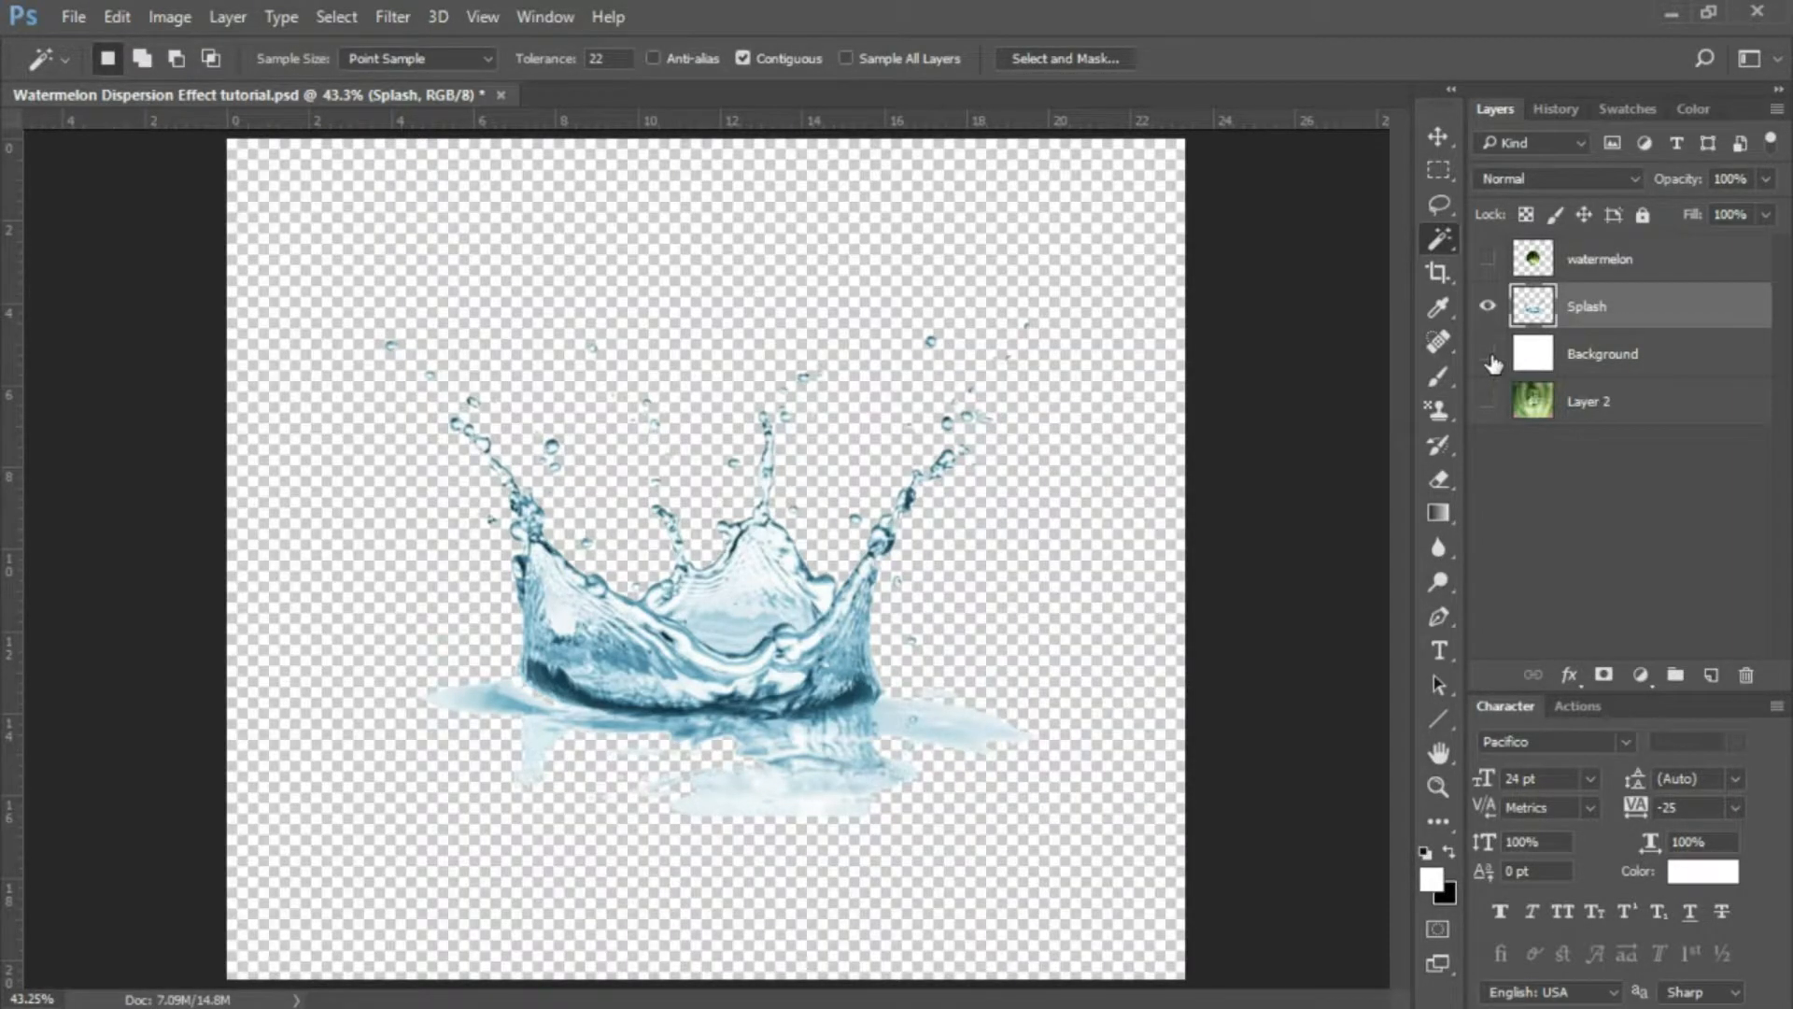
click(1488, 354)
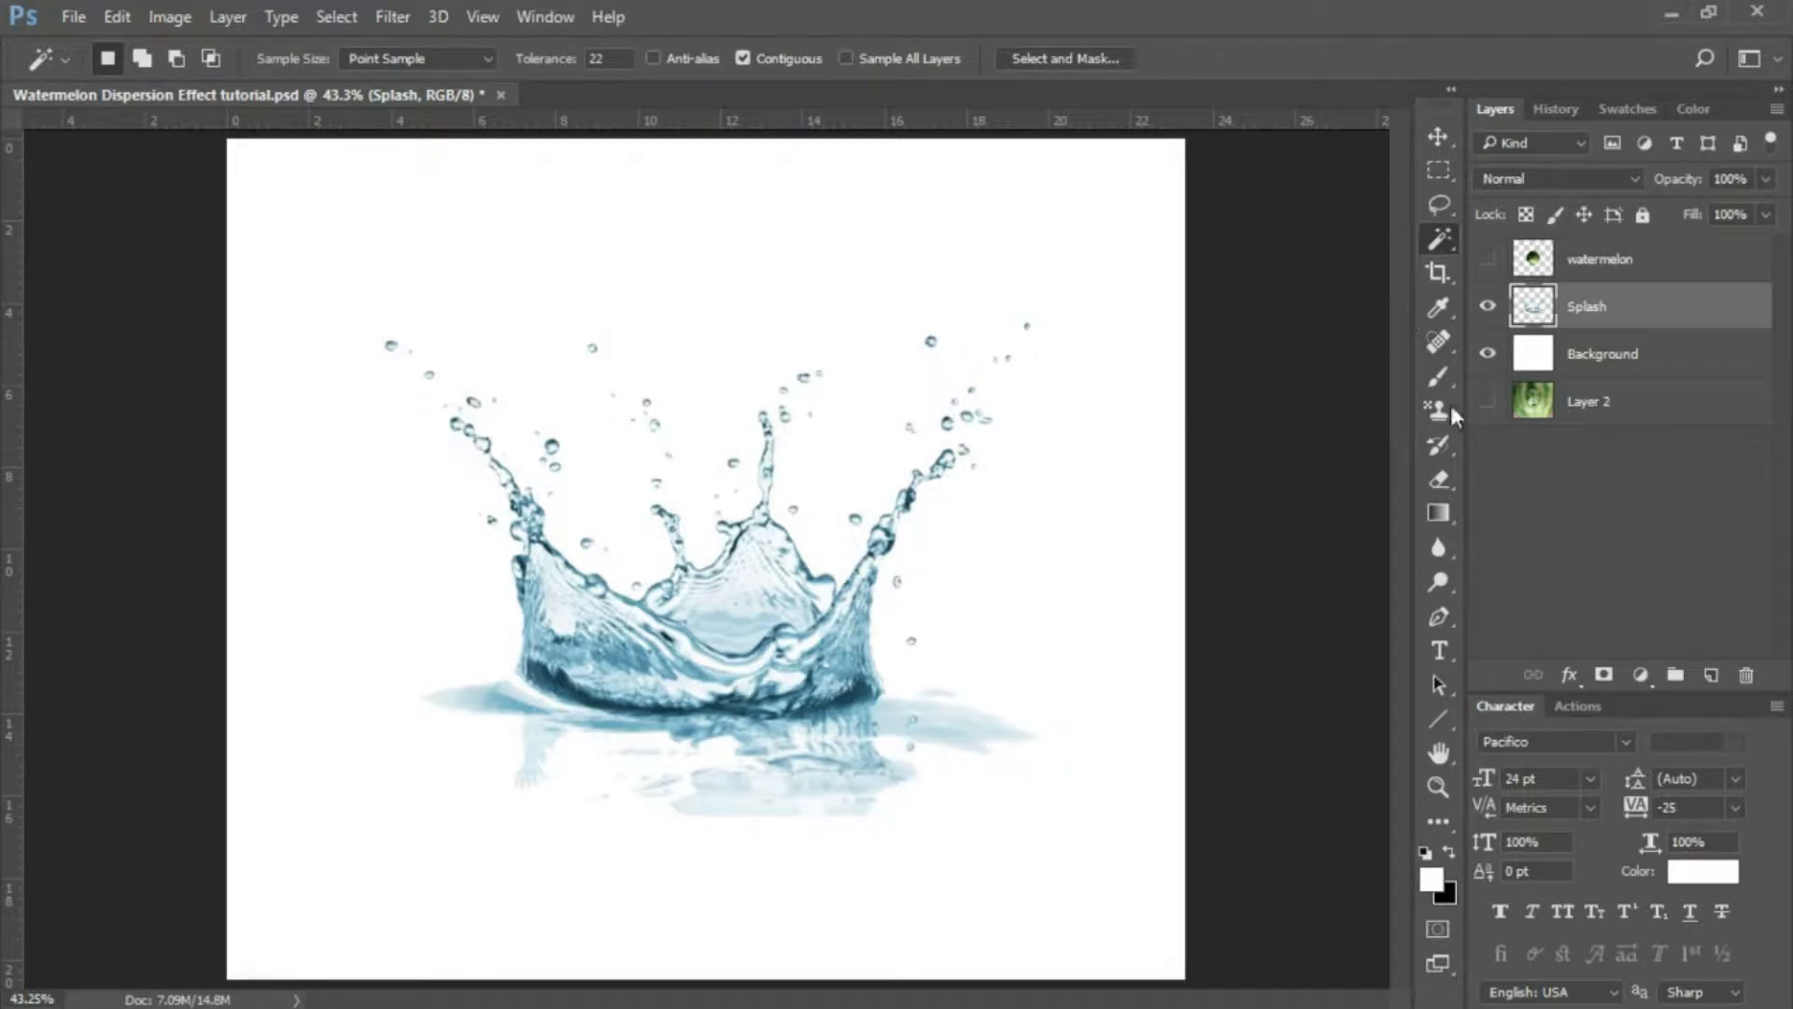
Show the watermelon again, shift the splash slightly down, and move the watermelon up so it sits above the water crown.
click(1488, 260)
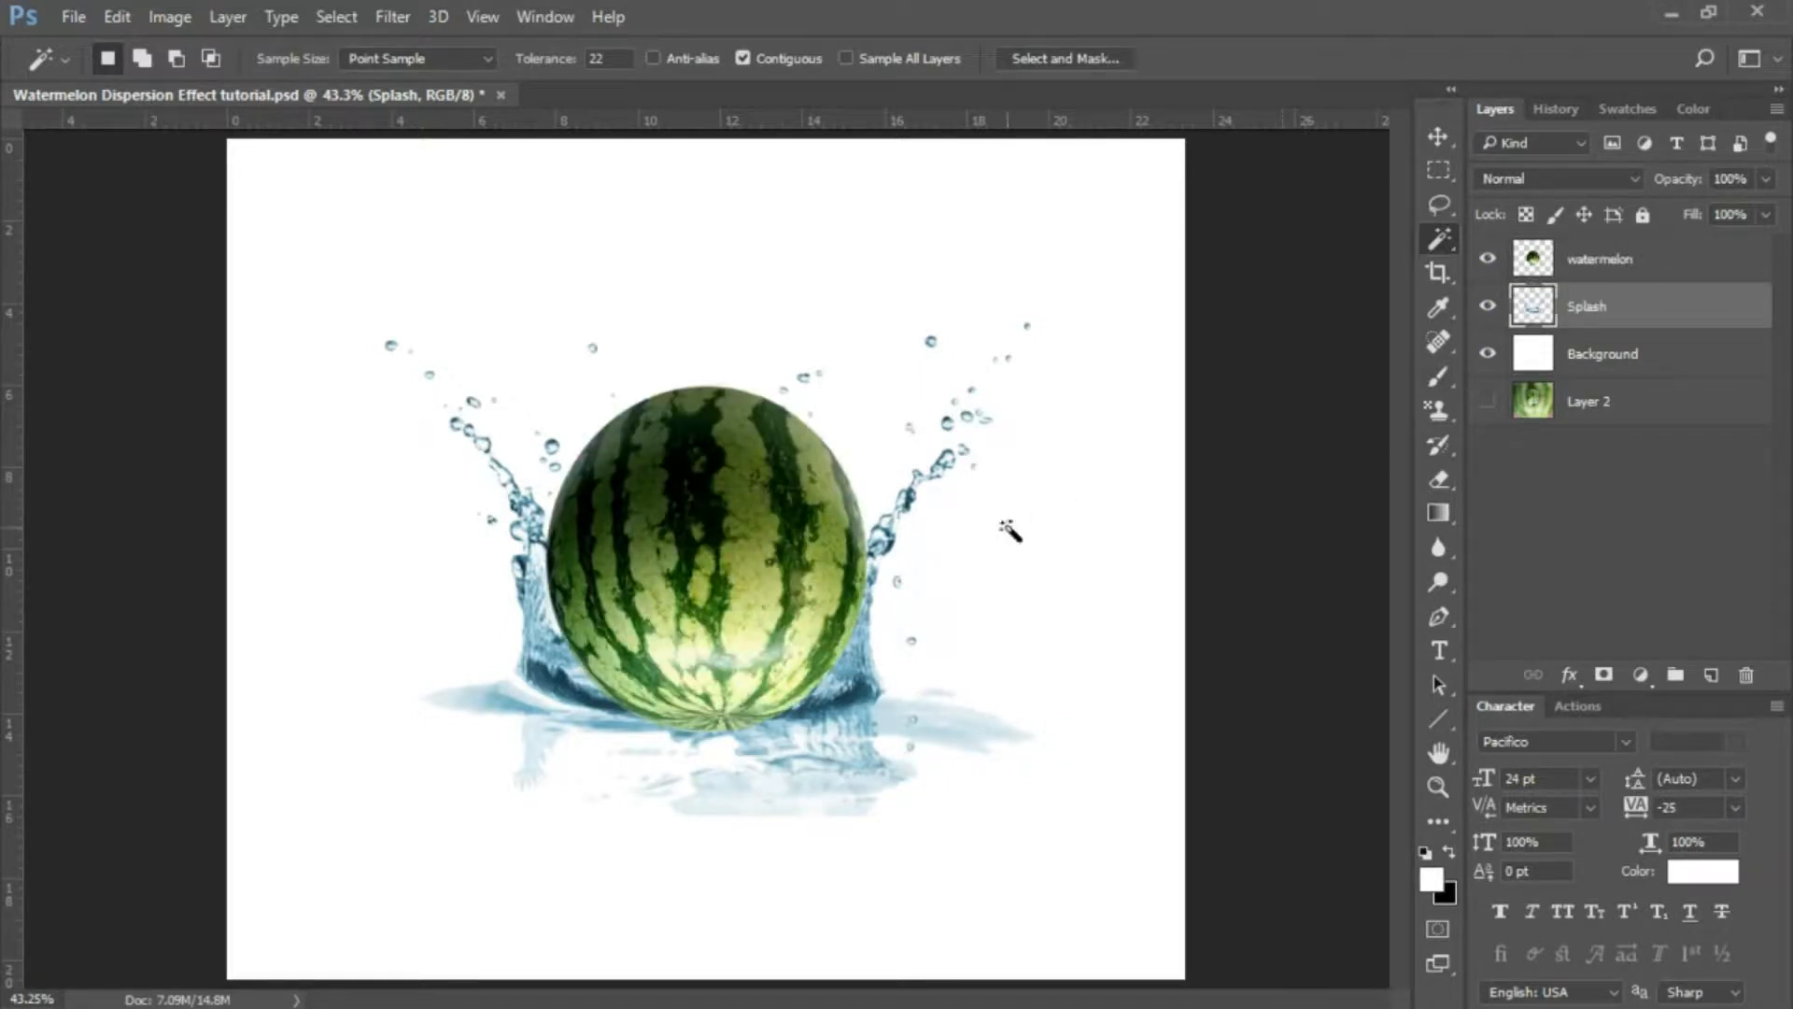
click(1437, 137)
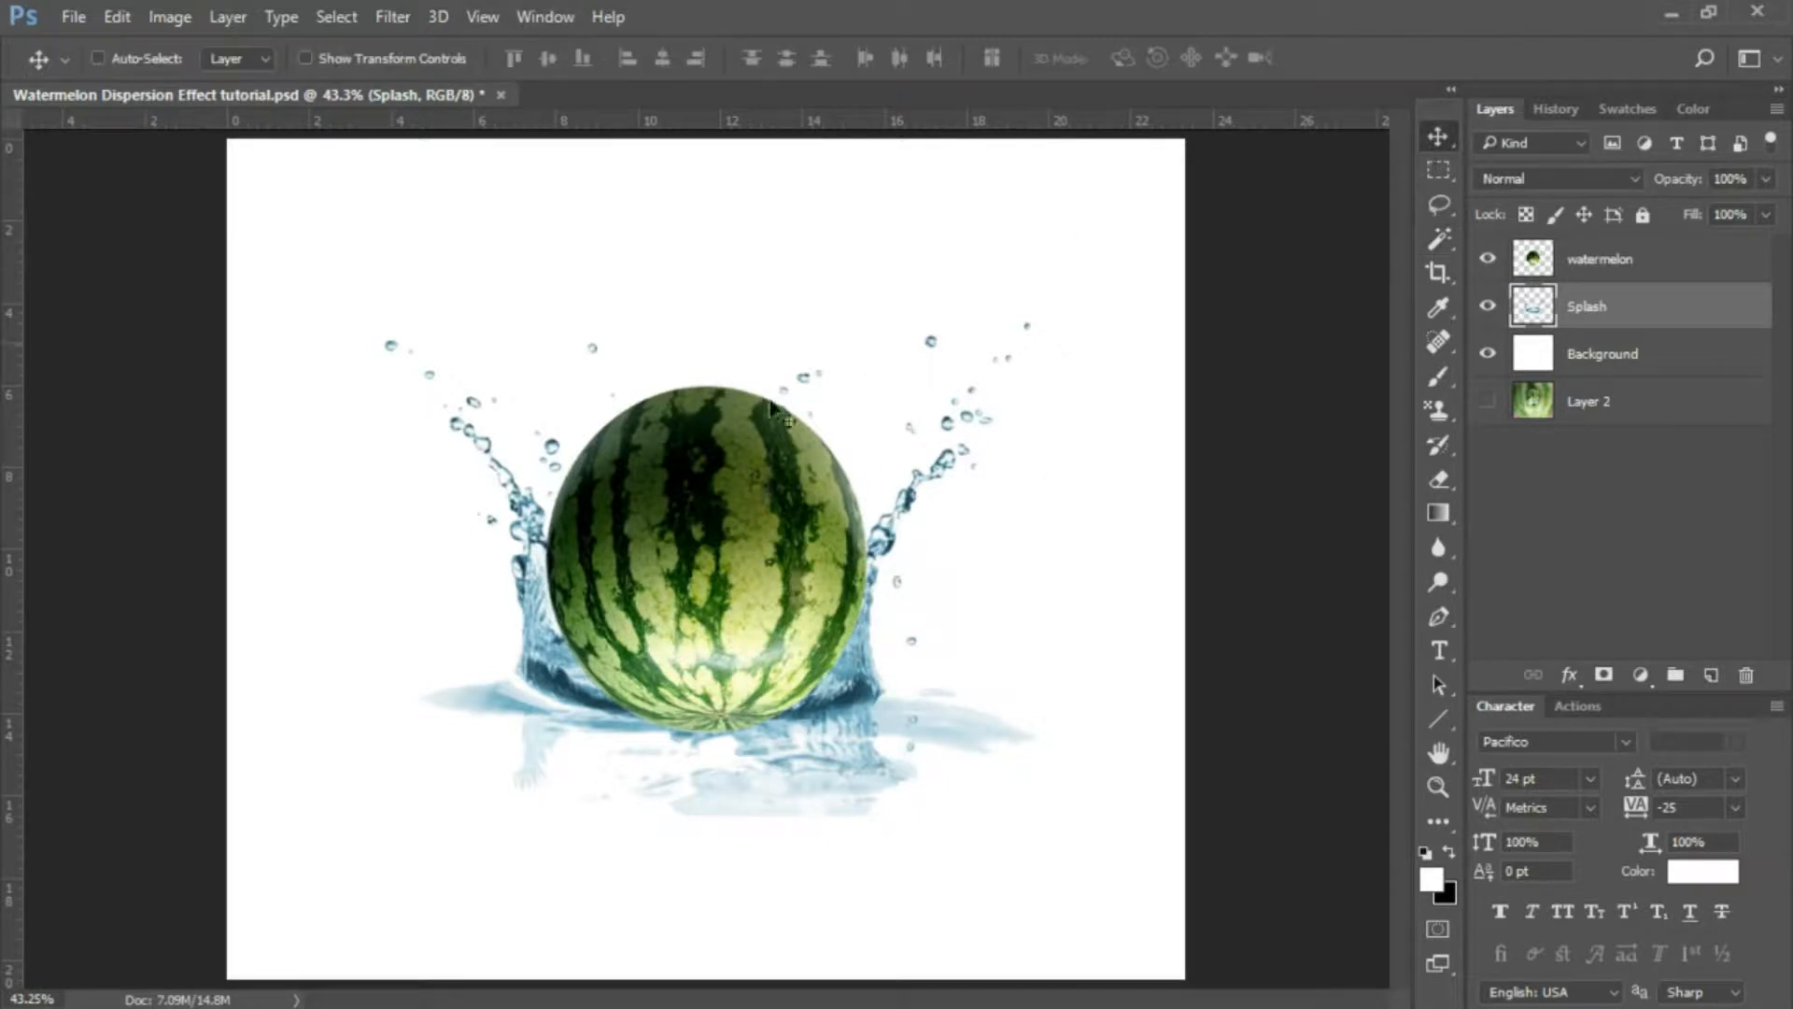
drag(736, 552, 744, 480)
click(1644, 270)
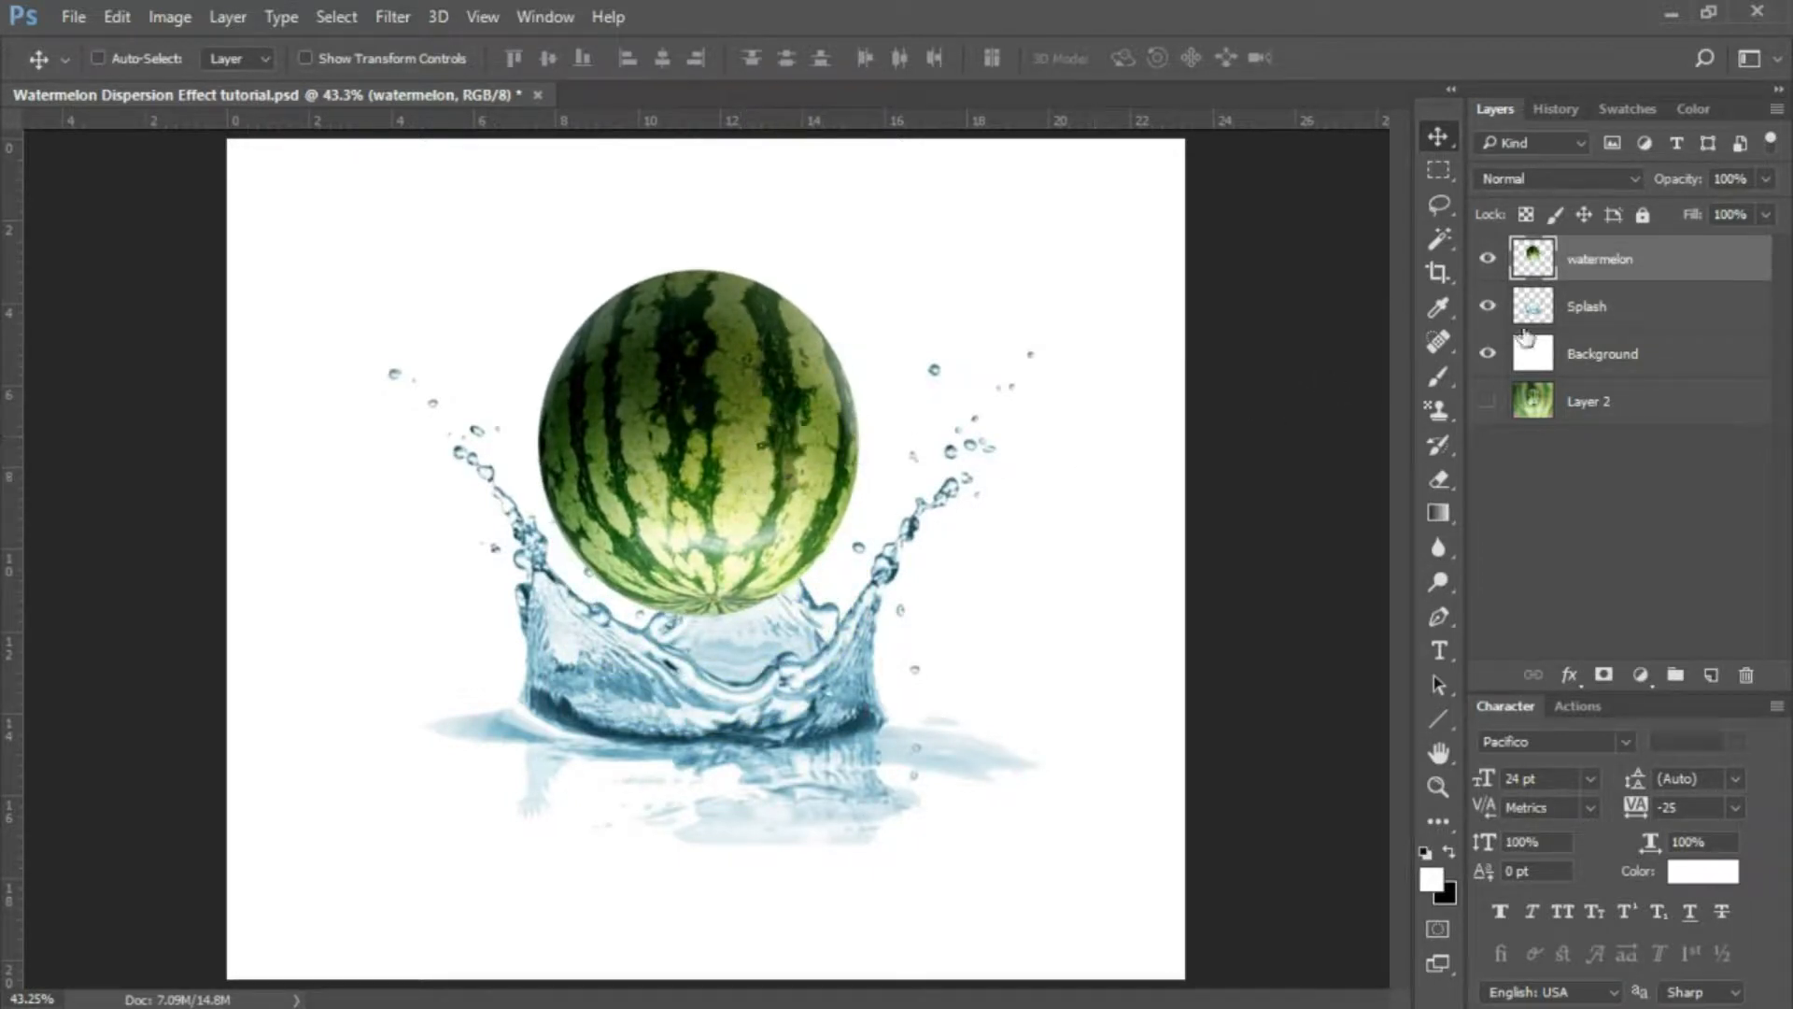
Rotate the Splash layer 180° so the water crown points downward.
click(1641, 314)
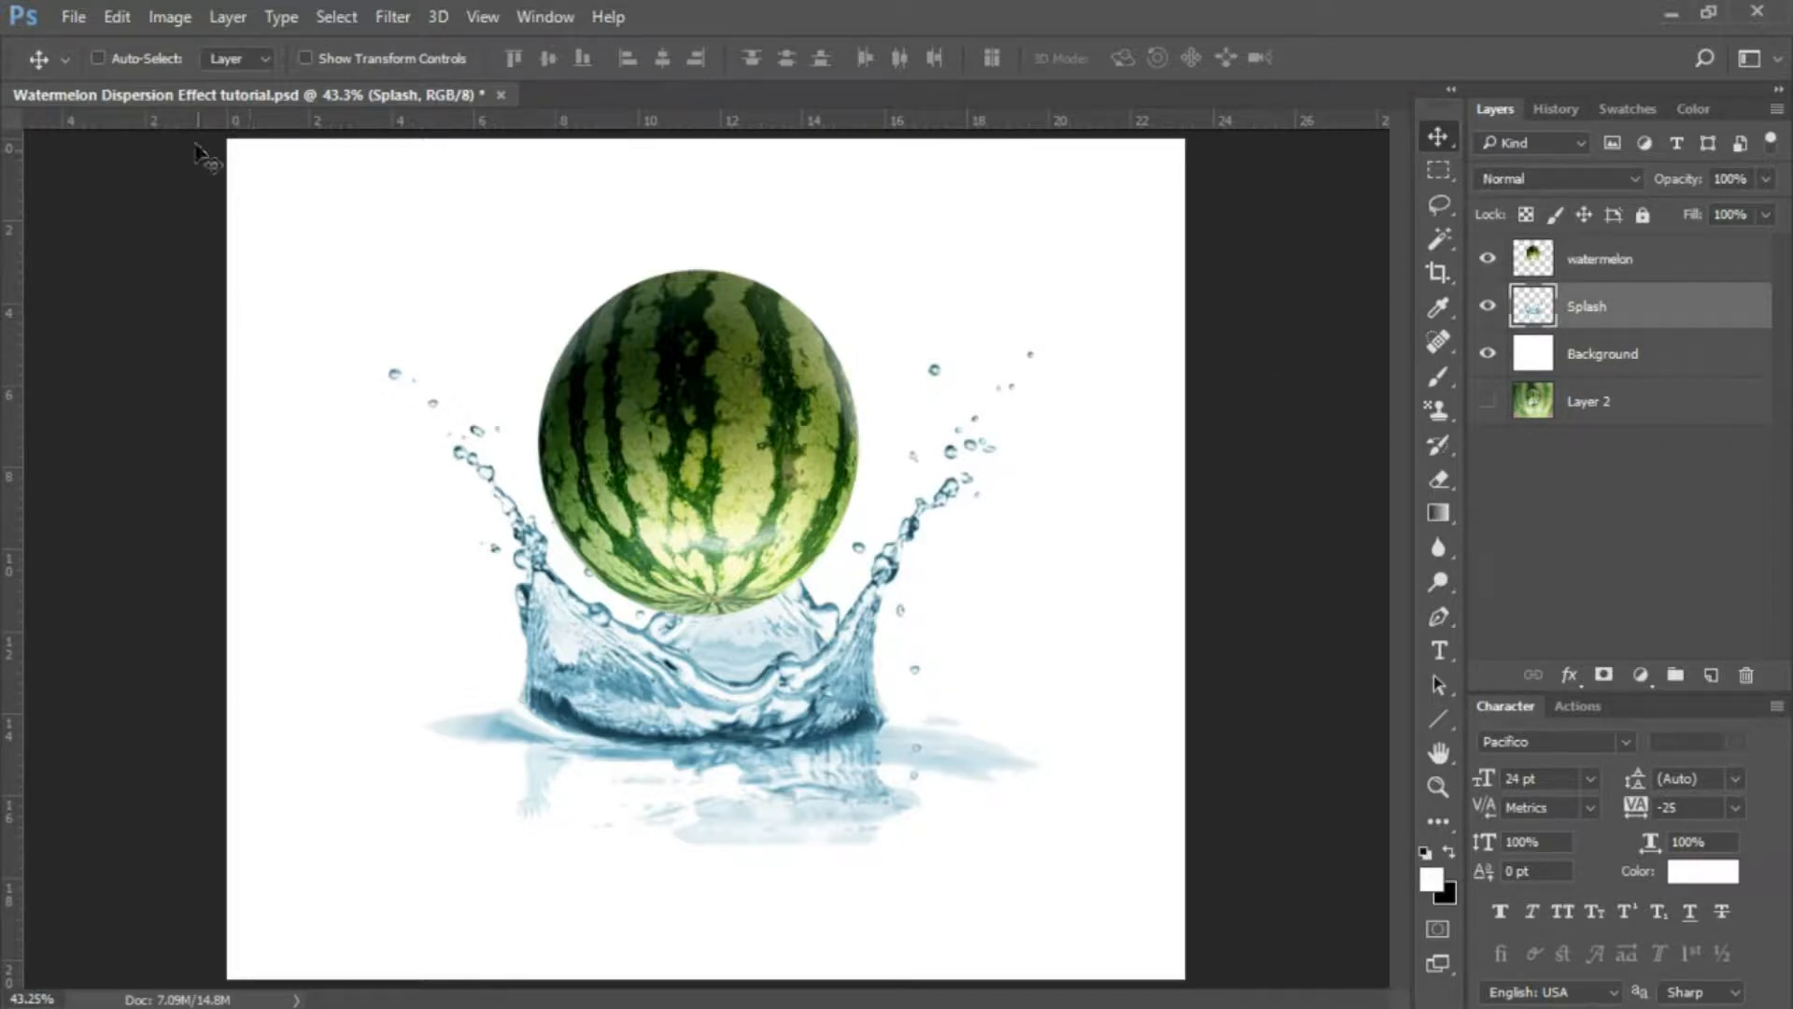
click(154, 15)
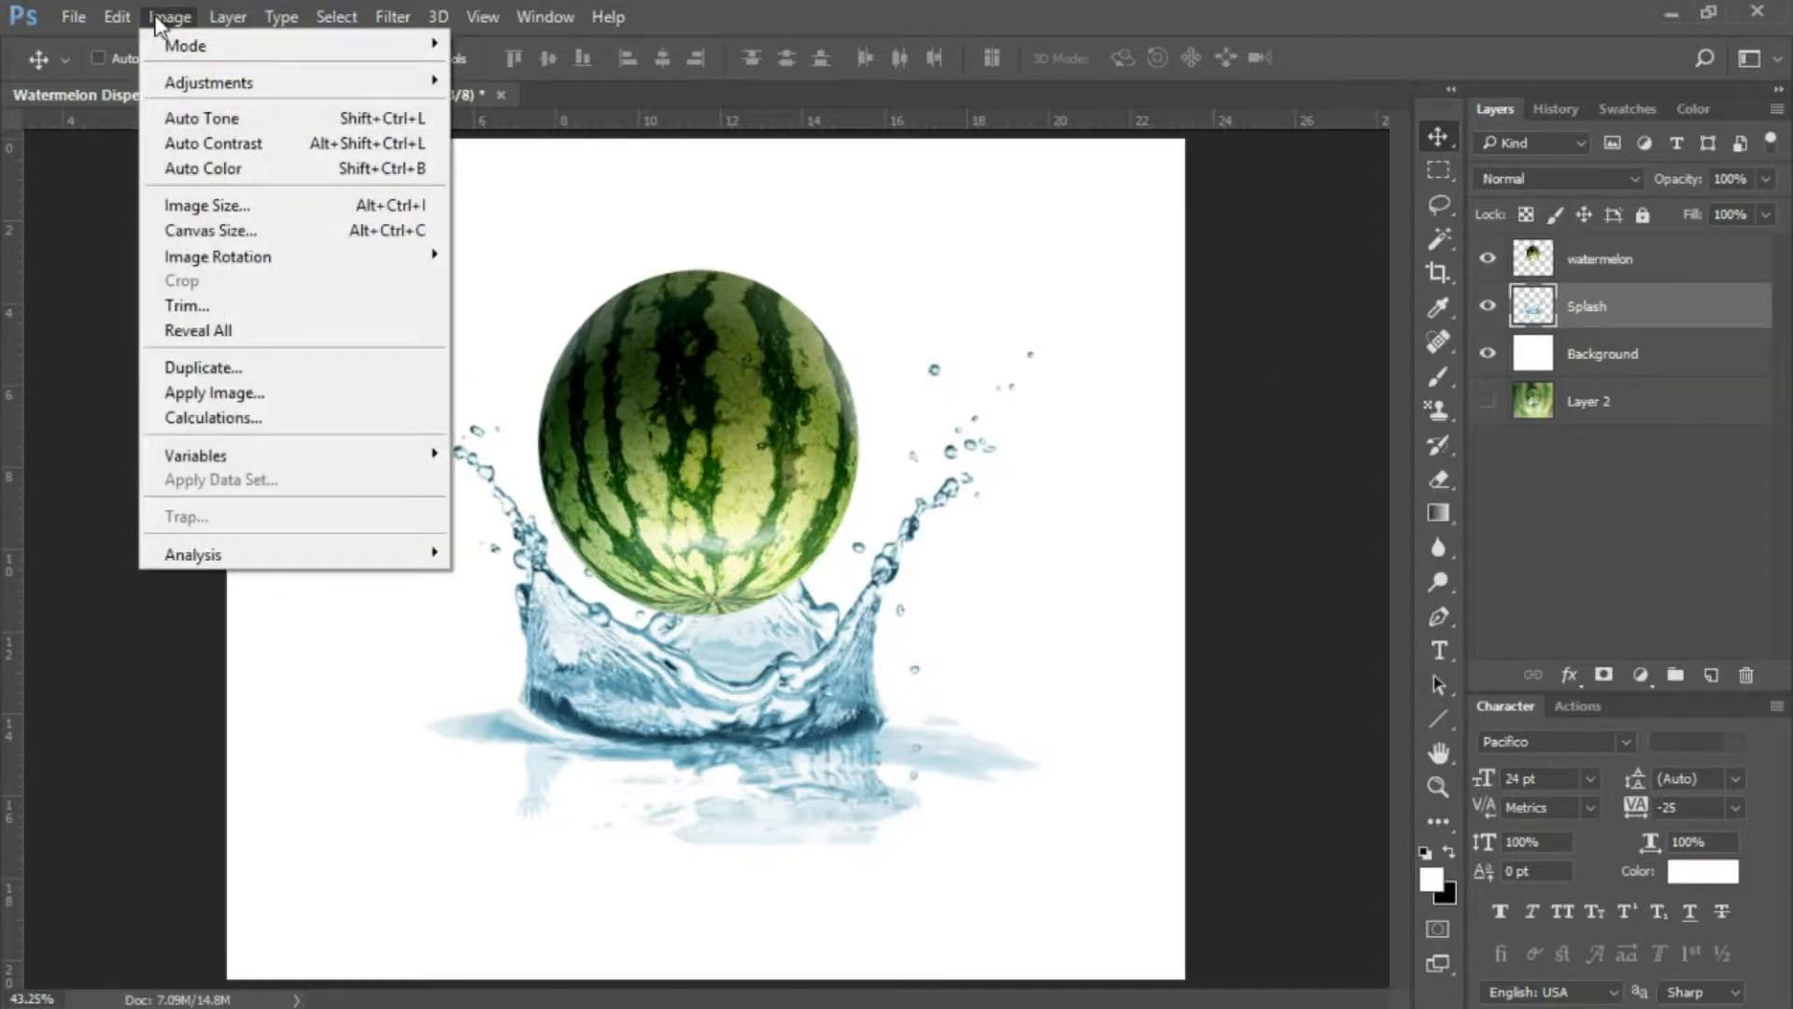
mouse_move(112, 20)
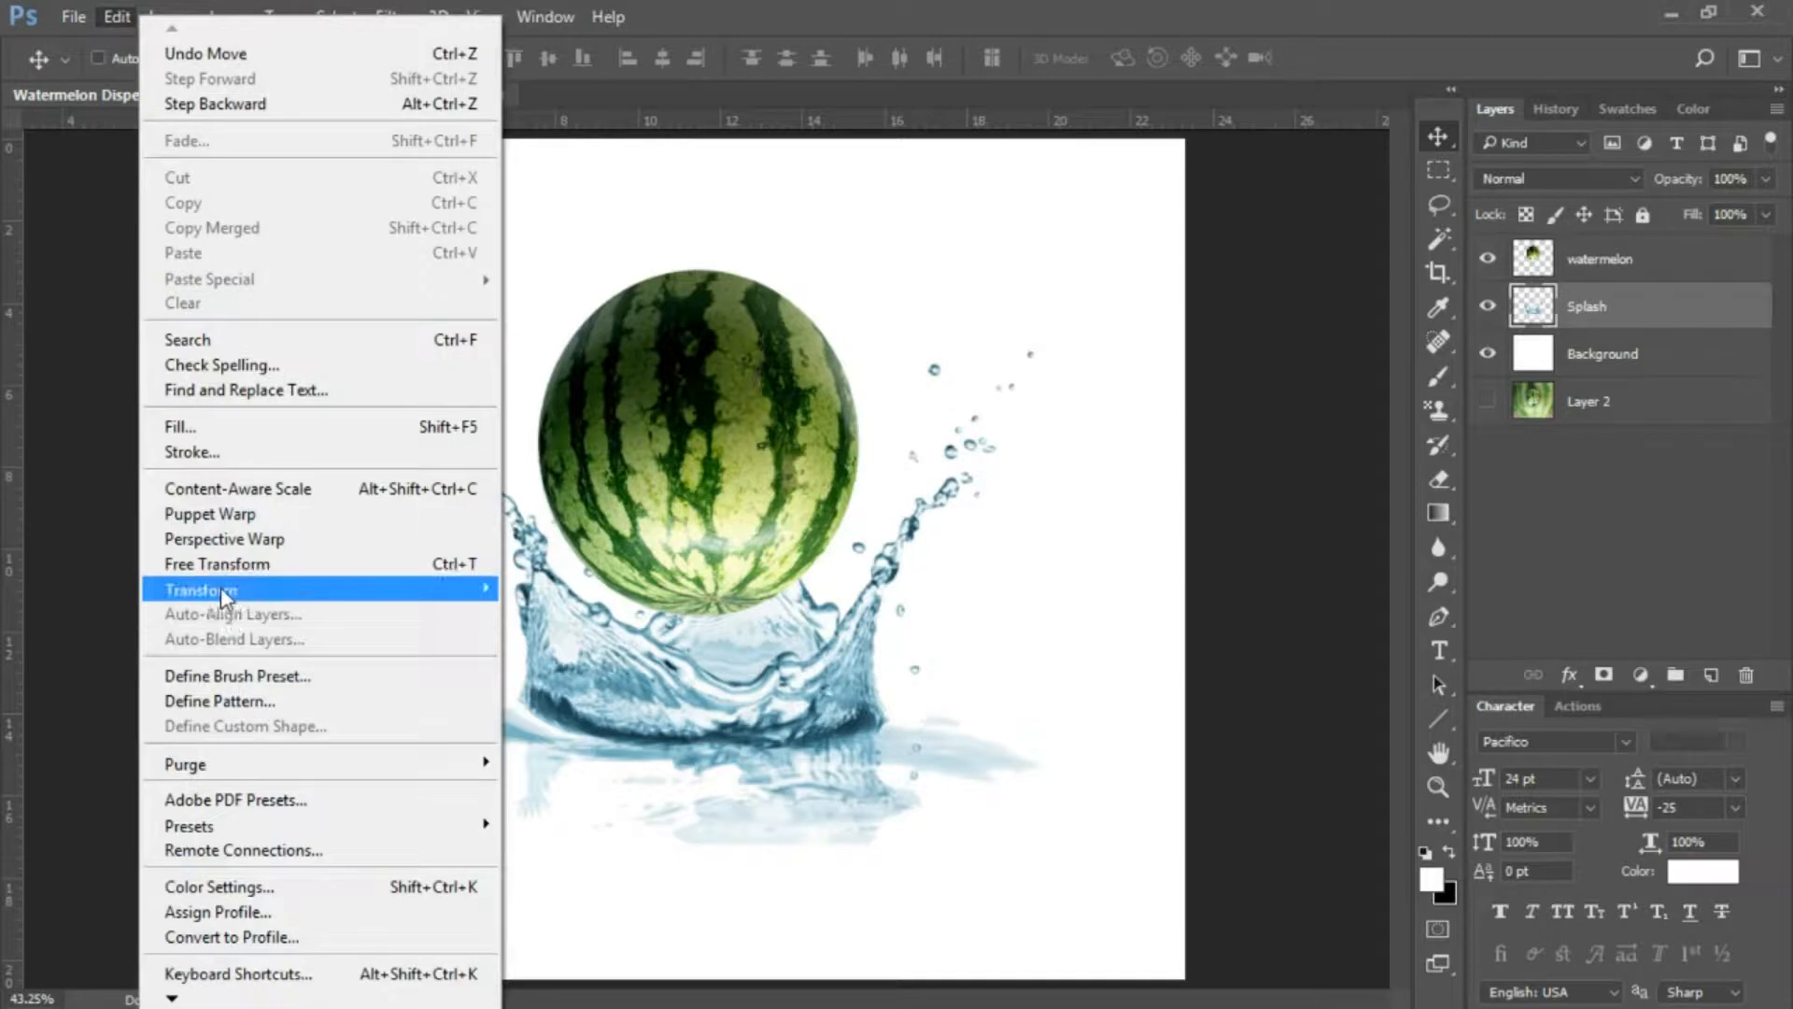
mouse_move(221, 587)
click(618, 787)
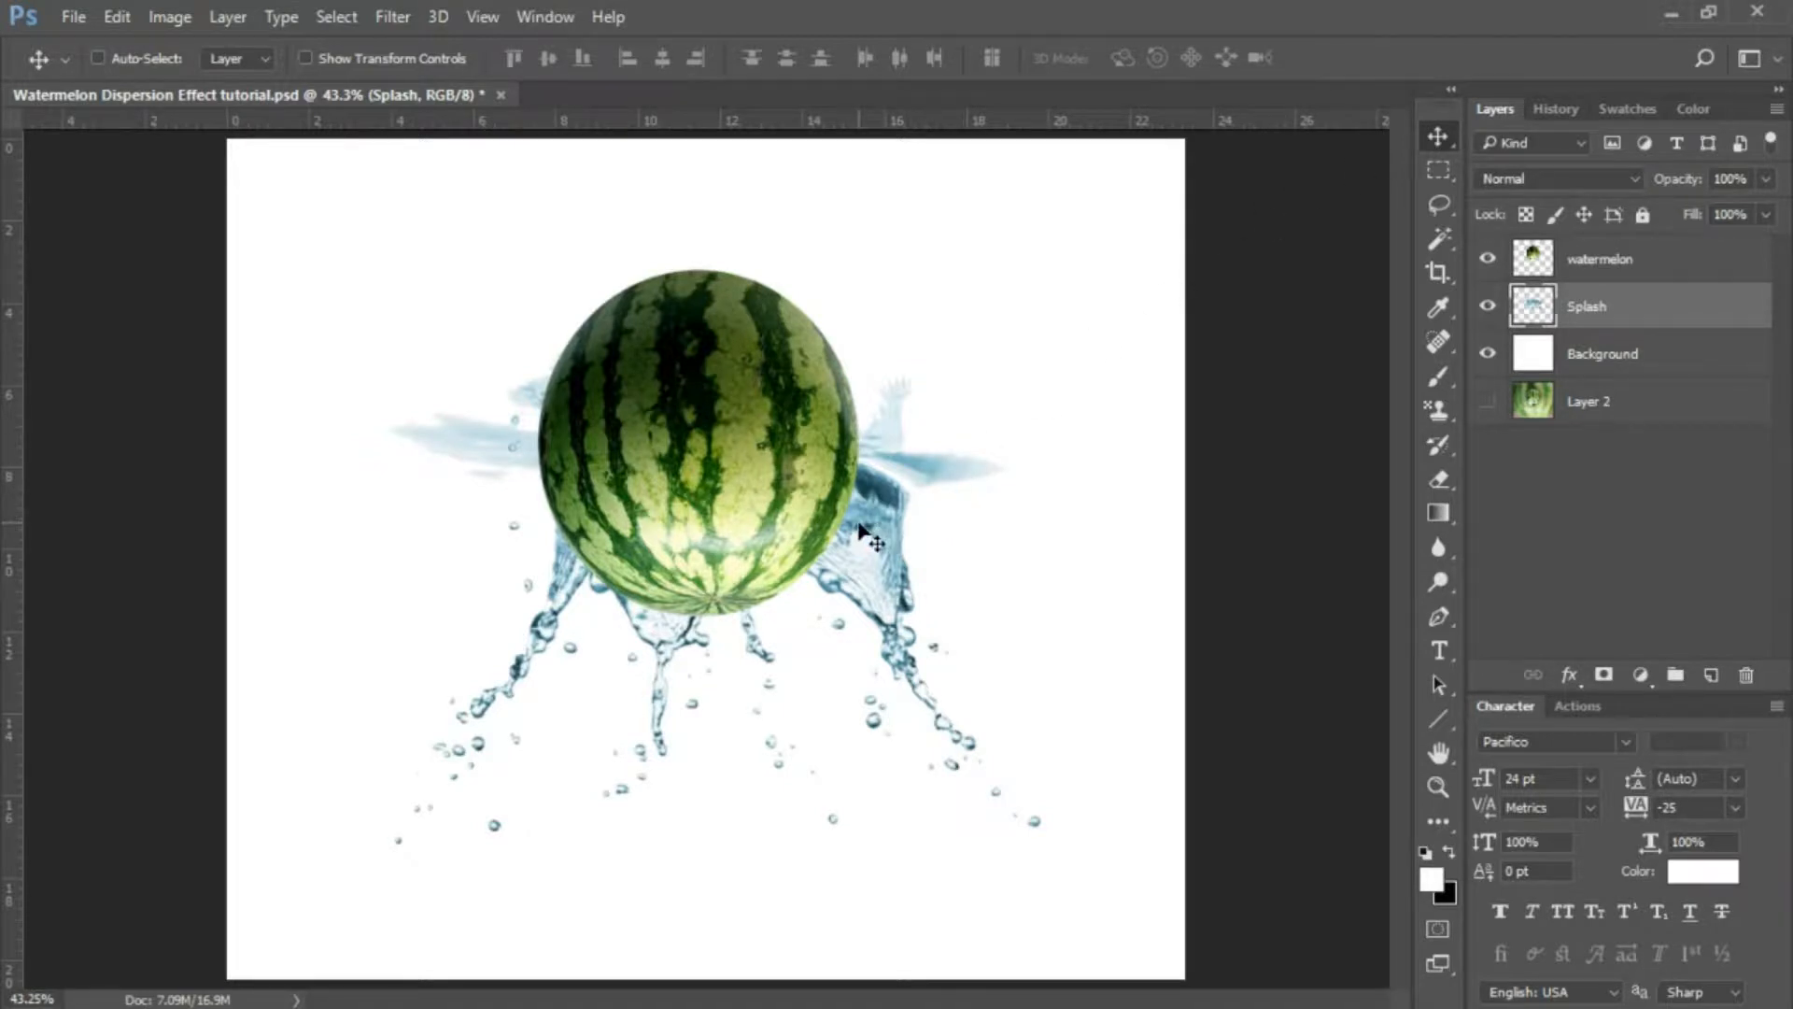
Bring the Splash layer above the watermelon layer and position the water over the melon's lower half.
drag(868, 523, 826, 661)
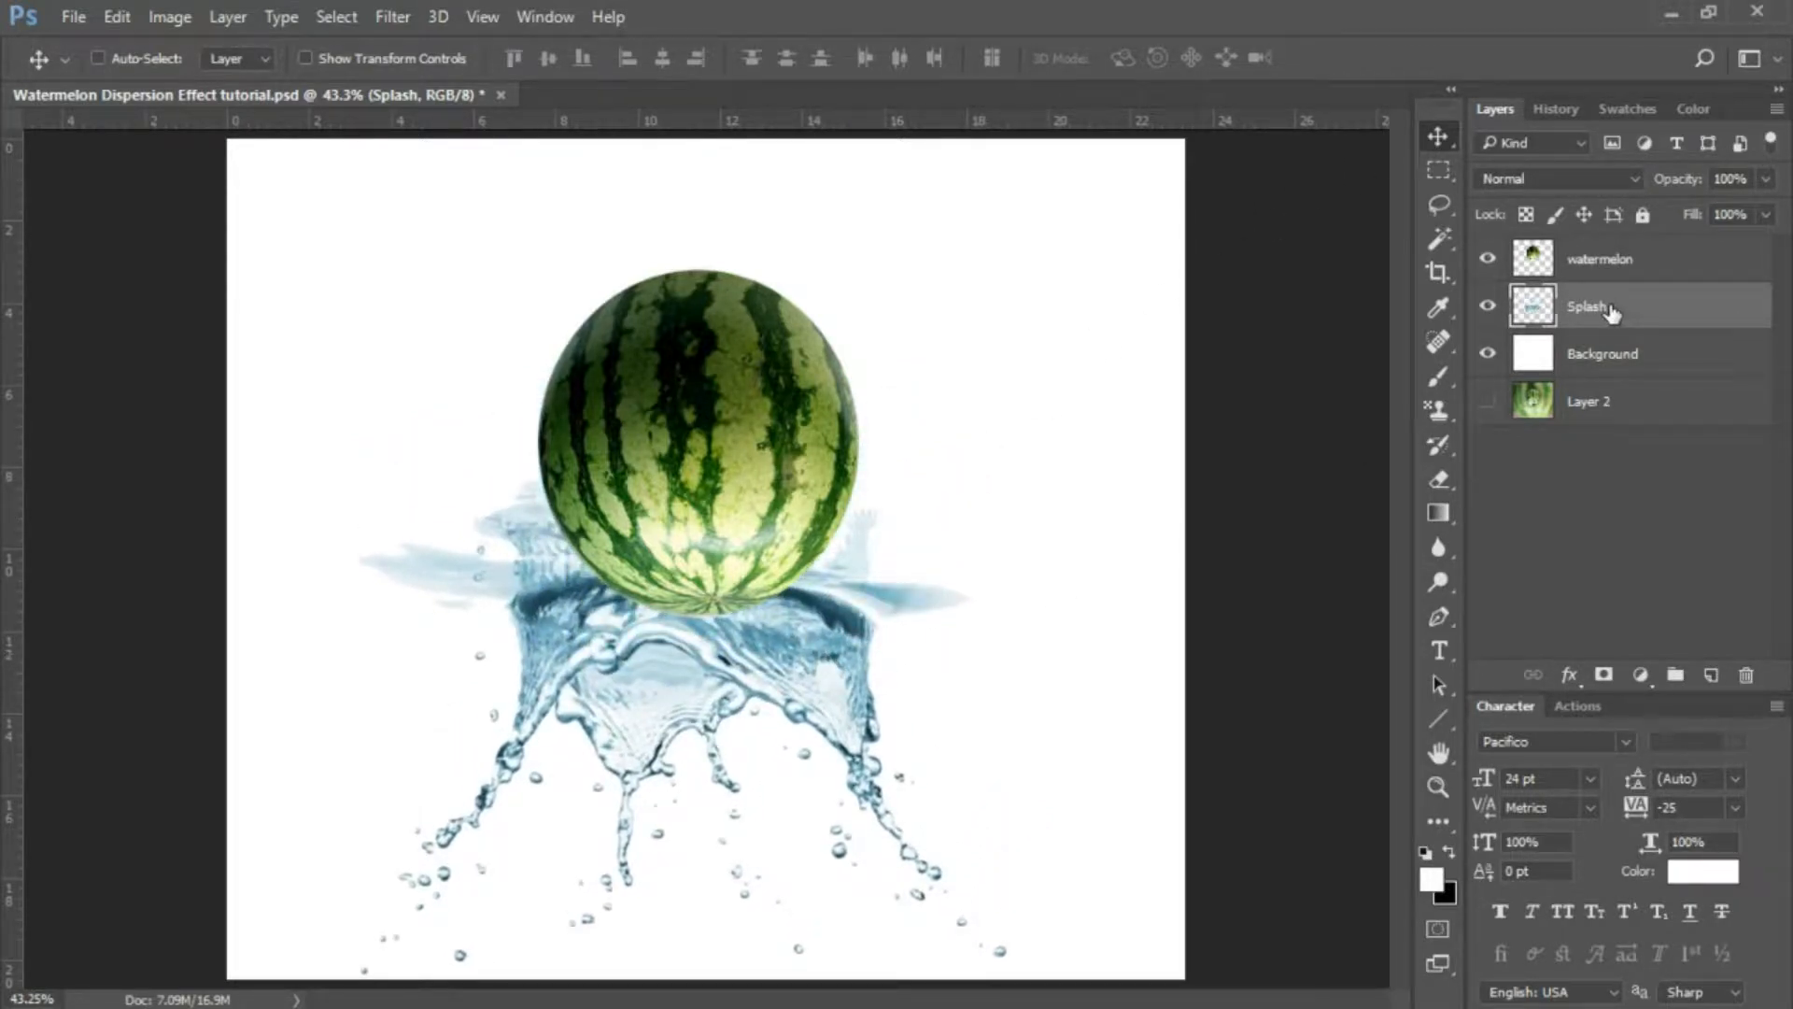
drag(1614, 313, 1637, 254)
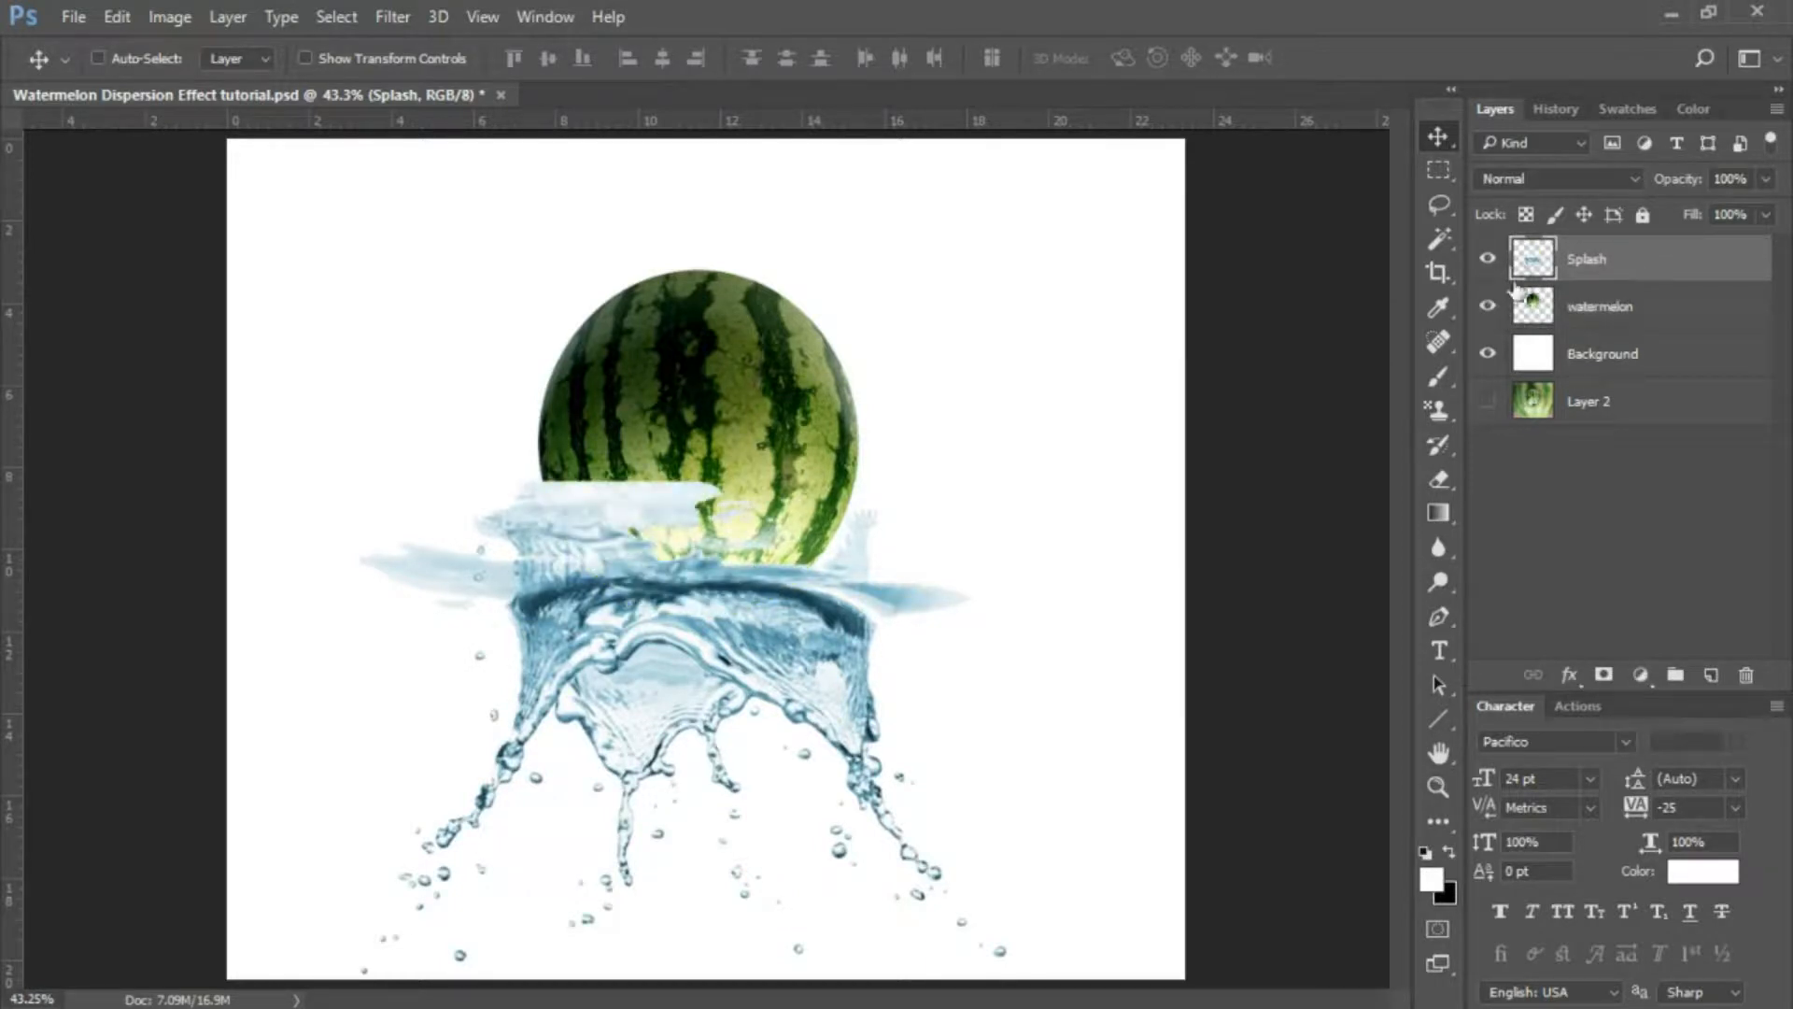
drag(725, 641, 728, 565)
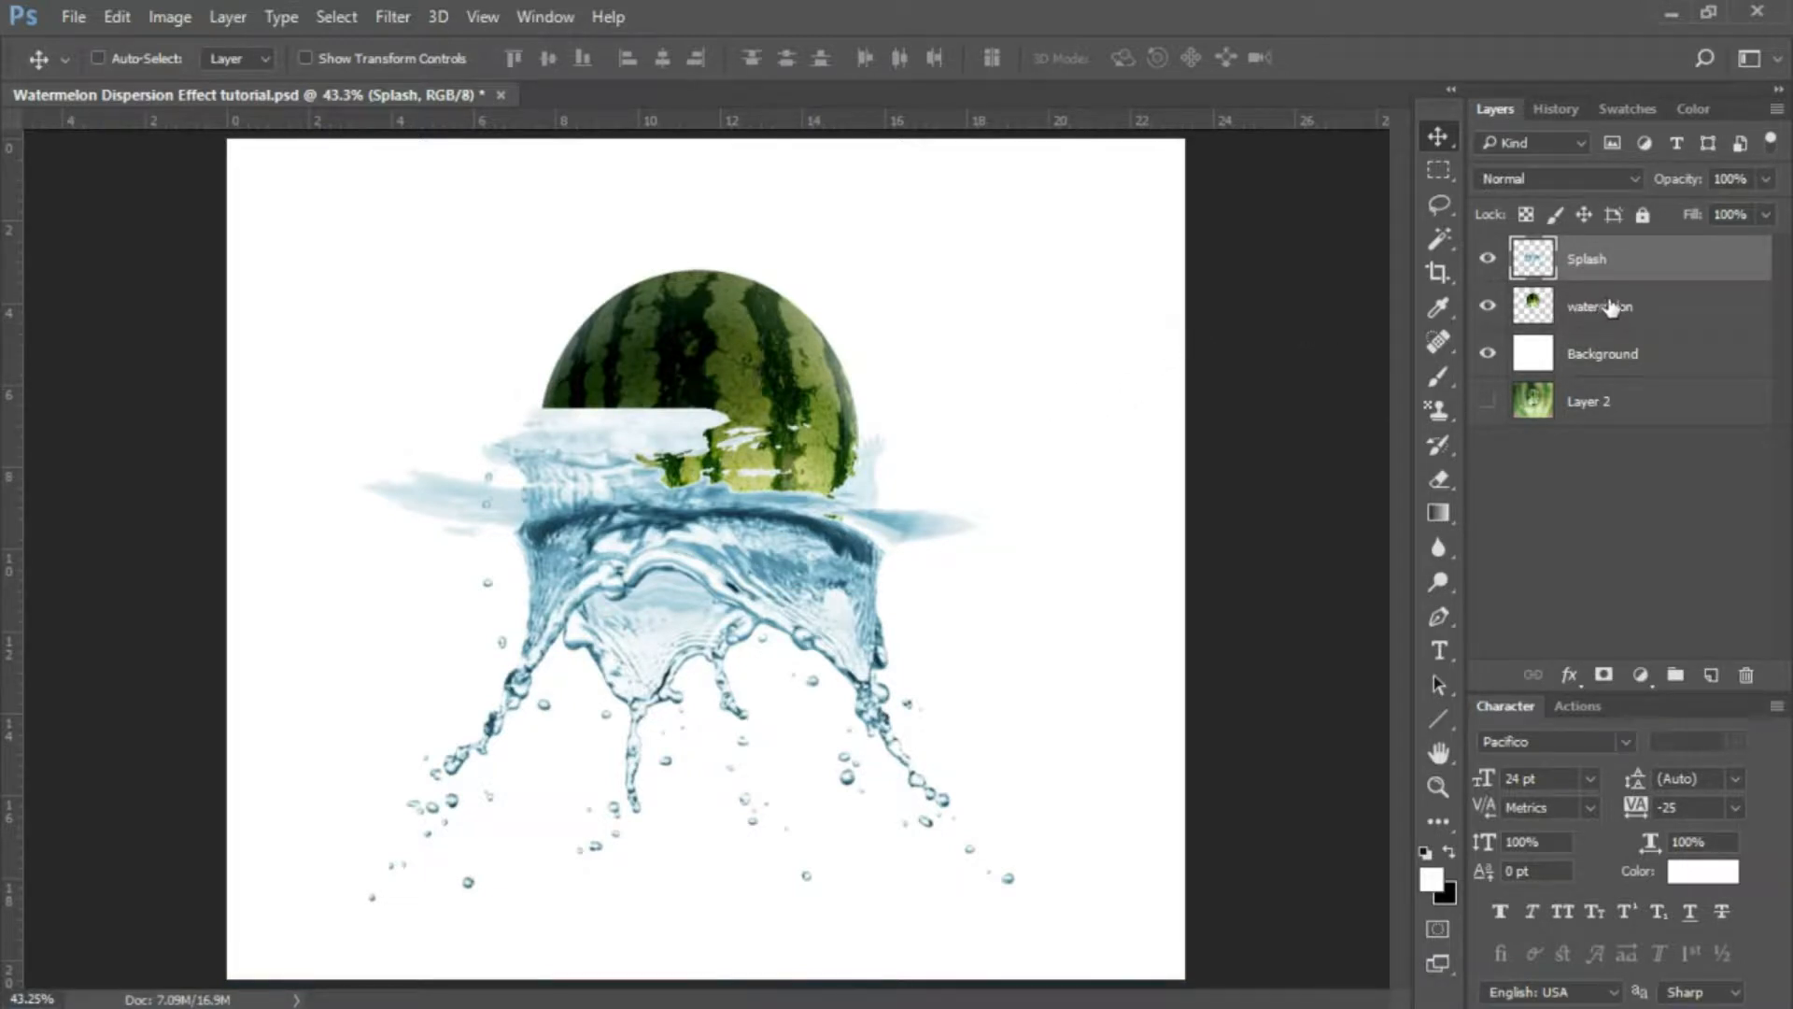
Scale the Splash and watermelon layers down together around their centre to about 81% and apply the transform.
key(ctrl)
ctrl+click(1610, 311)
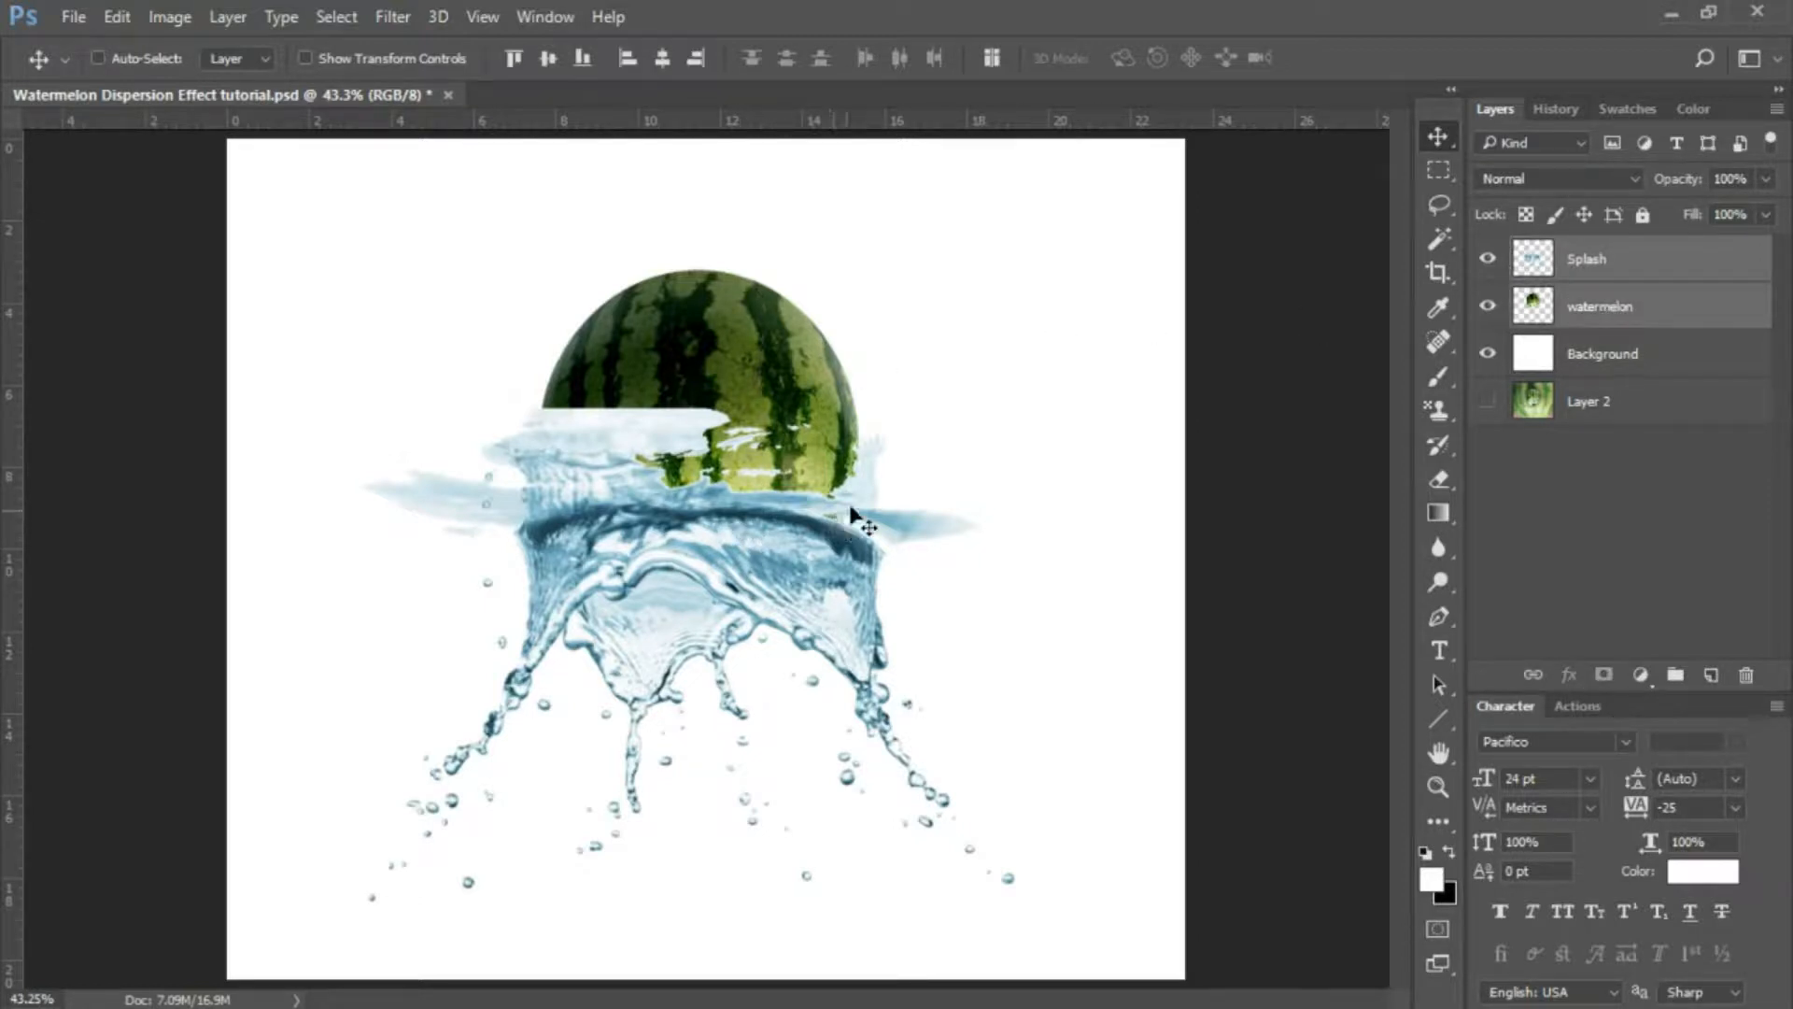
key(ctrl+t)
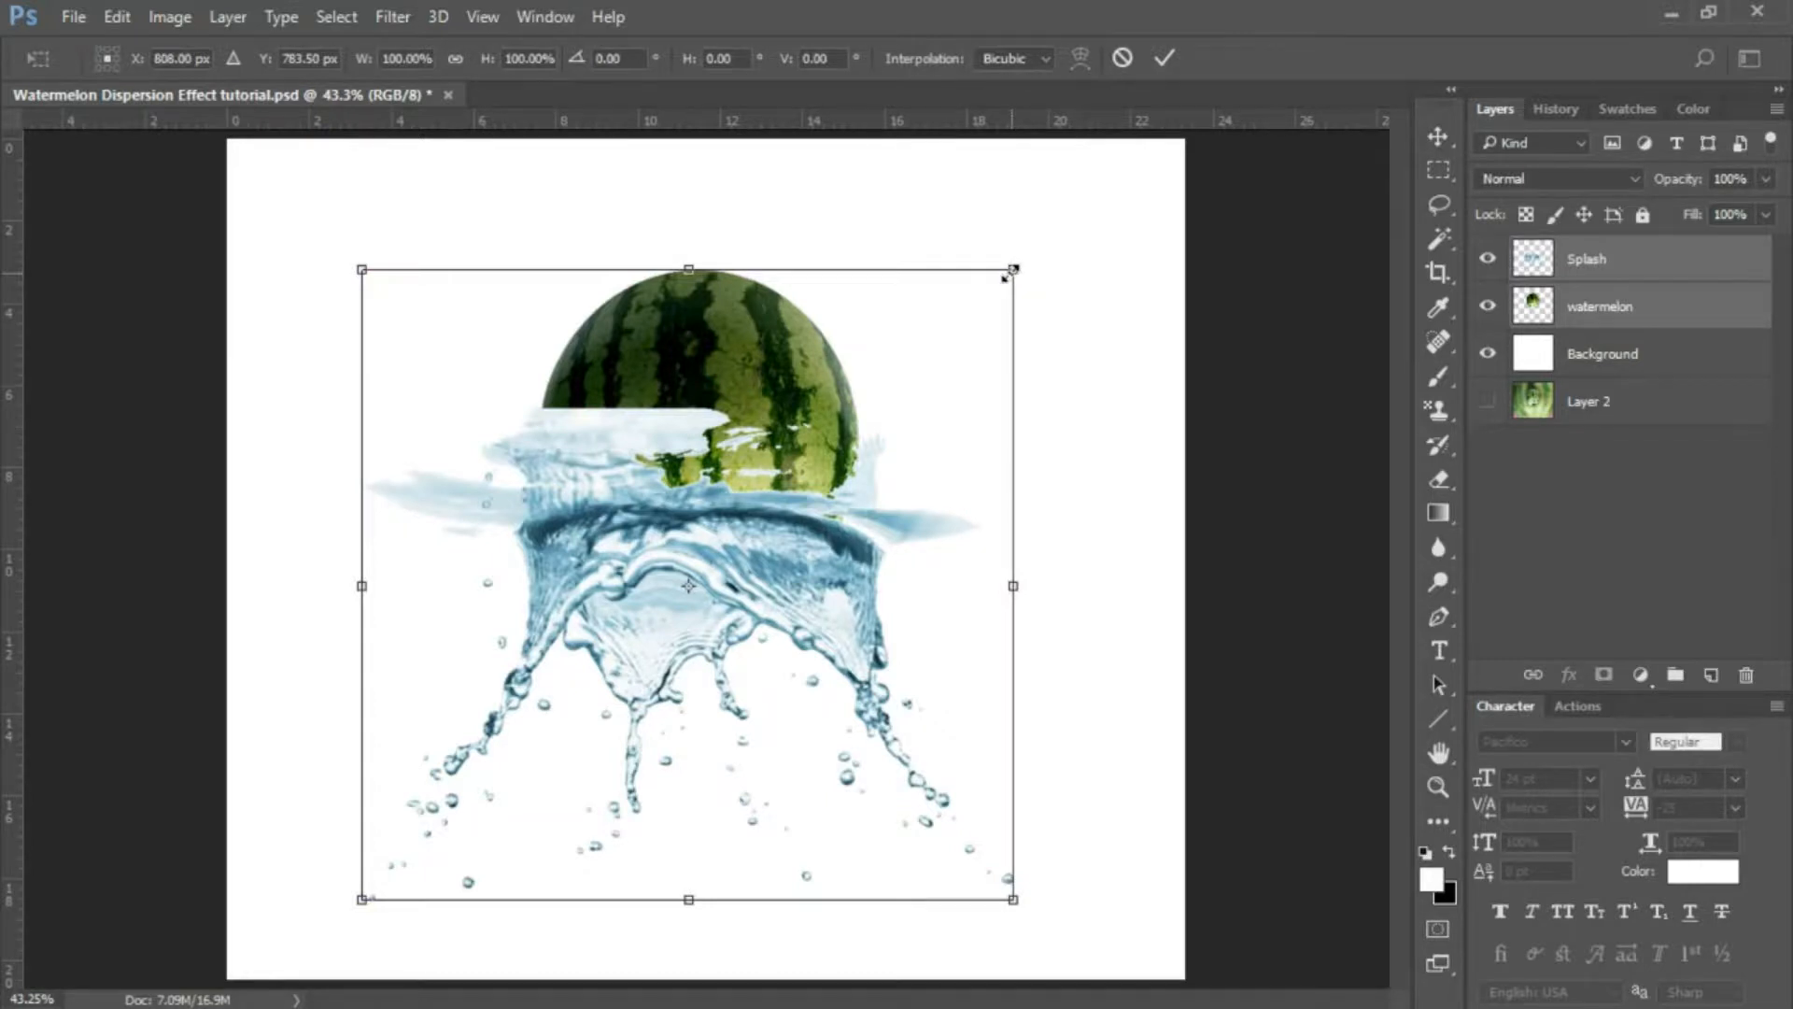
drag(1009, 274, 940, 320)
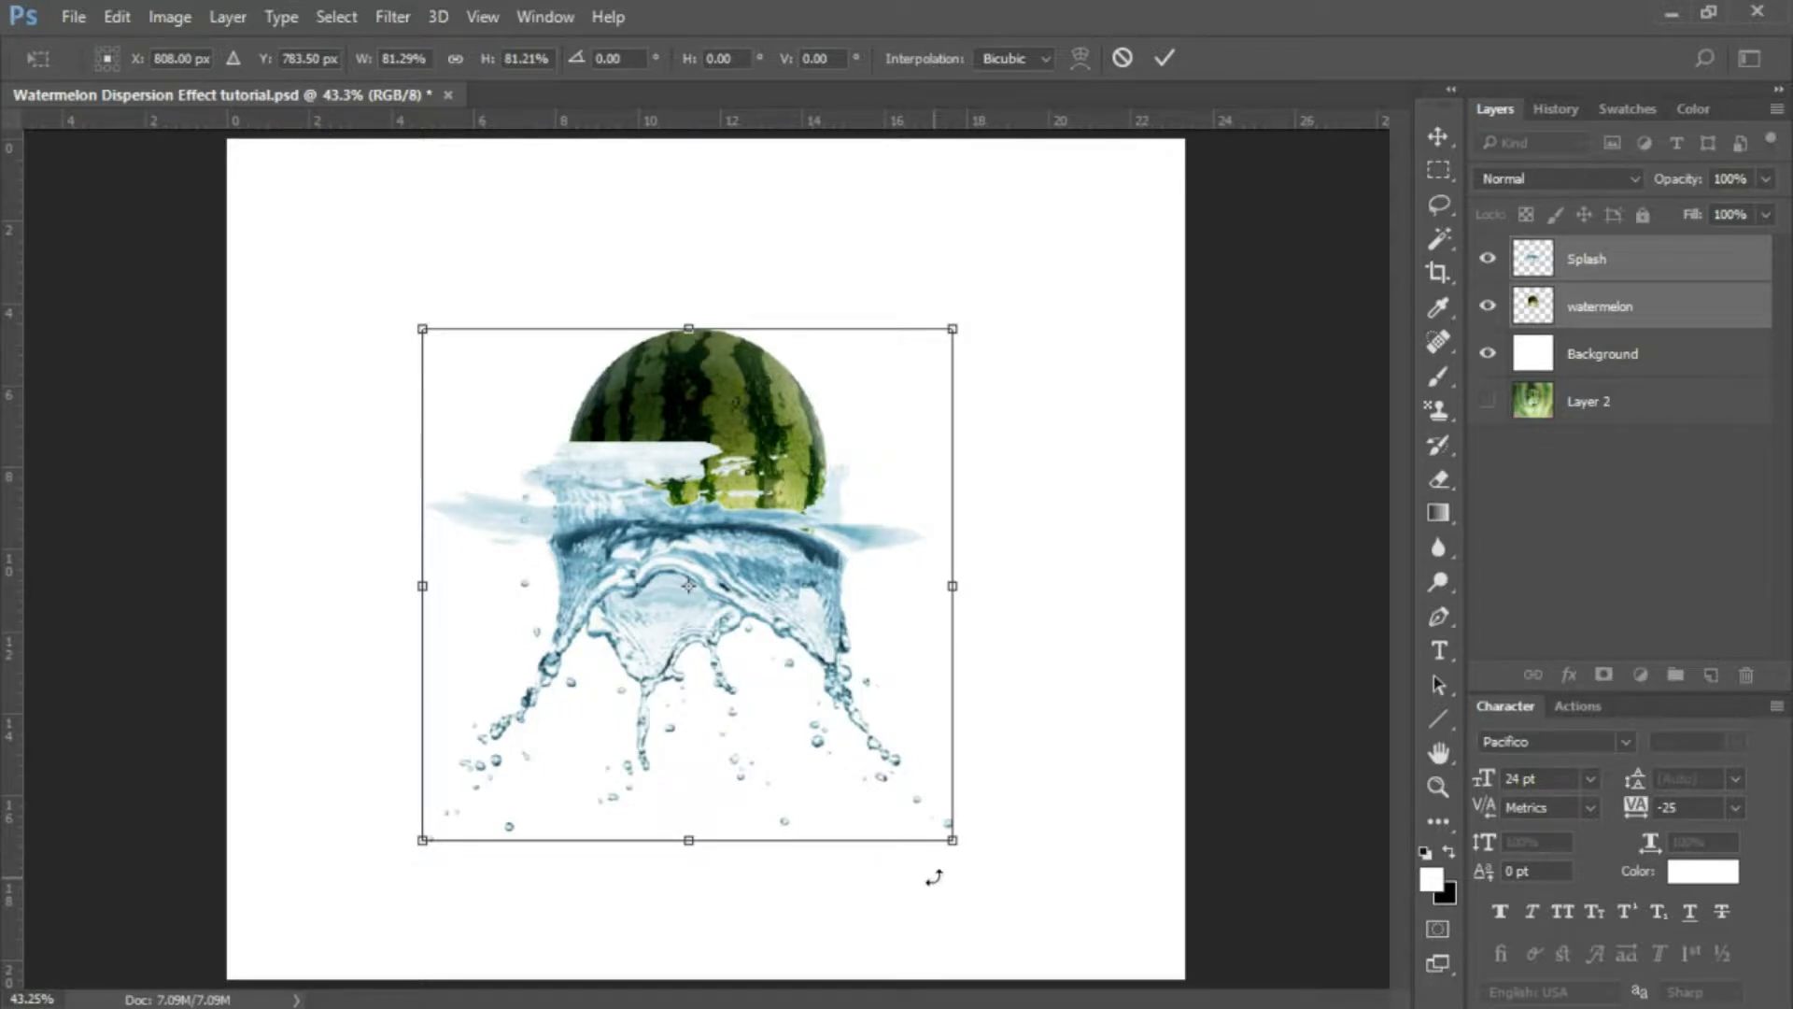
key(Return)
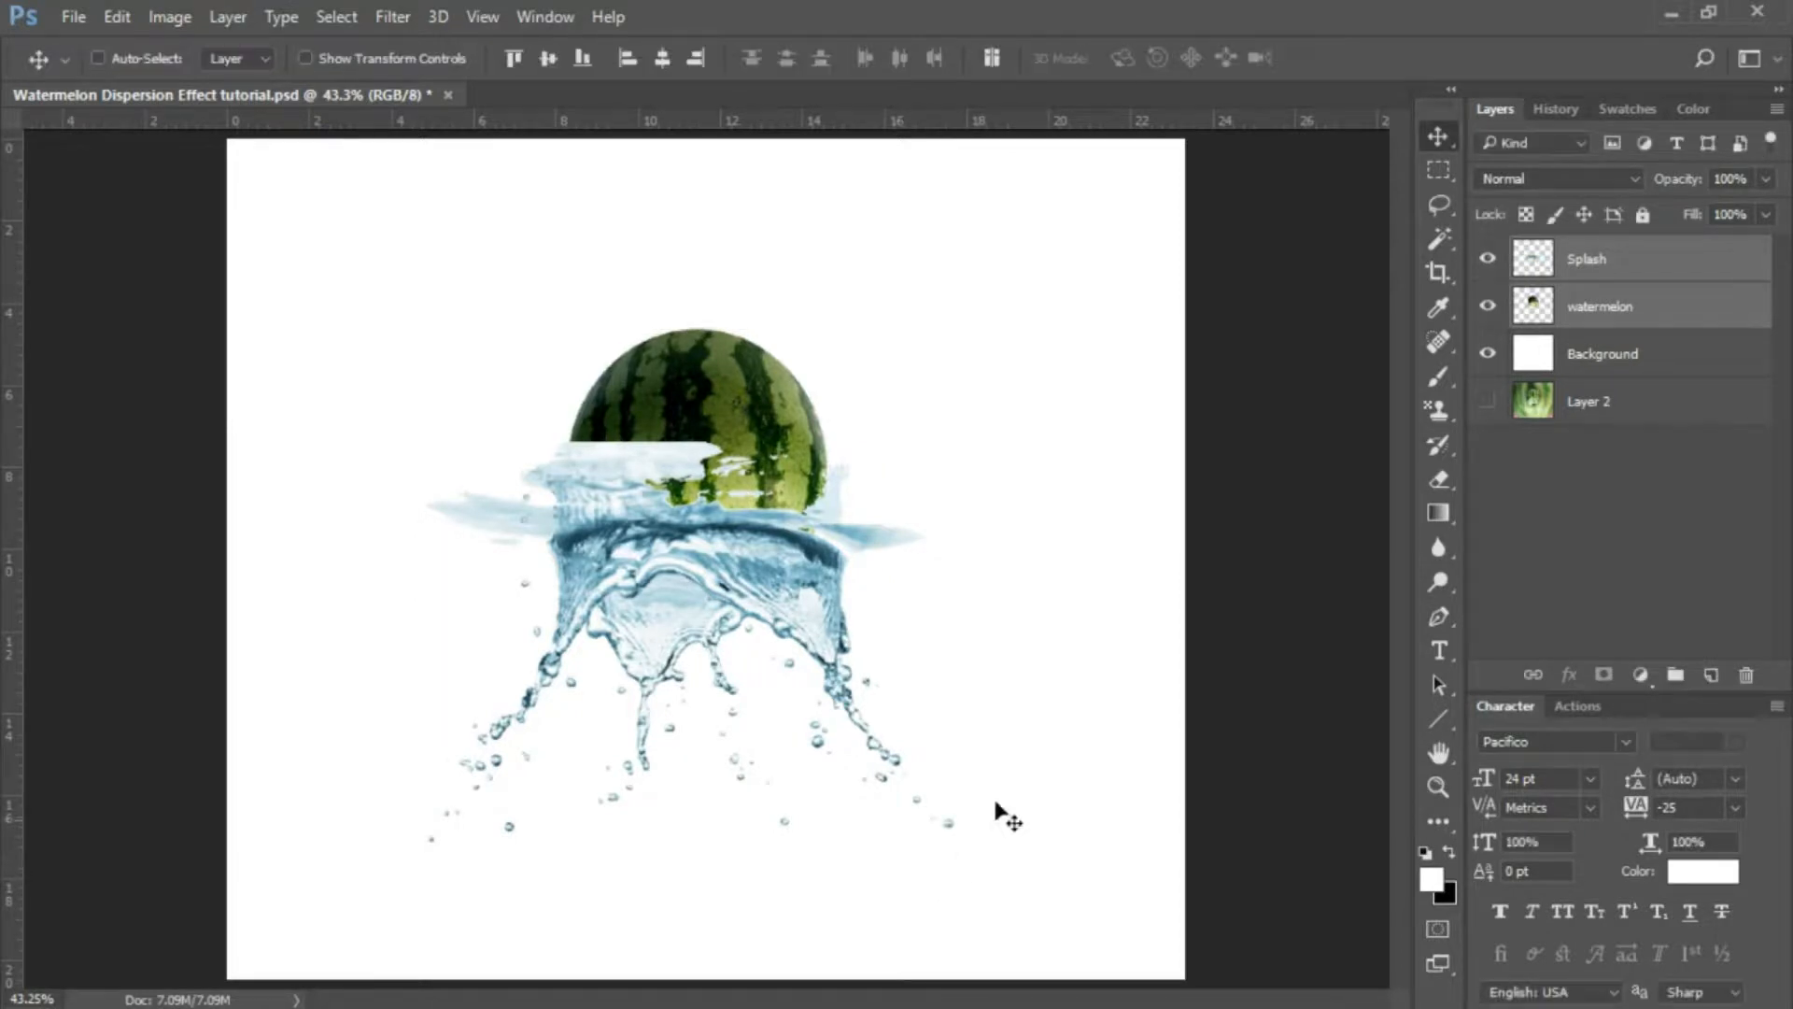
Warp the Splash layer, pulling its upper corners outward and upward and bending both sides inward toward the watermelon's width.
click(1593, 273)
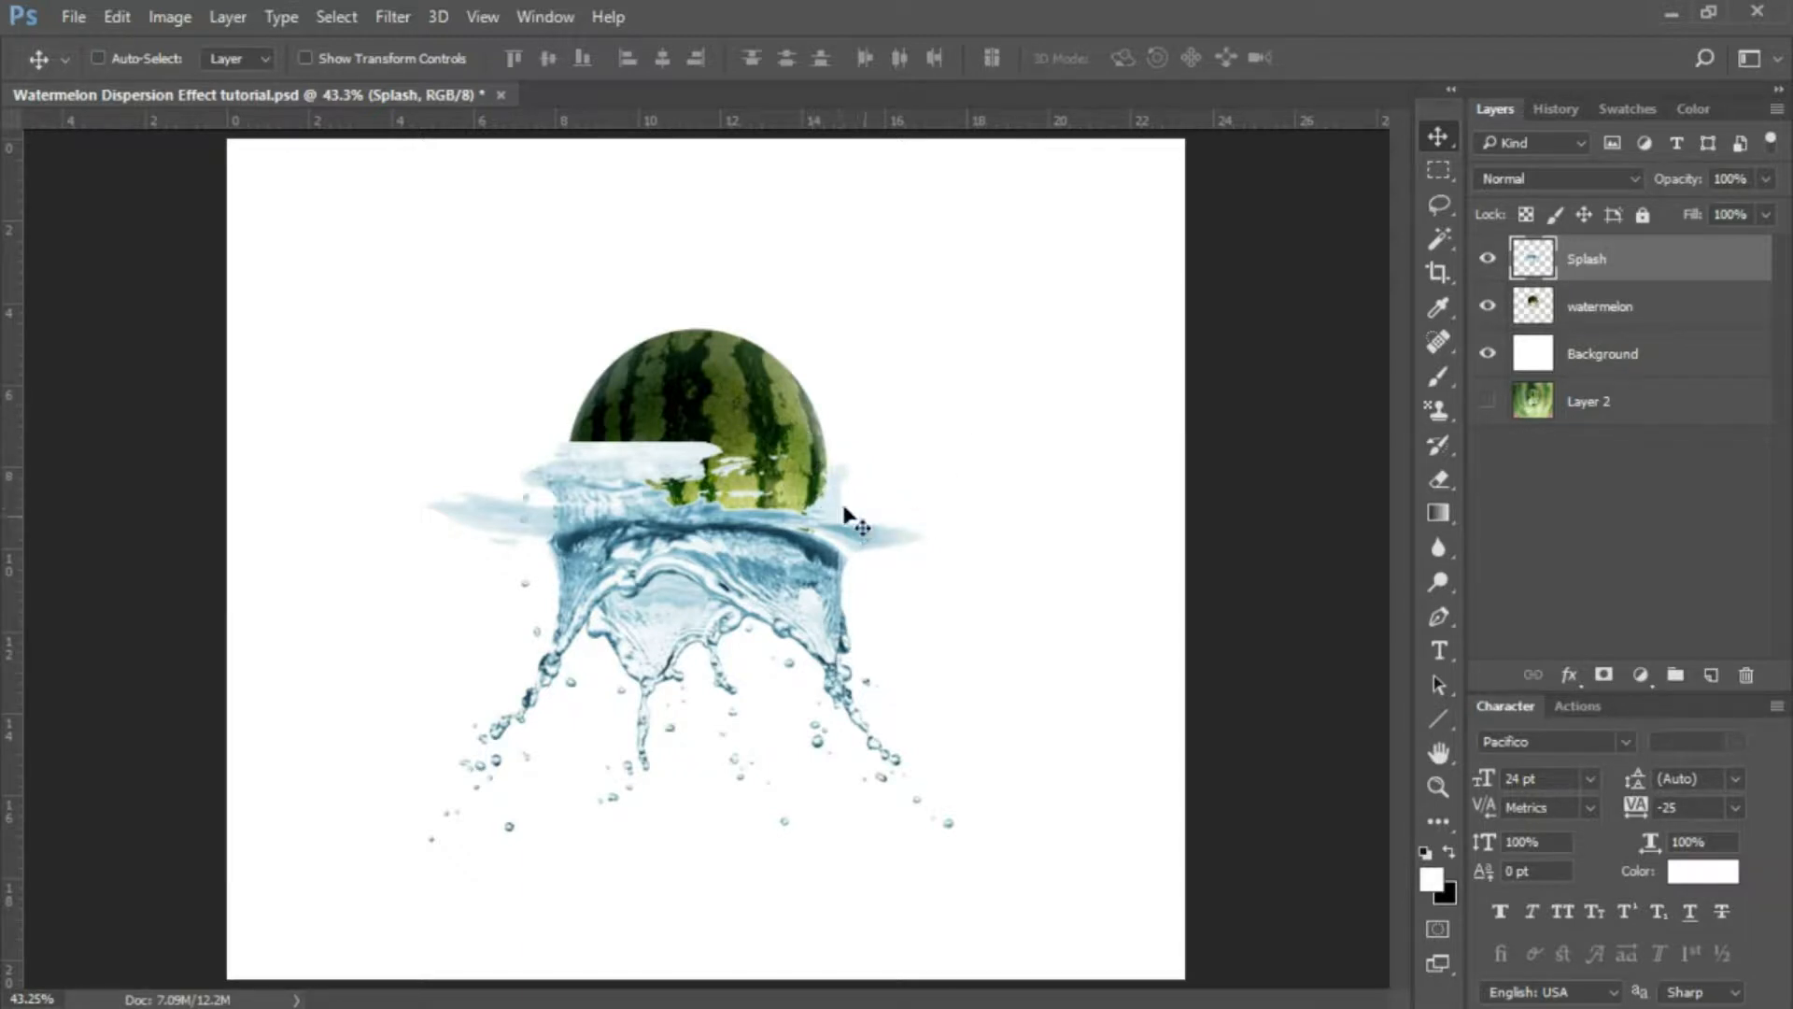
click(113, 17)
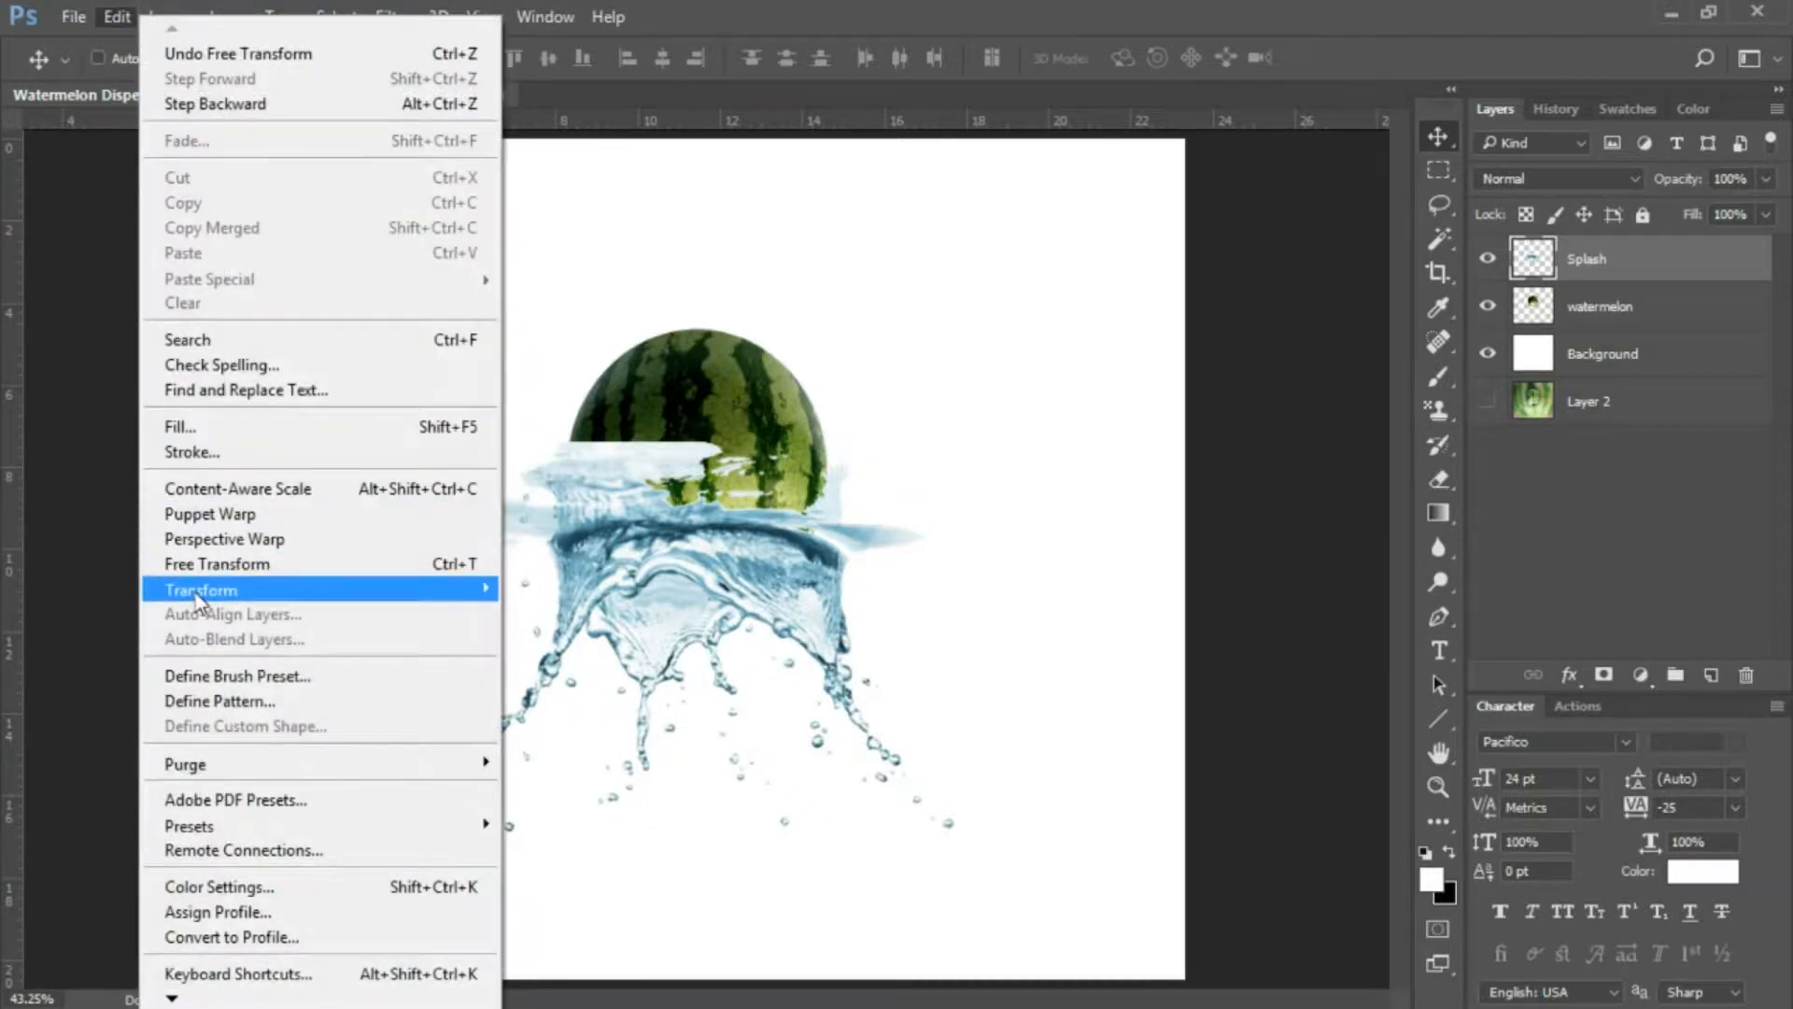
mouse_move(199, 598)
click(578, 751)
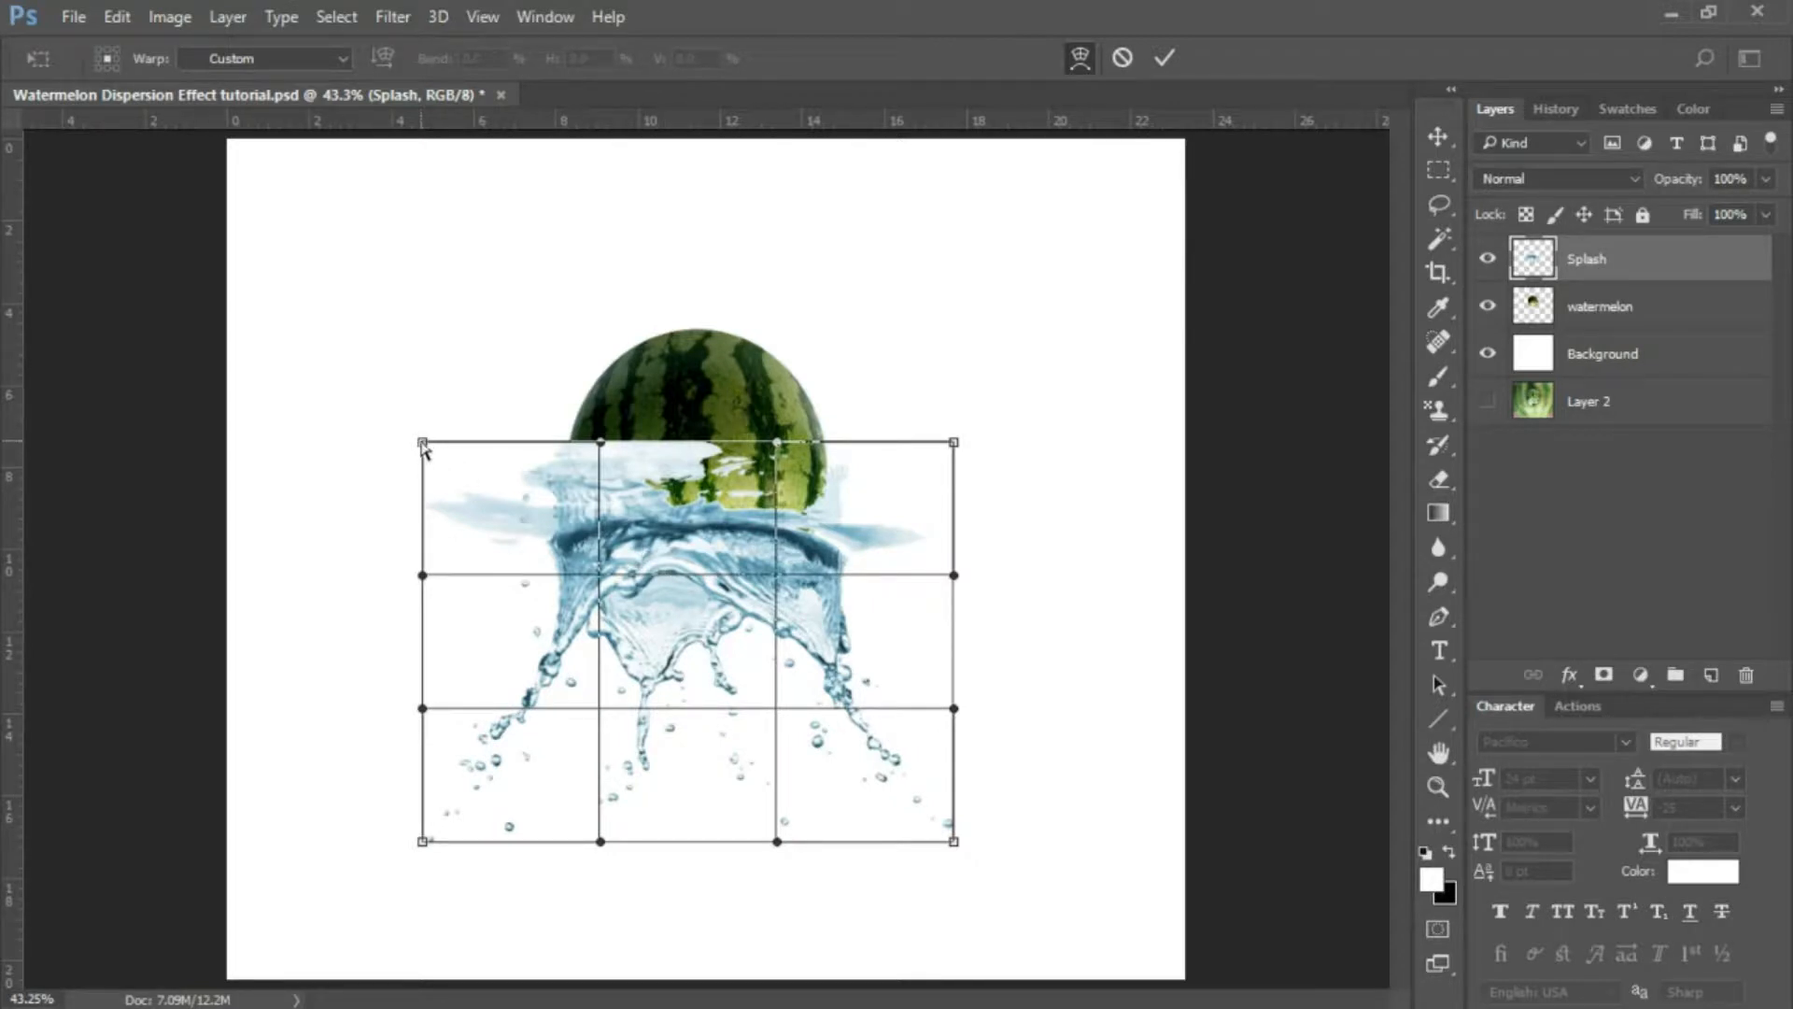
drag(423, 442, 310, 377)
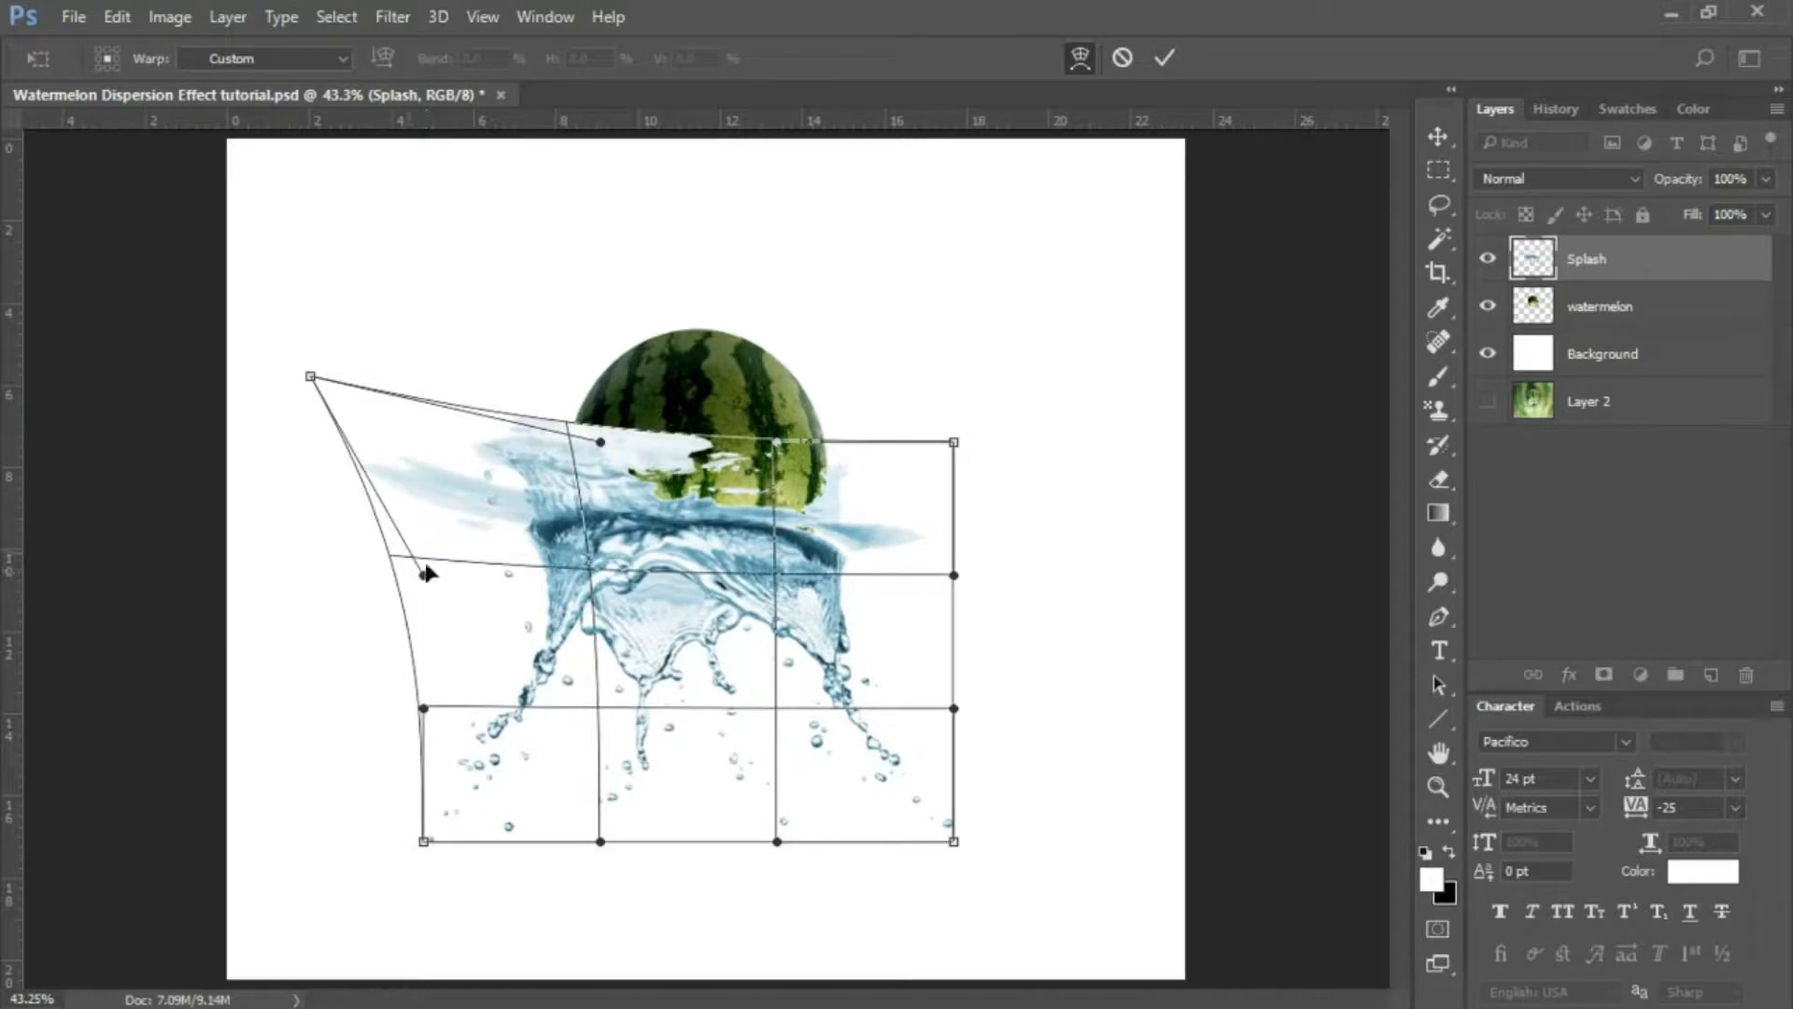
drag(425, 580, 621, 633)
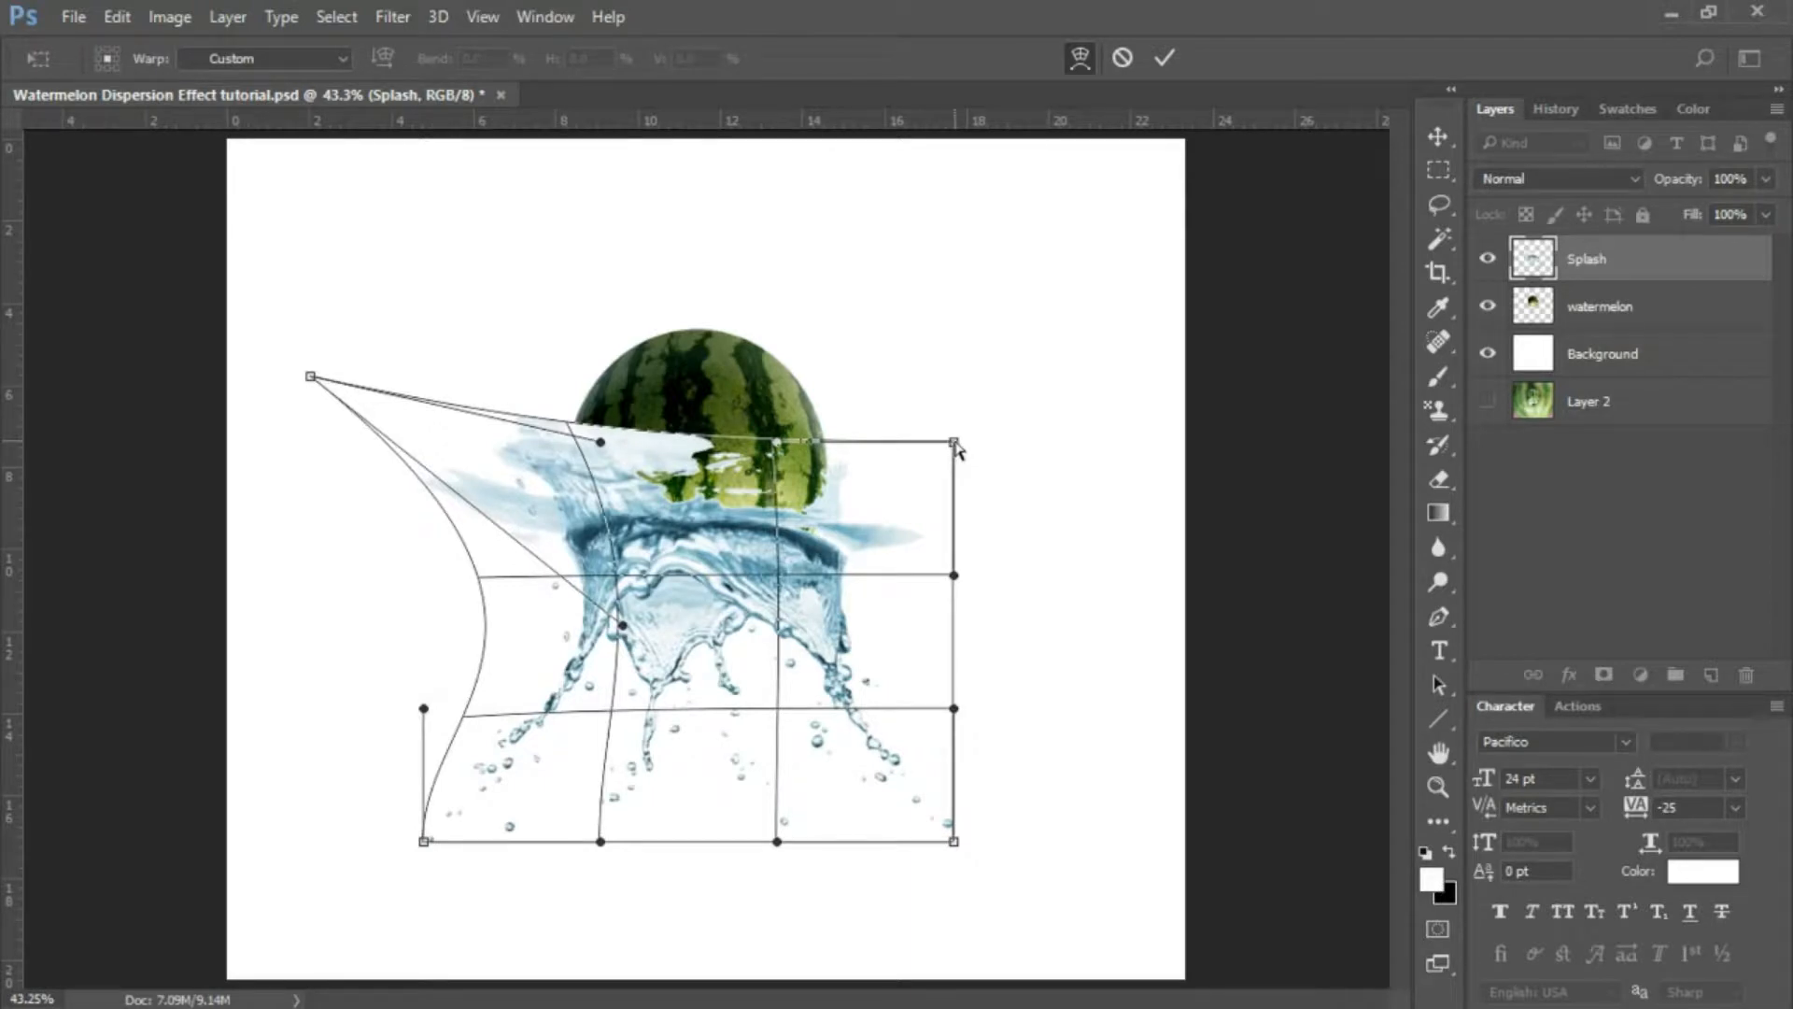
drag(958, 448, 1043, 338)
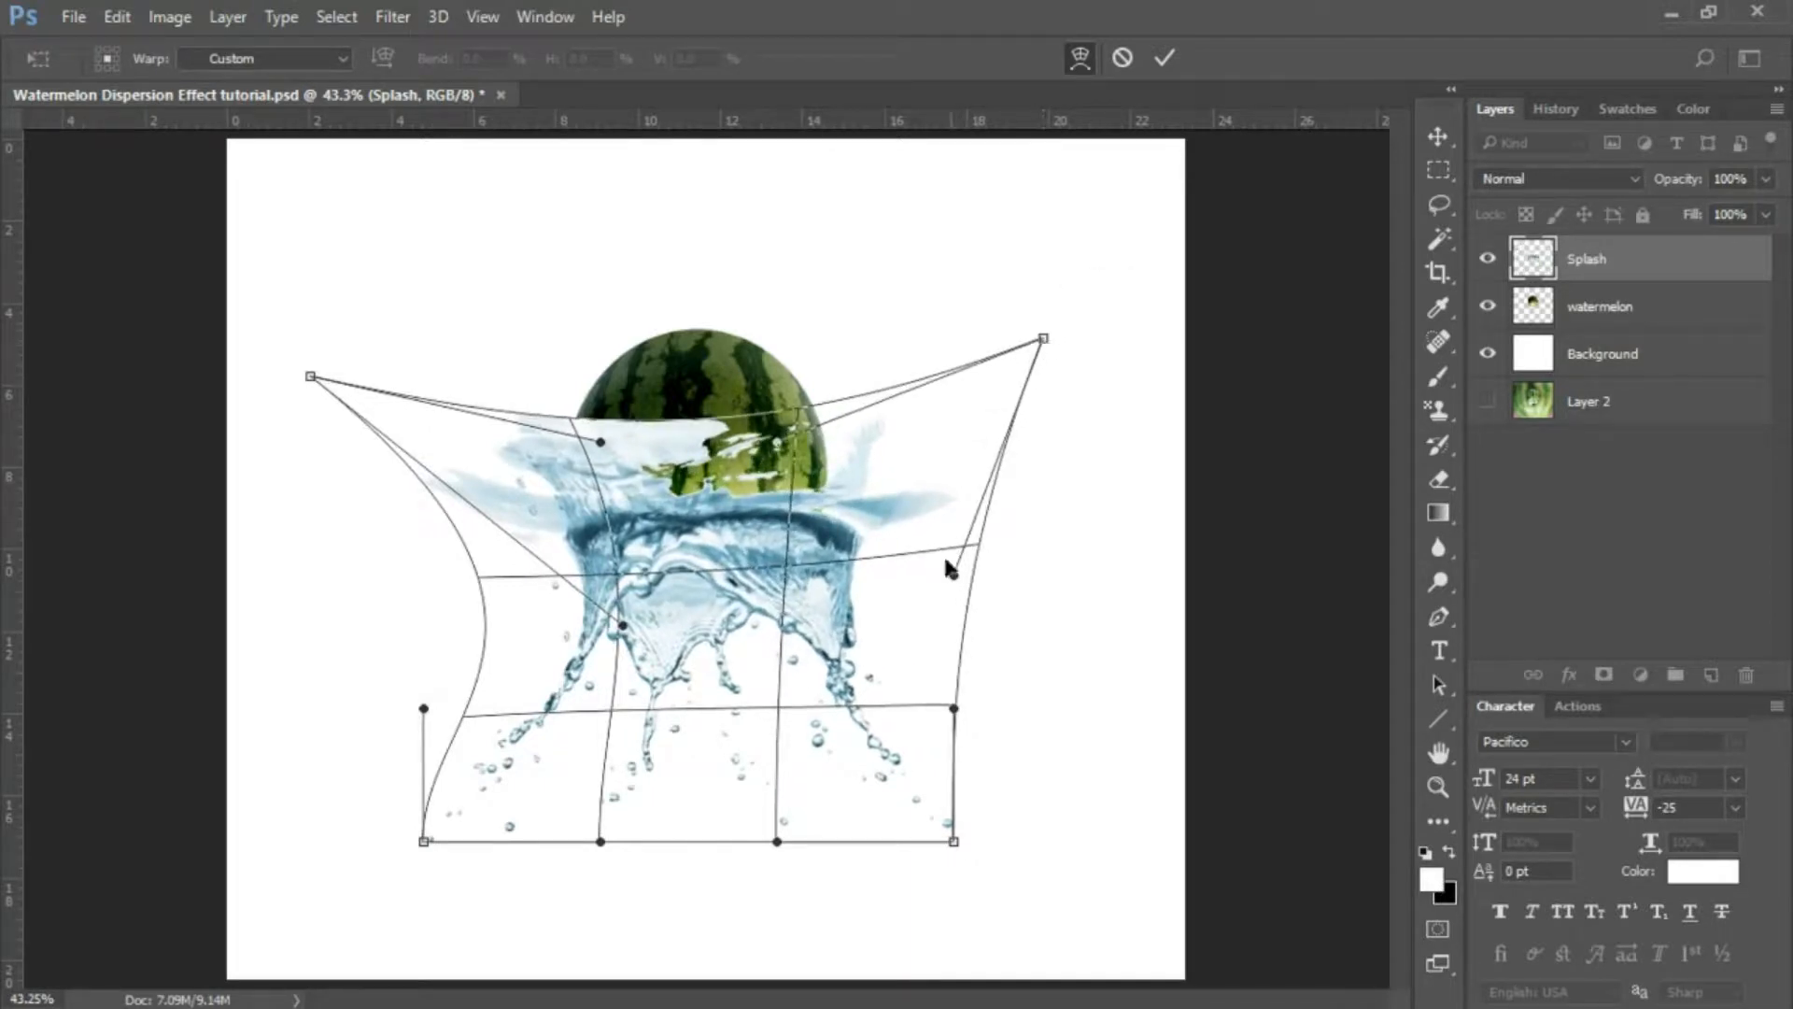
drag(954, 575, 735, 559)
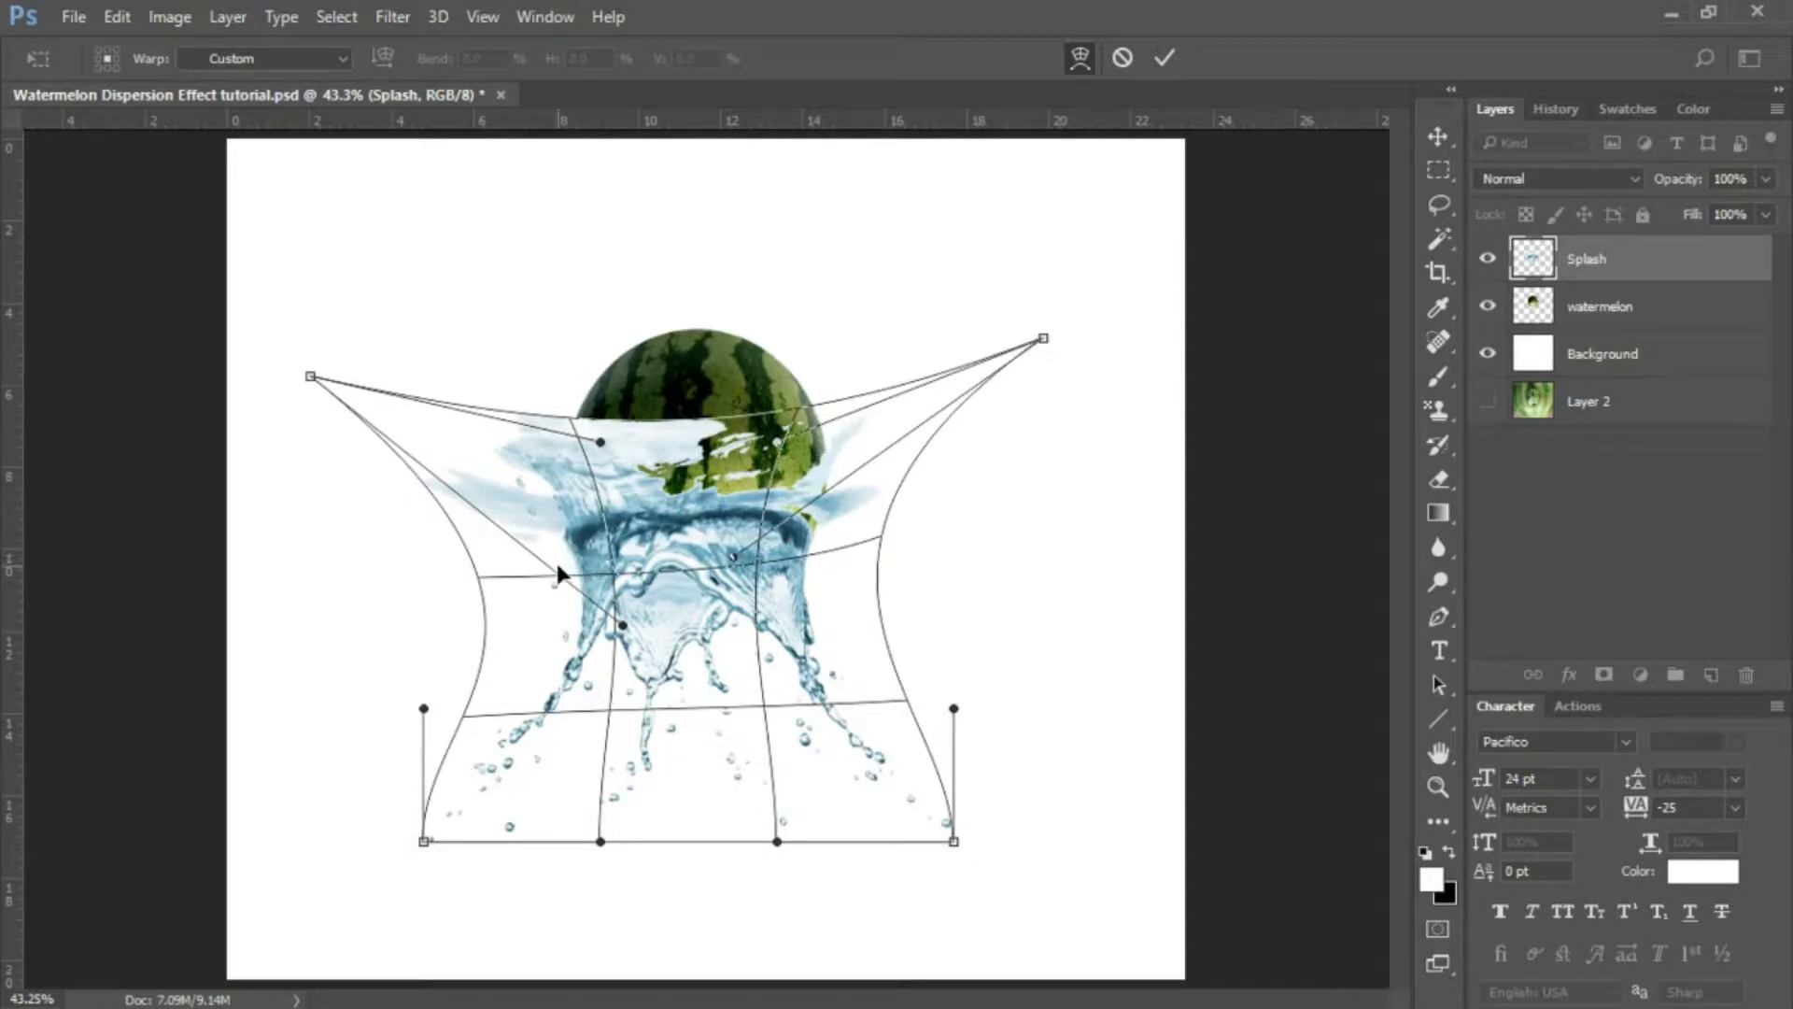
Fine-tune the warp along both sides of the splash, stretch its lower corners outward and downward, and apply the warp.
mouse_move(558, 566)
mouse_down()
mouse_move(583, 547)
mouse_move(572, 564)
mouse_up()
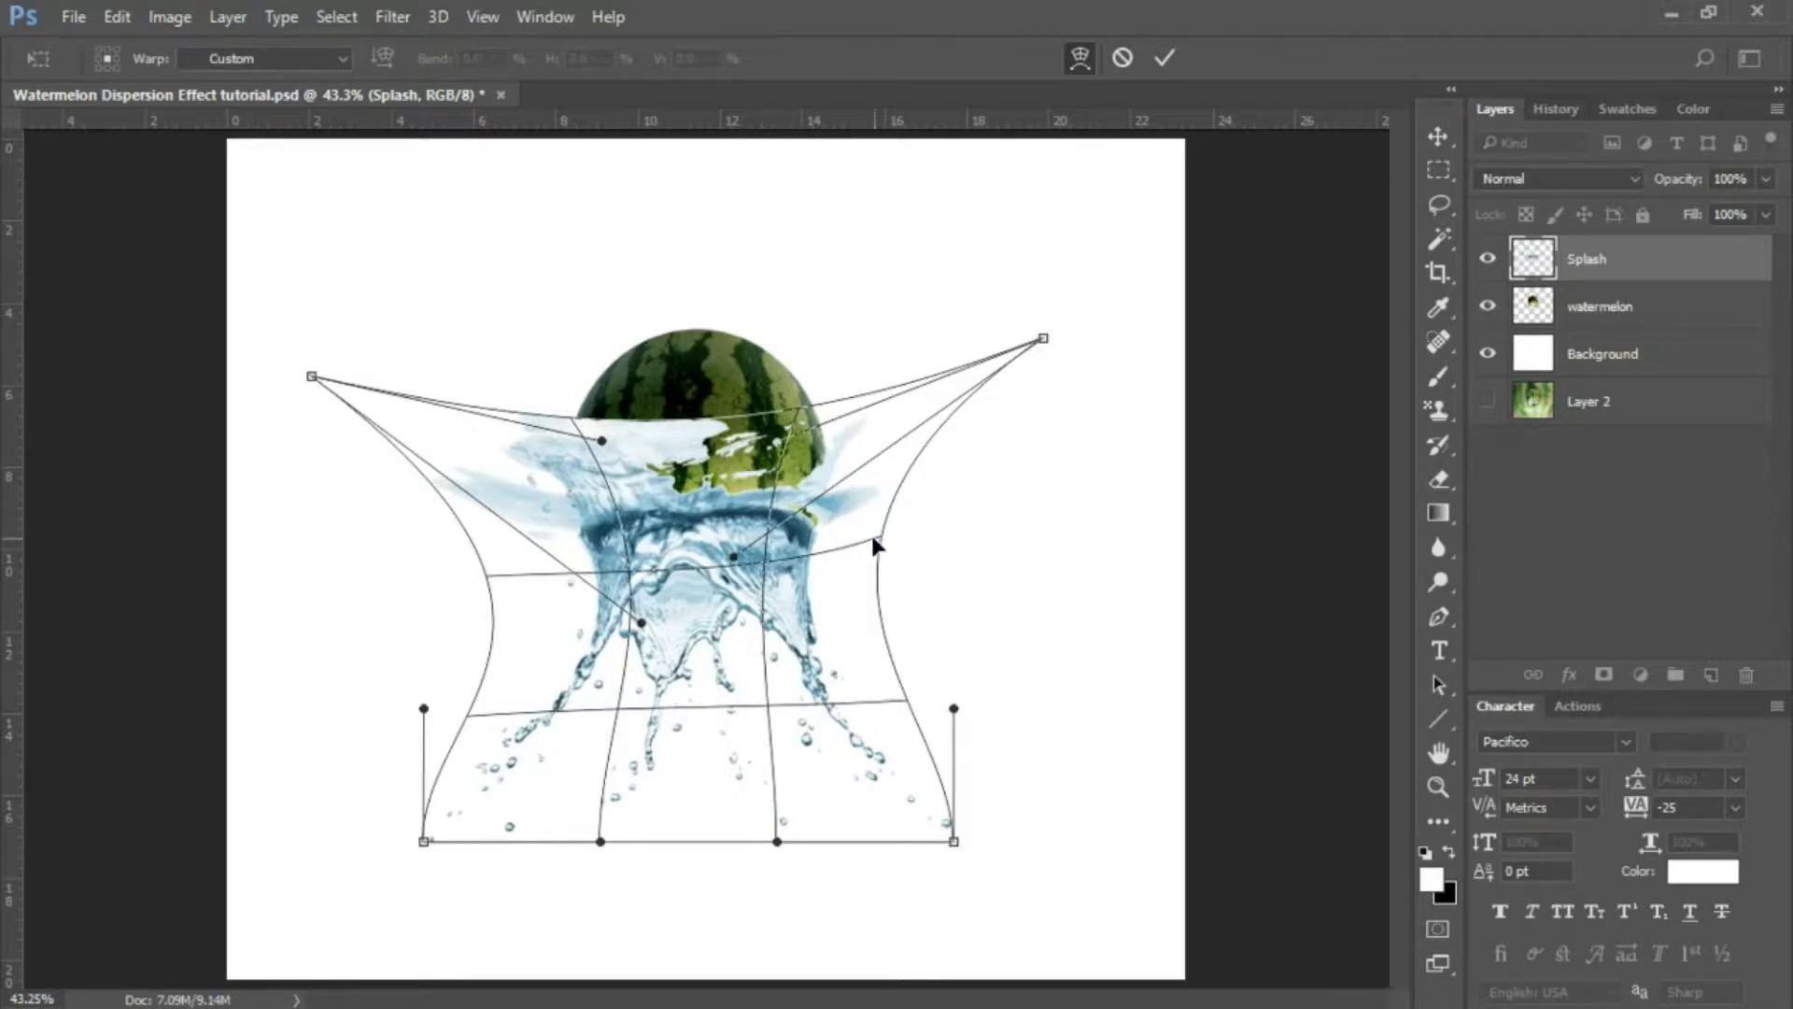
drag(841, 552, 846, 547)
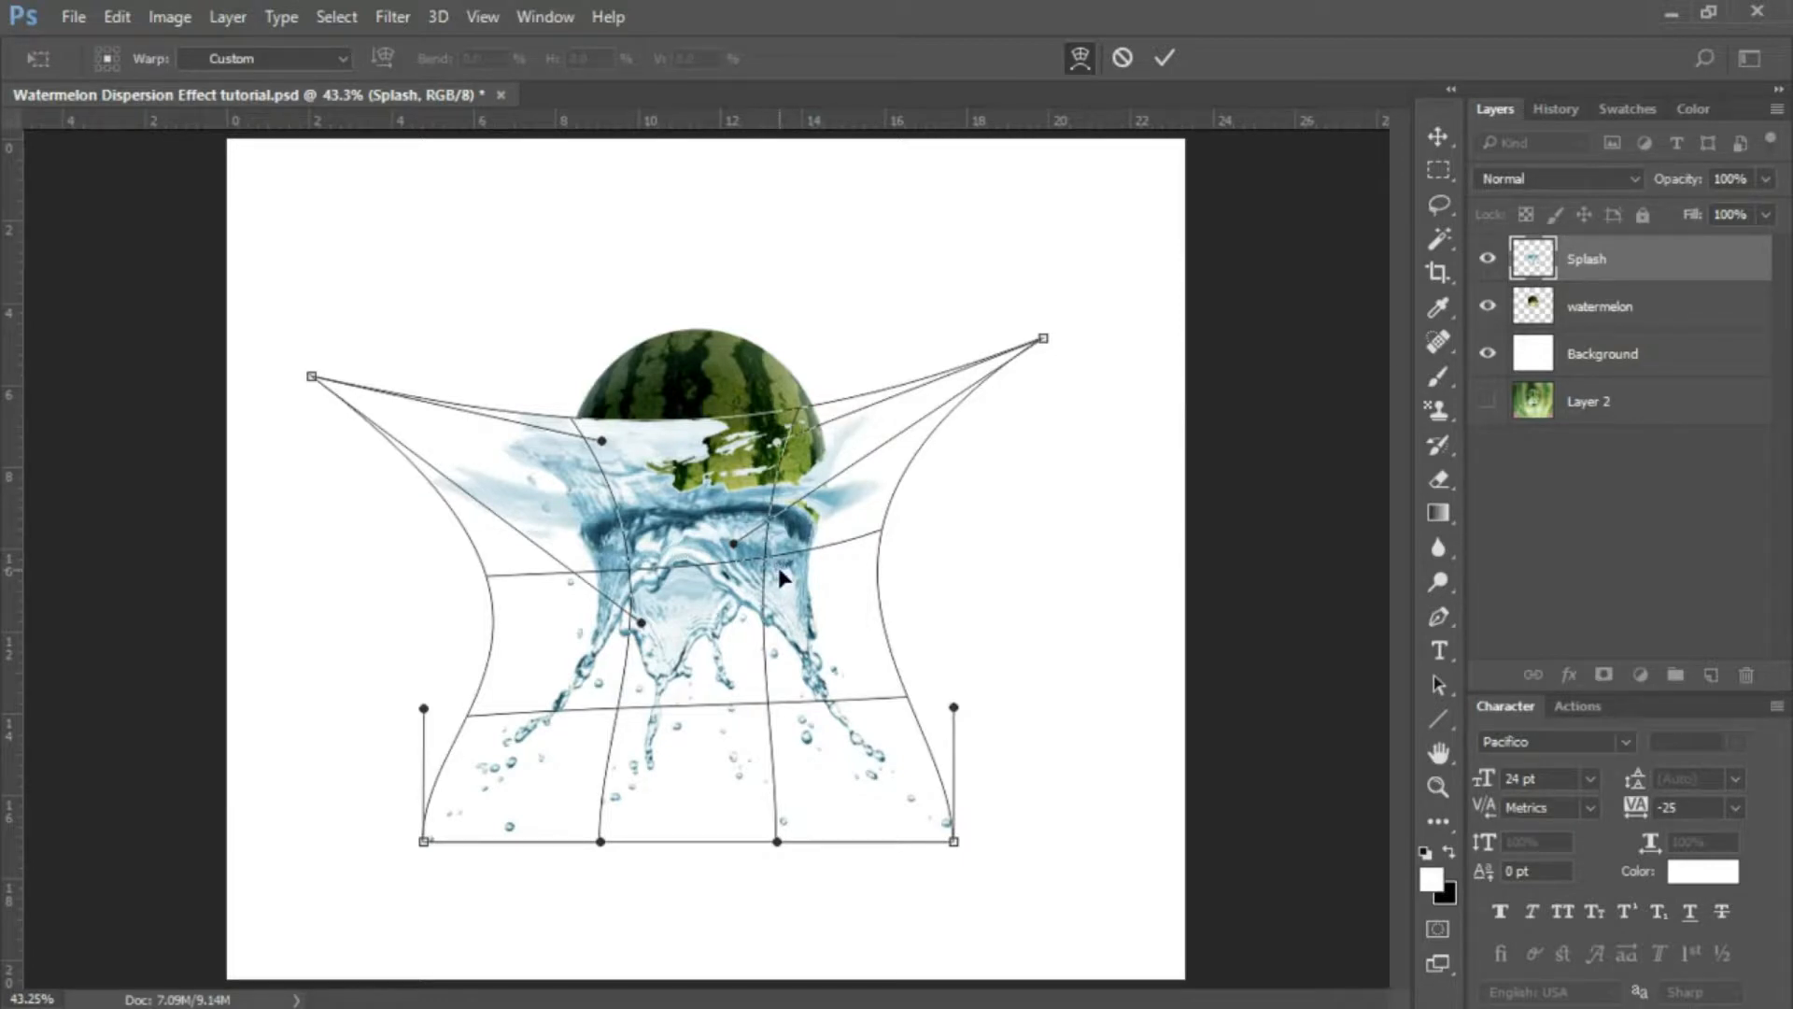
drag(735, 553, 723, 563)
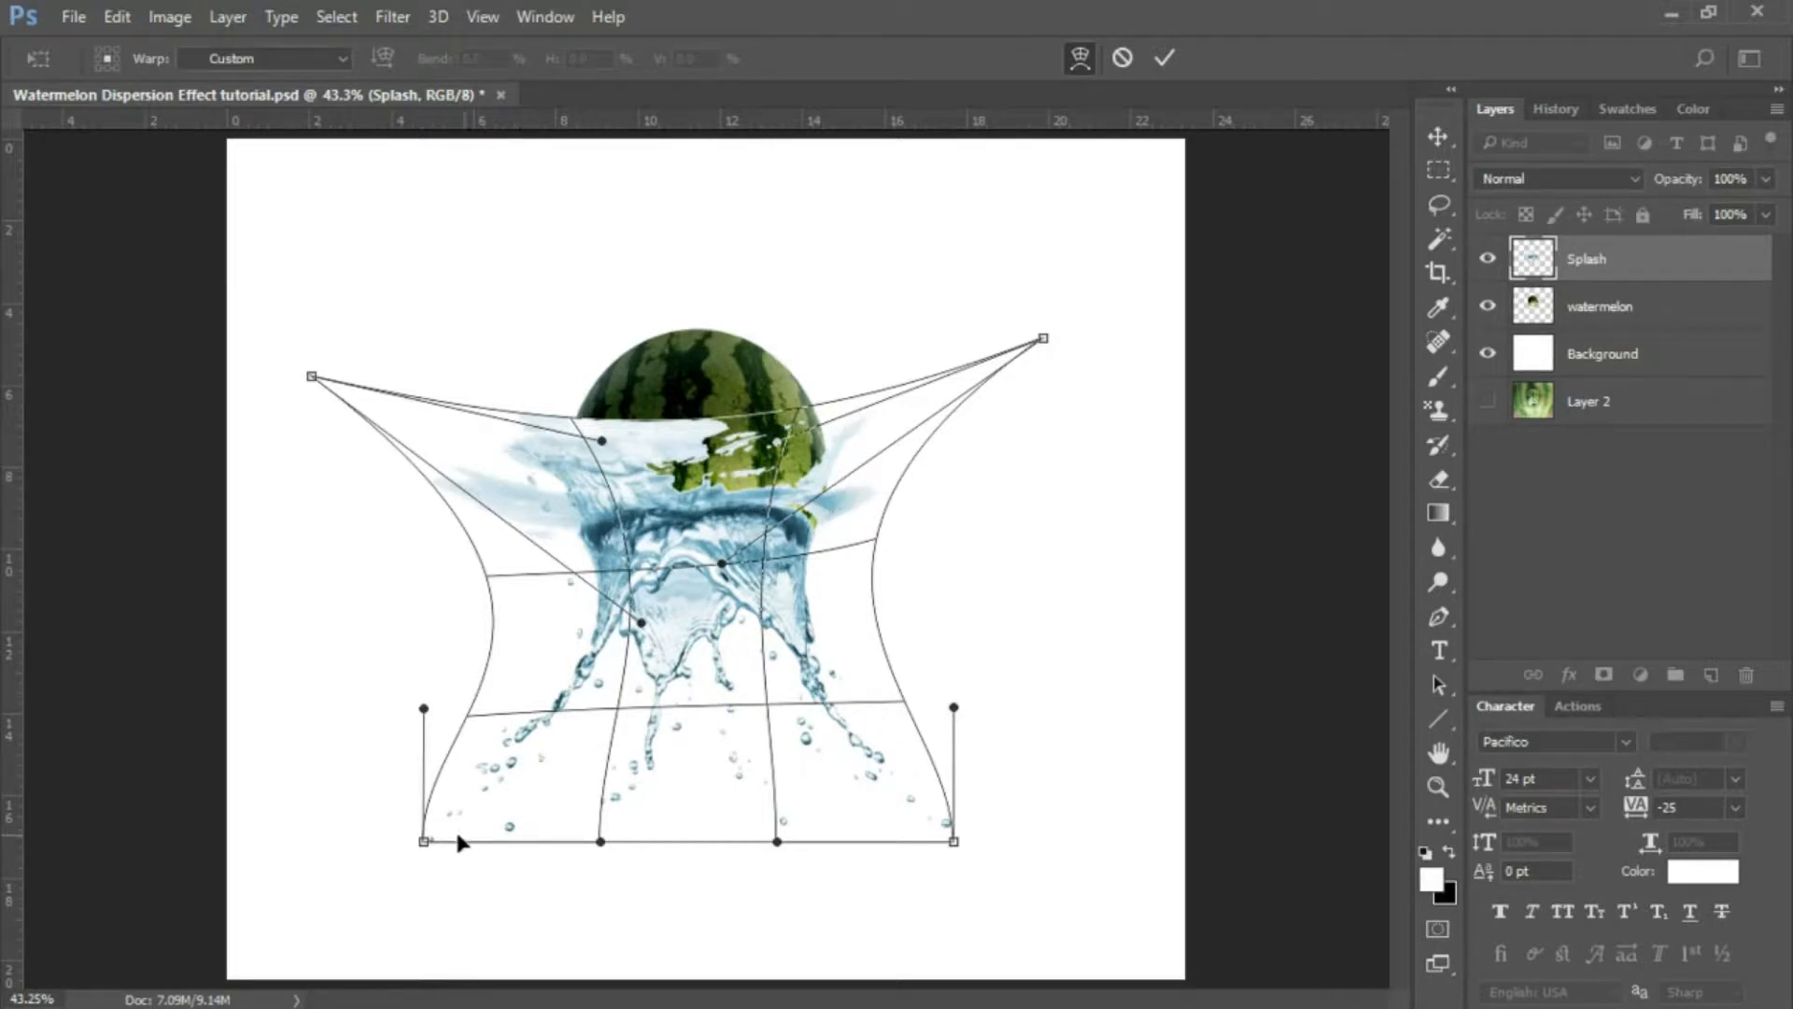
drag(425, 844, 356, 892)
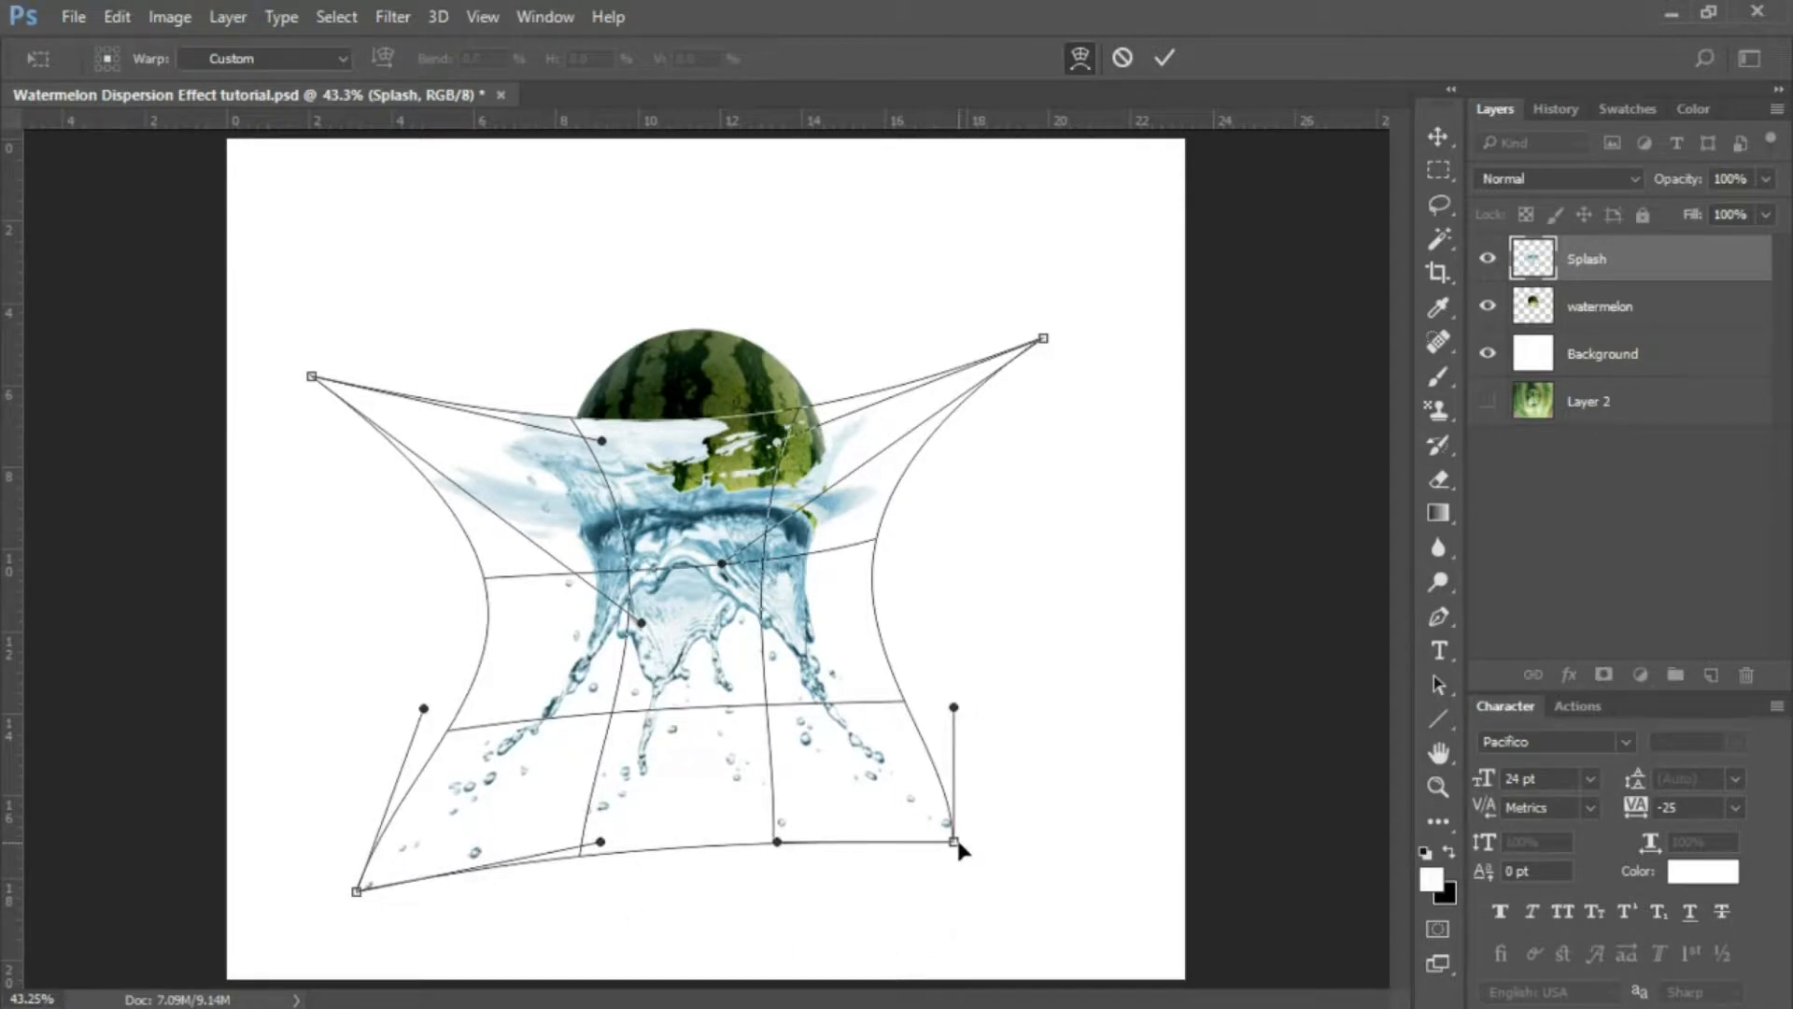
drag(955, 844, 1025, 929)
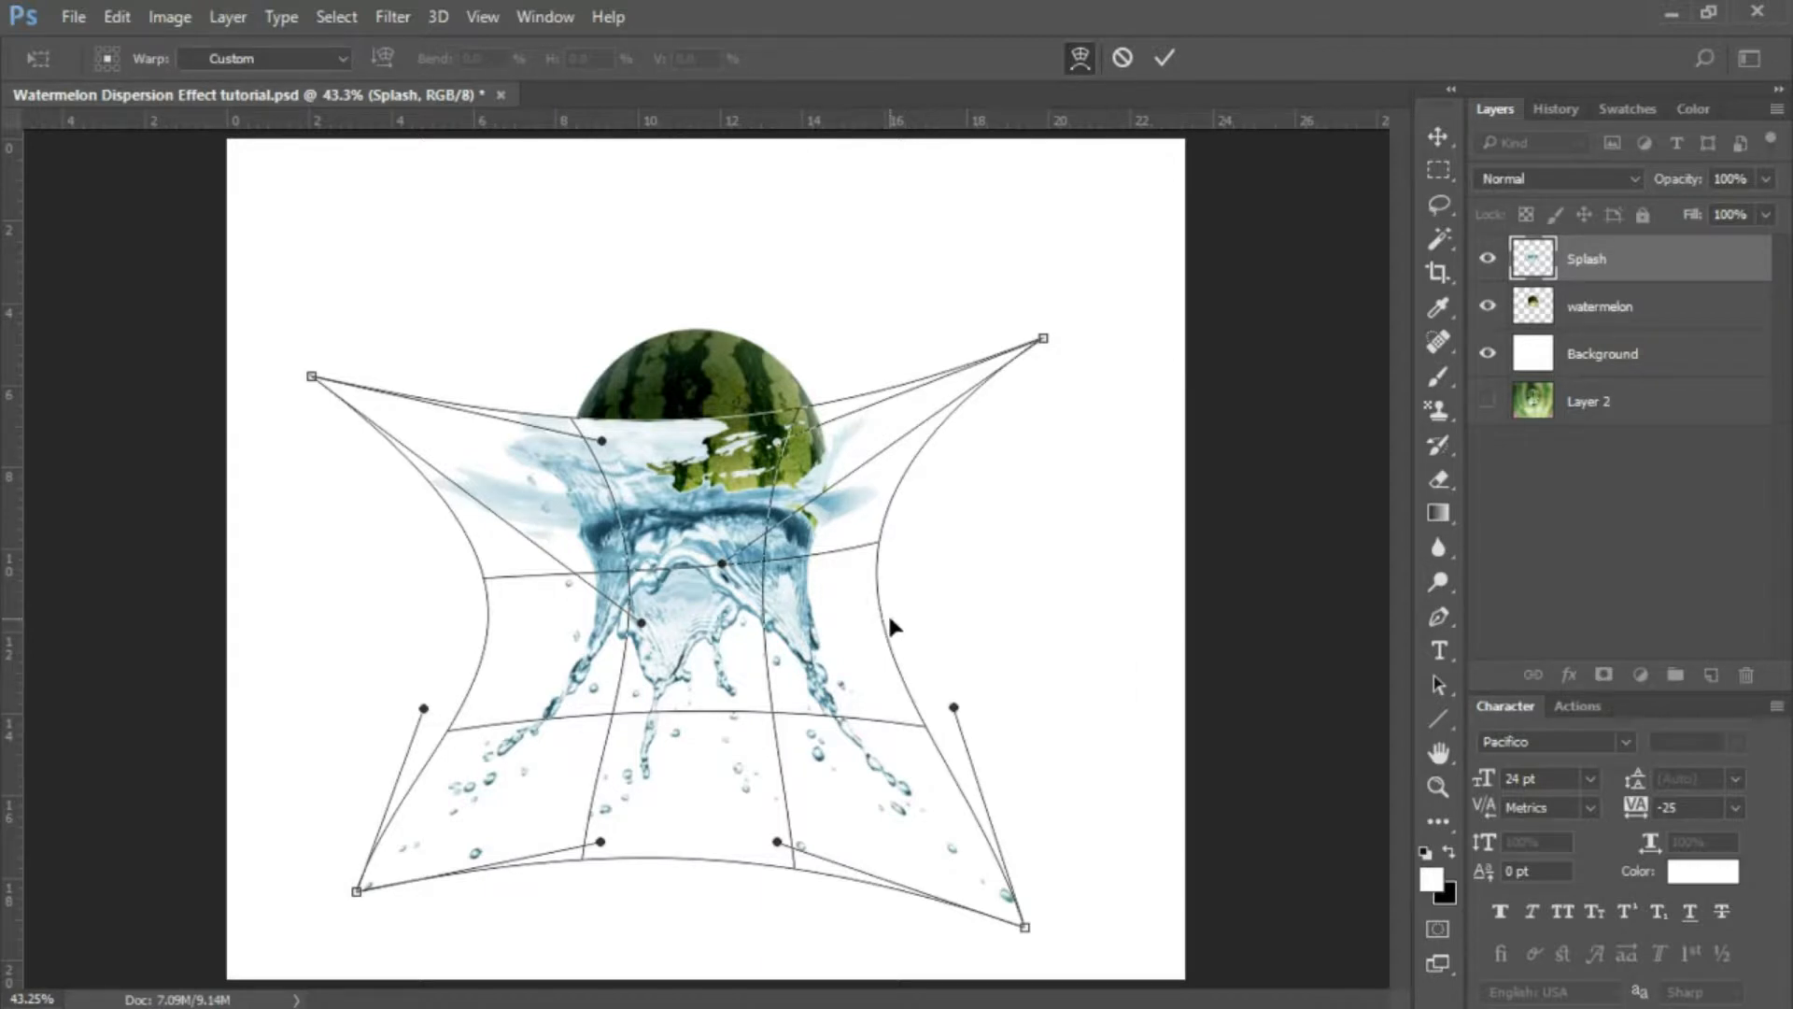
key(Return)
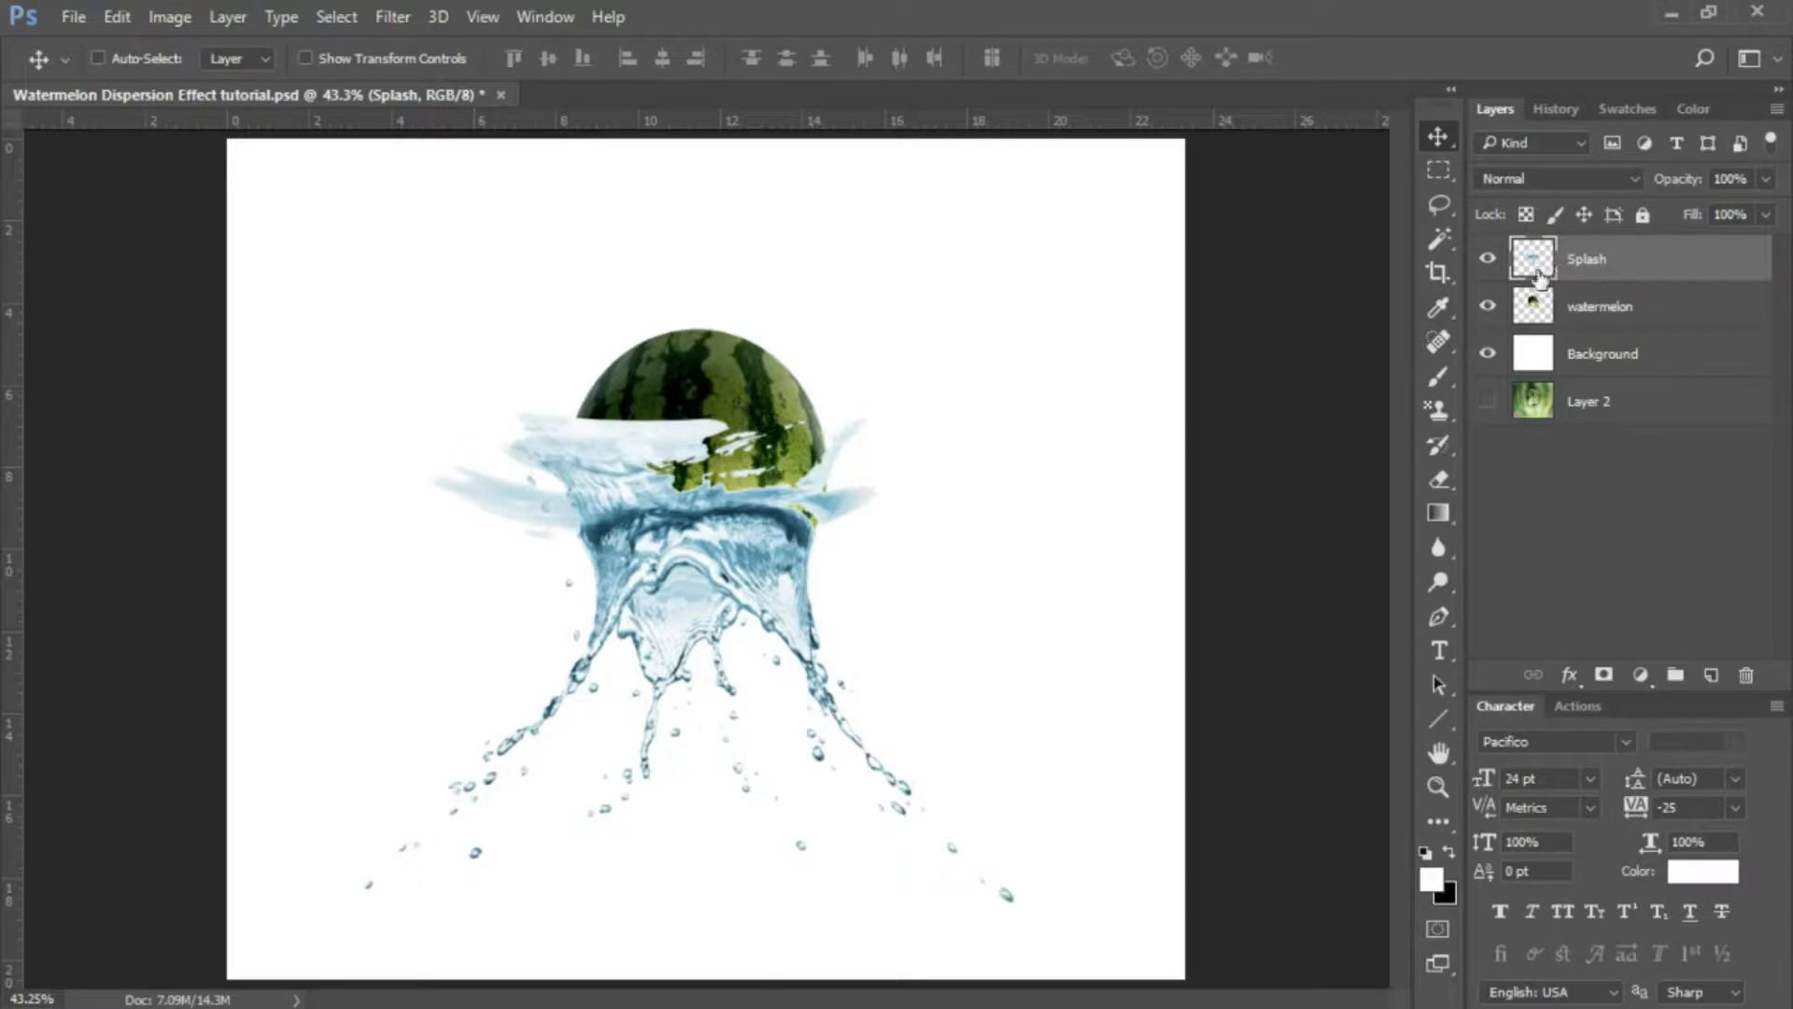
Add a layer mask to the Splash layer and set up a soft black brush at 150 px.
click(1604, 675)
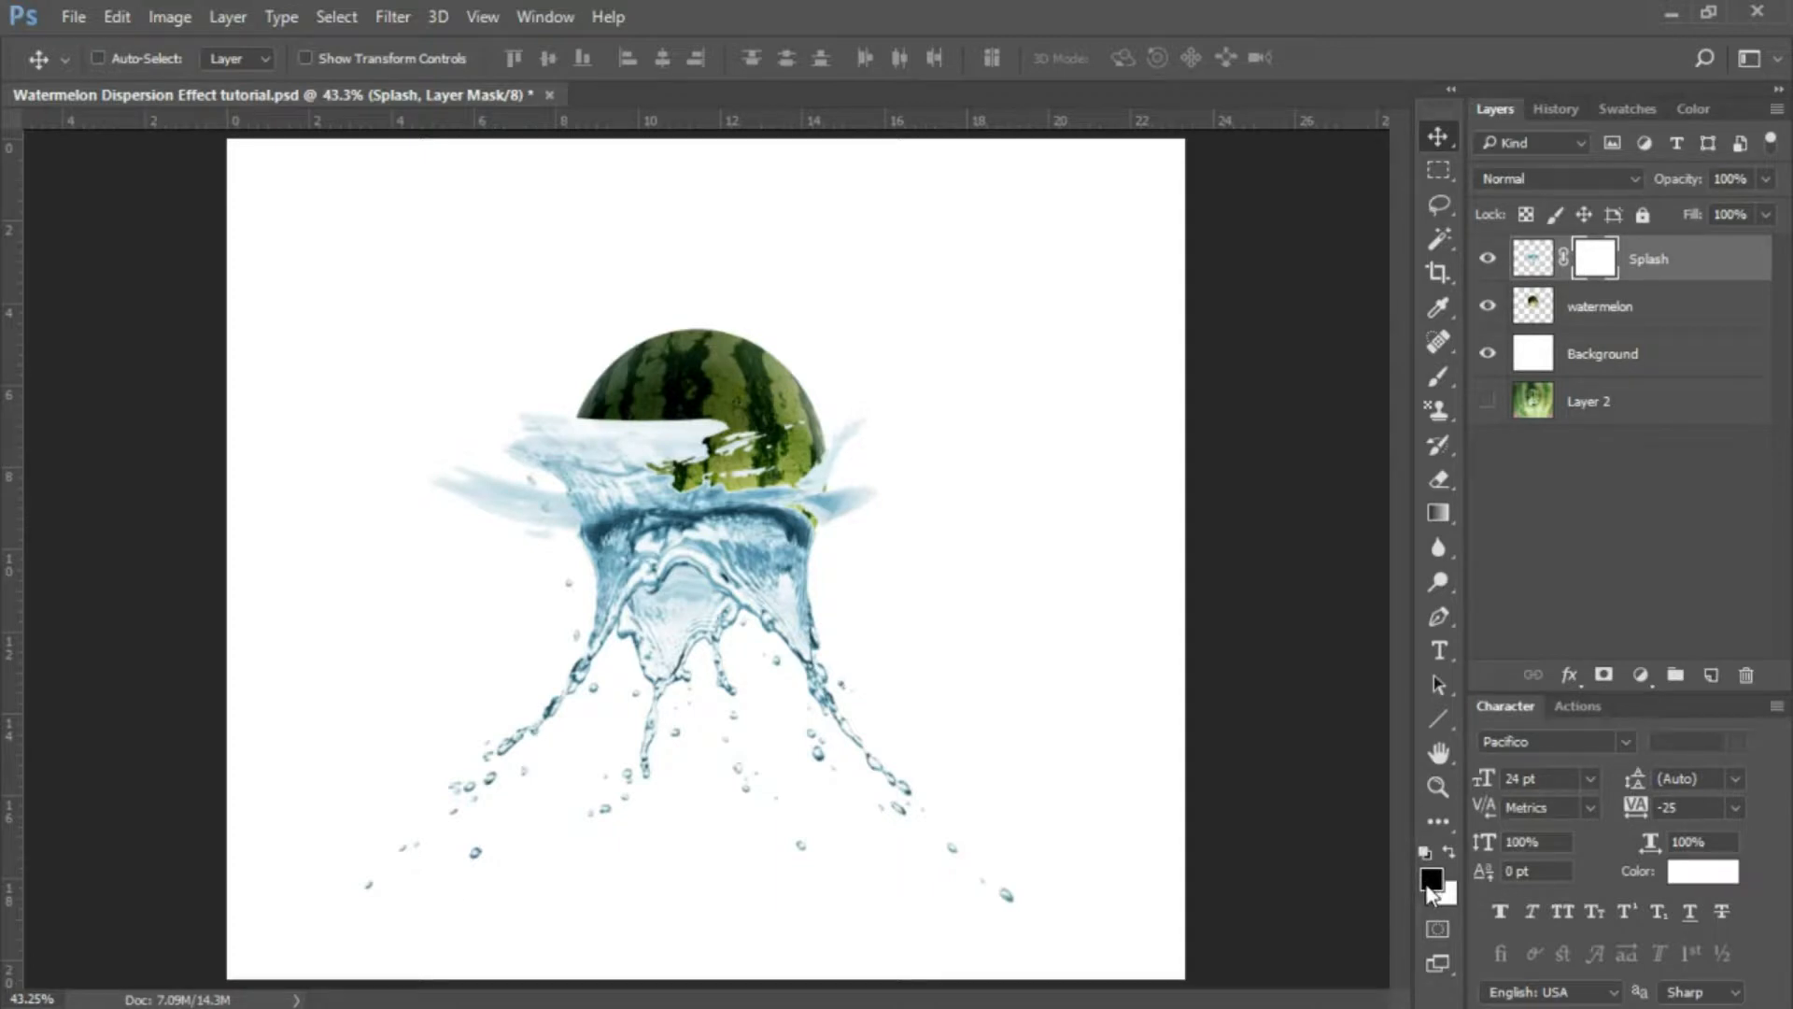
click(1438, 377)
key(bracketleft)
key(bracketleft)
key(bracketleft)
key(bracketleft)
key(bracketleft)
key(bracketleft)
key(bracketleft)
key(bracketleft)
key(bracketleft)
key(bracketleft)
key(bracketleft)
key(bracketleft)
key(bracketleft)
key(bracketleft)
key(bracketleft)
key(bracketleft)
key(bracketleft)
key(bracketleft)
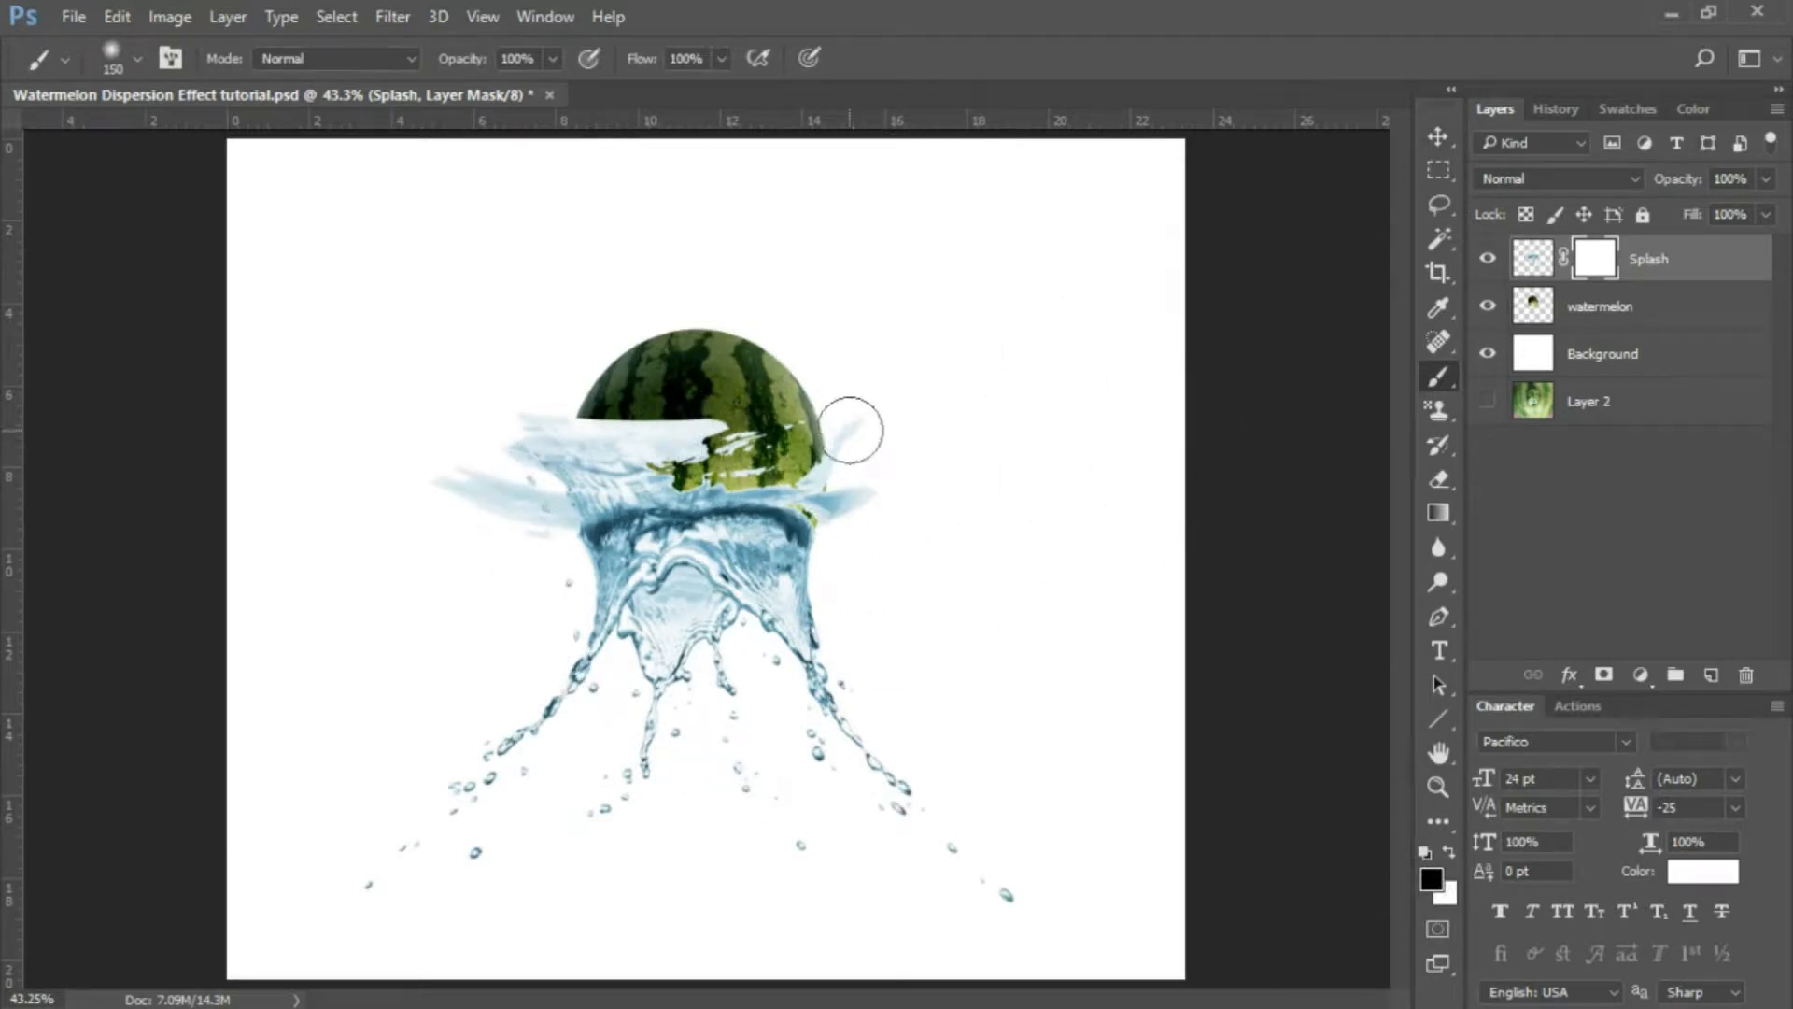
click(122, 60)
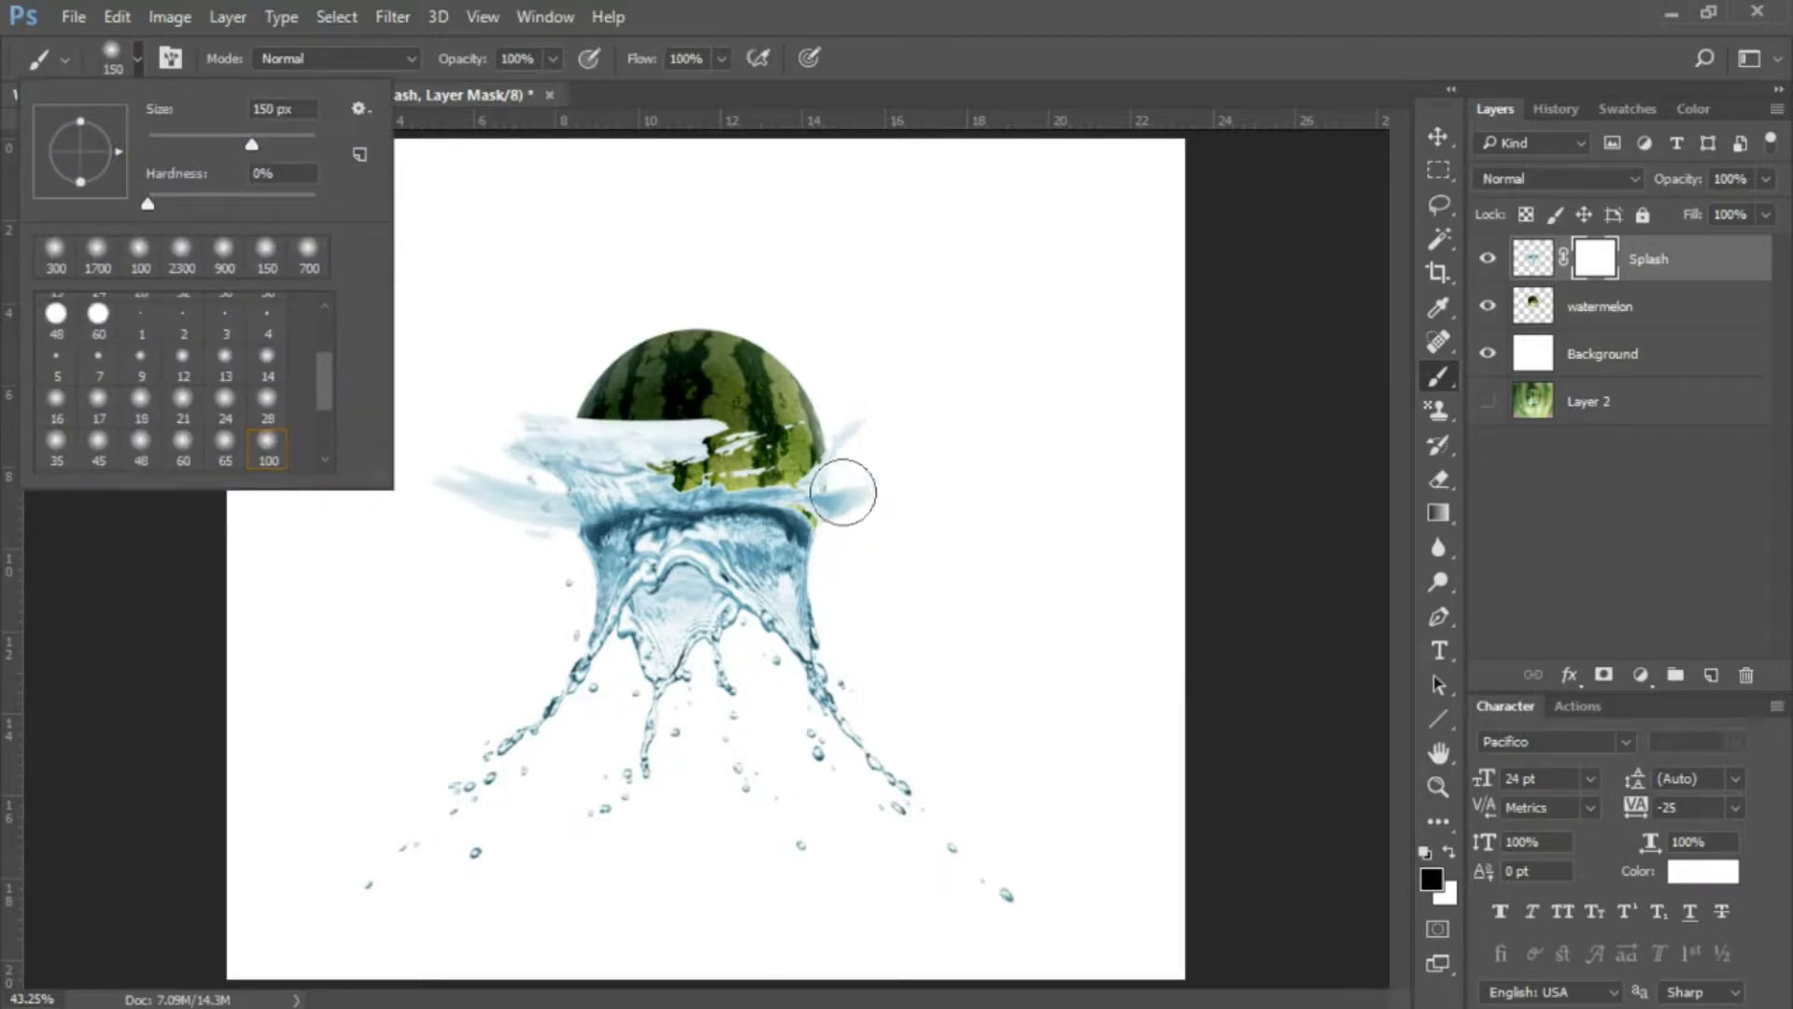
click(1216, 65)
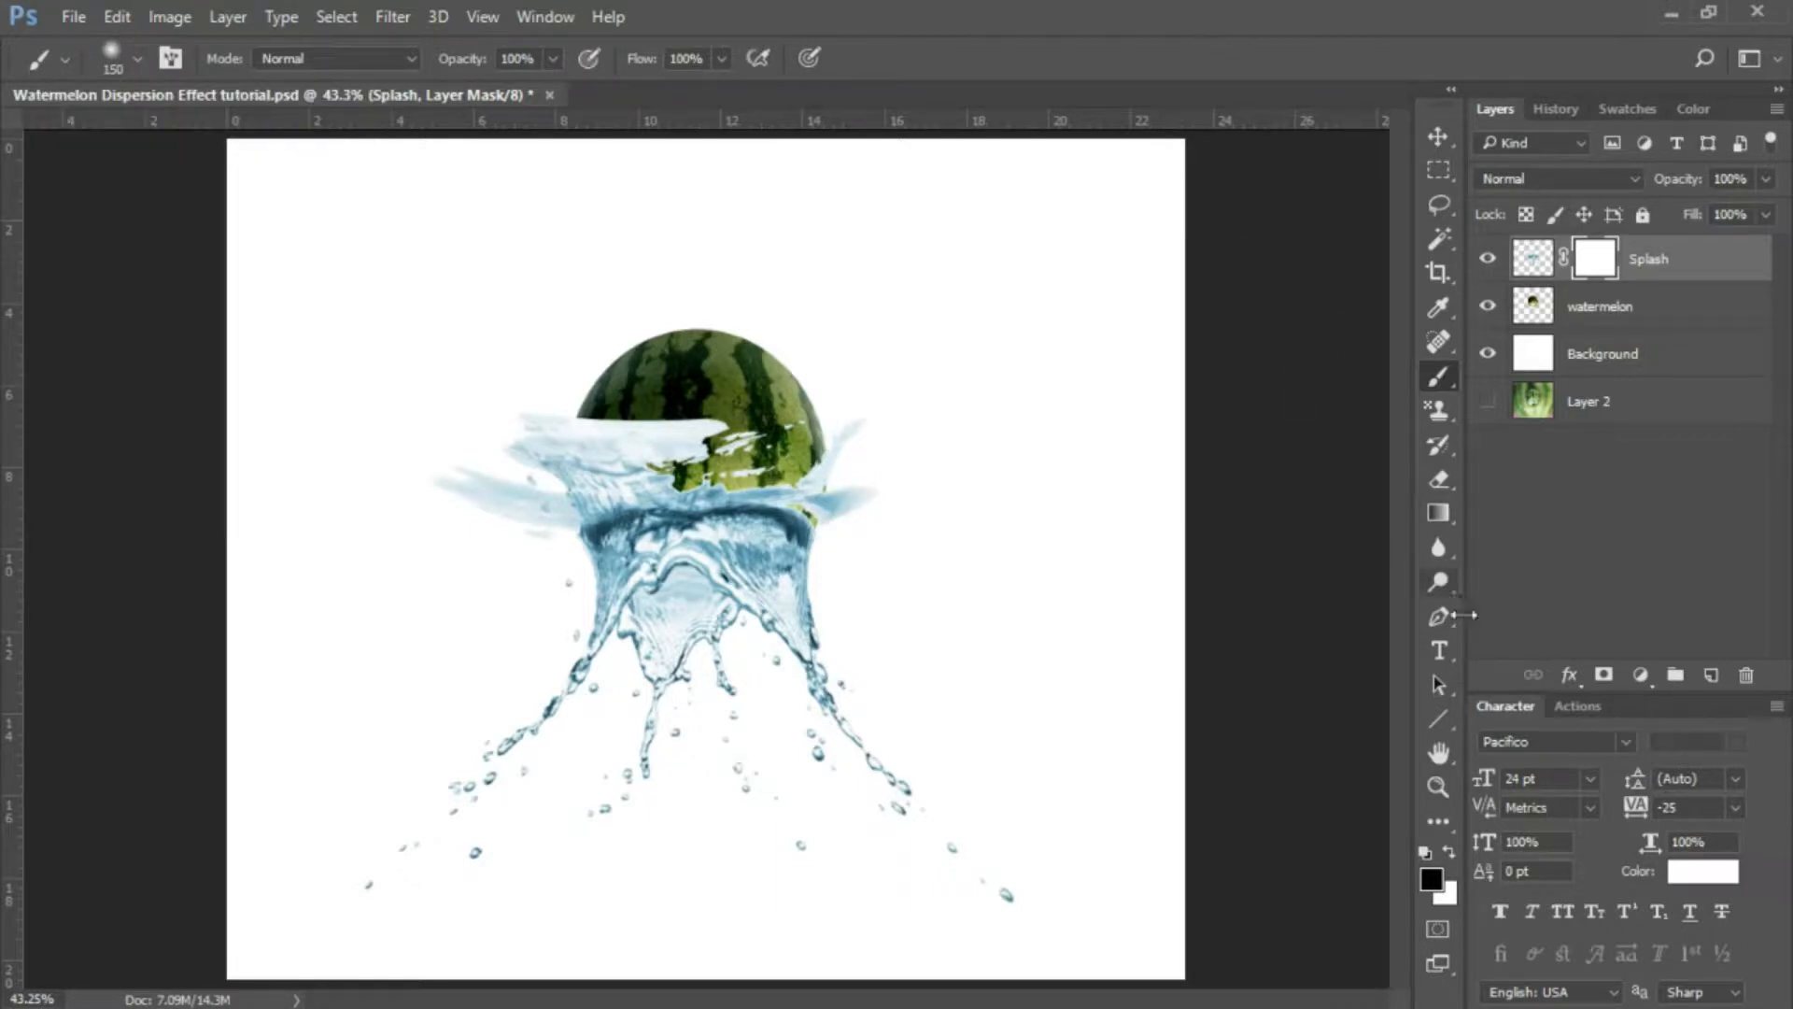
Mask out the upper water wisp beside the watermelon's right edge with the 150 px brush, undoing the excess stroke.
click(1438, 786)
click(813, 509)
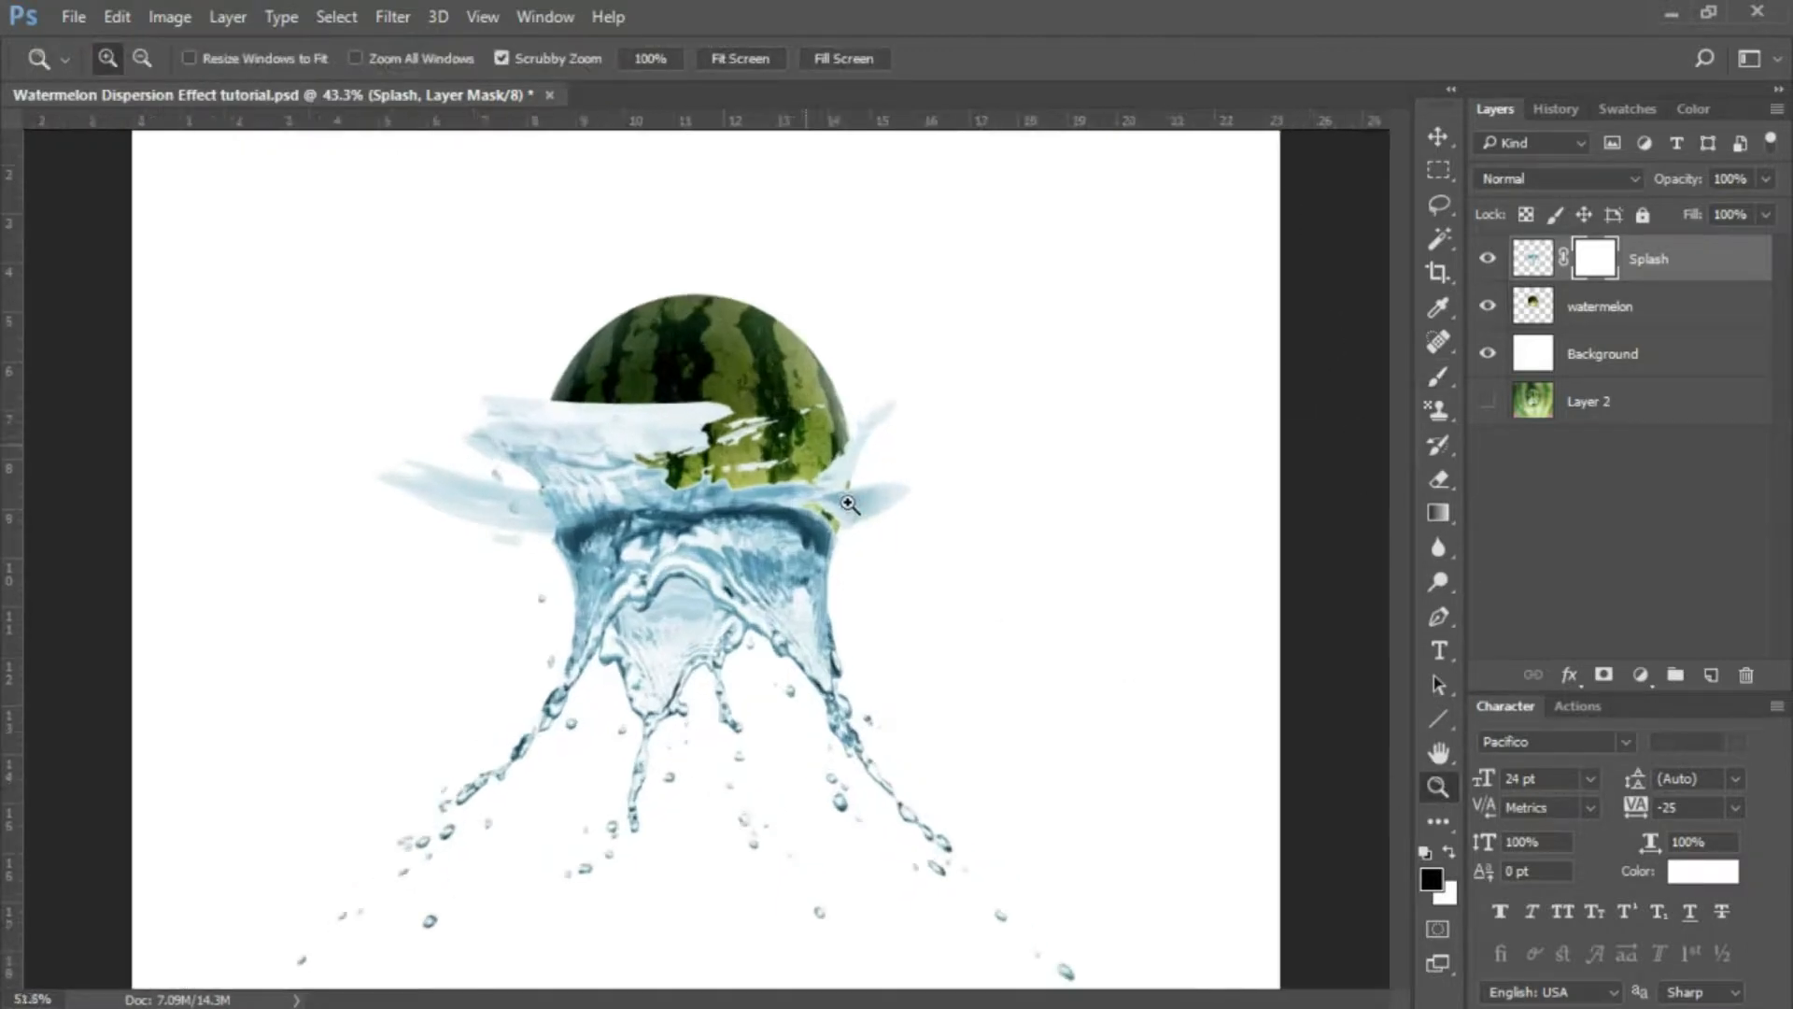
drag(893, 492, 901, 492)
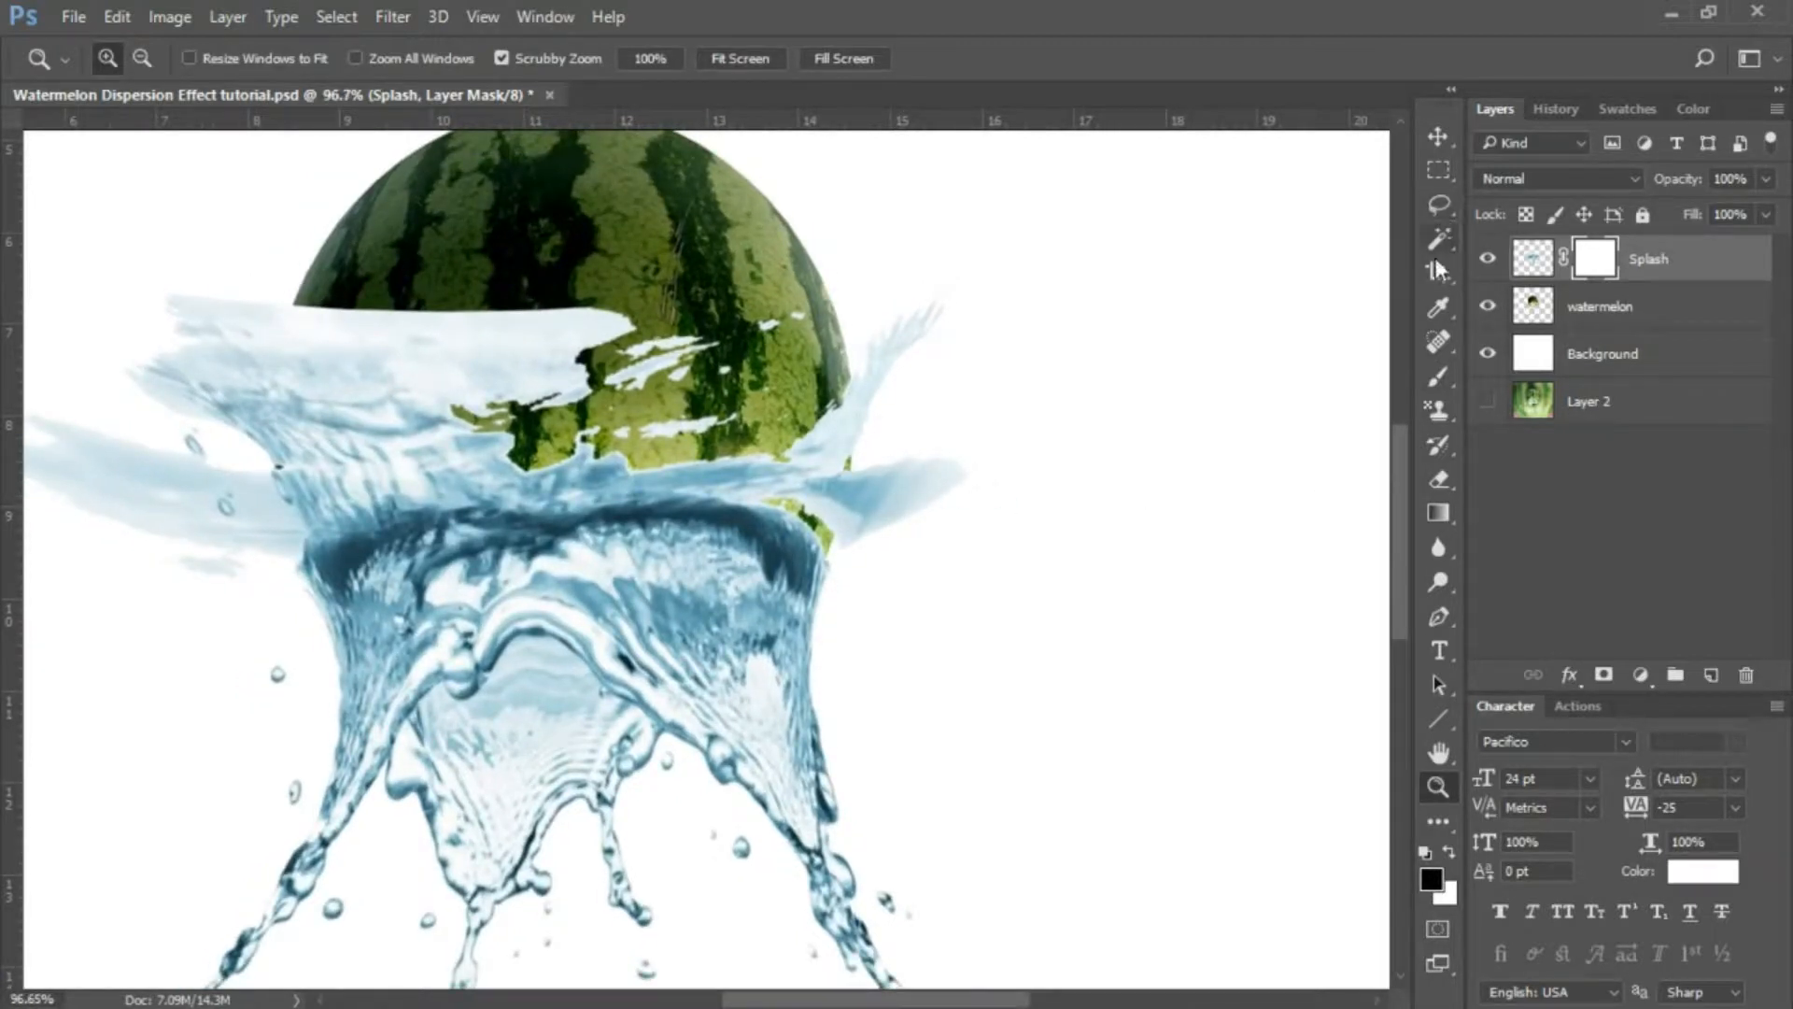
click(1439, 378)
mouse_move(917, 320)
mouse_down()
mouse_move(934, 288)
mouse_move(890, 334)
mouse_move(910, 388)
mouse_move(780, 338)
mouse_move(980, 438)
mouse_move(869, 388)
mouse_move(924, 428)
mouse_move(828, 367)
mouse_move(955, 449)
mouse_move(848, 450)
mouse_up()
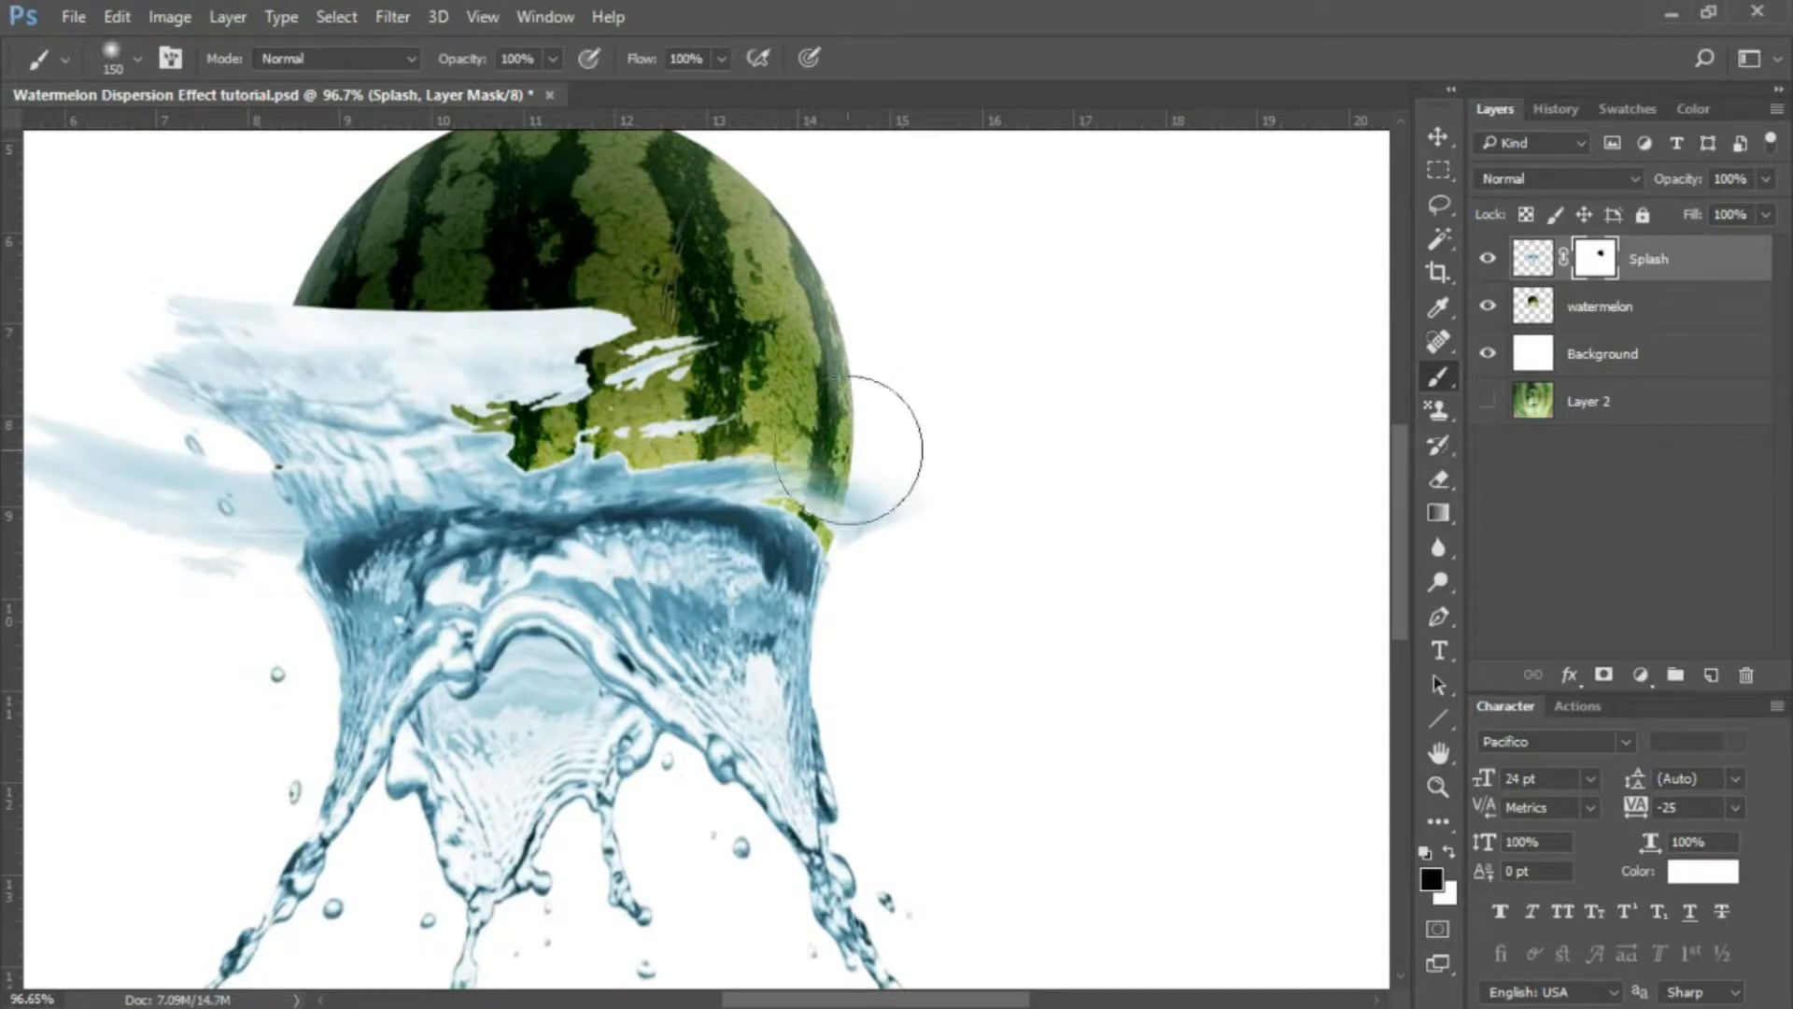
key(ctrl+z)
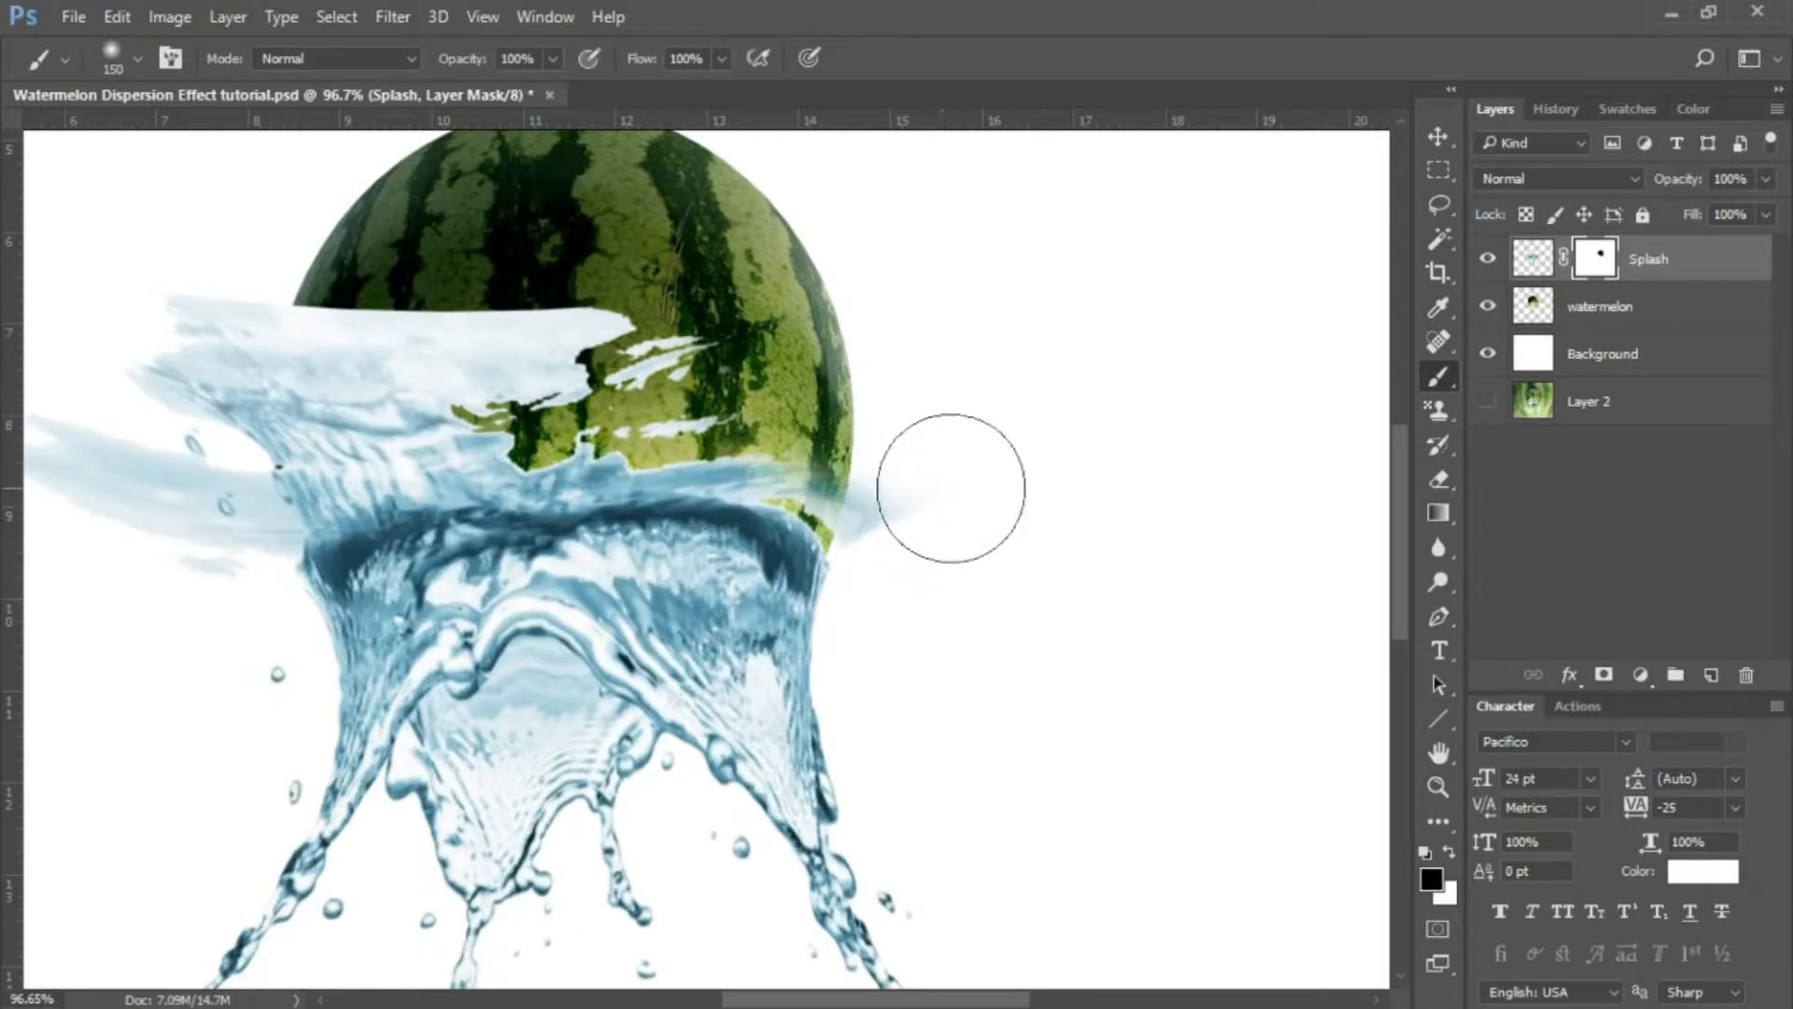
Reduce the brush to 35 px and mask out the remaining right wisp and the water covering the watermelon above the splash's dark rim.
key(bracketleft)
key(bracketleft)
key(bracketleft)
key(bracketleft)
key(bracketleft)
key(bracketleft)
key(bracketleft)
key(bracketleft)
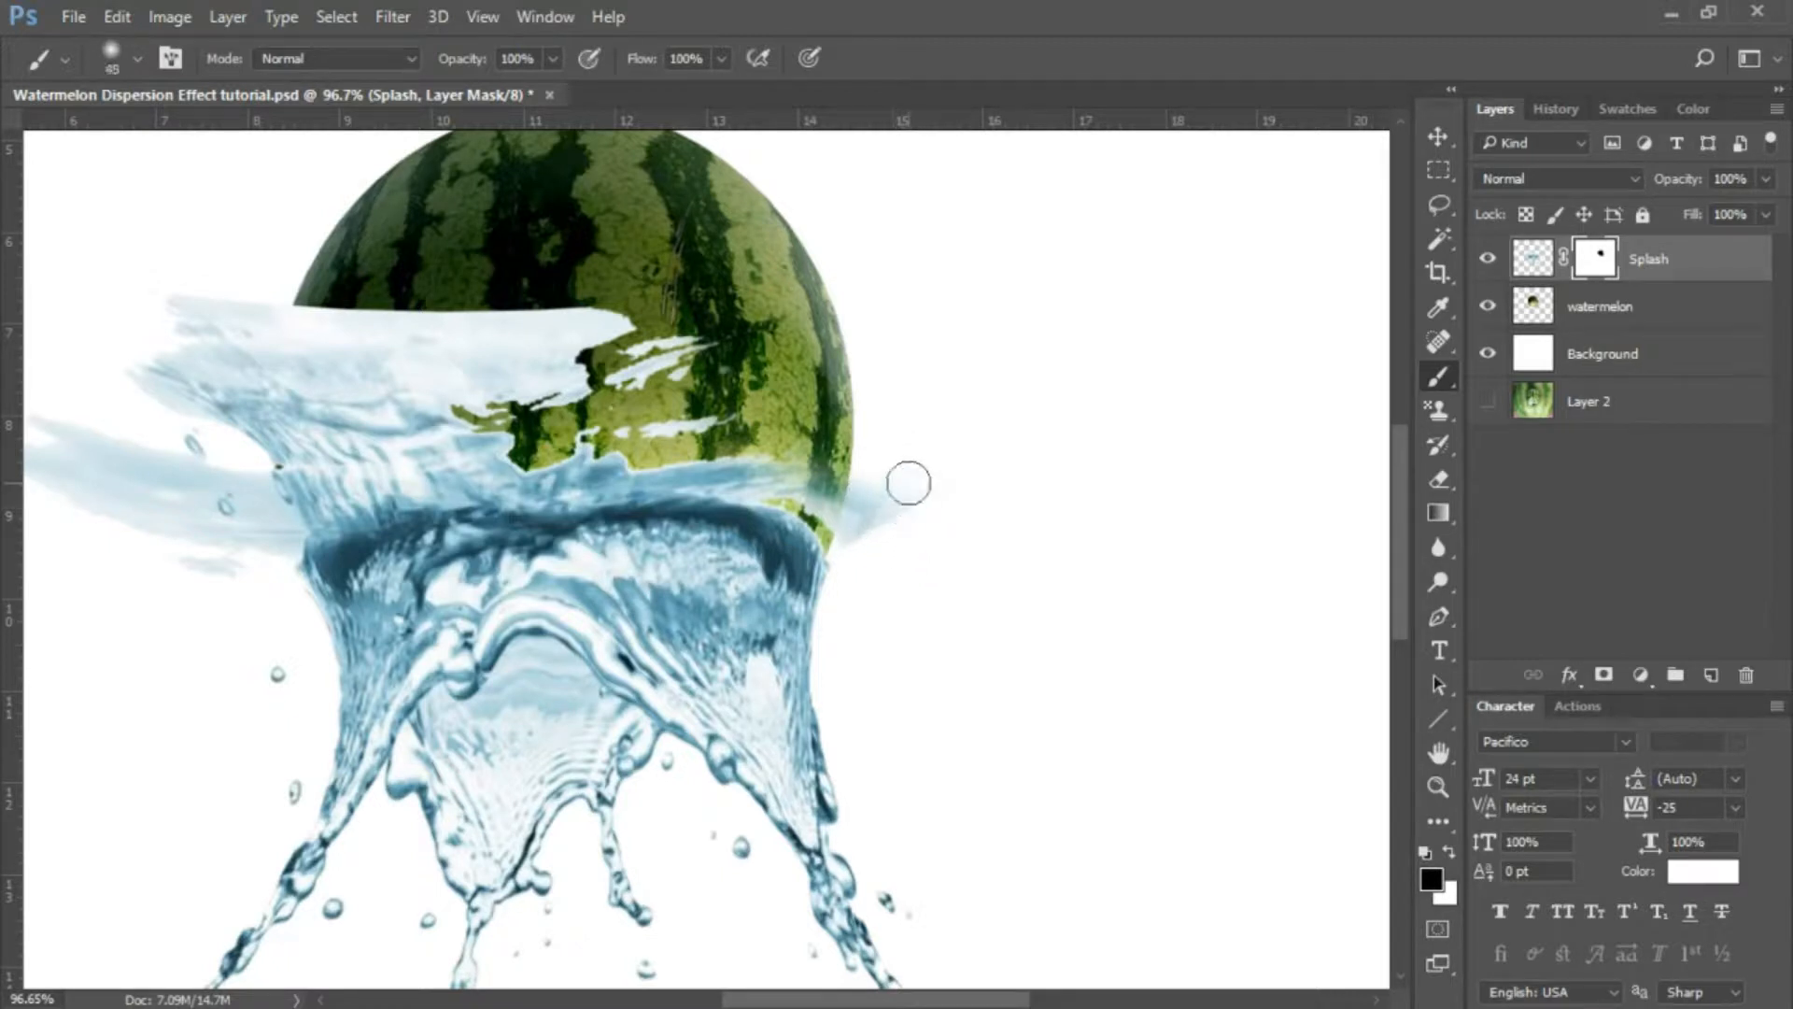
key(bracketleft)
mouse_move(909, 525)
mouse_down()
mouse_move(856, 489)
mouse_move(860, 540)
mouse_move(798, 485)
mouse_move(813, 501)
mouse_move(691, 467)
mouse_move(738, 451)
mouse_move(661, 465)
mouse_move(682, 477)
mouse_move(644, 468)
mouse_move(619, 426)
mouse_move(654, 363)
mouse_move(738, 342)
mouse_move(553, 356)
mouse_move(481, 310)
mouse_move(359, 322)
mouse_move(327, 378)
mouse_move(607, 378)
mouse_move(523, 411)
mouse_move(635, 420)
mouse_move(575, 448)
mouse_move(644, 458)
mouse_move(411, 462)
mouse_move(546, 439)
mouse_move(230, 382)
mouse_move(420, 348)
mouse_move(305, 337)
mouse_up()
mouse_move(148, 262)
mouse_down()
mouse_move(223, 330)
mouse_move(298, 292)
mouse_move(285, 322)
mouse_move(393, 378)
mouse_move(219, 424)
mouse_move(262, 455)
mouse_move(250, 481)
mouse_move(332, 483)
mouse_move(308, 506)
mouse_move(466, 471)
mouse_move(283, 502)
mouse_move(547, 487)
mouse_move(681, 449)
mouse_move(857, 495)
mouse_move(750, 486)
mouse_up()
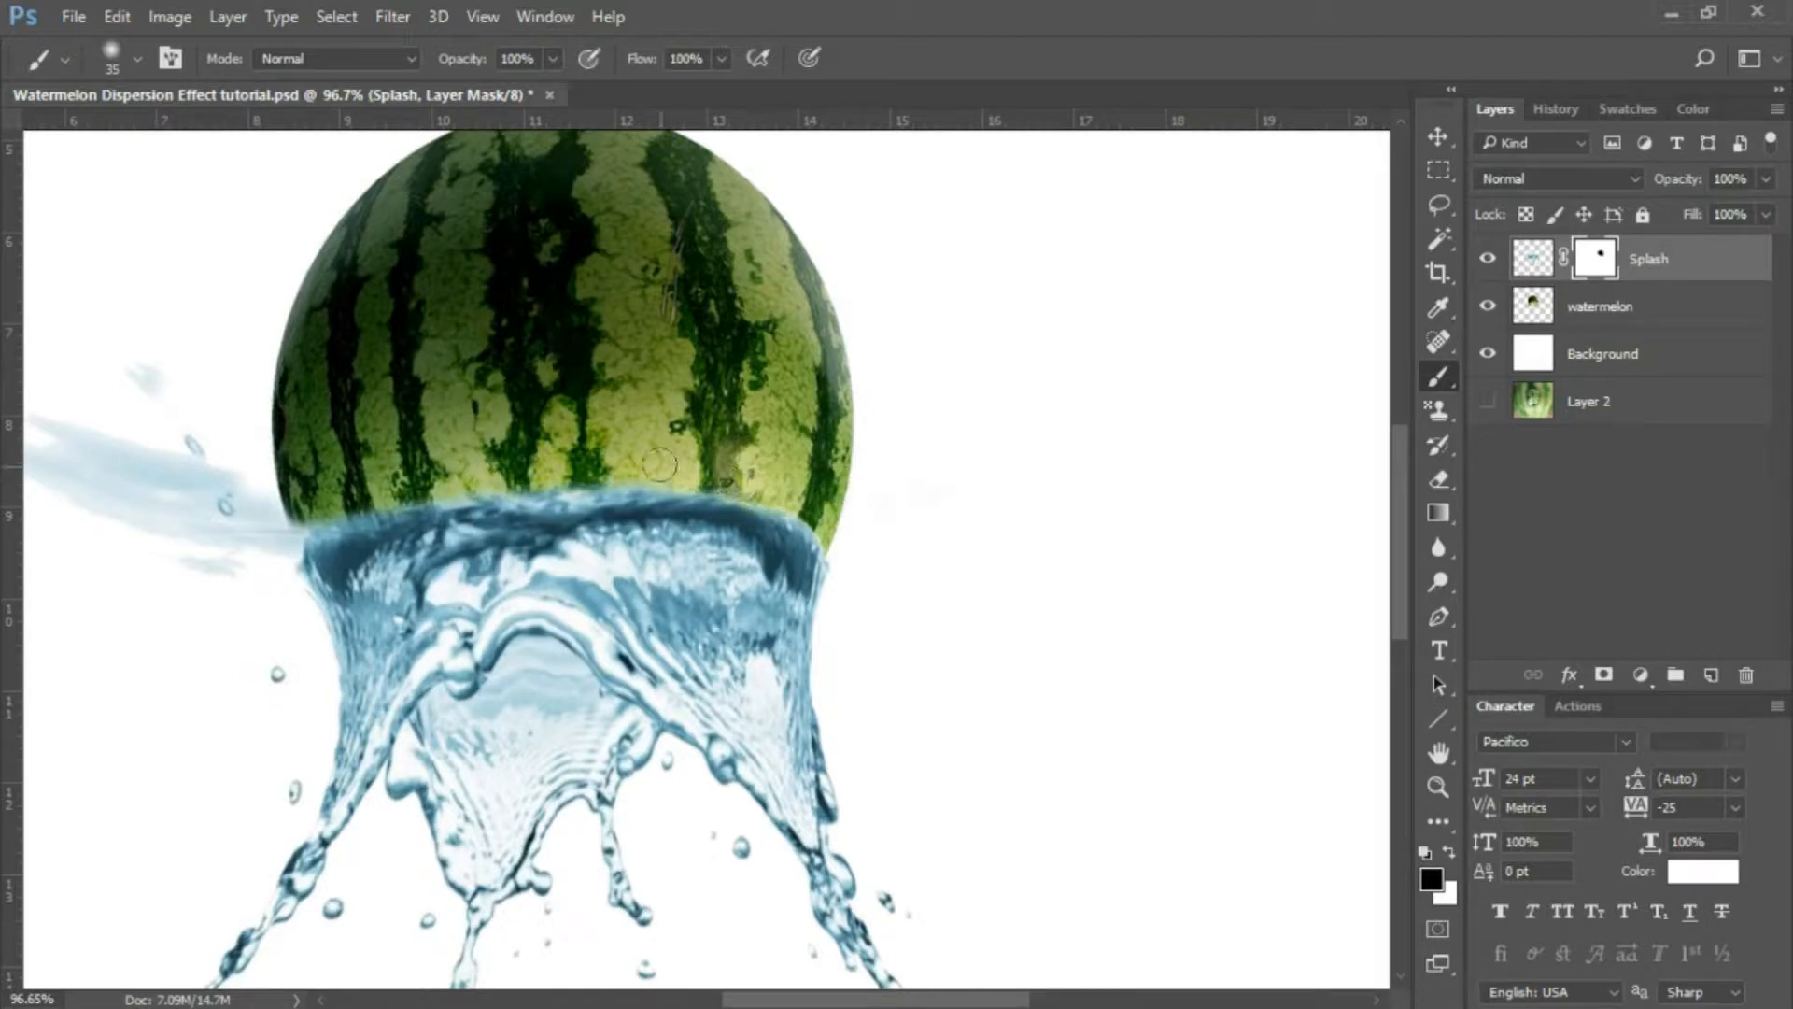
Mask out the water wisp extending to the left of the watermelon, enlarging the brush to 125 px for its outer part.
drag(187, 463, 201, 533)
mouse_move(118, 392)
mouse_down()
mouse_move(216, 540)
mouse_move(228, 480)
mouse_move(267, 557)
mouse_move(297, 488)
mouse_up()
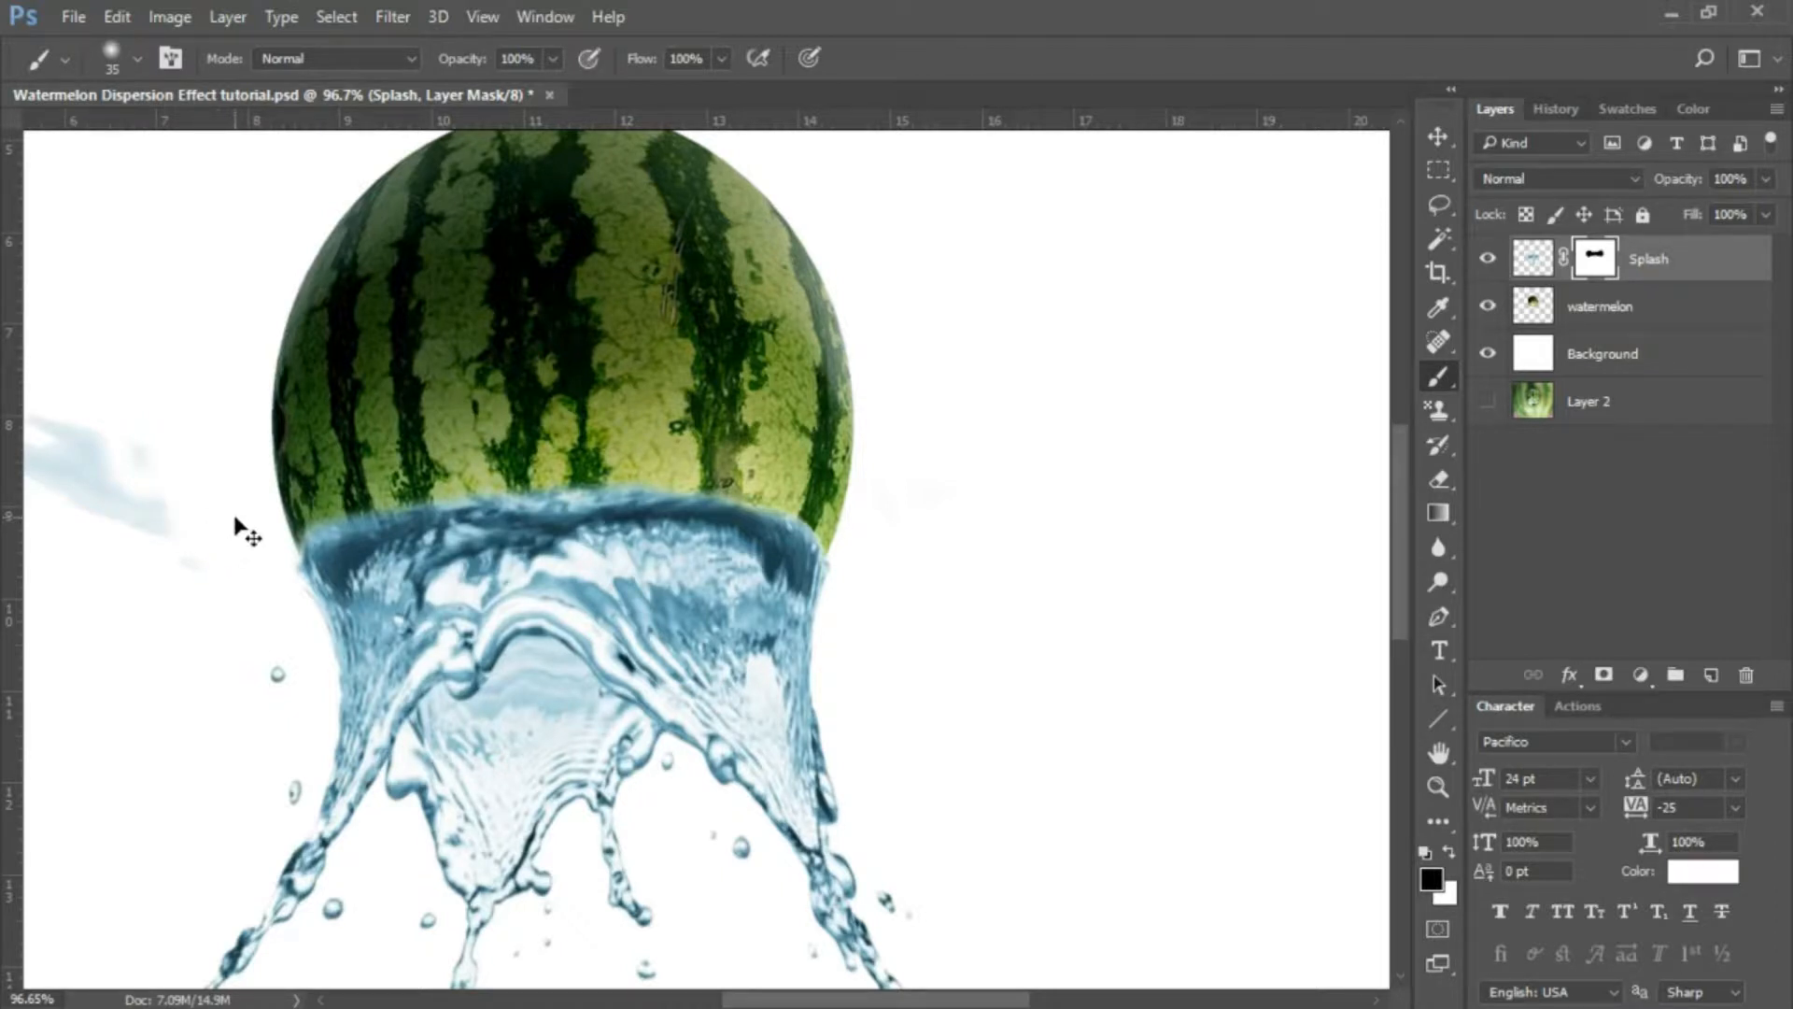
key(ctrl+minus)
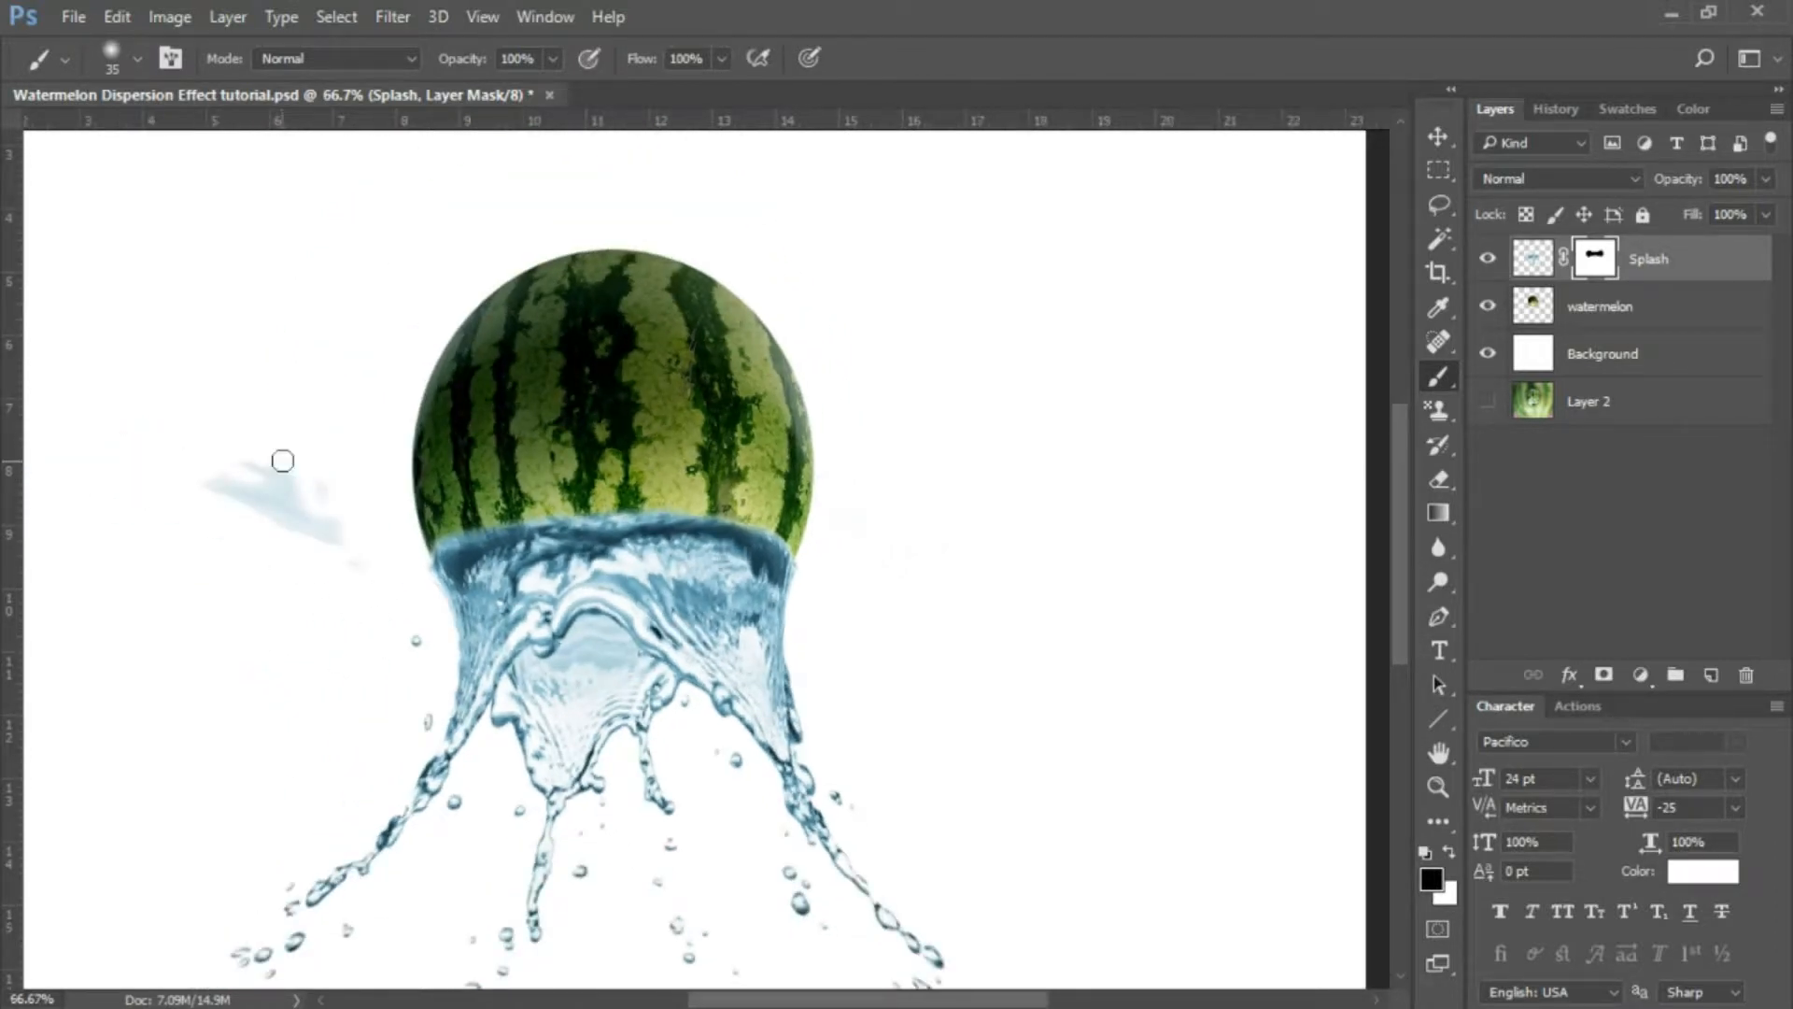
key(bracketright)
key(bracketright)
key(bracketright)
key(bracketright)
key(bracketright)
key(bracketright)
key(bracketright)
key(bracketright)
key(bracketright)
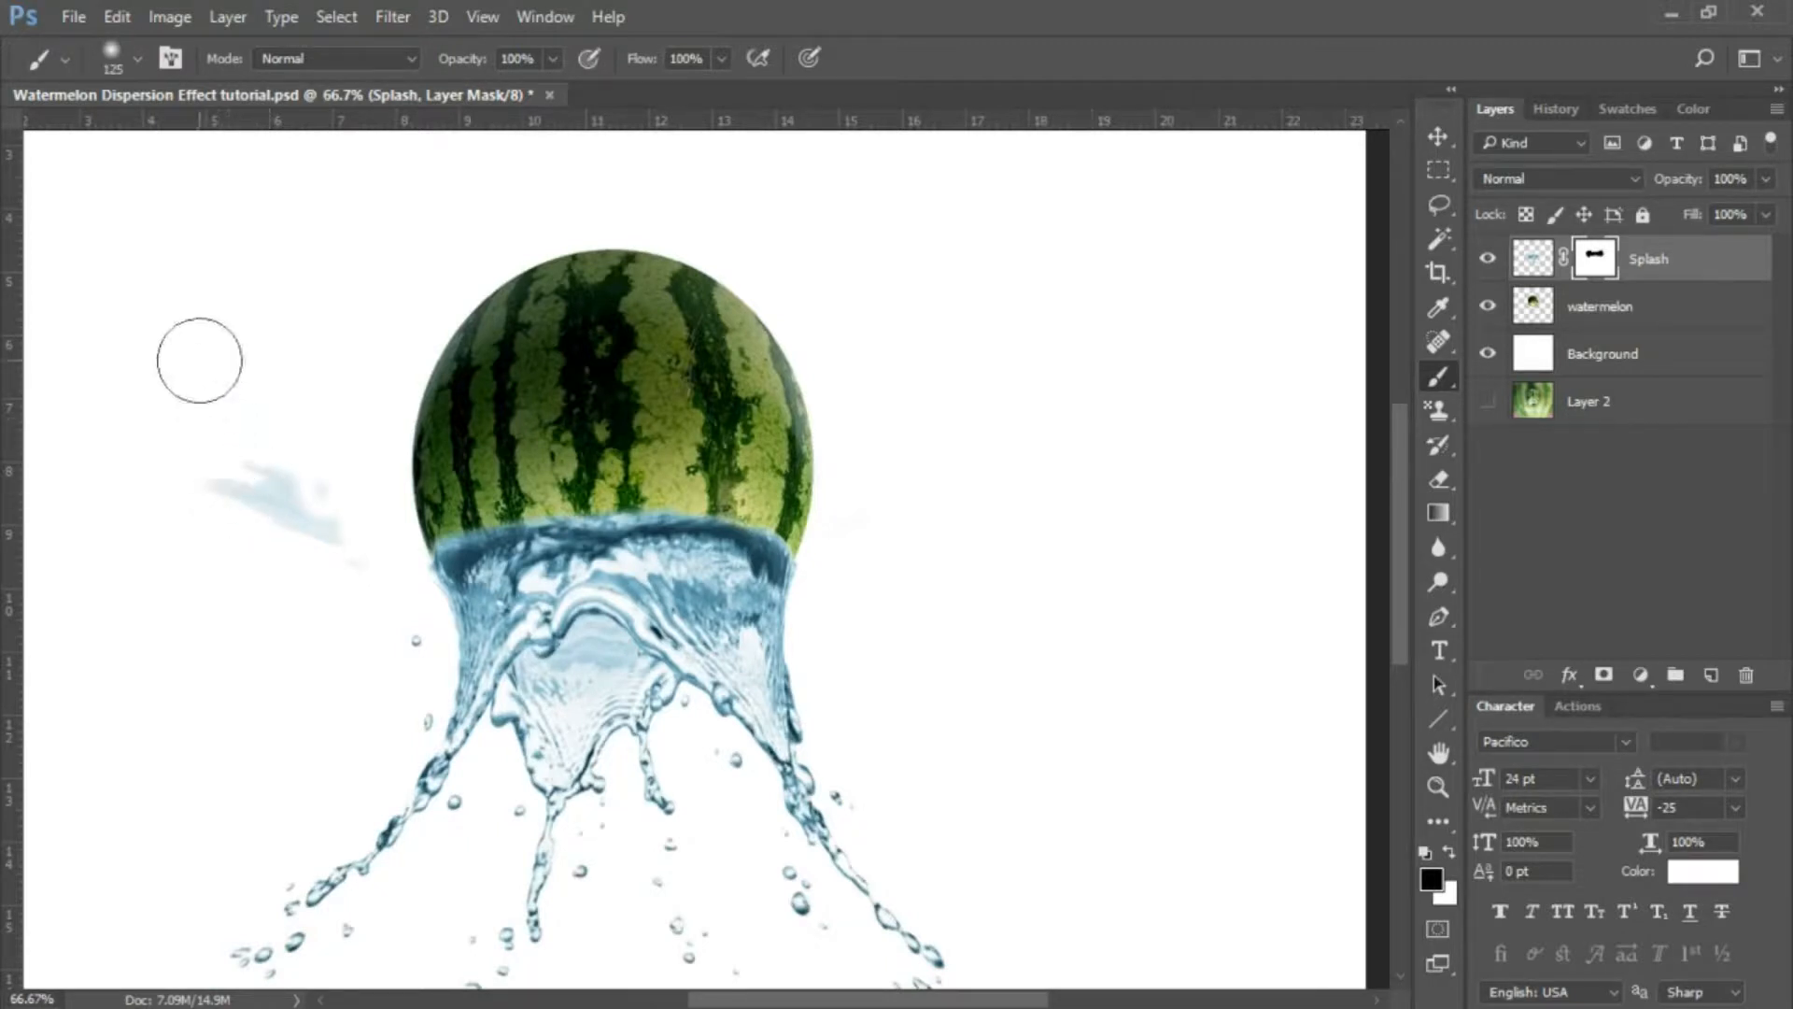
mouse_move(212, 499)
mouse_down()
mouse_move(274, 454)
mouse_move(270, 557)
mouse_move(288, 465)
mouse_move(310, 607)
mouse_move(318, 461)
mouse_move(361, 599)
mouse_move(375, 550)
mouse_move(357, 503)
mouse_move(351, 576)
mouse_up()
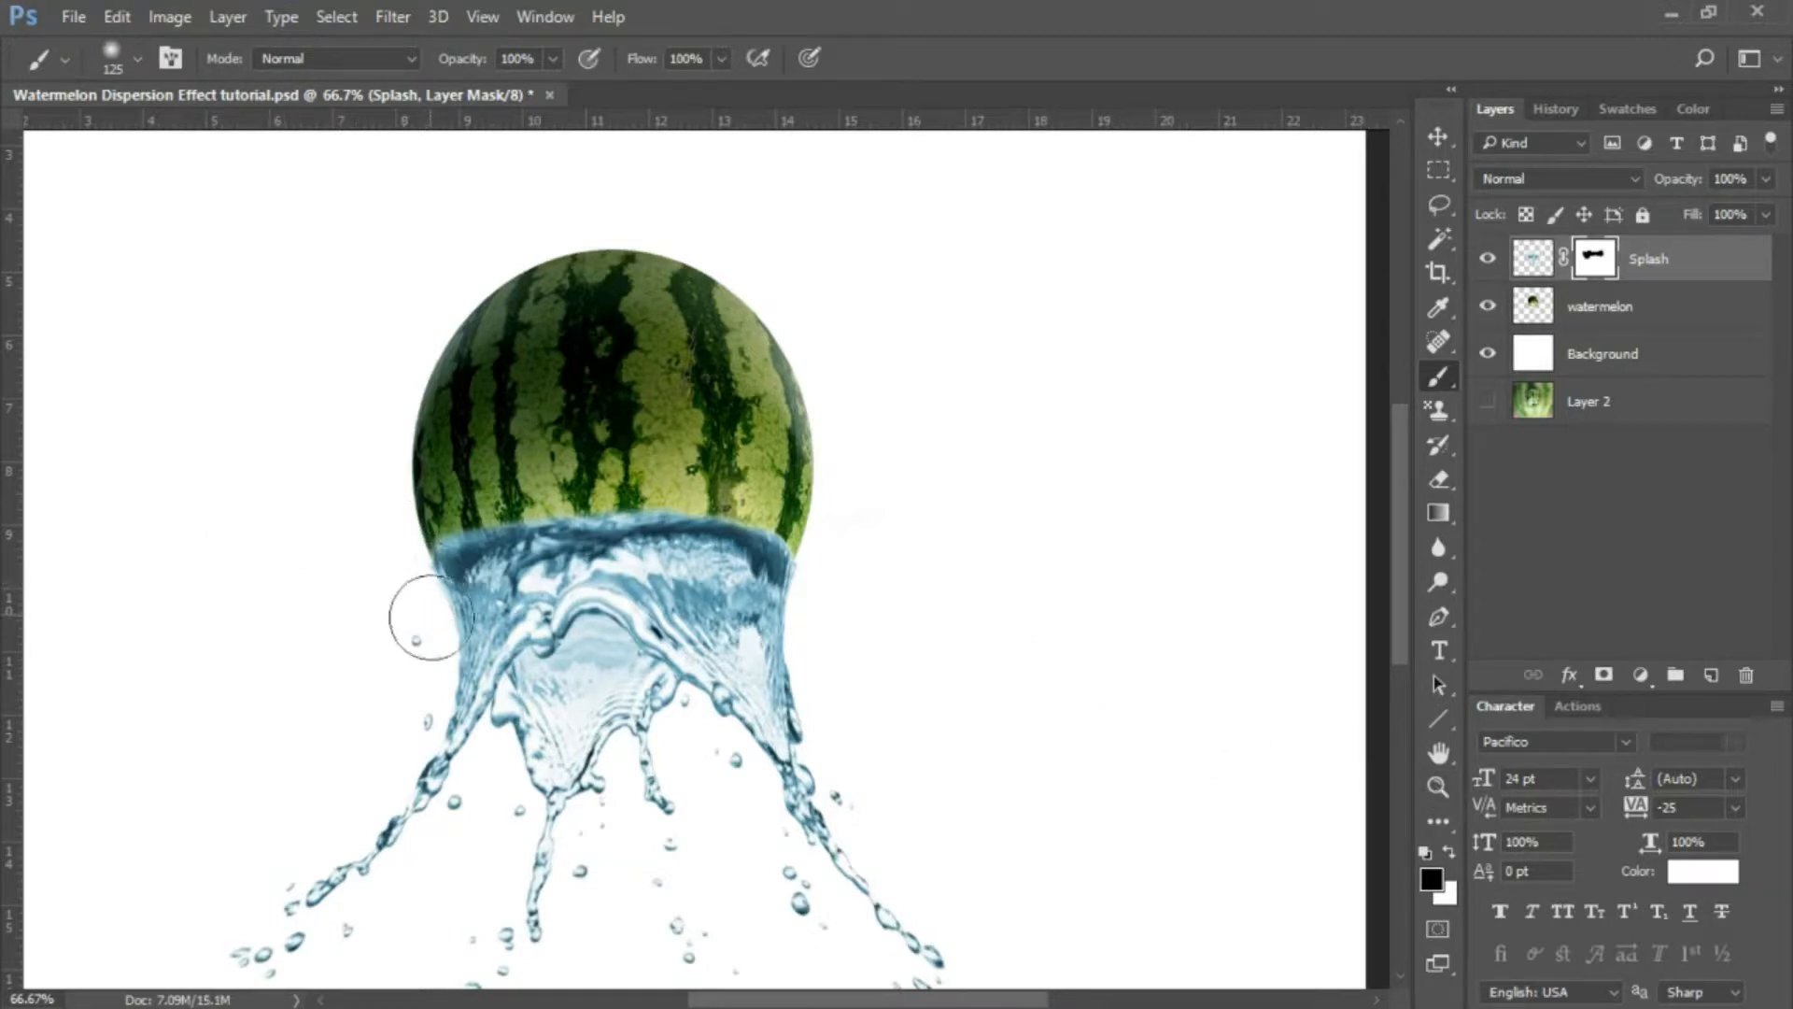
Try masking the splash's left edge just below the watermelon with the 125 px brush, and undo the stroke.
mouse_move(427, 553)
mouse_down()
mouse_move(467, 598)
mouse_move(409, 575)
mouse_move(398, 540)
mouse_move(433, 584)
mouse_move(387, 536)
mouse_move(435, 645)
mouse_up()
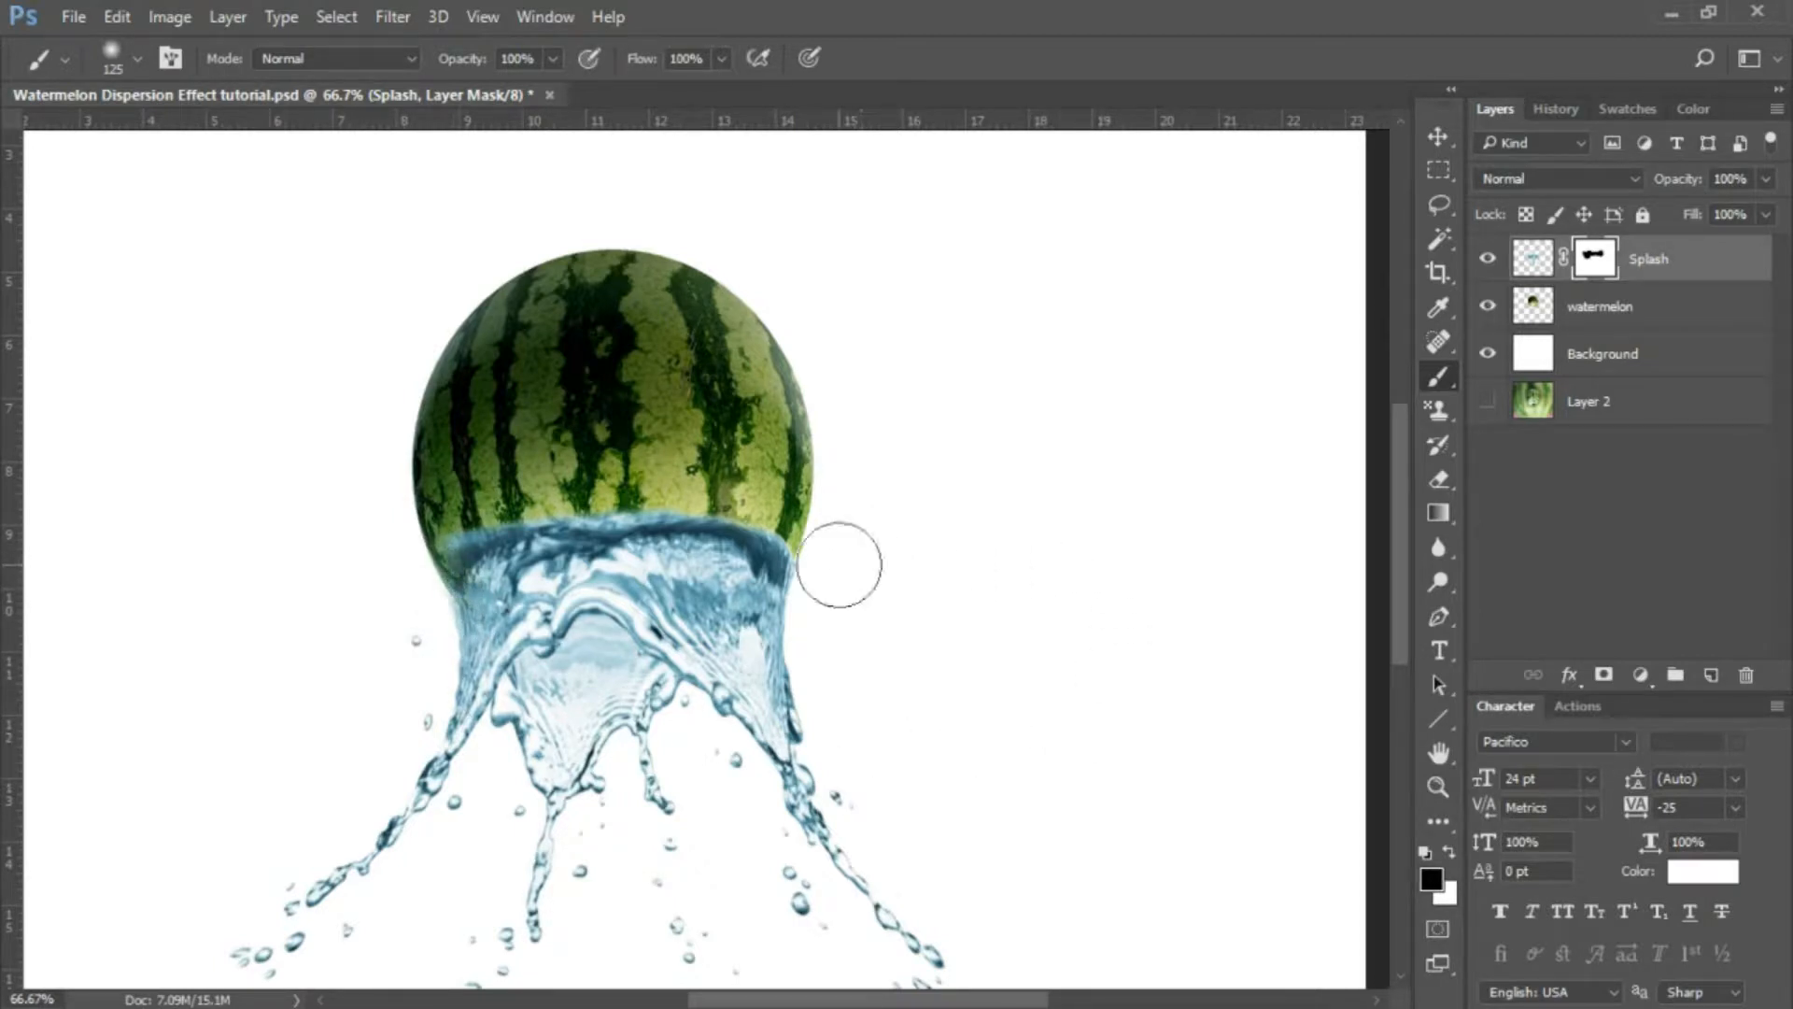
click(1567, 110)
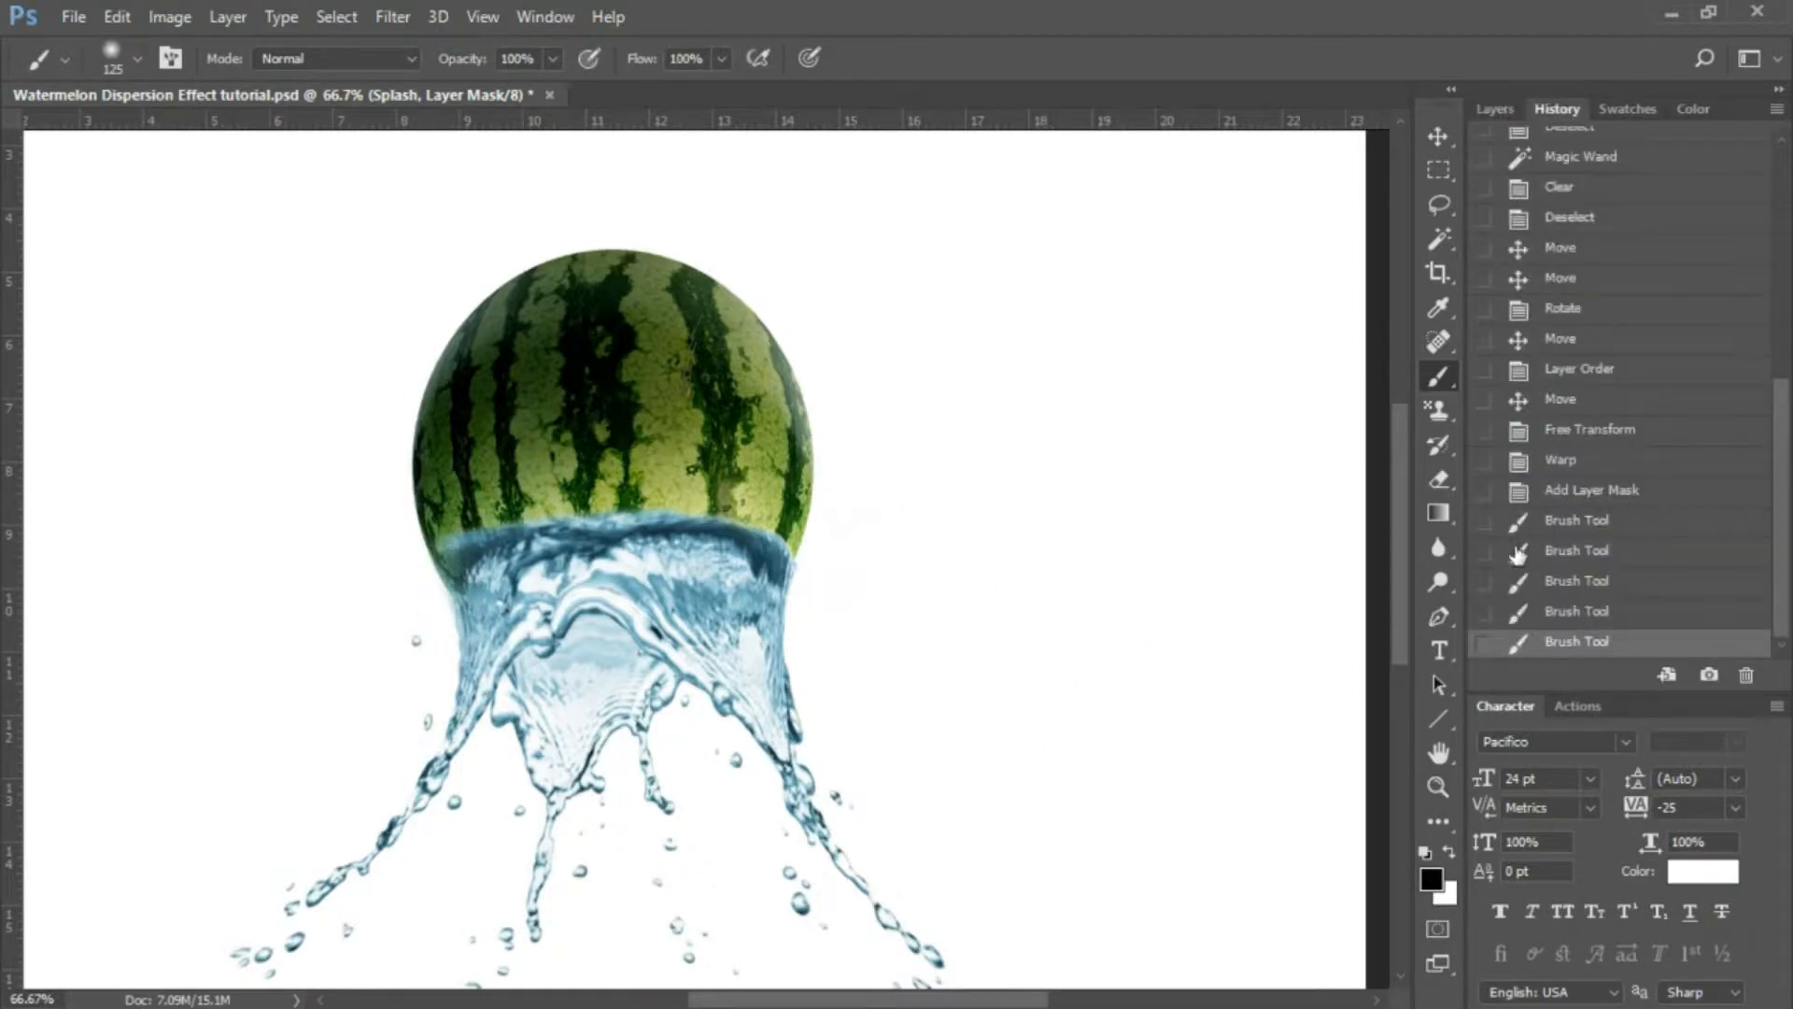
click(1588, 612)
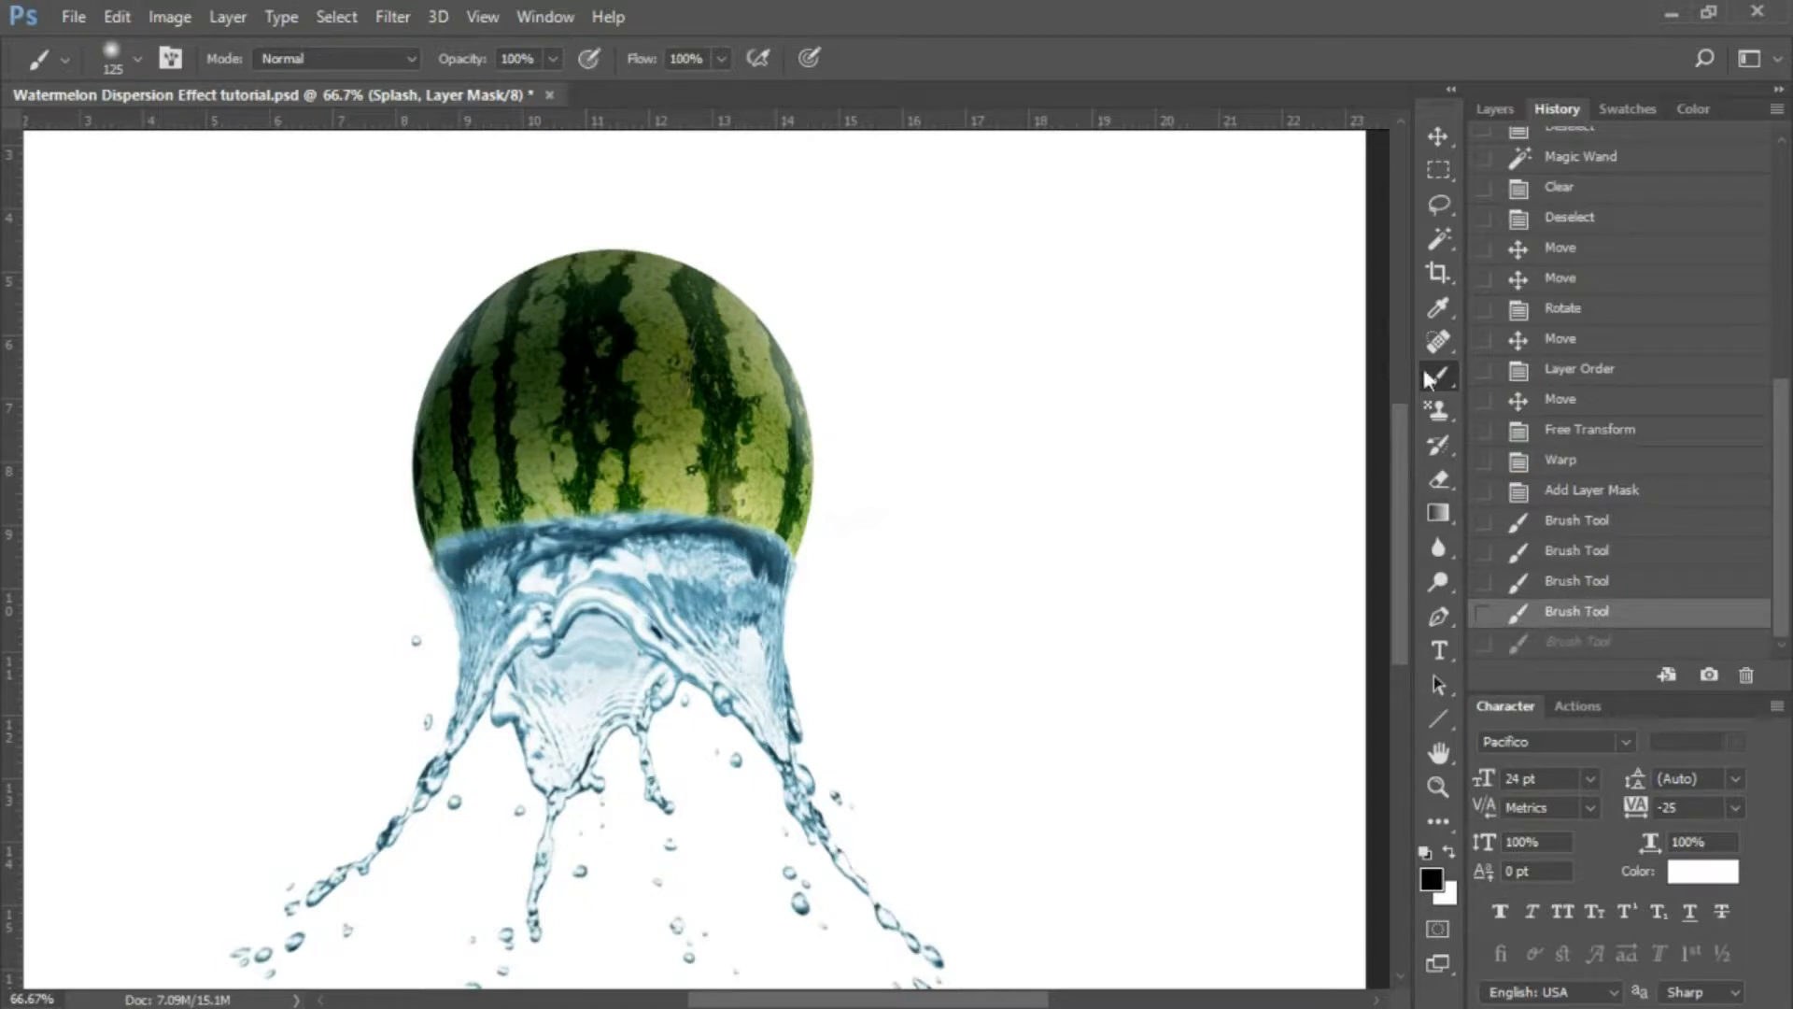
click(1510, 110)
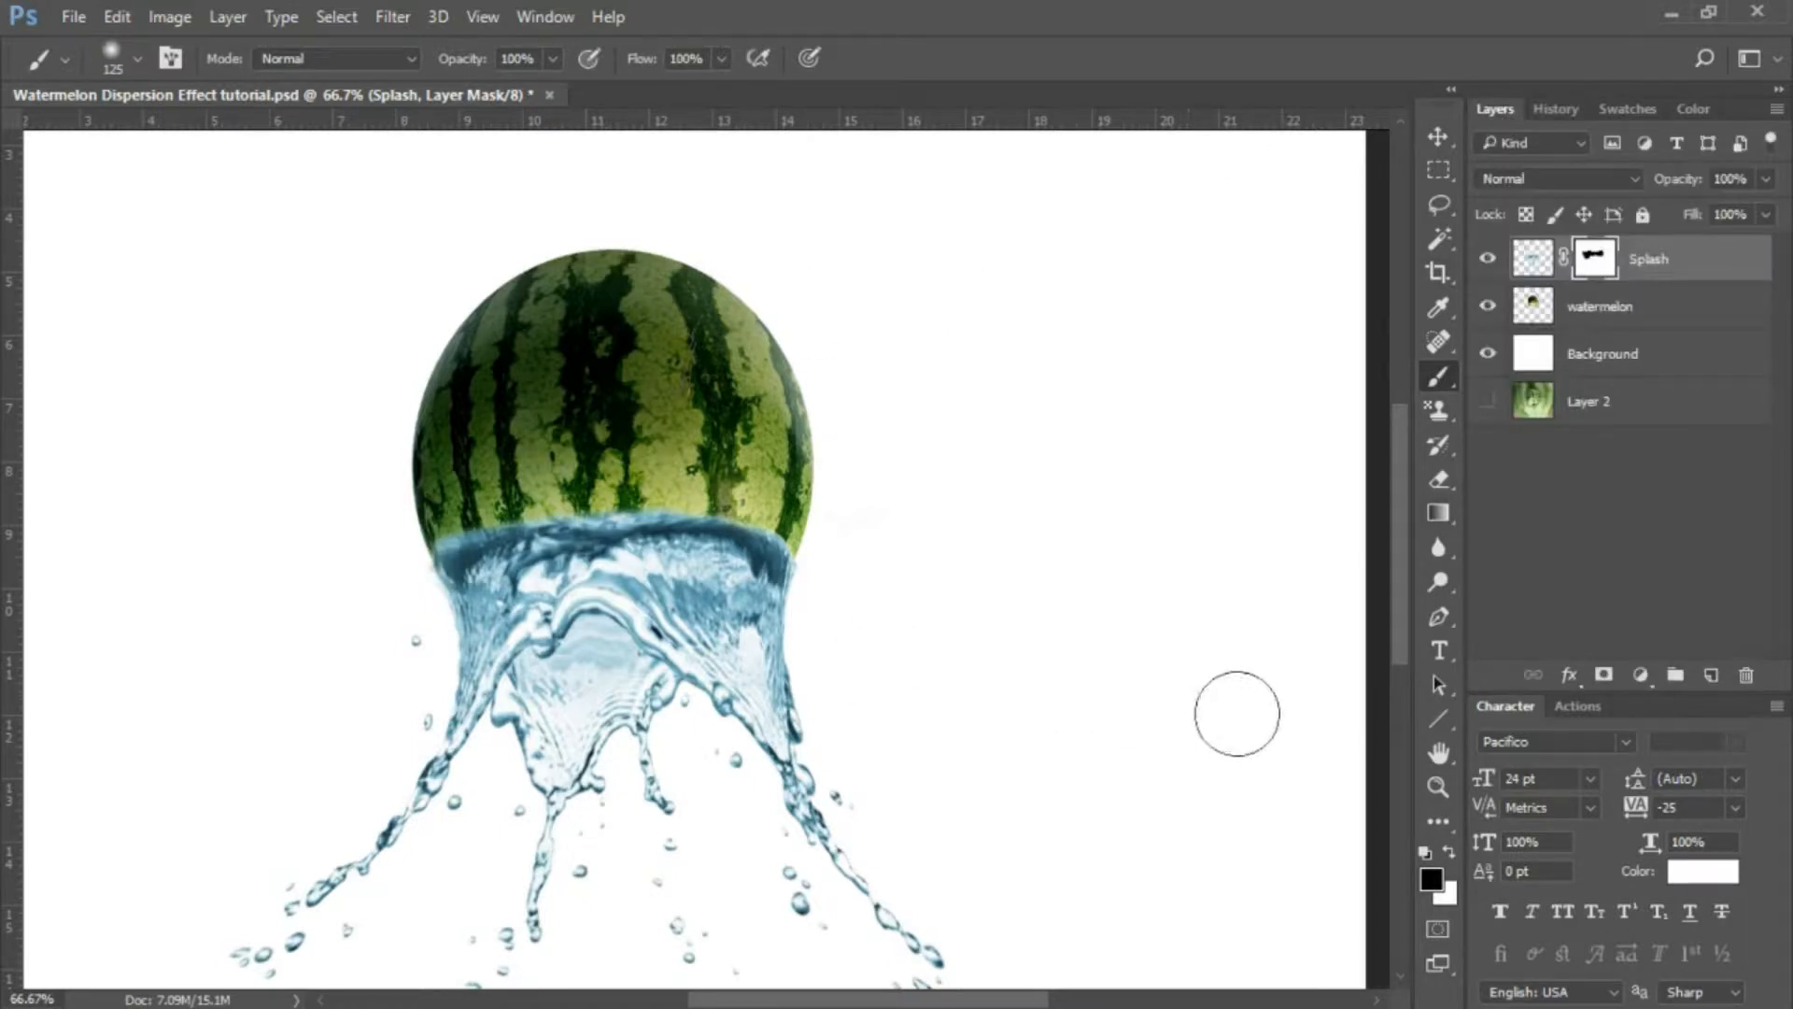
Reduce the brush to 20 px and mask out the stray water along the splash's left edge just below the watermelon.
click(1439, 786)
drag(456, 579, 616, 569)
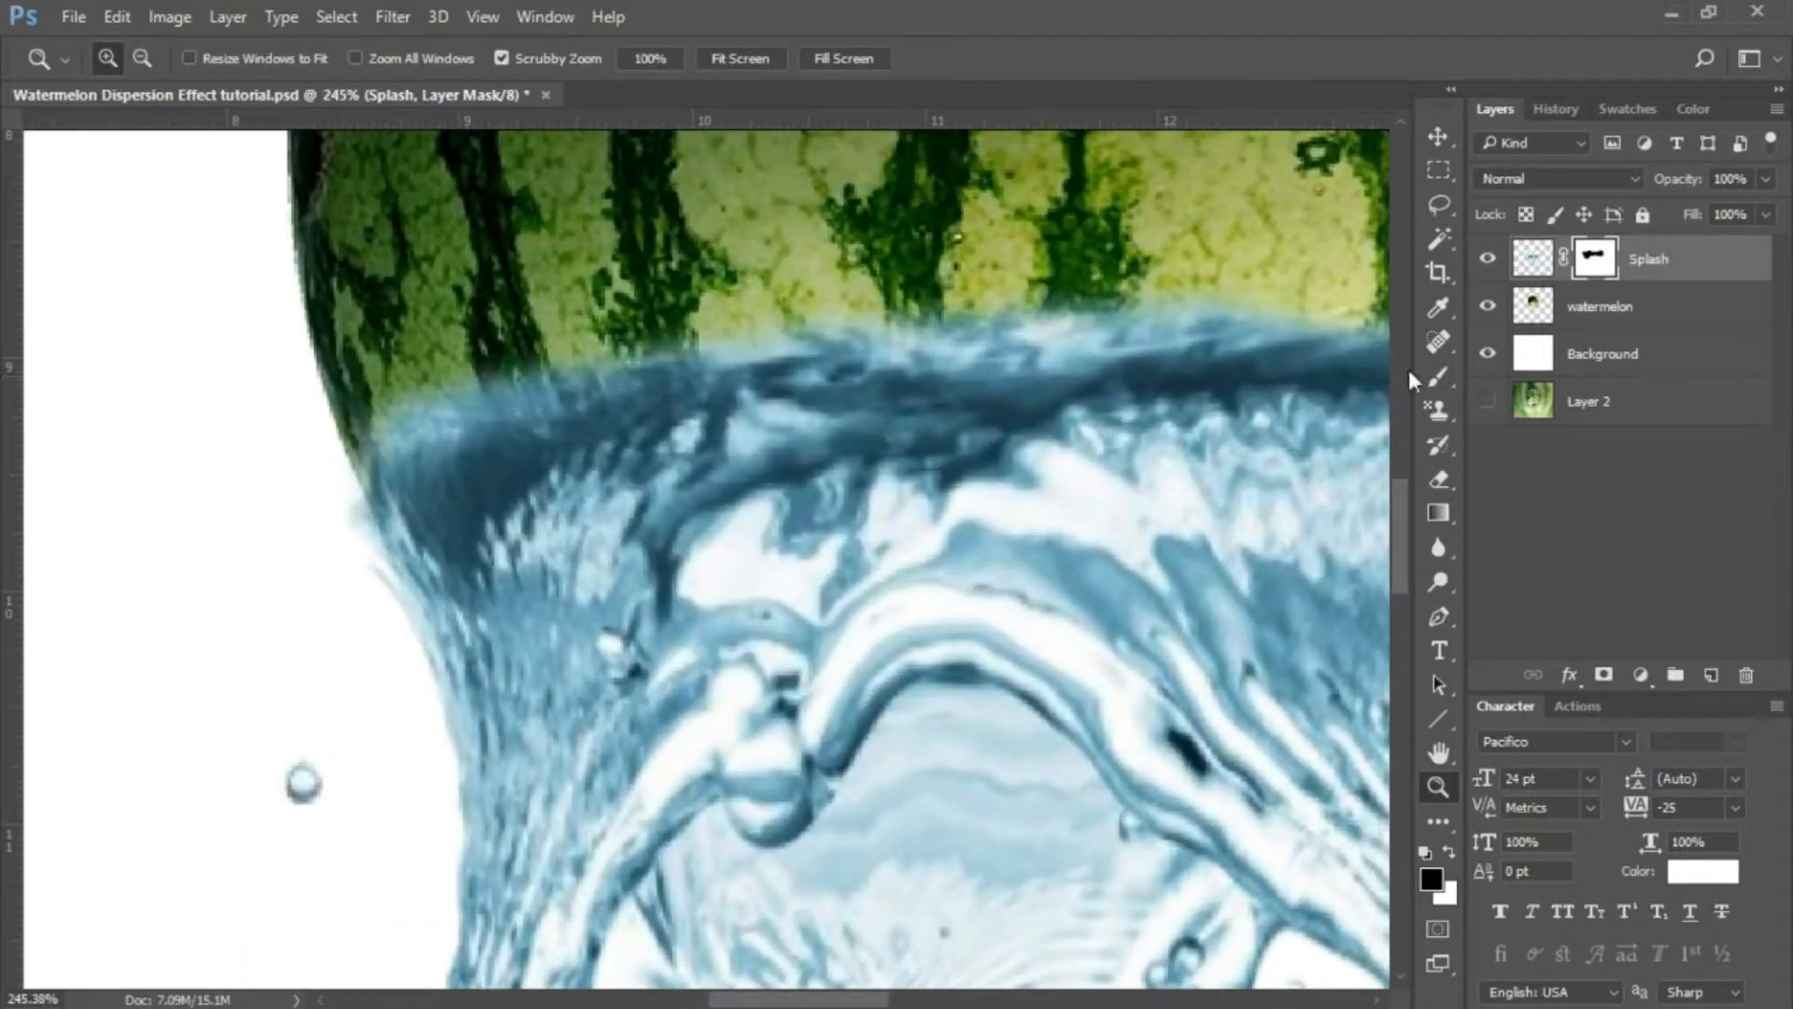
click(1437, 378)
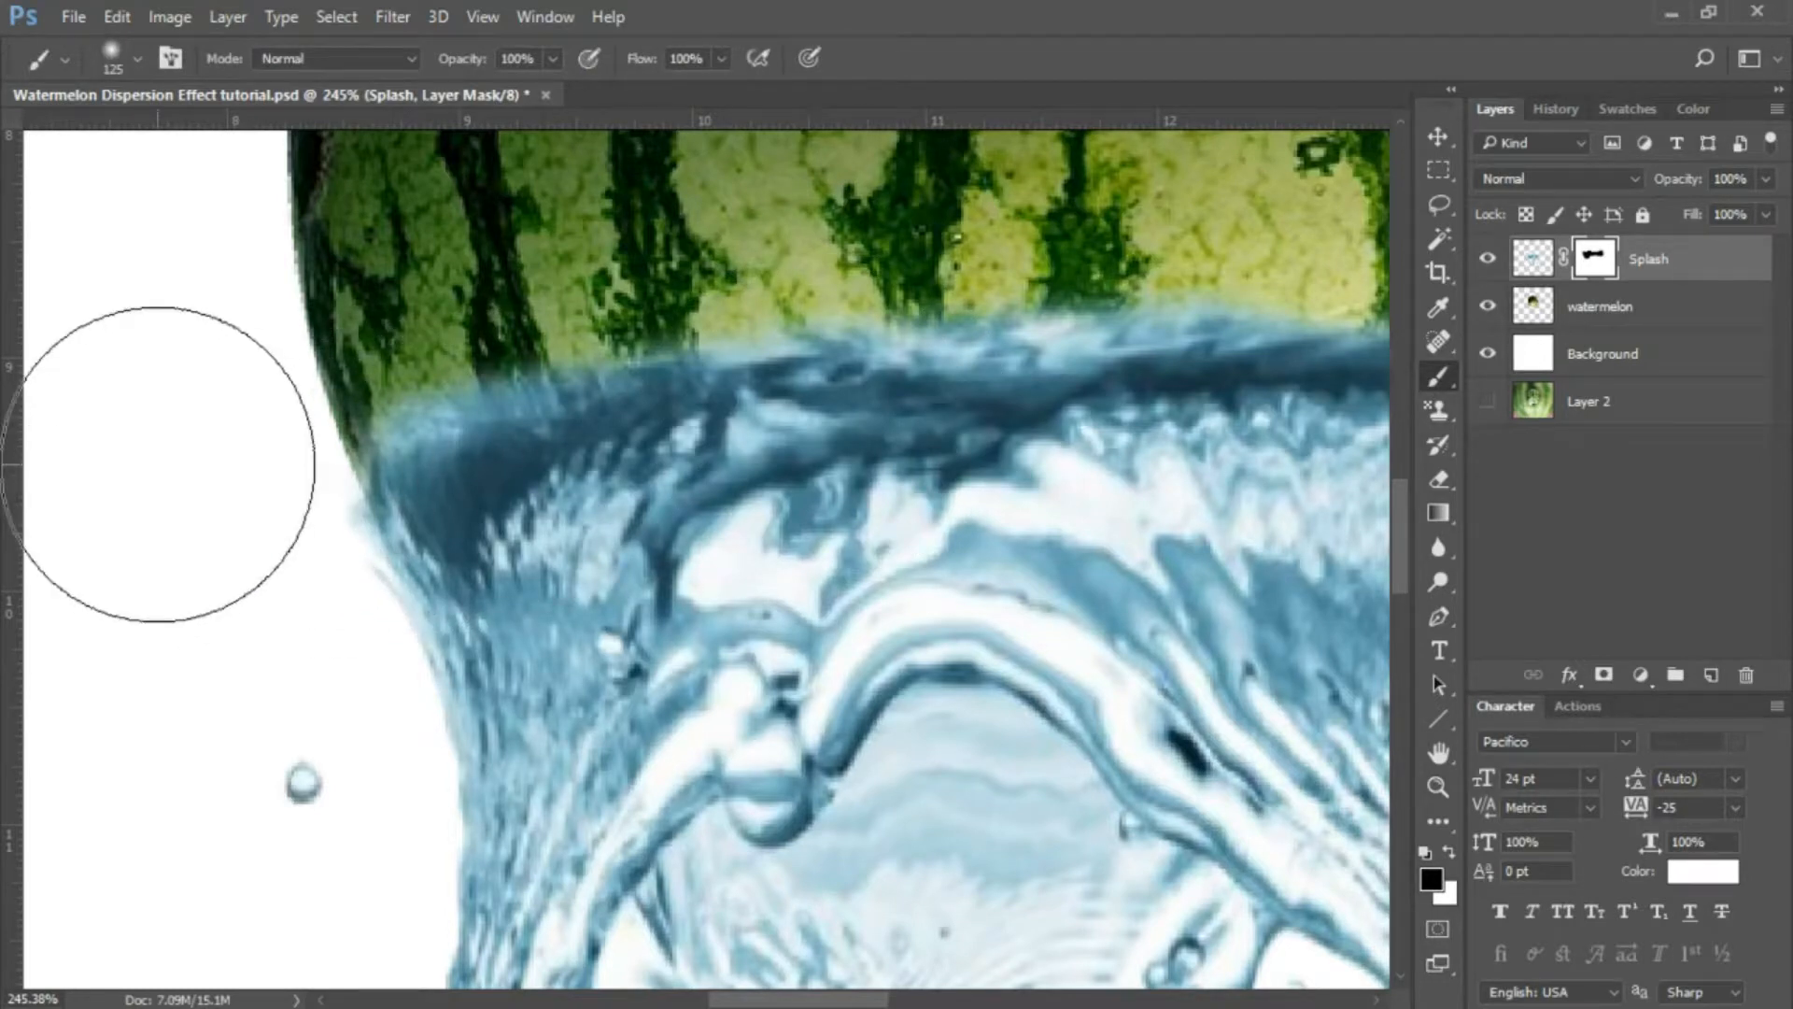
key(bracketleft)
key(bracketleft)
key(bracketleft)
key(bracketleft)
key(bracketleft)
key(bracketleft)
key(bracketleft)
key(bracketleft)
key(bracketleft)
key(bracketleft)
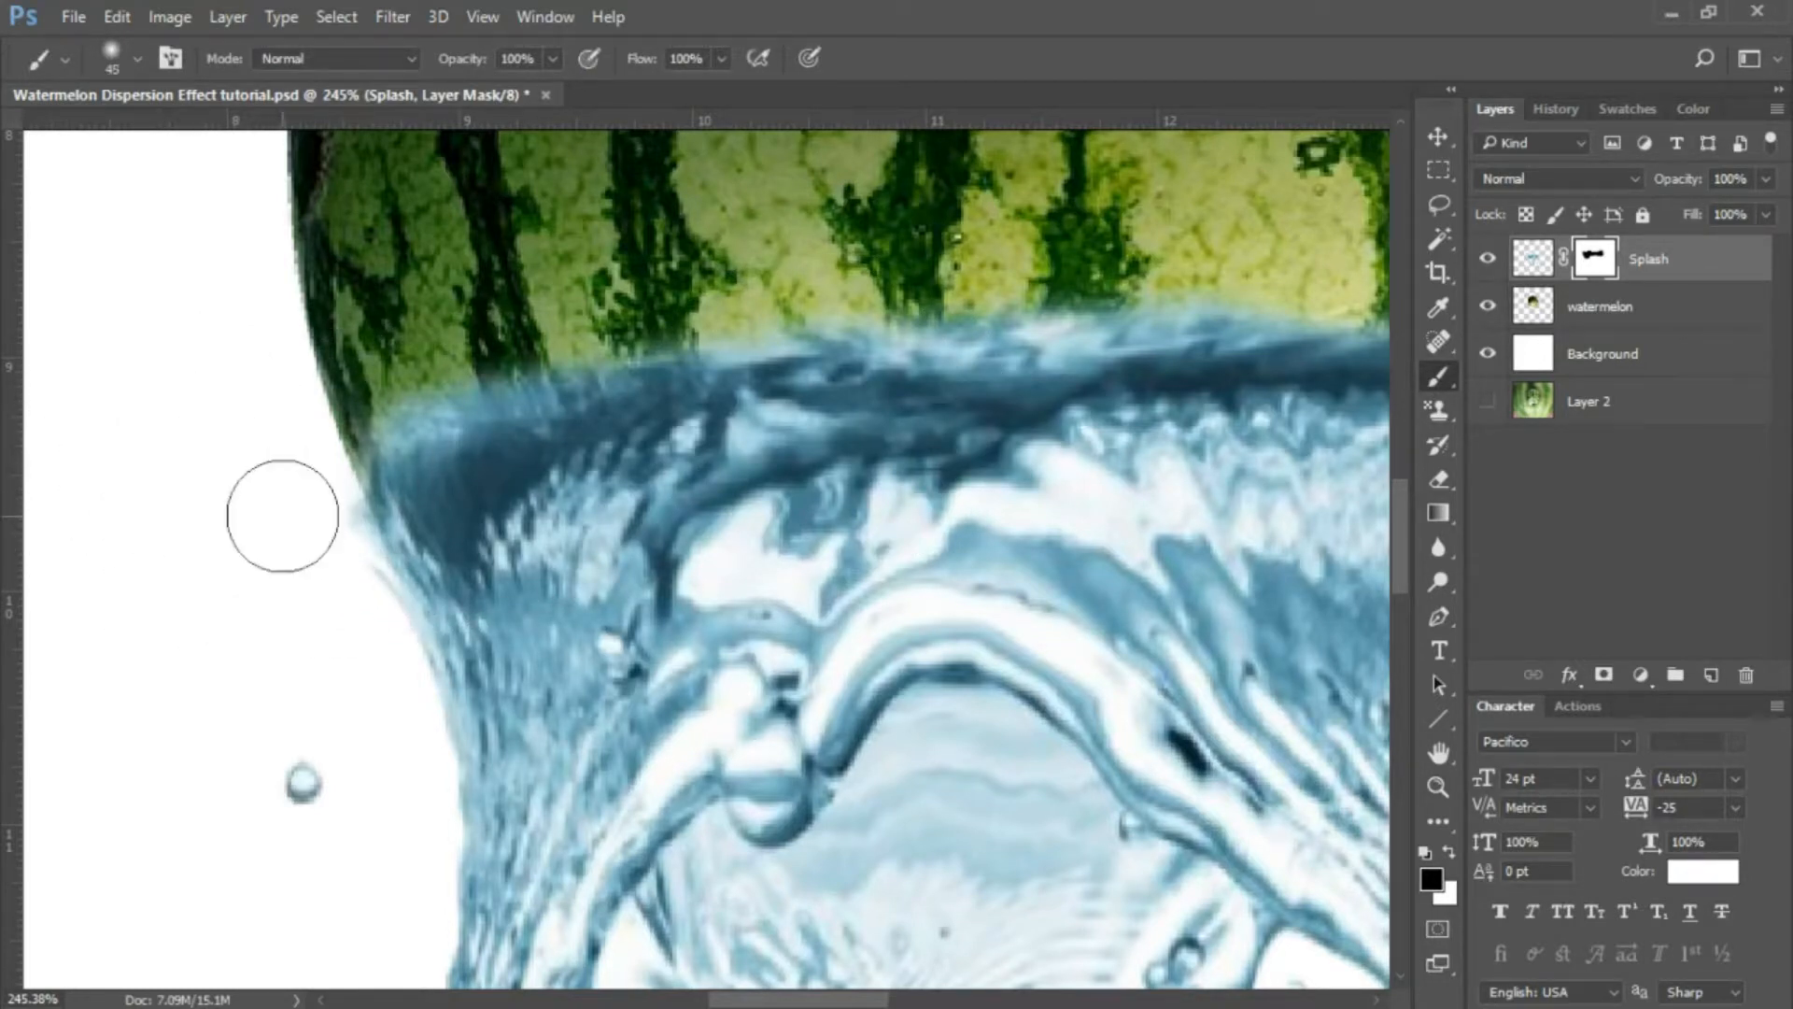
key(bracketleft)
key(bracketleft)
key(bracketleft)
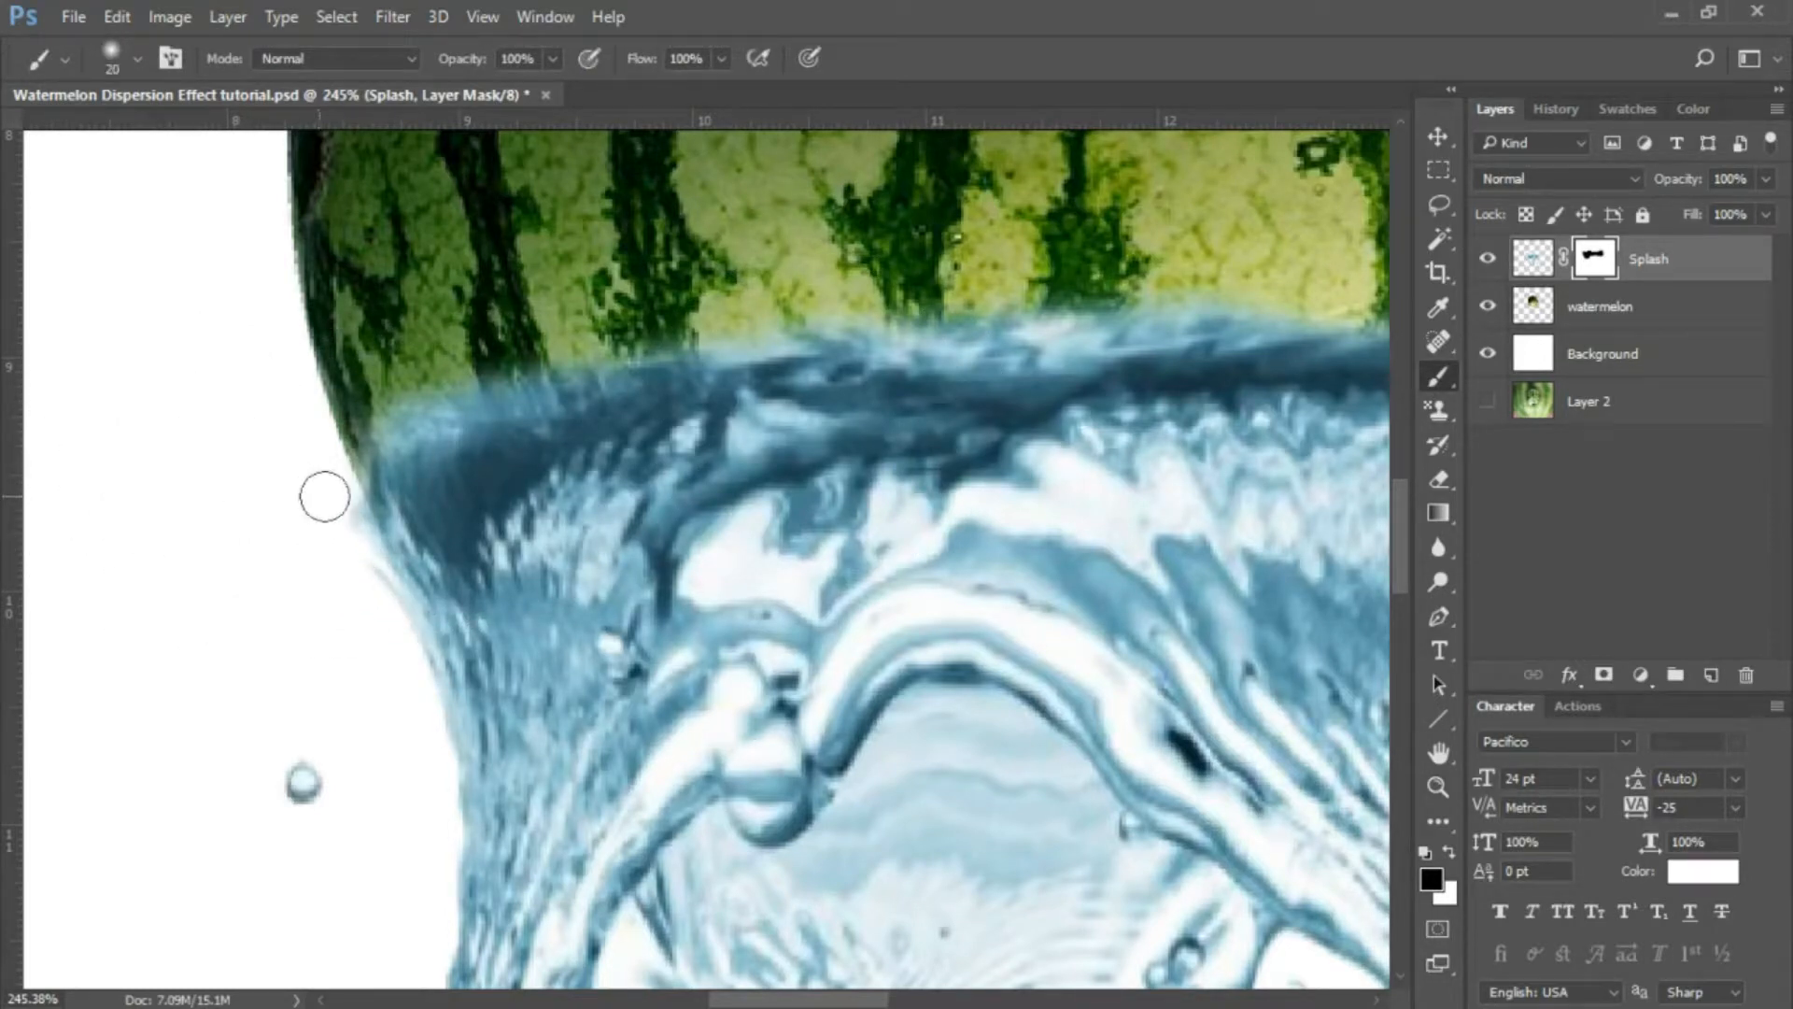
mouse_move(343, 512)
mouse_down()
mouse_move(349, 548)
mouse_move(333, 495)
mouse_move(370, 620)
mouse_move(354, 560)
mouse_move(383, 606)
mouse_move(317, 485)
mouse_up()
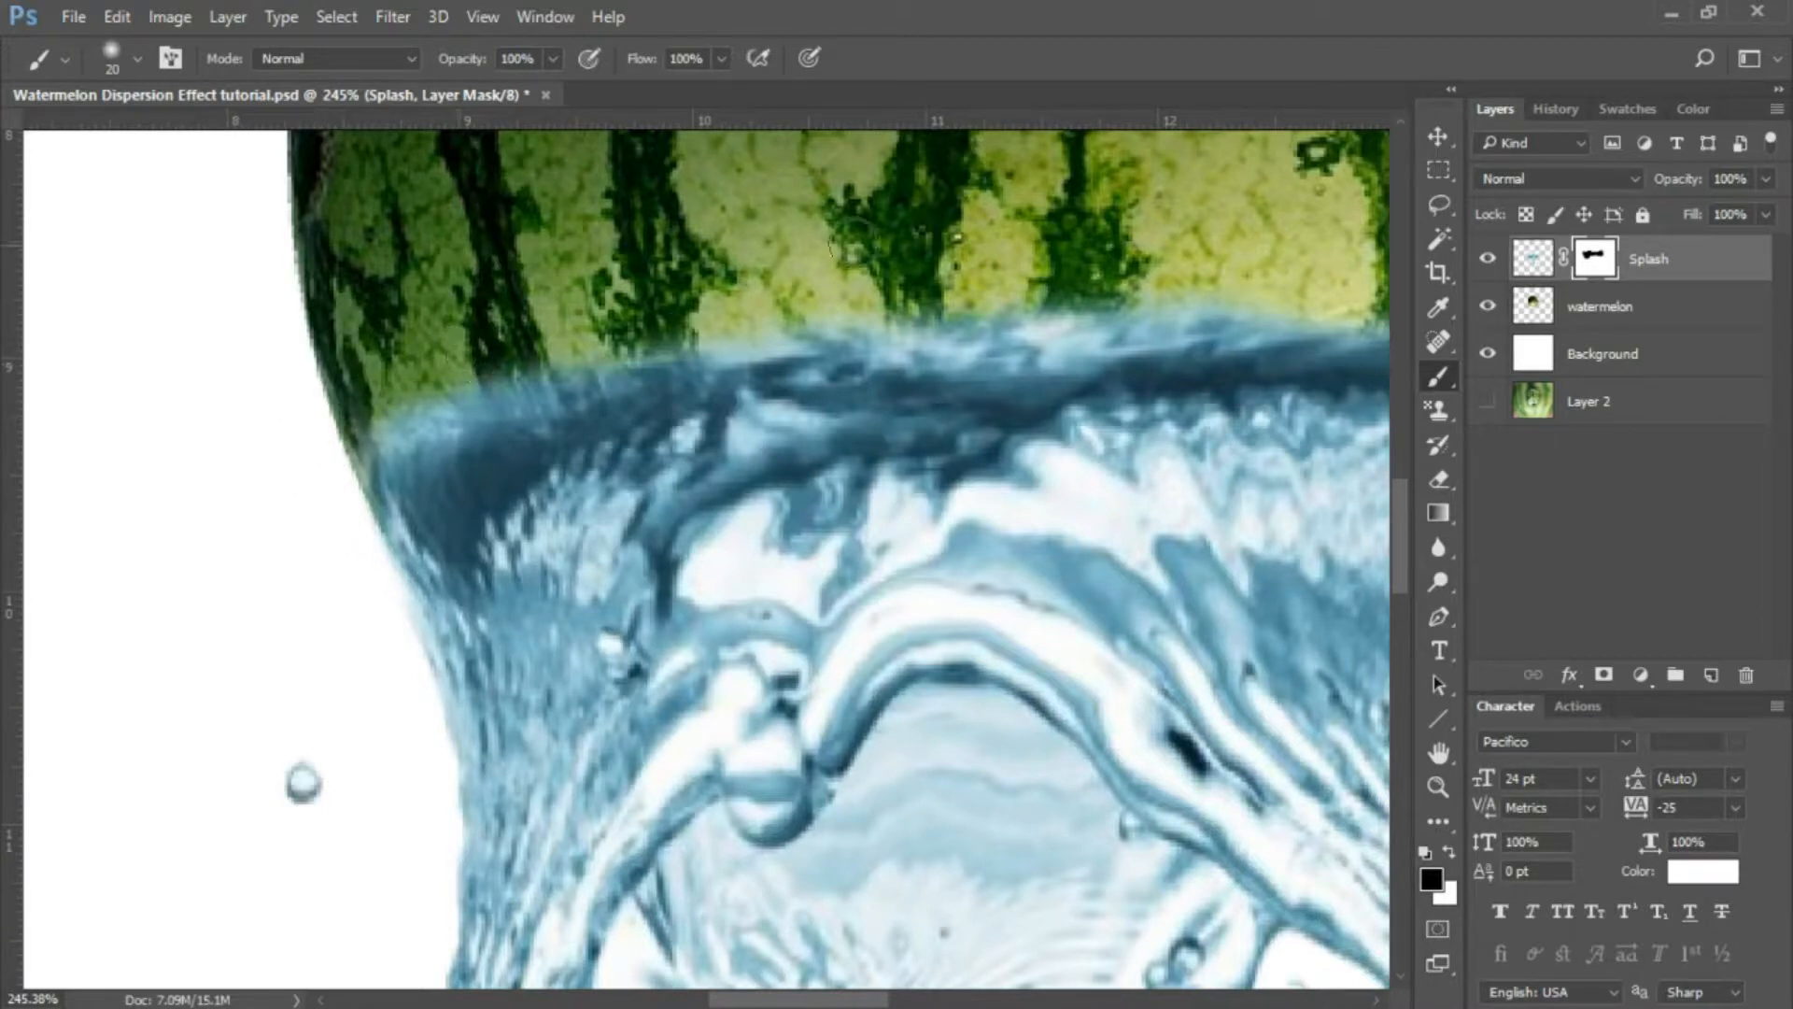
Refine the splash mask along its upper rim and right edge with the 20 px brush, following the watermelon's outline.
mouse_move(1201, 348)
mouse_down()
mouse_move(832, 378)
mouse_move(659, 364)
mouse_up()
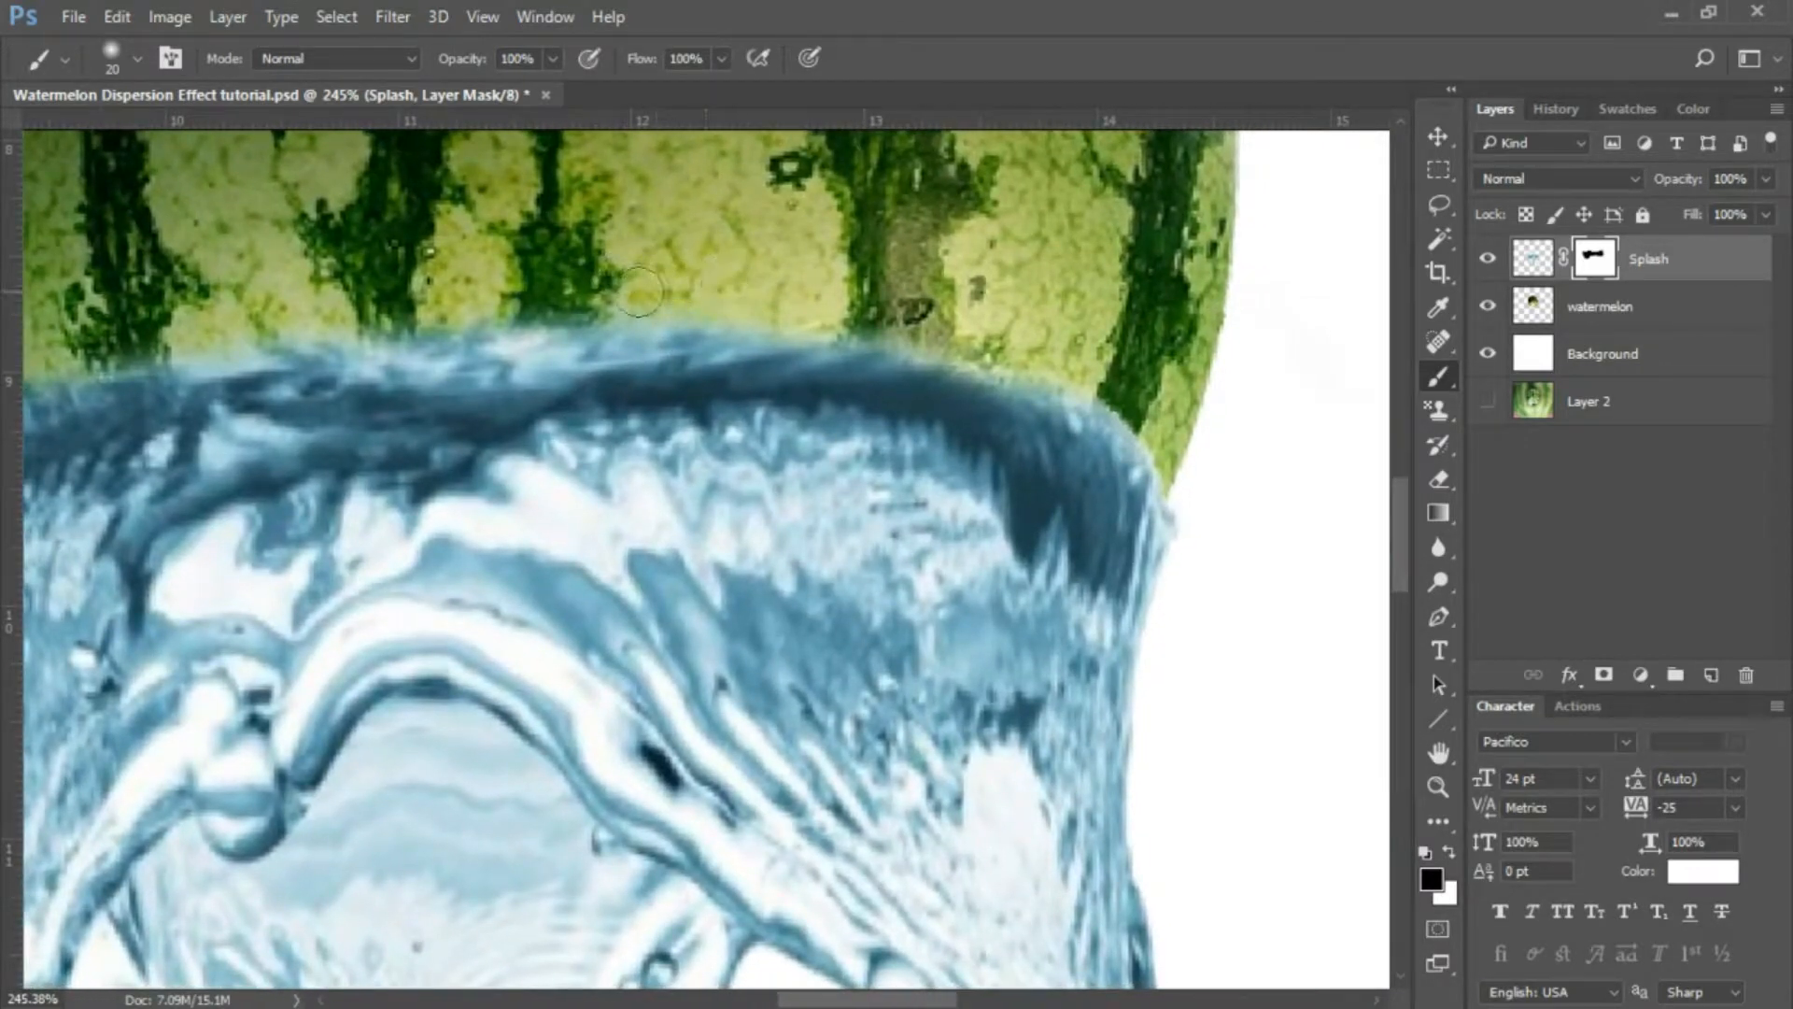
drag(756, 293, 212, 328)
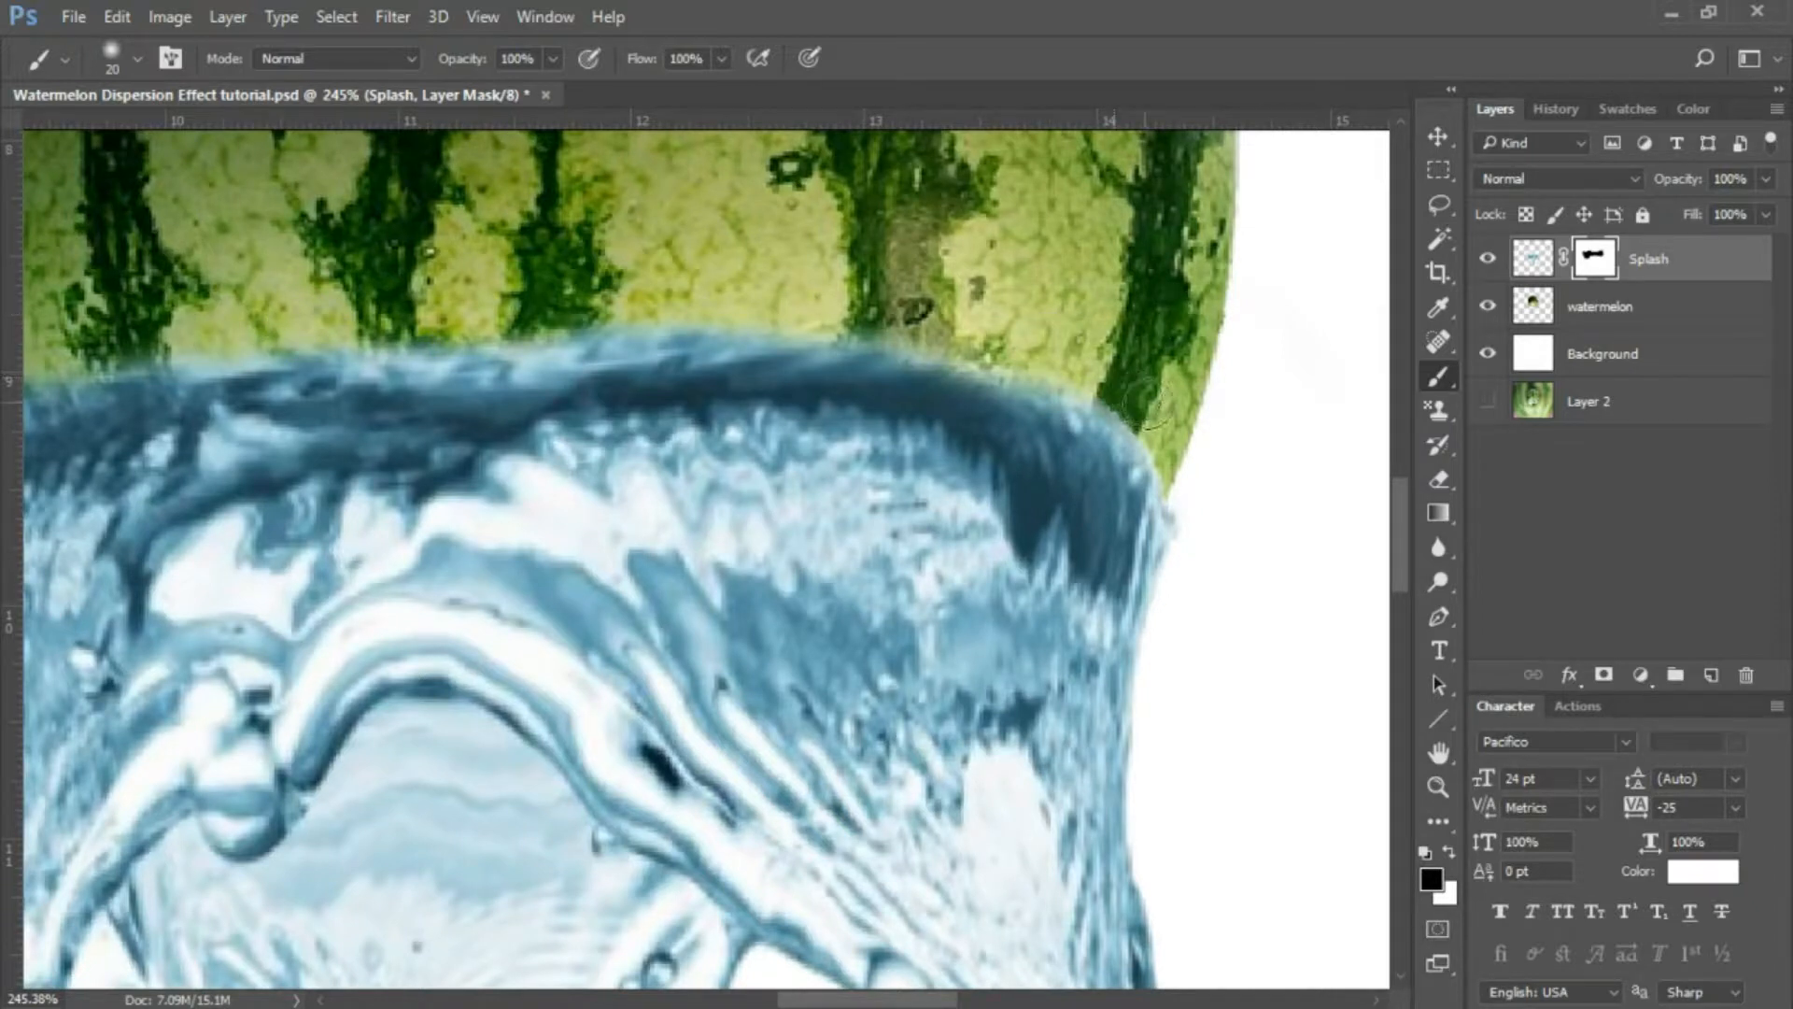
drag(1131, 397, 1027, 357)
drag(1180, 453, 1203, 553)
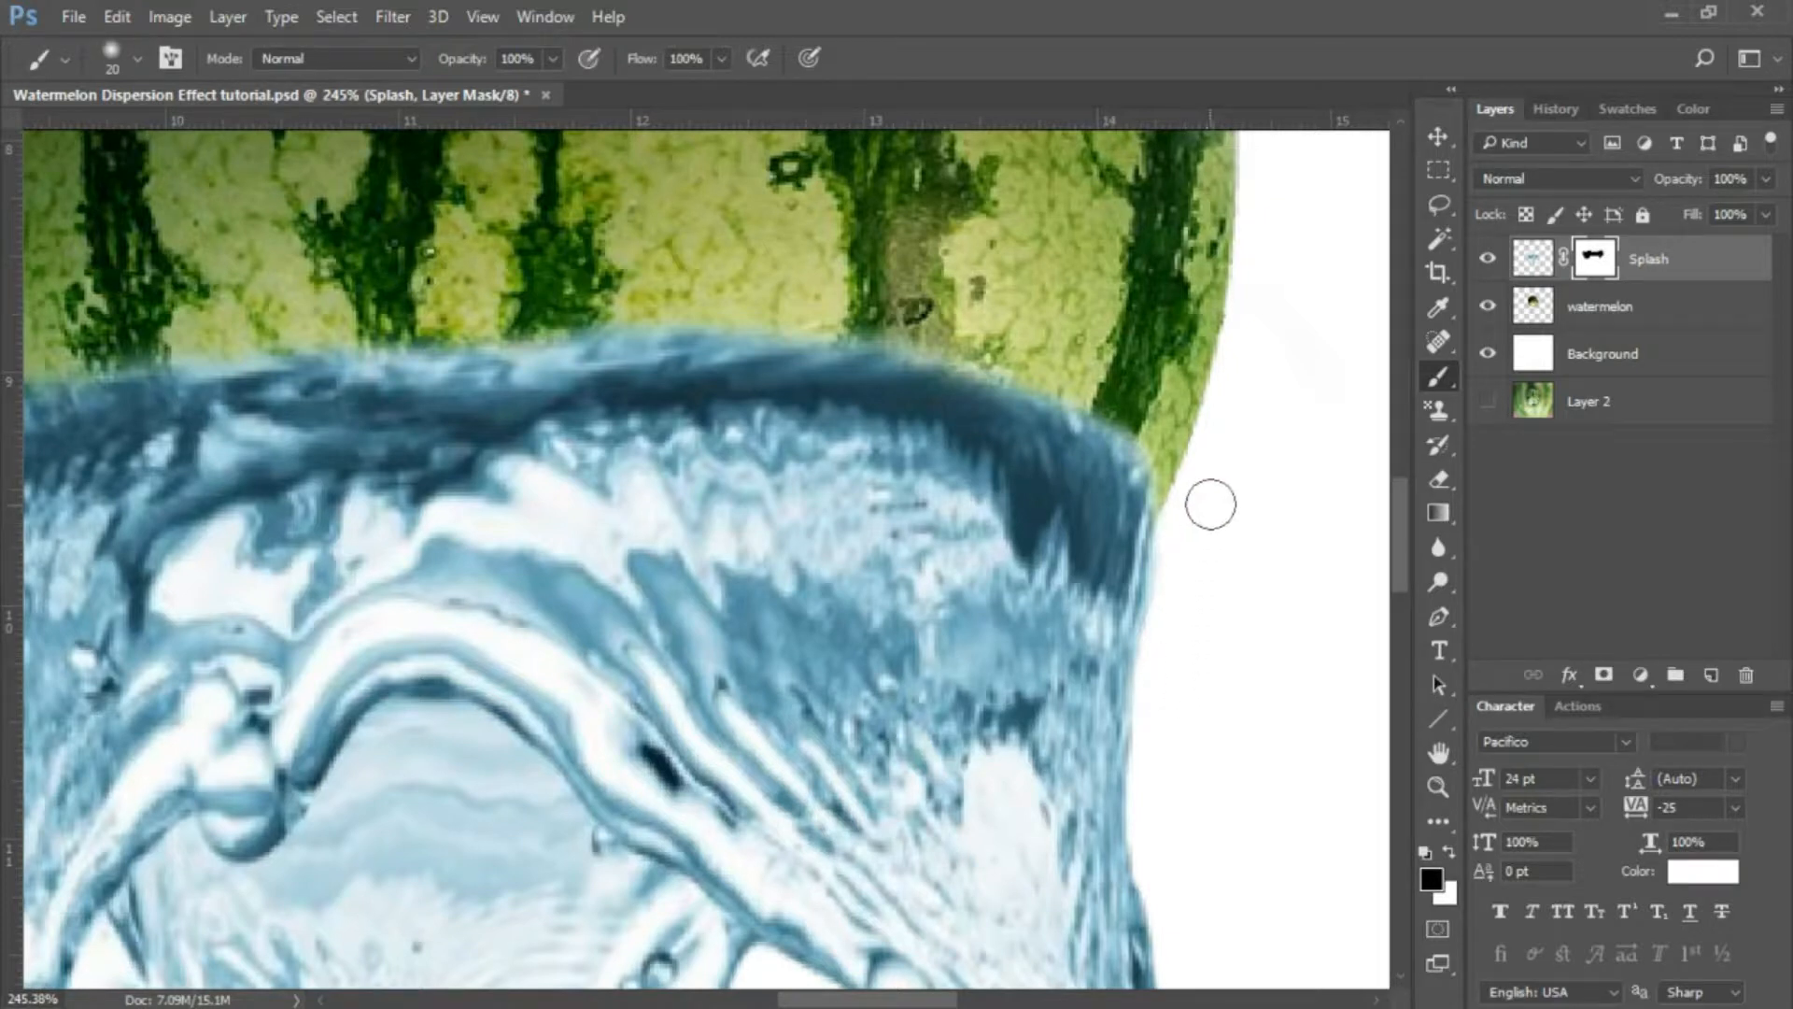
drag(1162, 455, 1169, 482)
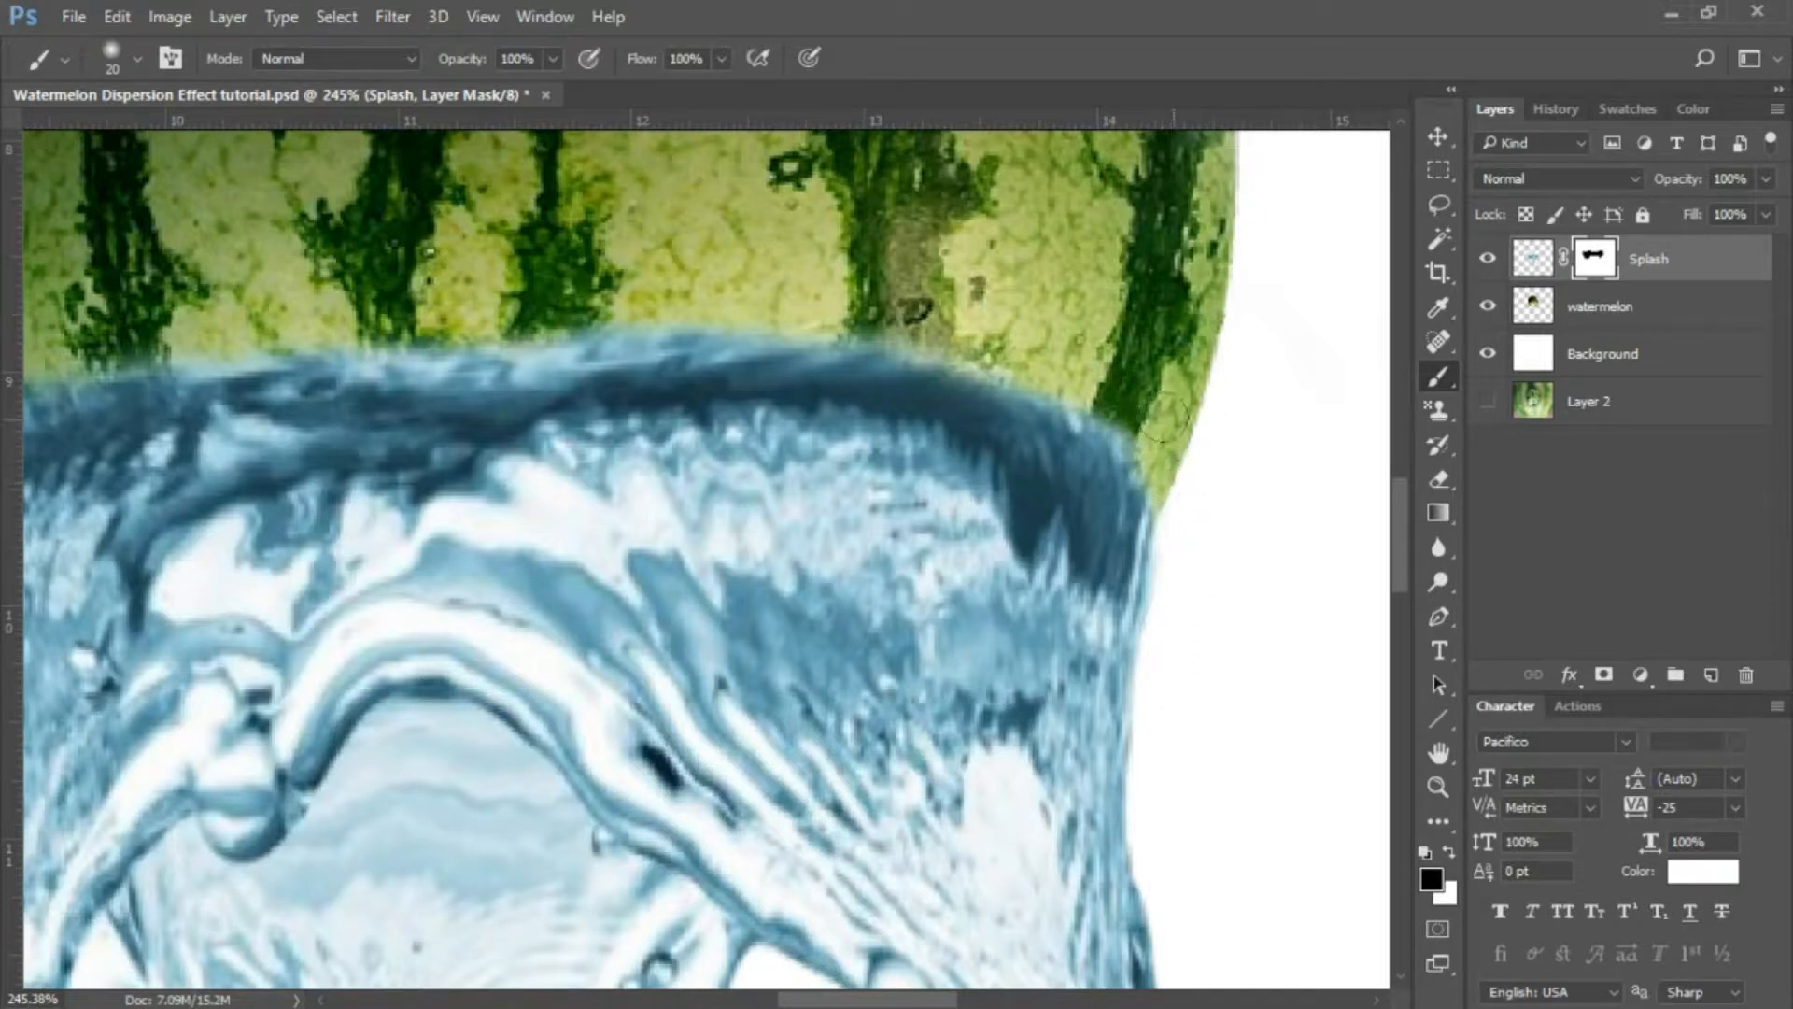
drag(1126, 416, 1140, 448)
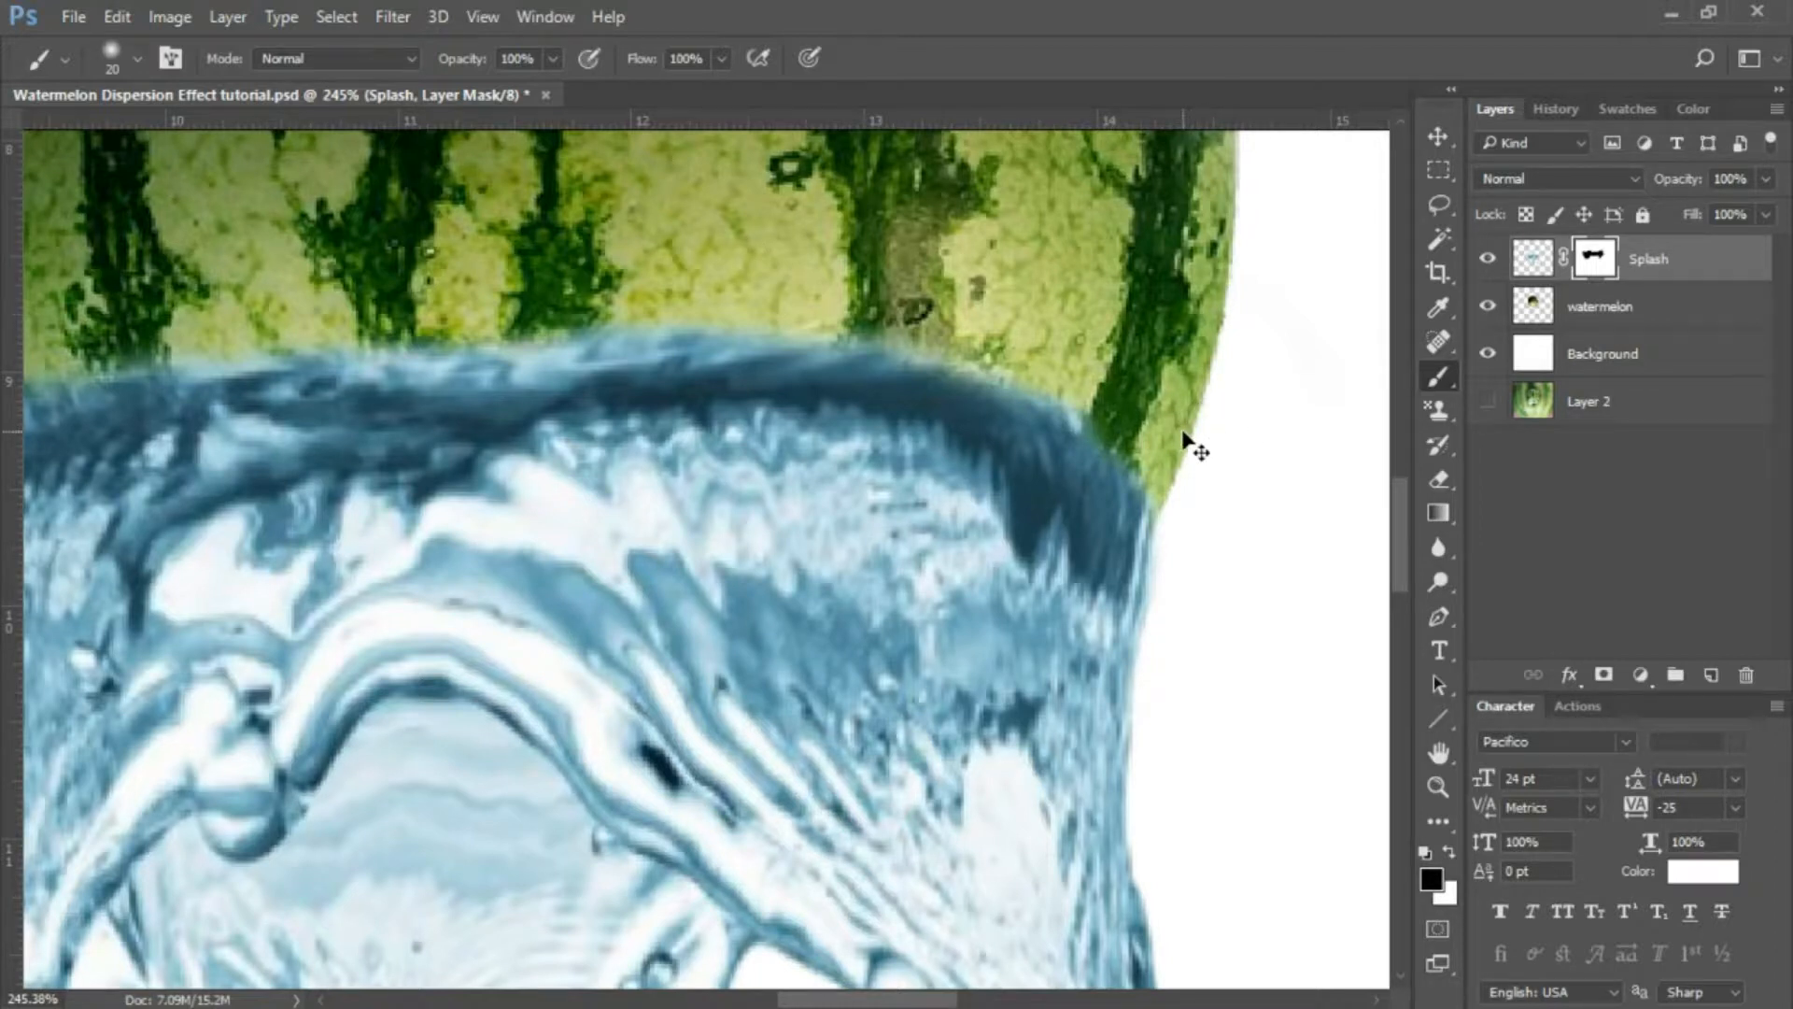
key(ctrl+0)
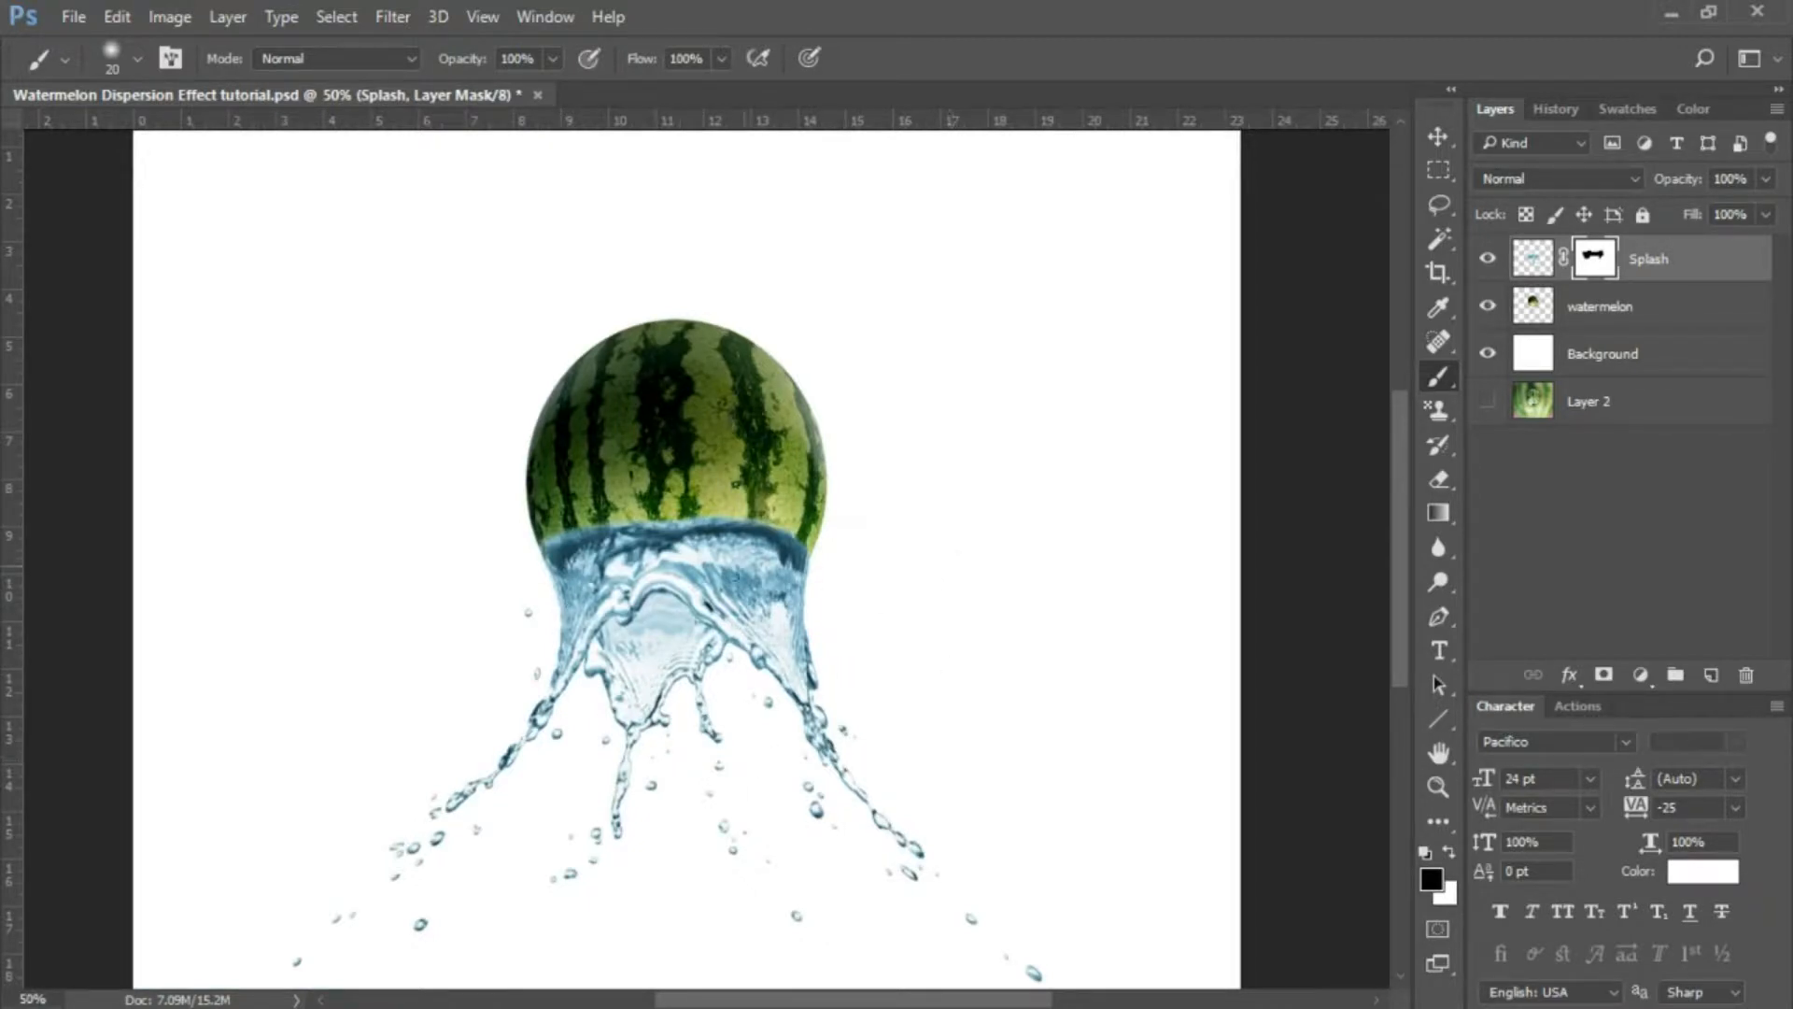
Add a Hue/Saturation adjustment above the Splash layer with saturation -100 and clip it to that layer.
click(1533, 259)
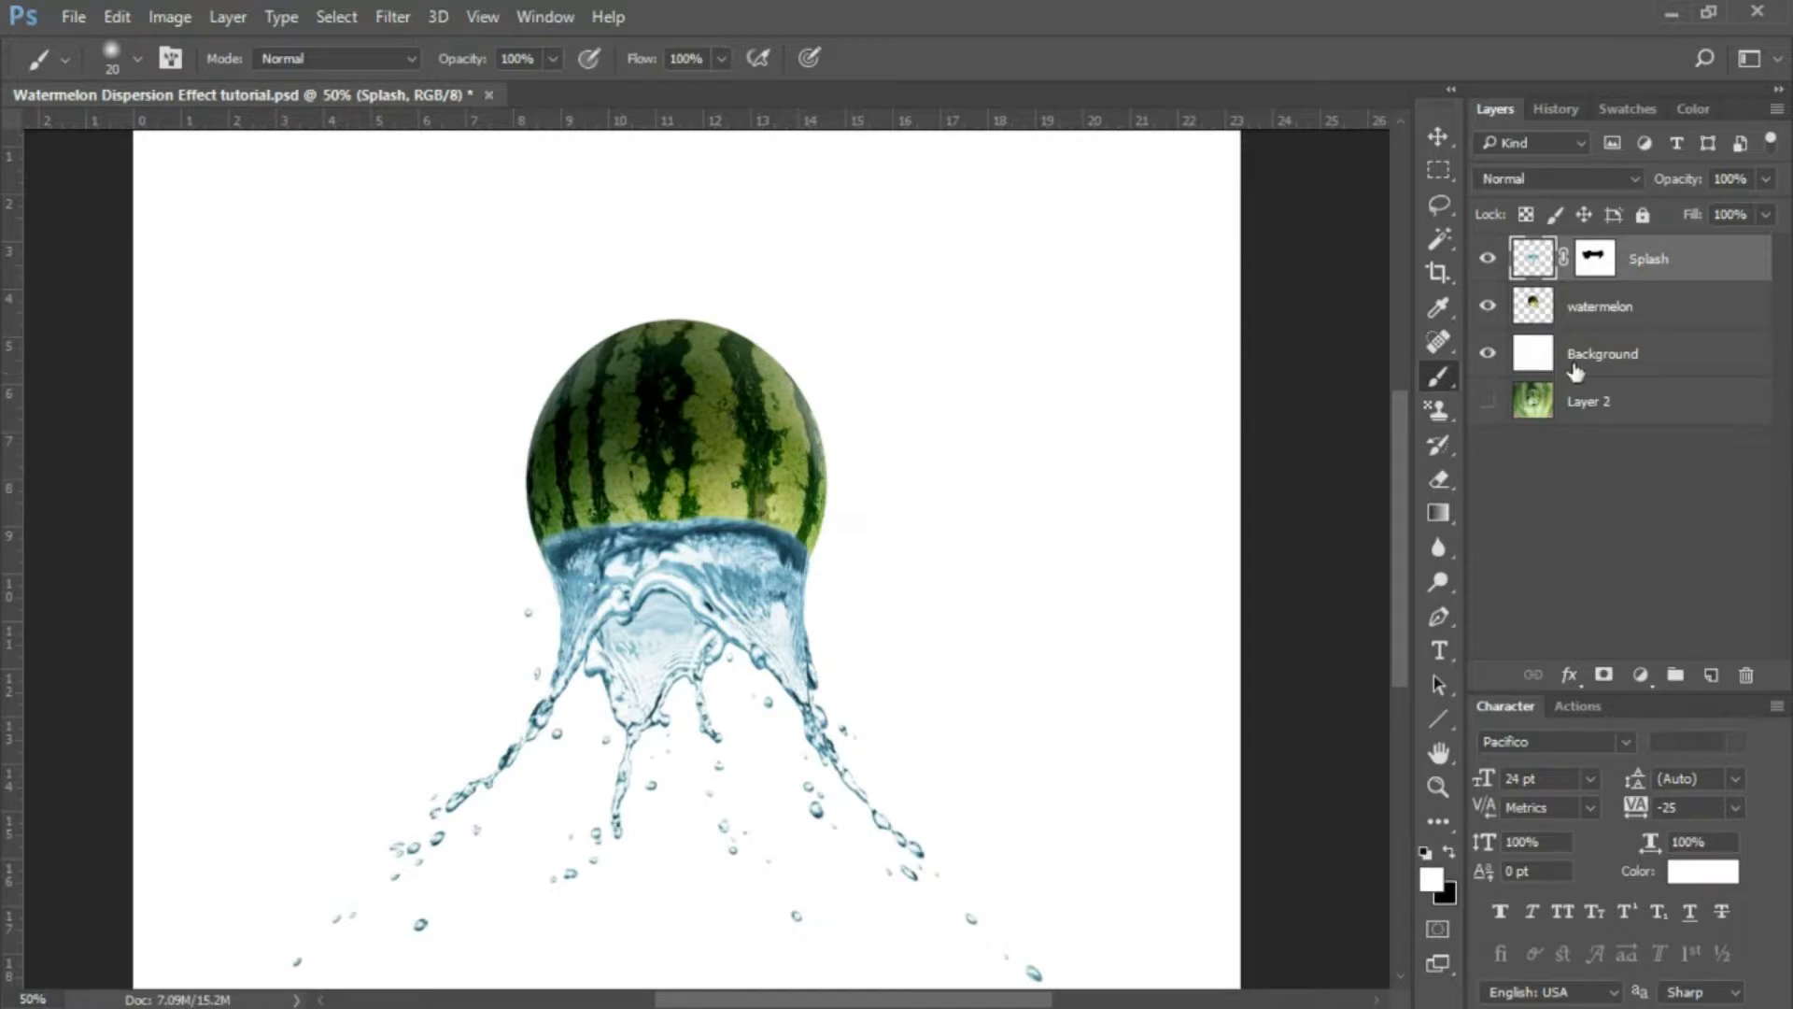
click(1641, 676)
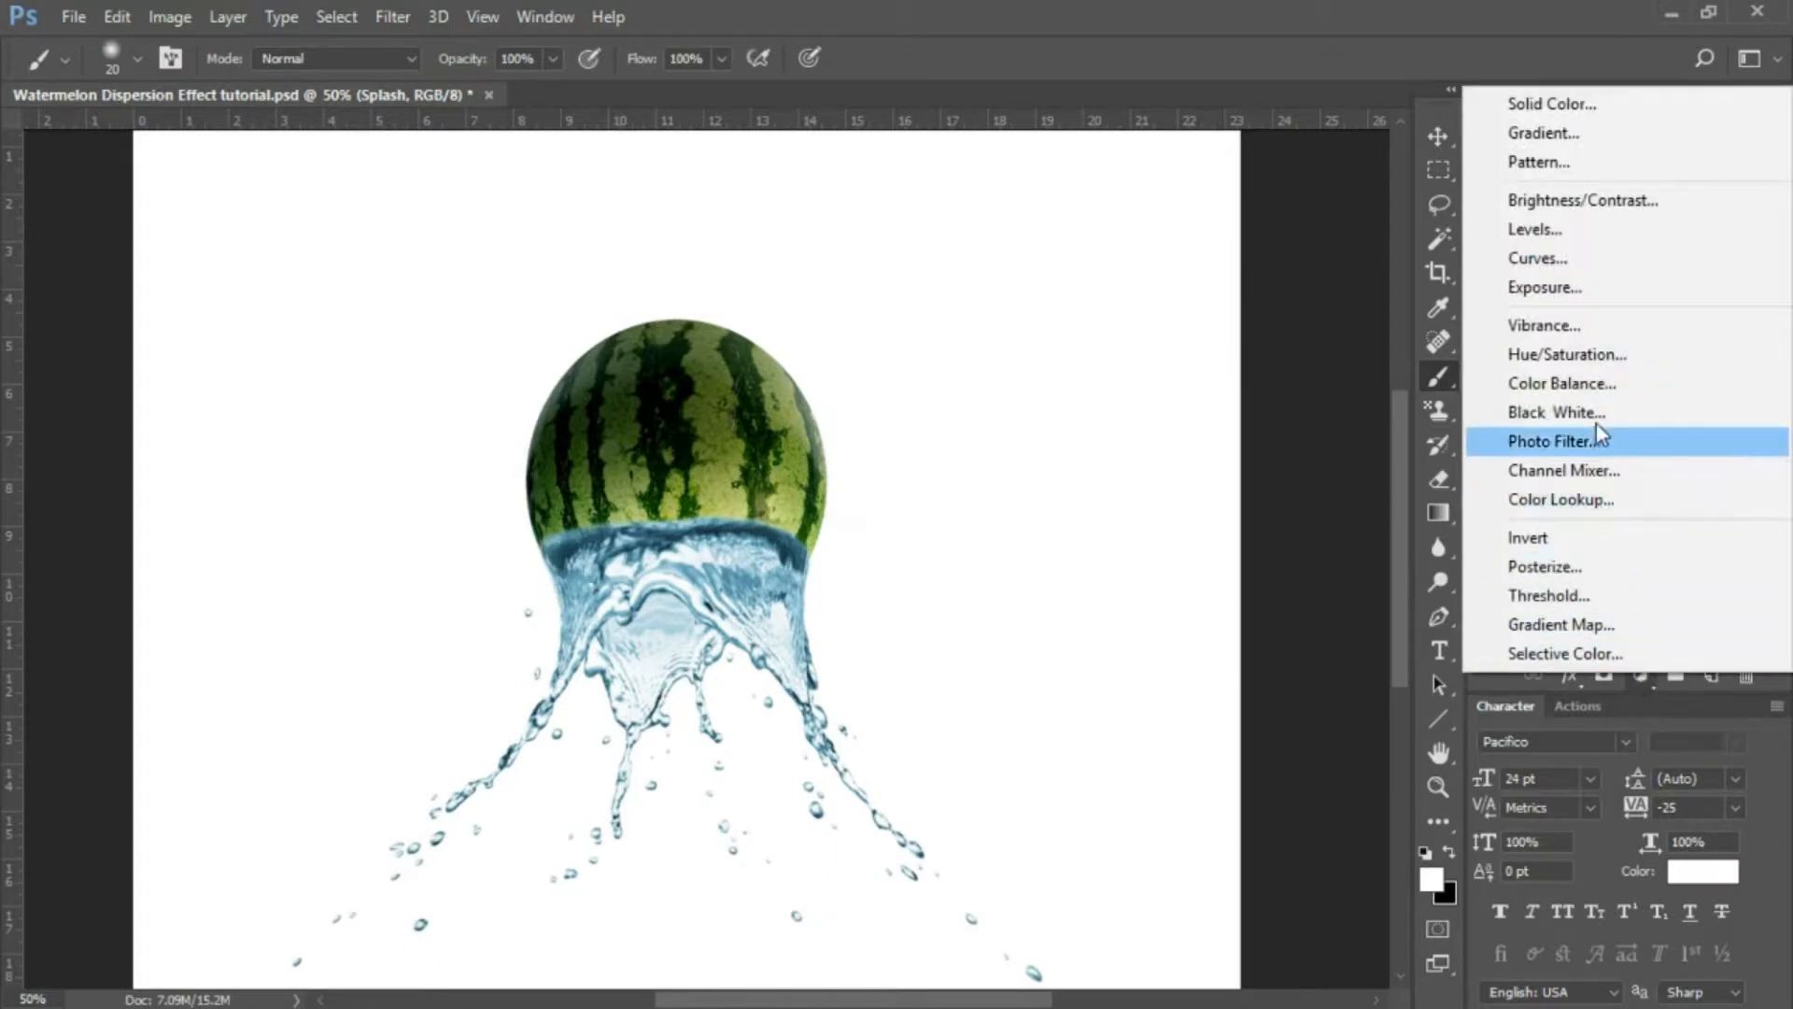
click(1578, 353)
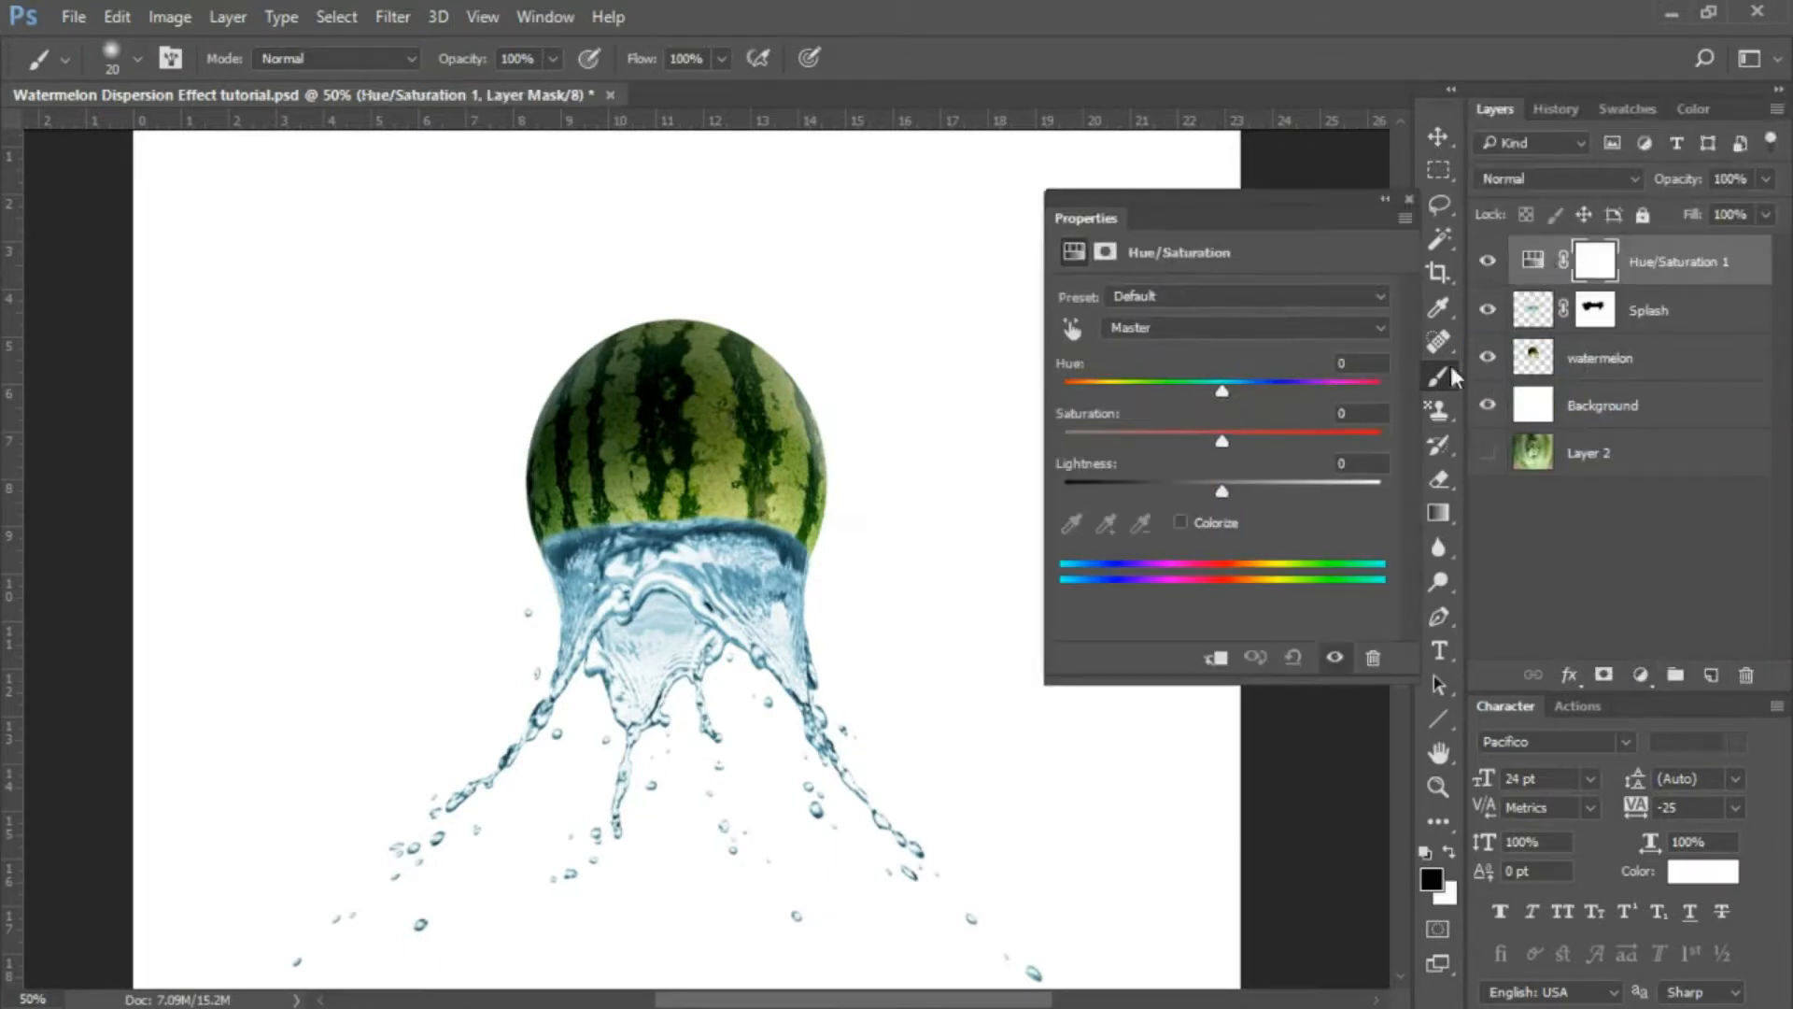
click(1221, 440)
drag(1222, 445, 1057, 453)
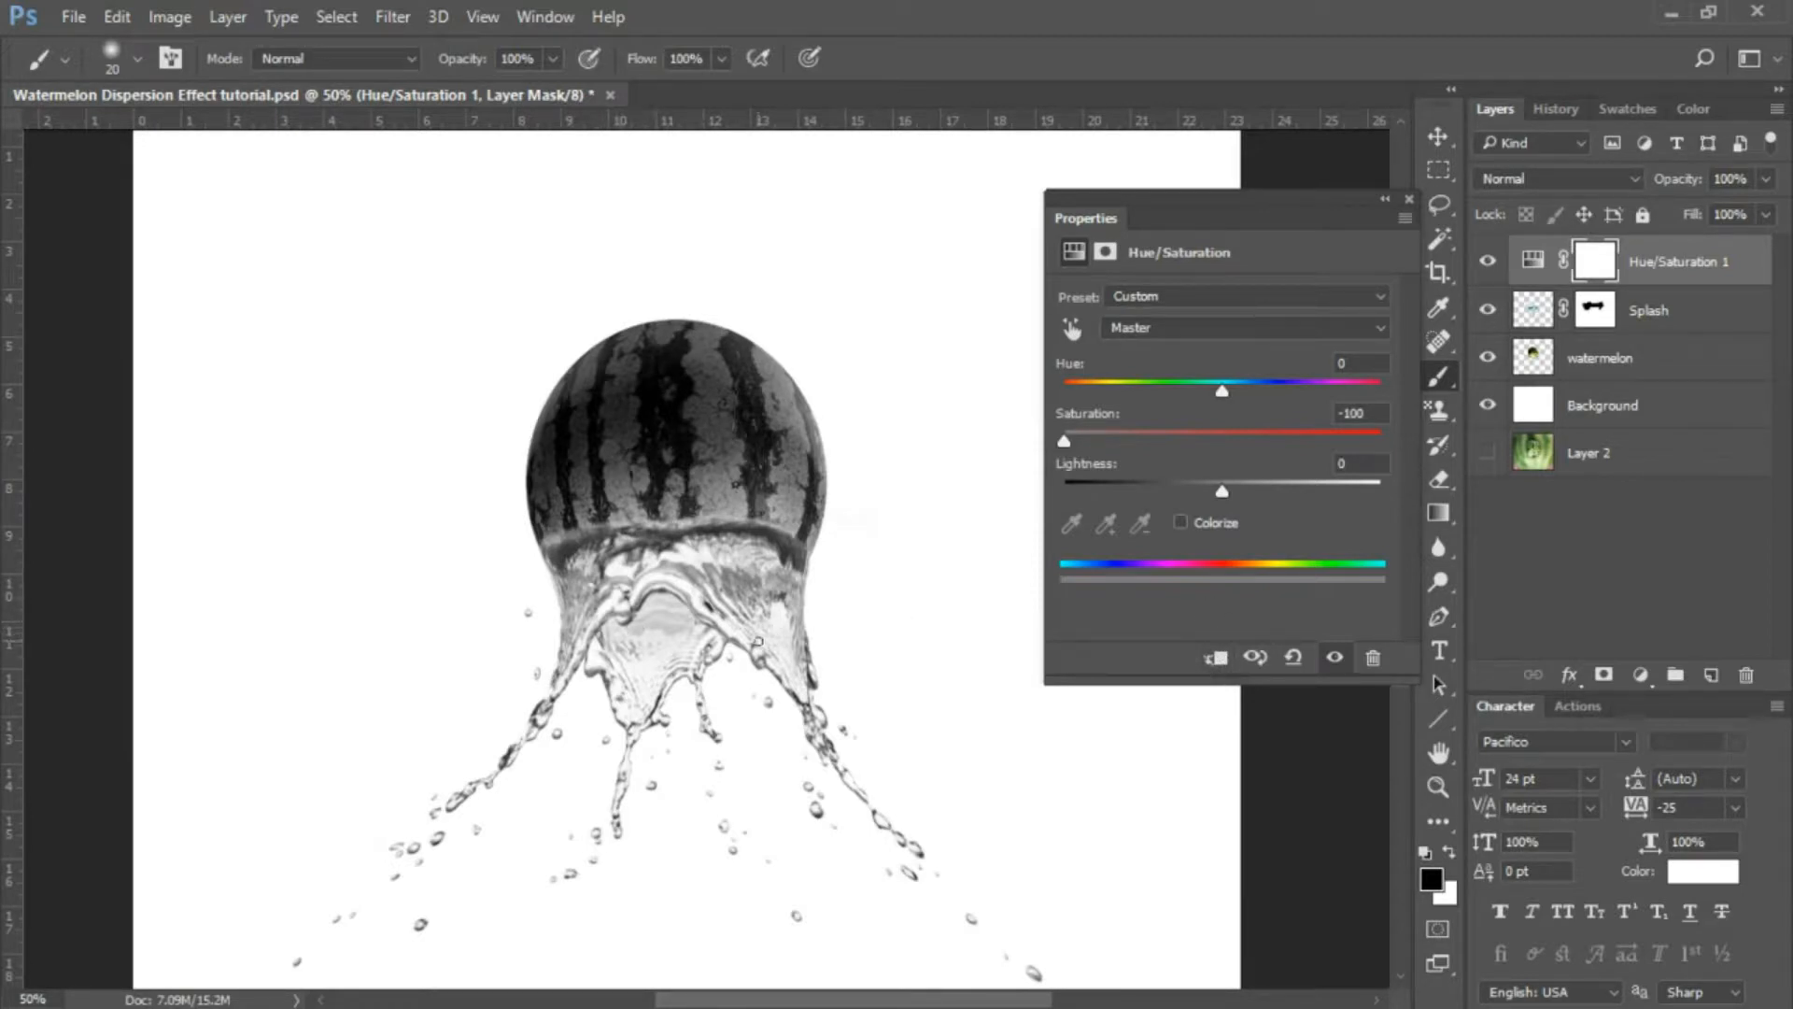
click(1217, 659)
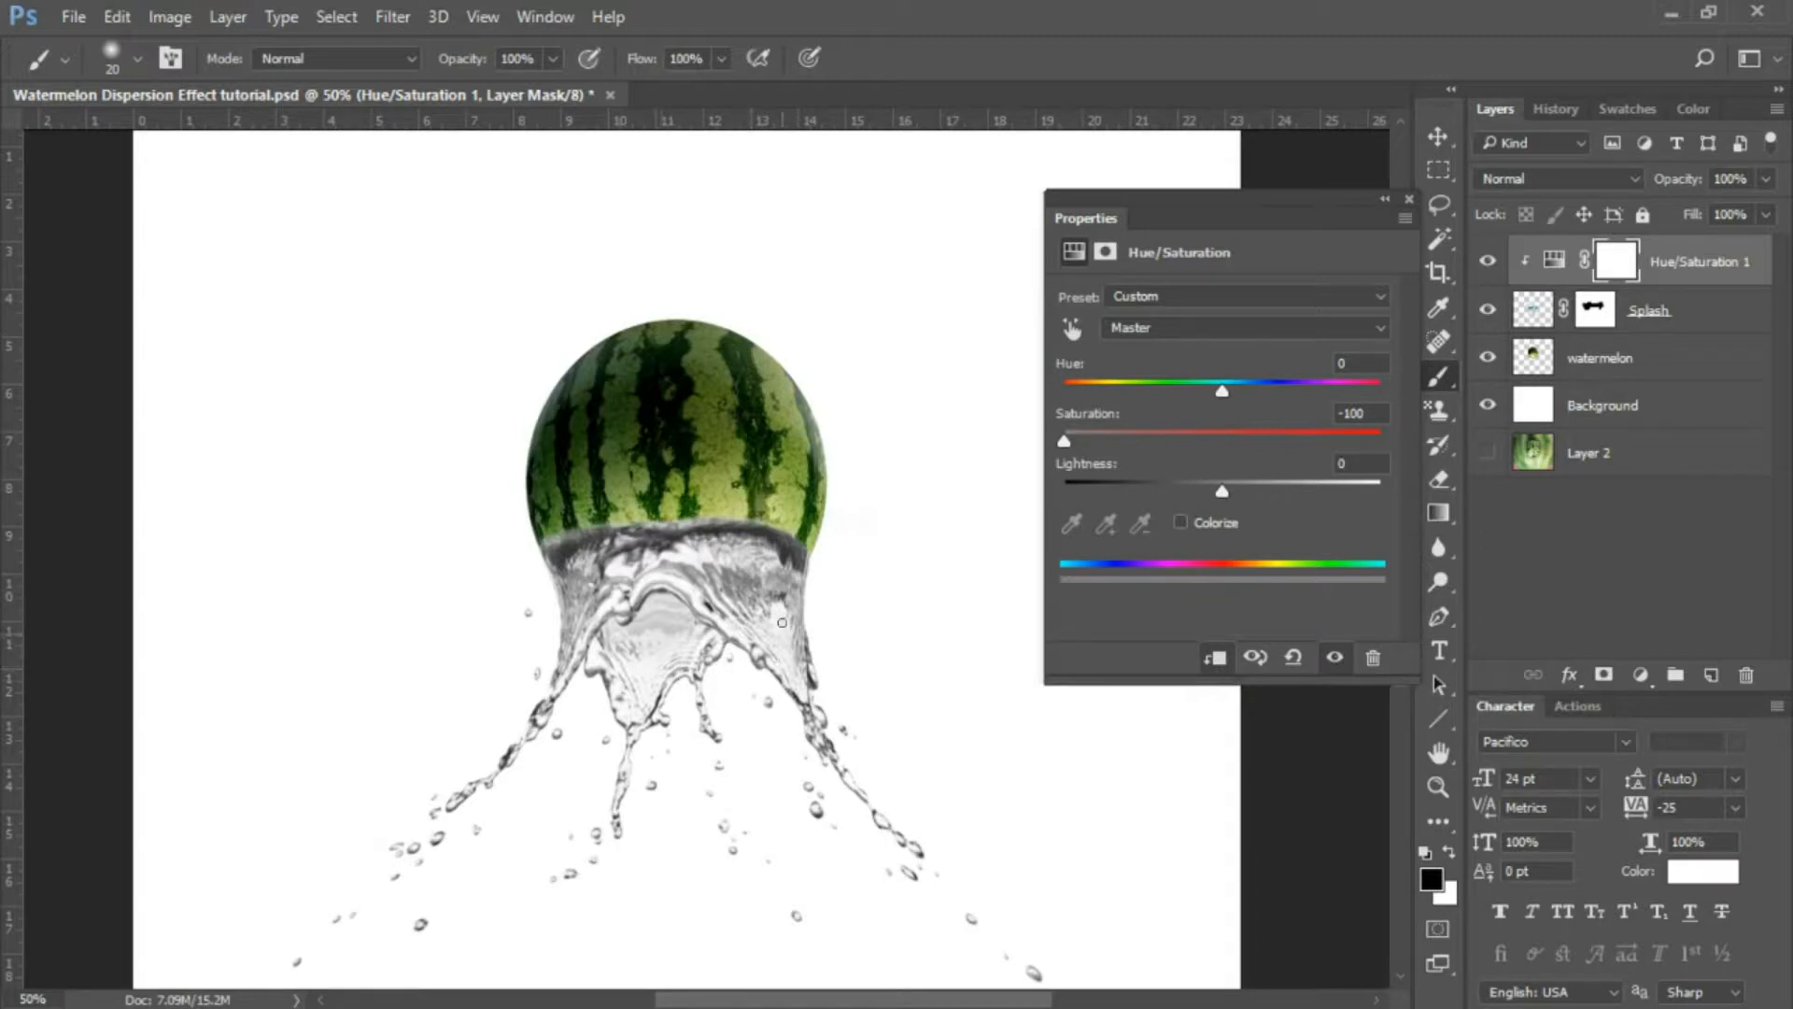
click(1409, 198)
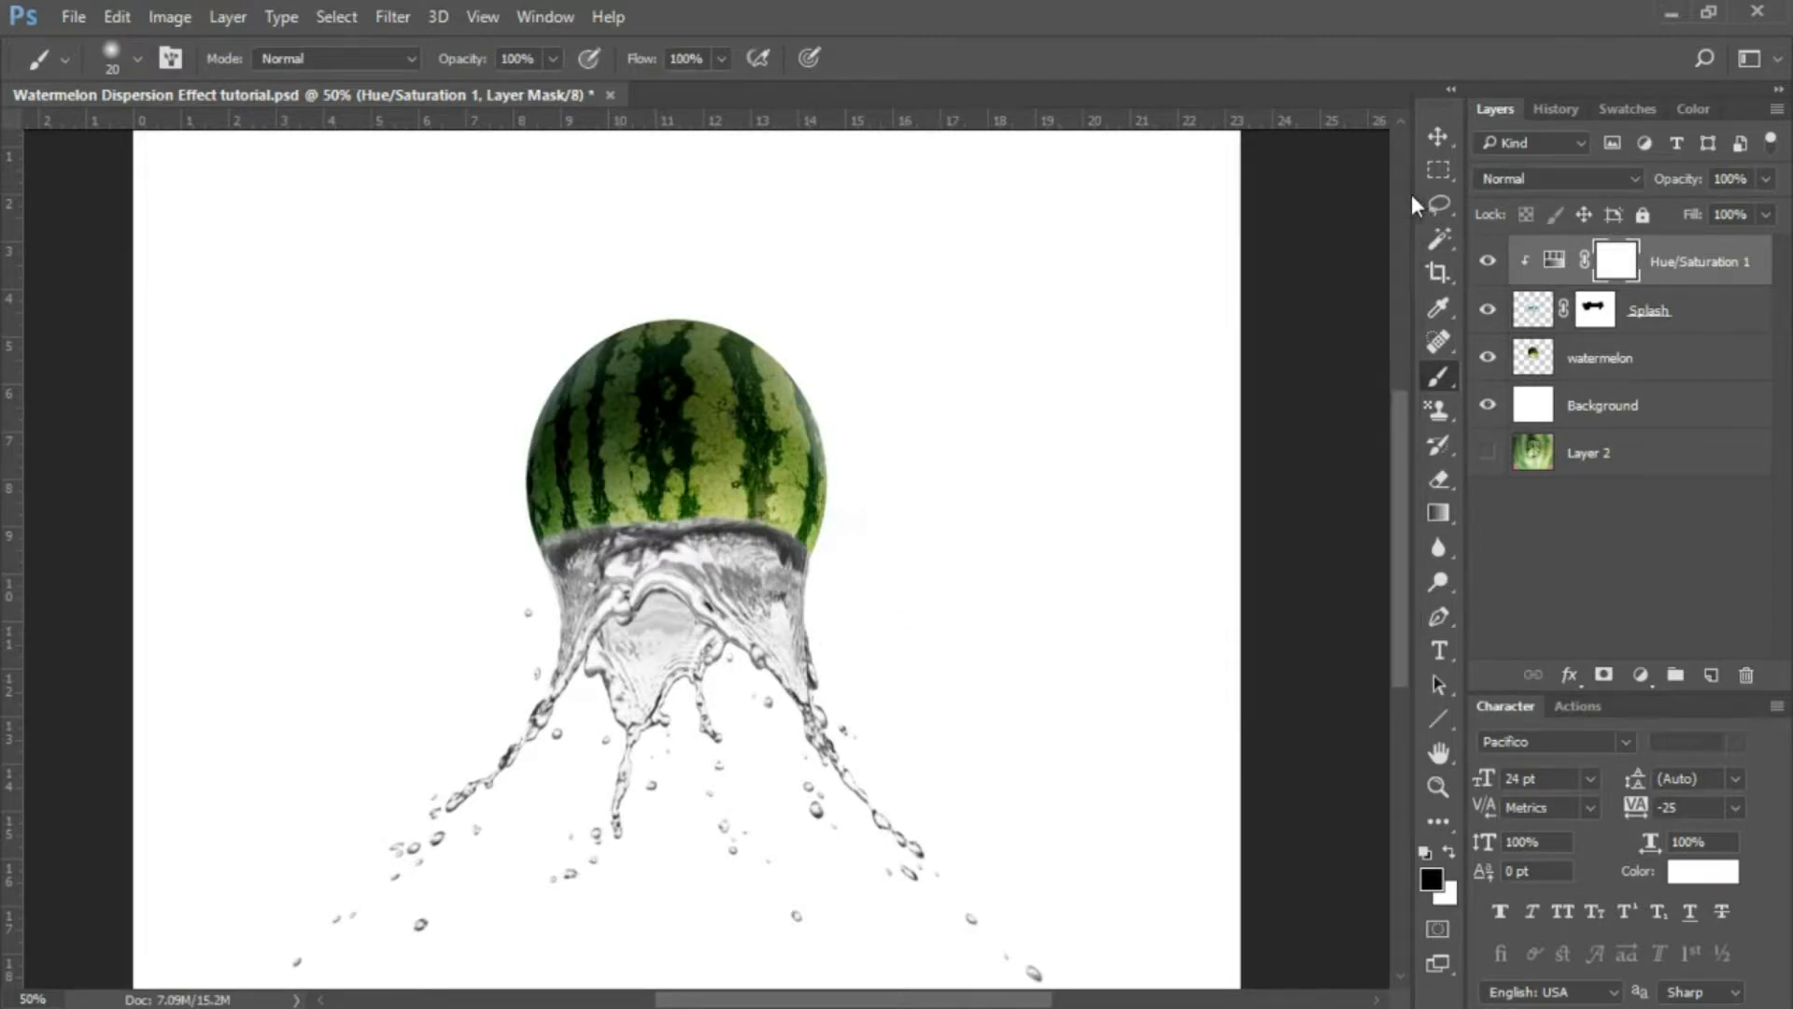
Add a Color Balance adjustment clipped to the splash, with the midtones' magenta-green value at +70.
click(1643, 677)
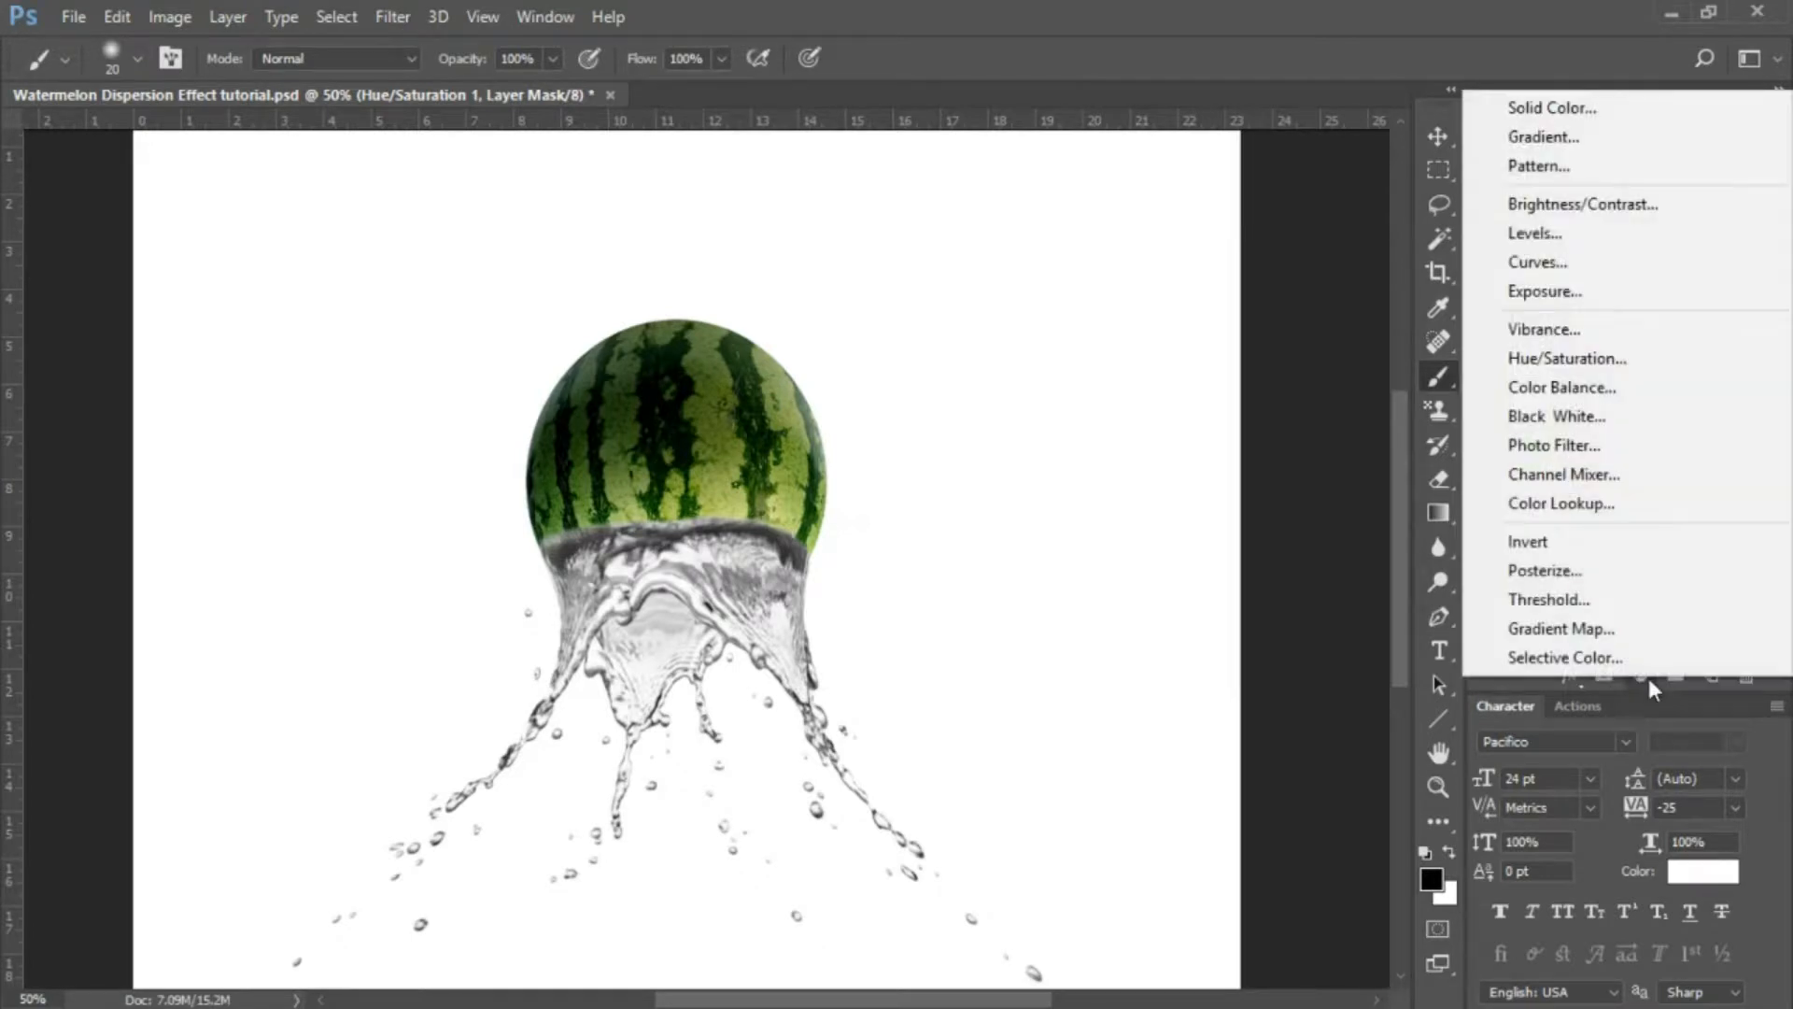
click(1559, 387)
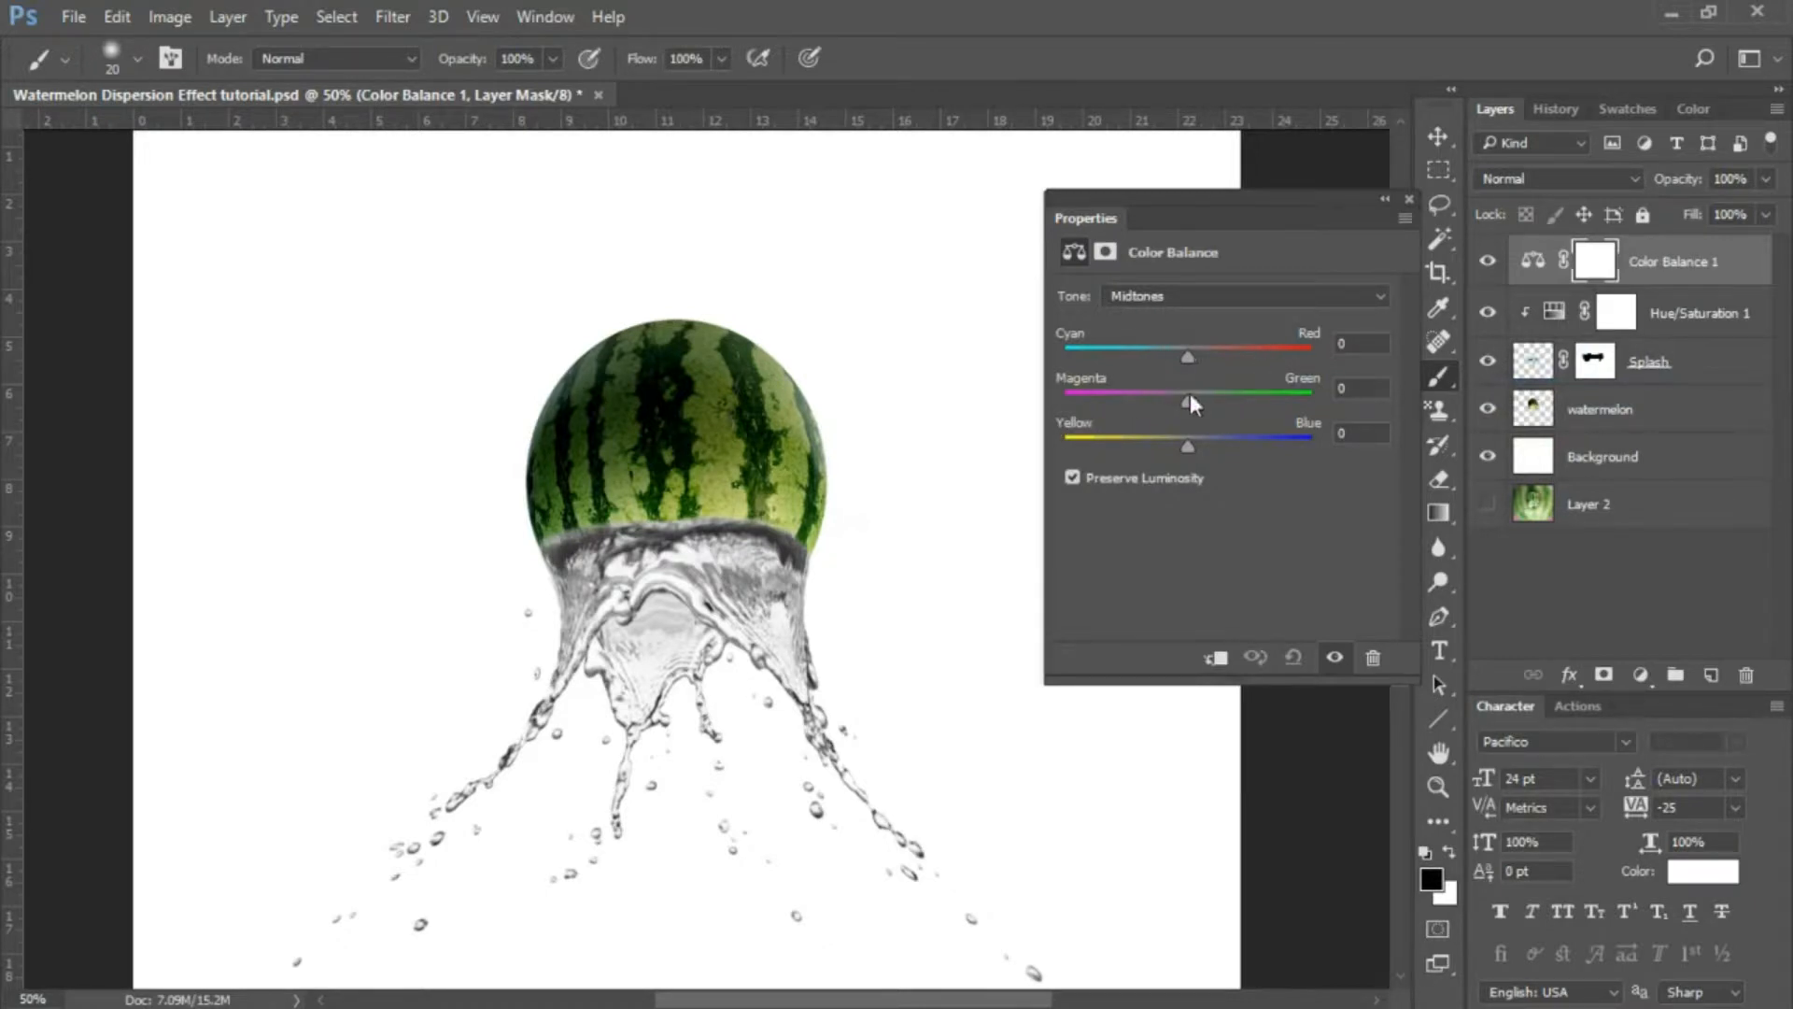
drag(1188, 403, 1276, 398)
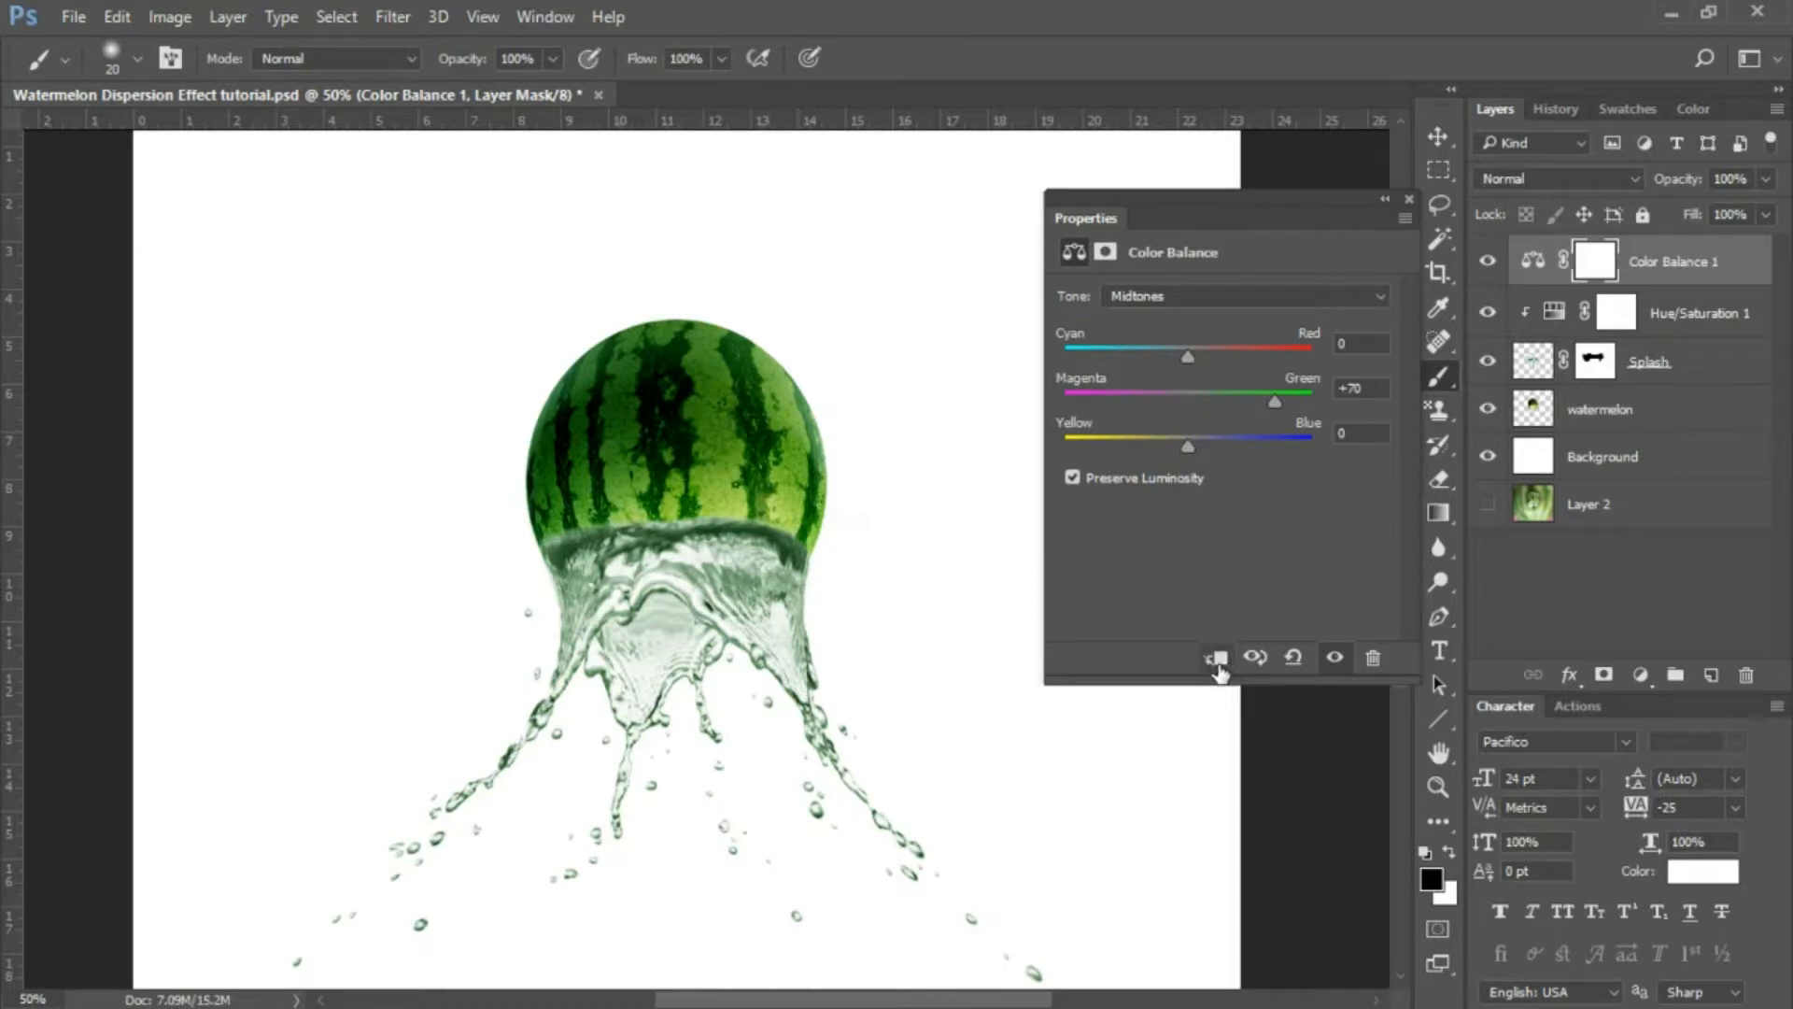
click(1216, 659)
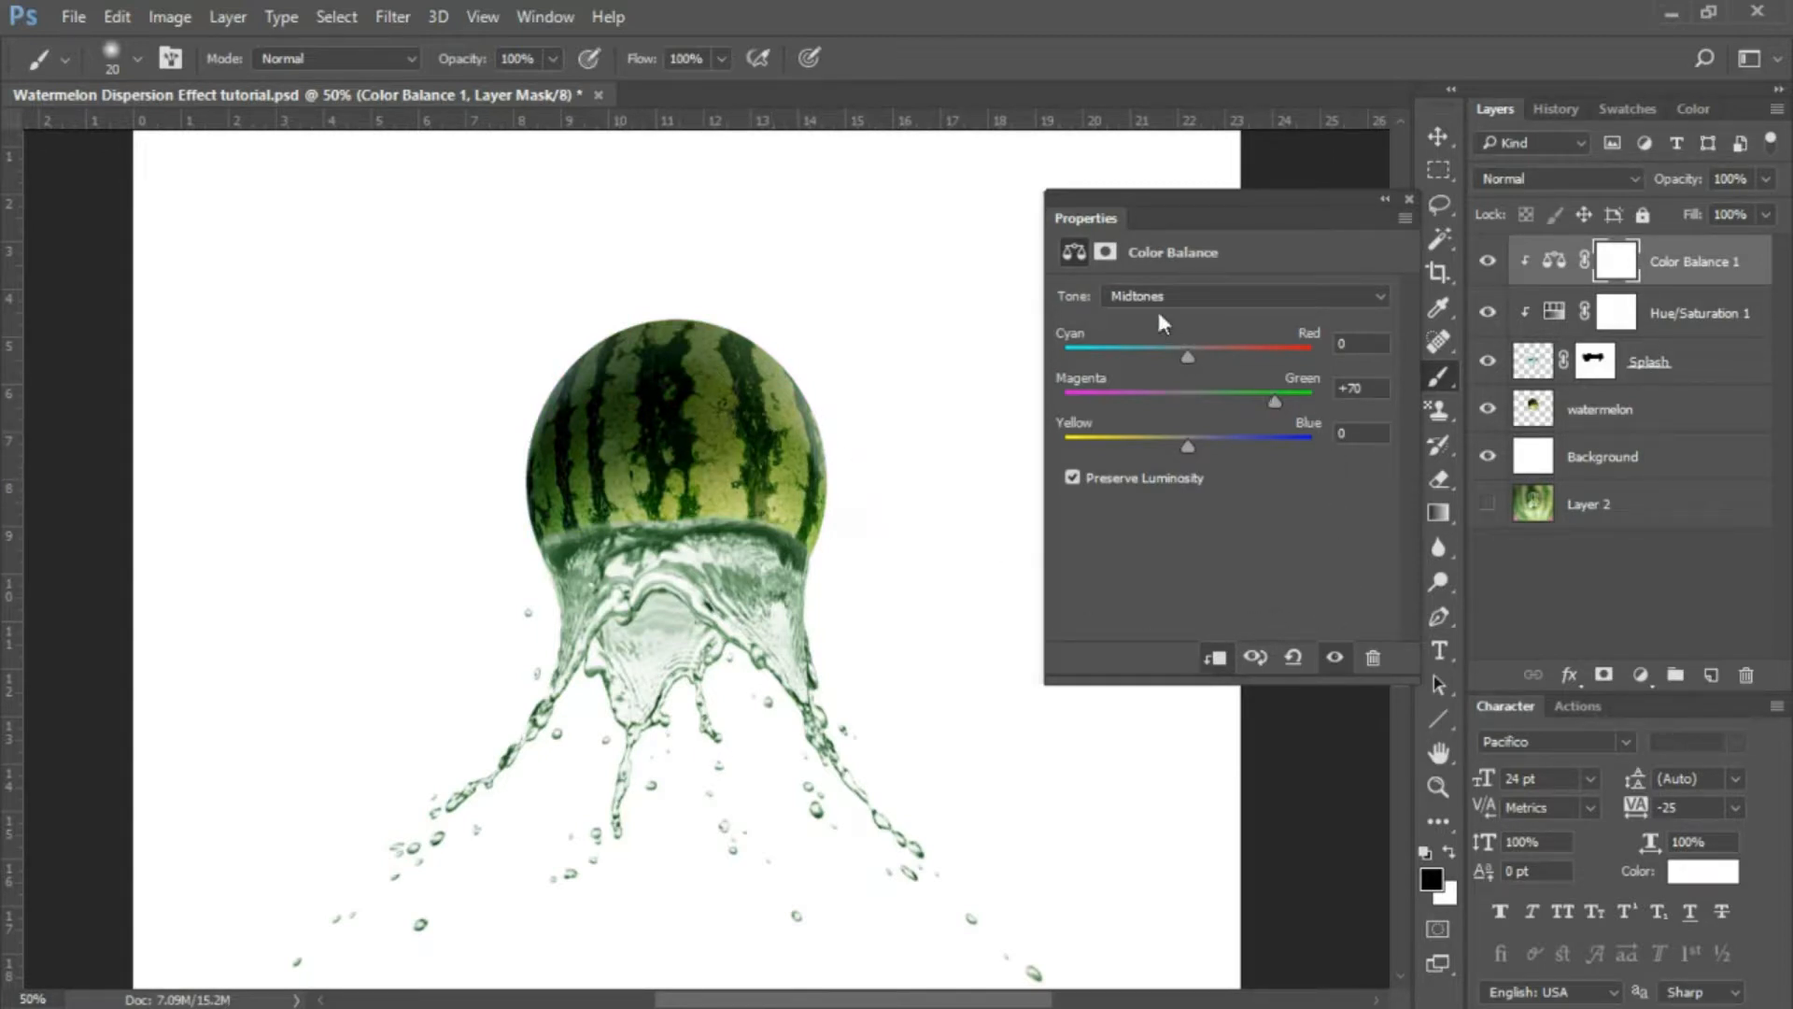
Set the splash's Color Balance highlights to +24 green, trying a blue shift and resetting yellow-blue to 0.
click(1231, 297)
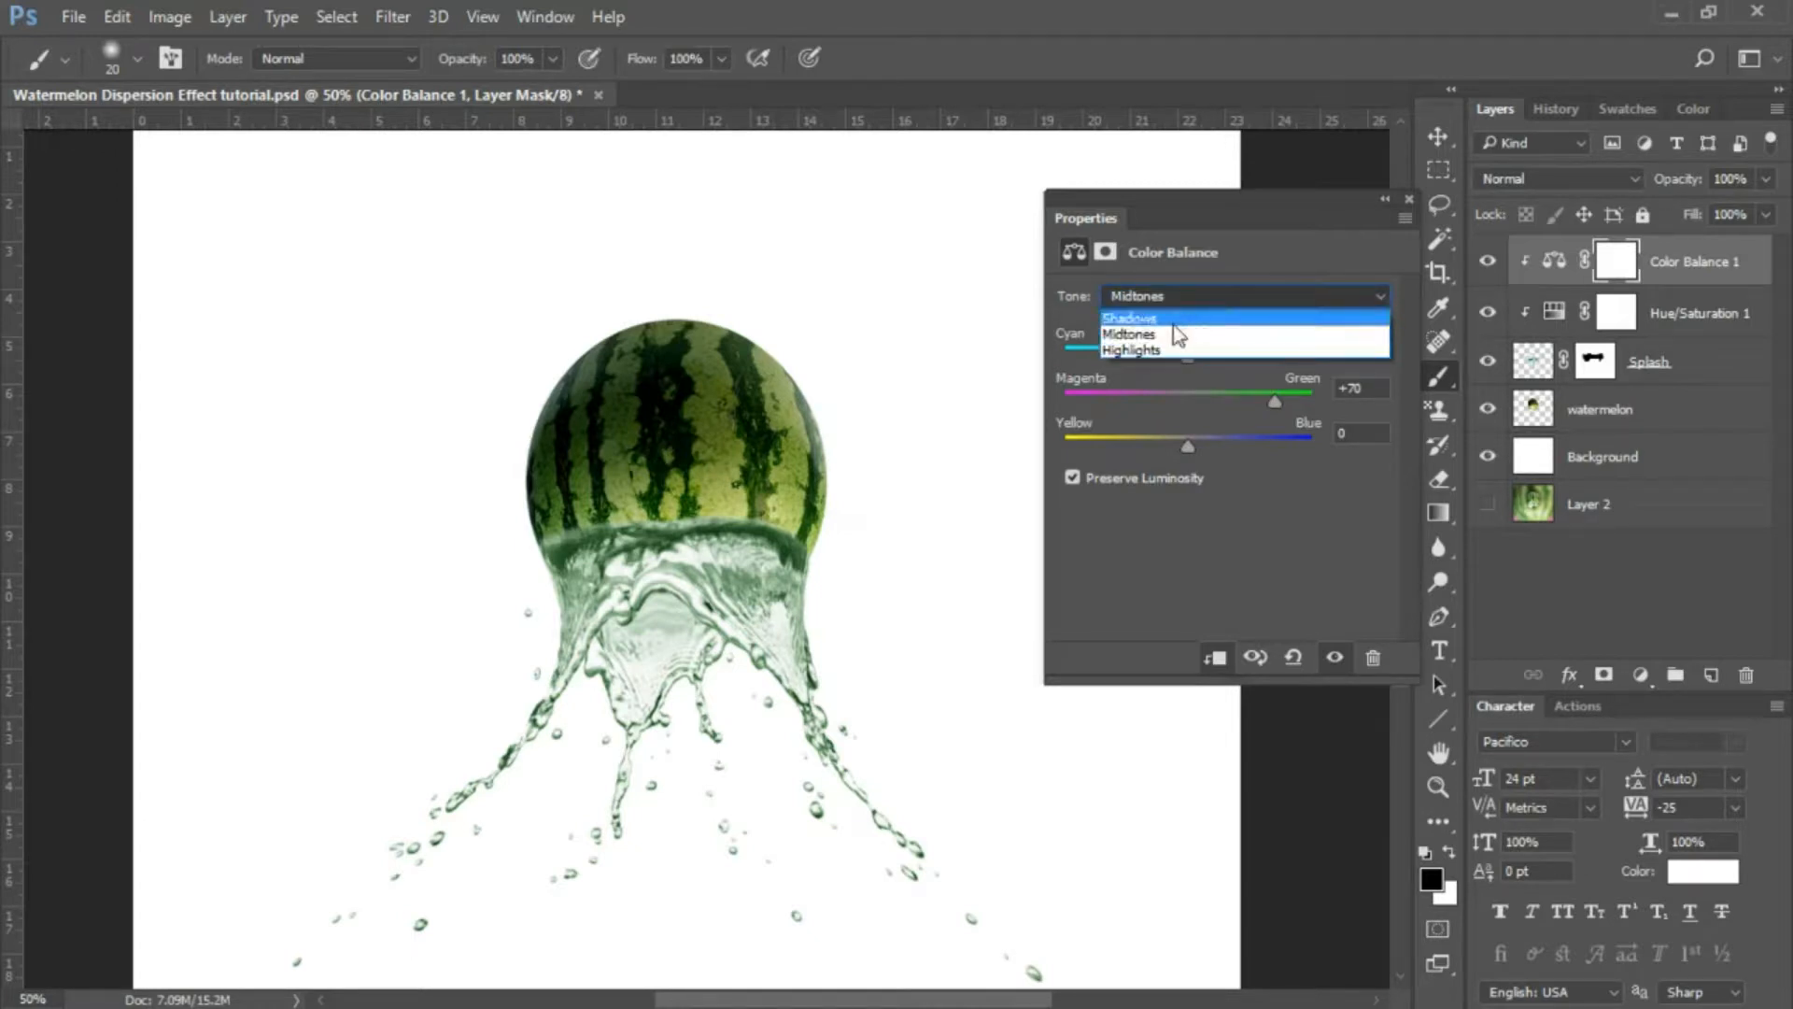
click(1179, 349)
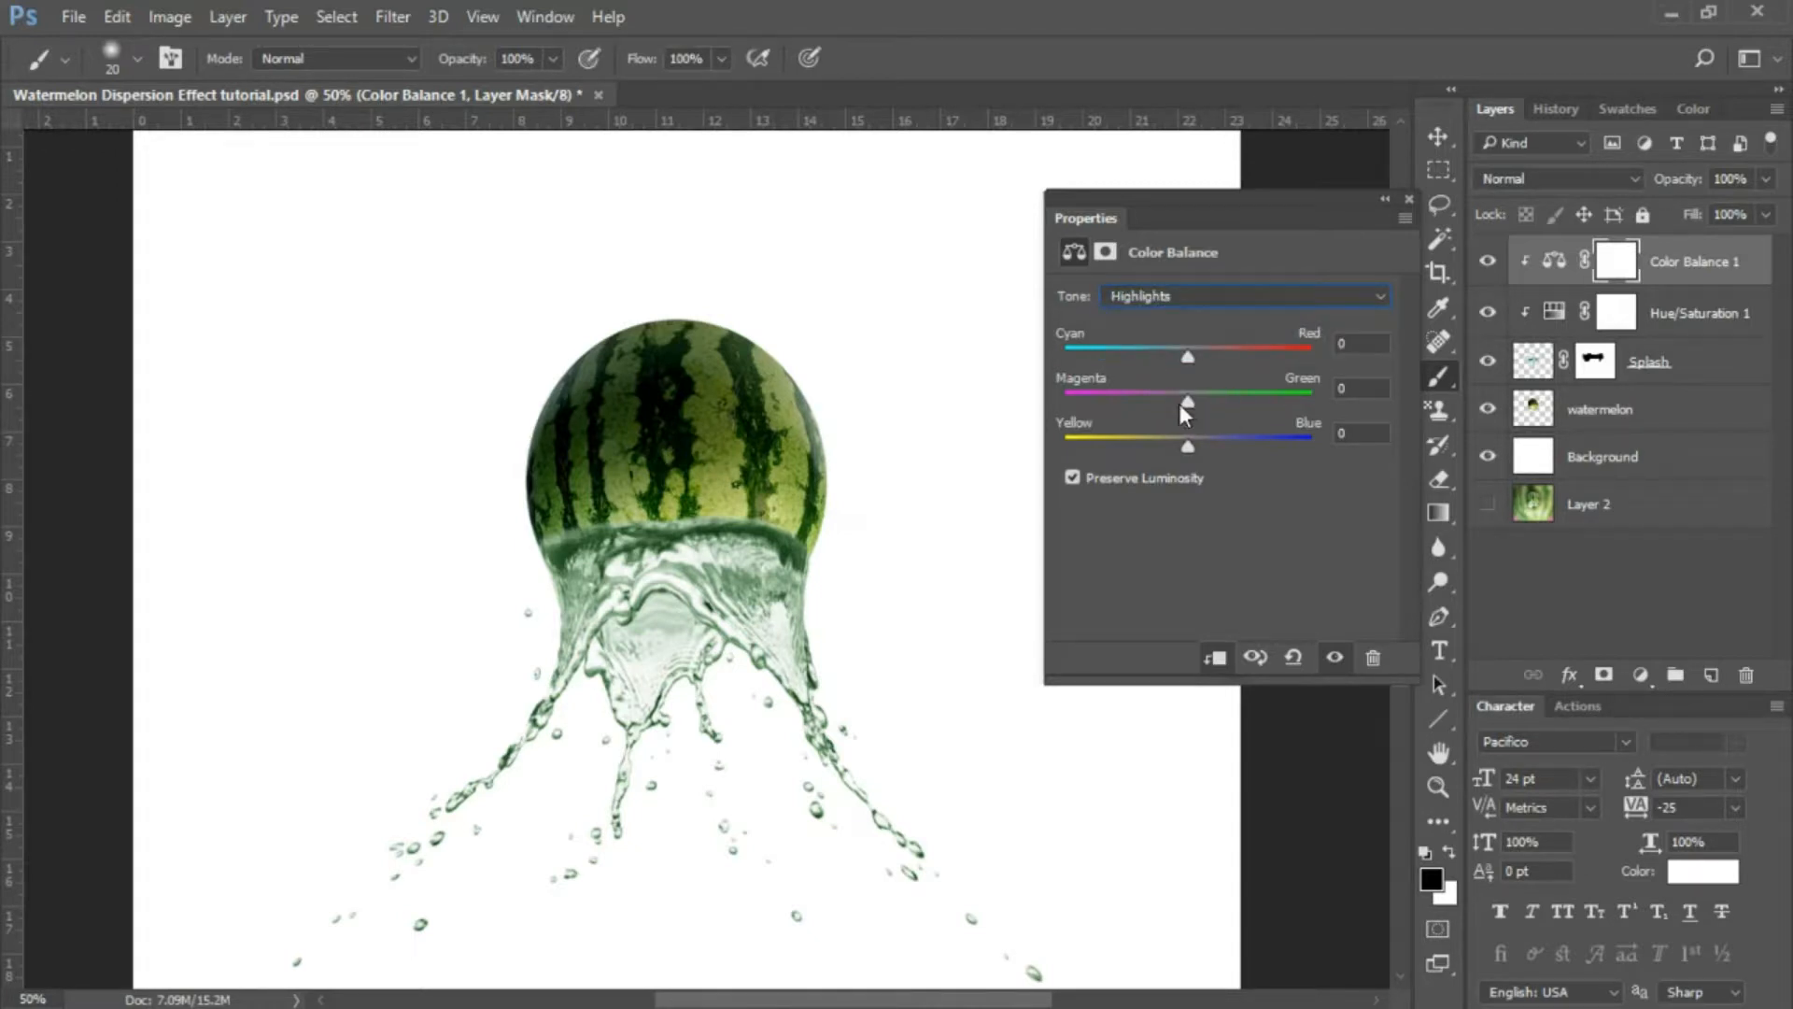
drag(1188, 401, 1226, 401)
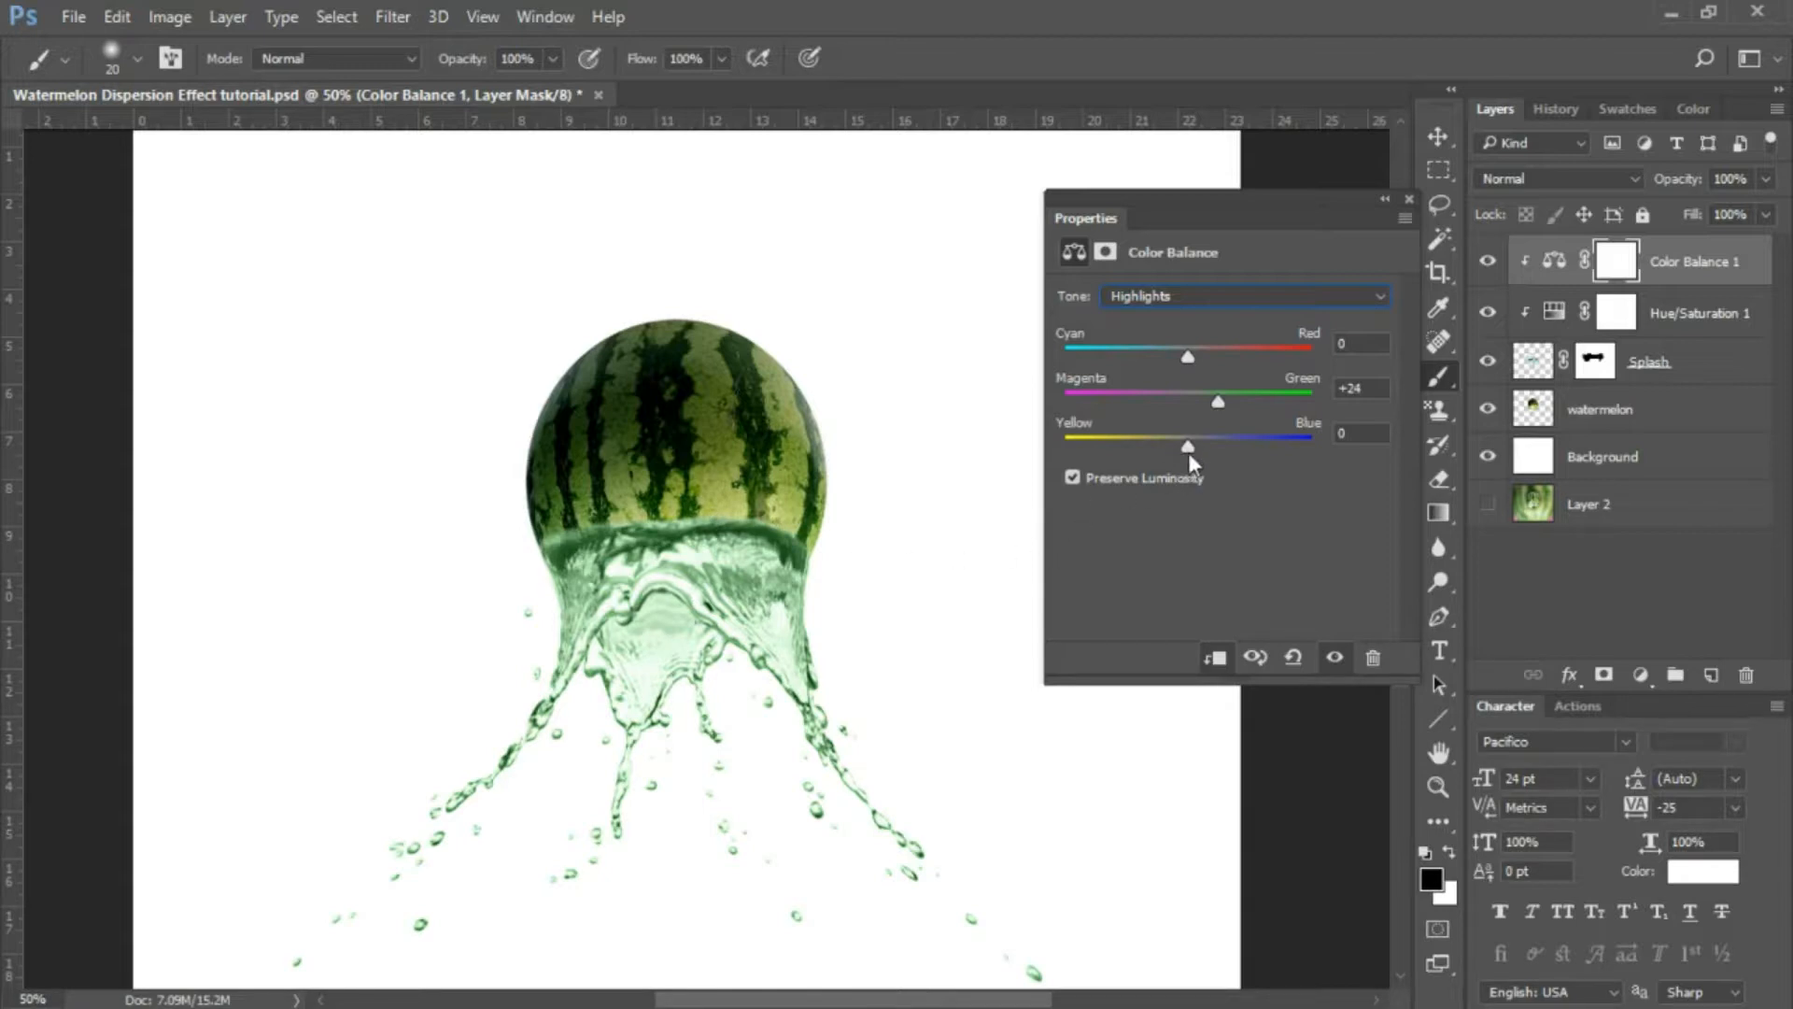
mouse_move(1186, 445)
mouse_down()
mouse_move(1149, 447)
mouse_move(1201, 447)
mouse_up()
double_click(1352, 433)
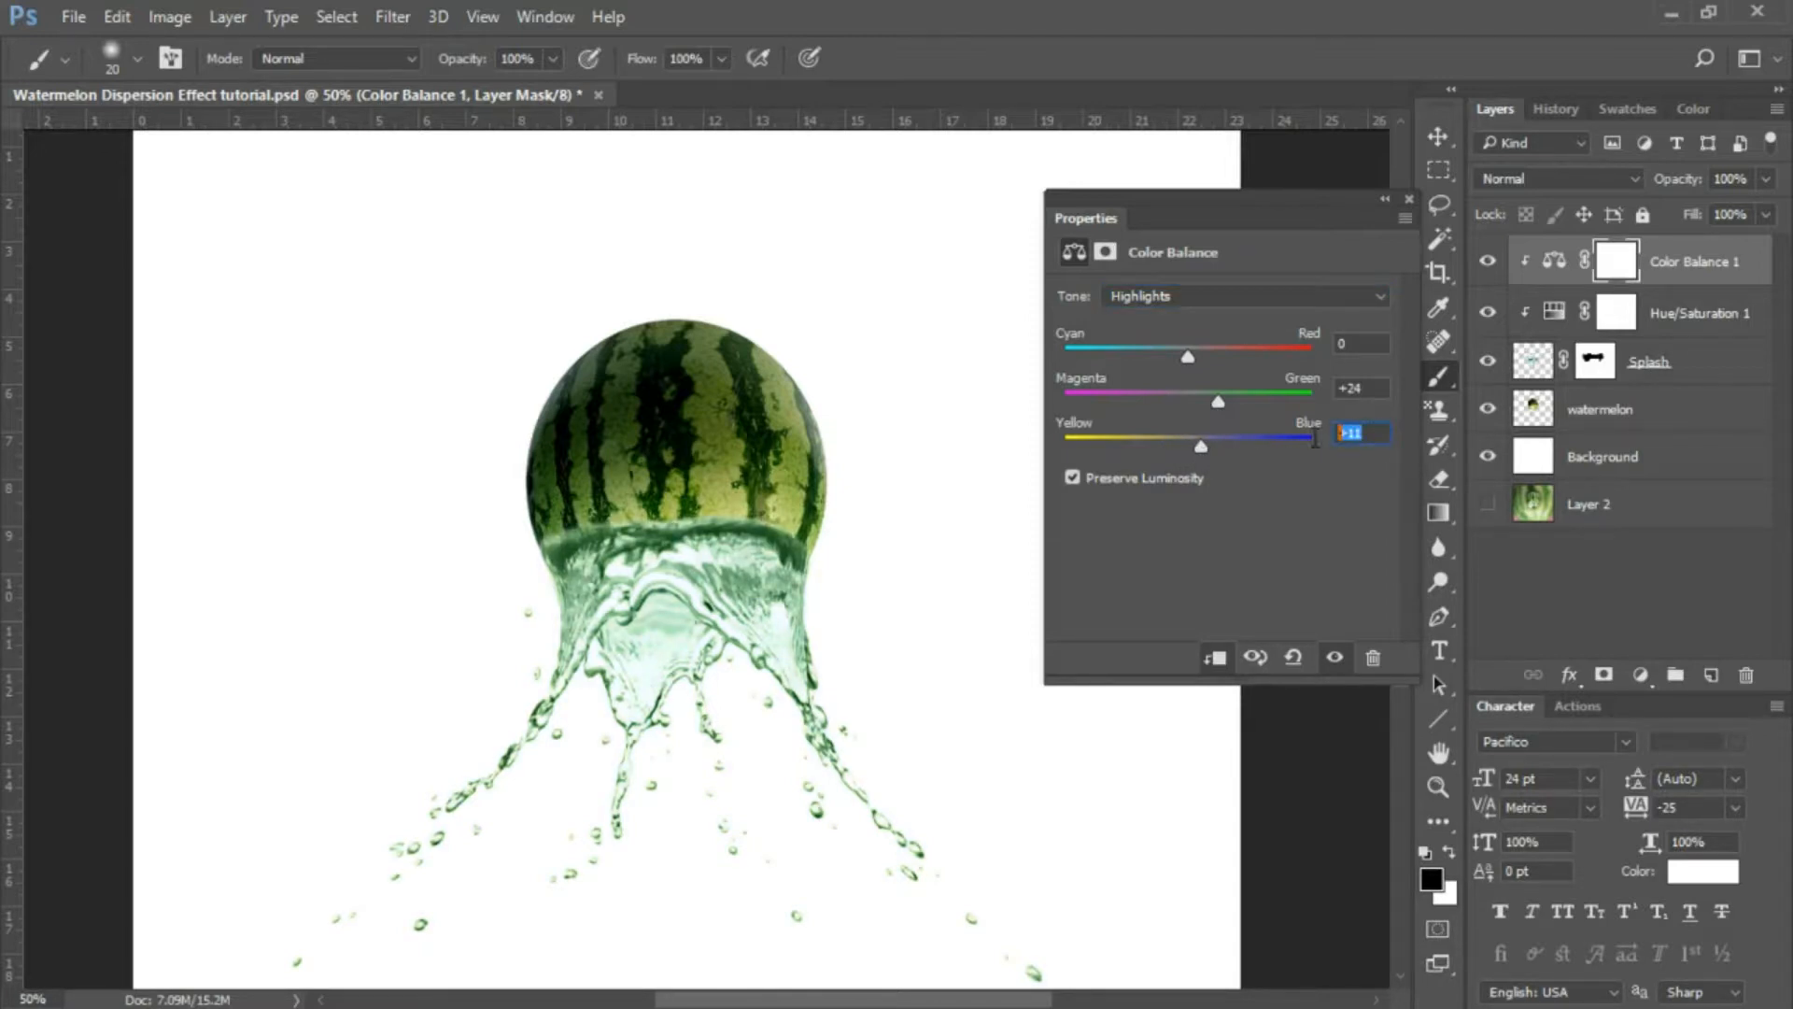
text(0)
Set the magenta-green value of the splash's Color Balance shadows to +16.
click(1231, 308)
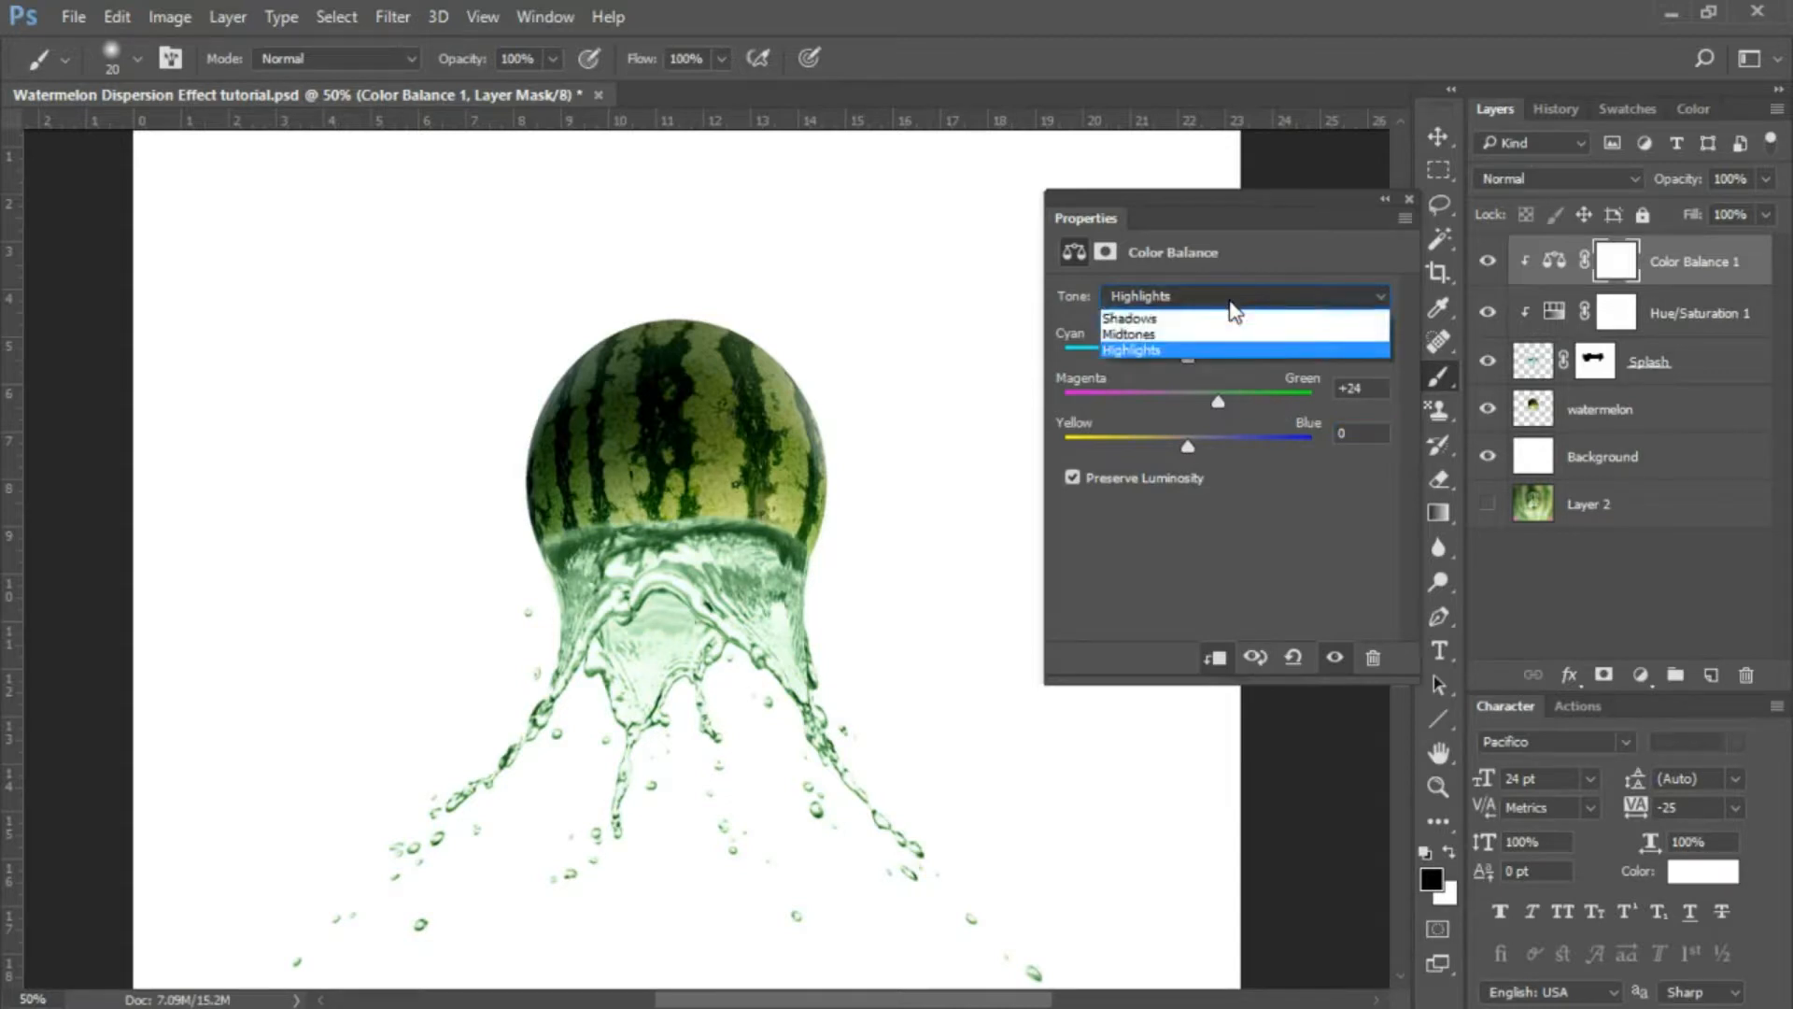
click(1190, 327)
drag(1189, 406, 1212, 415)
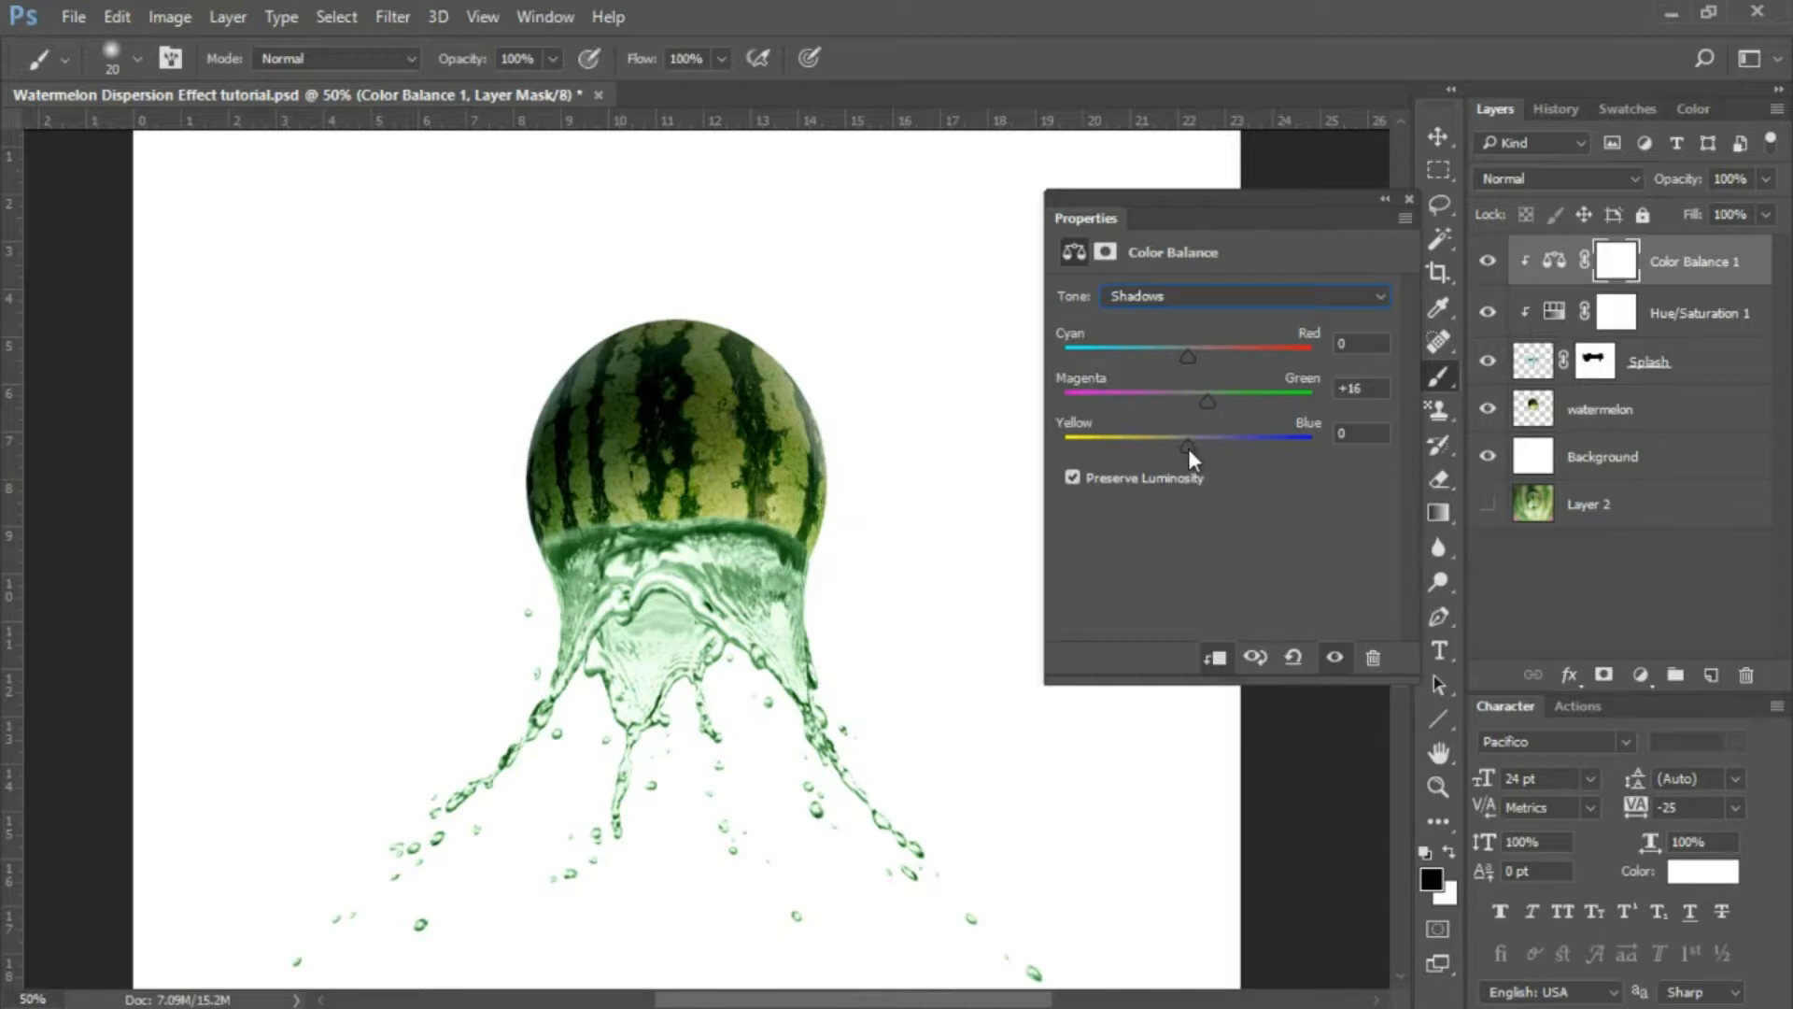
drag(1188, 449, 1186, 449)
click(1411, 199)
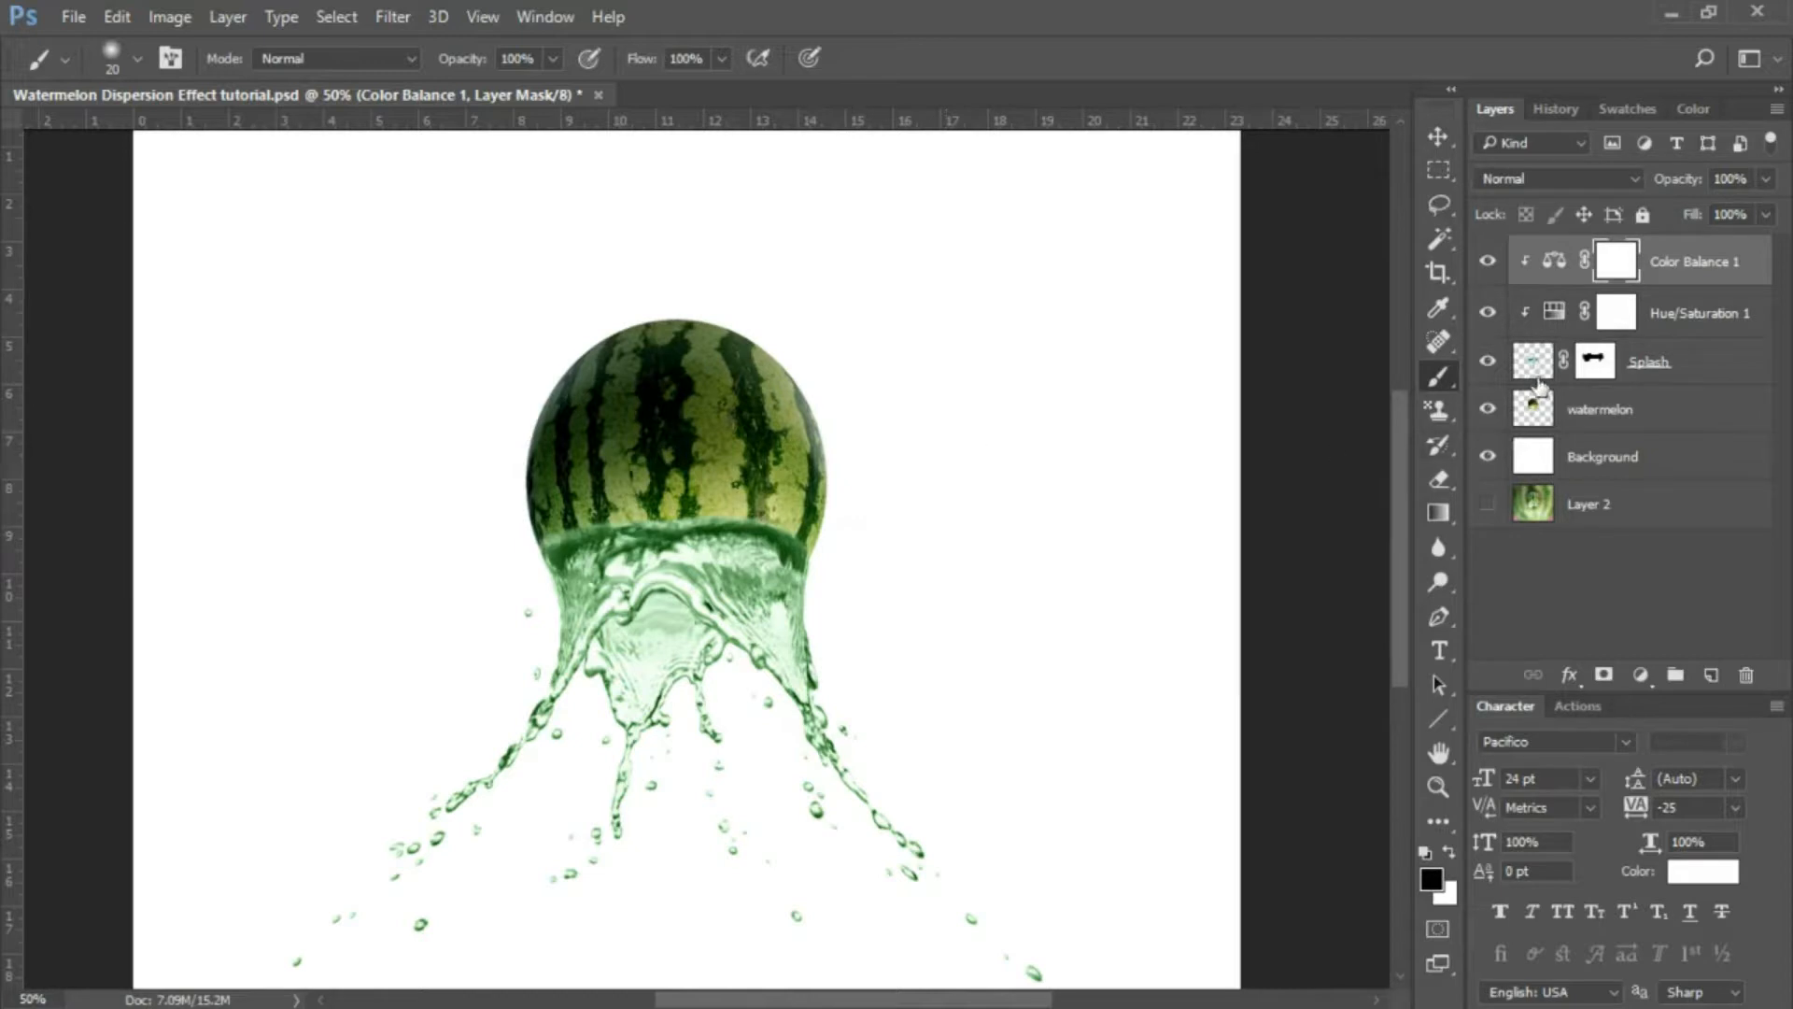
Add a Color Balance adjustment clipped to the watermelon layer, with midtones at +24 magenta-green and -15 yellow-blue.
click(1639, 411)
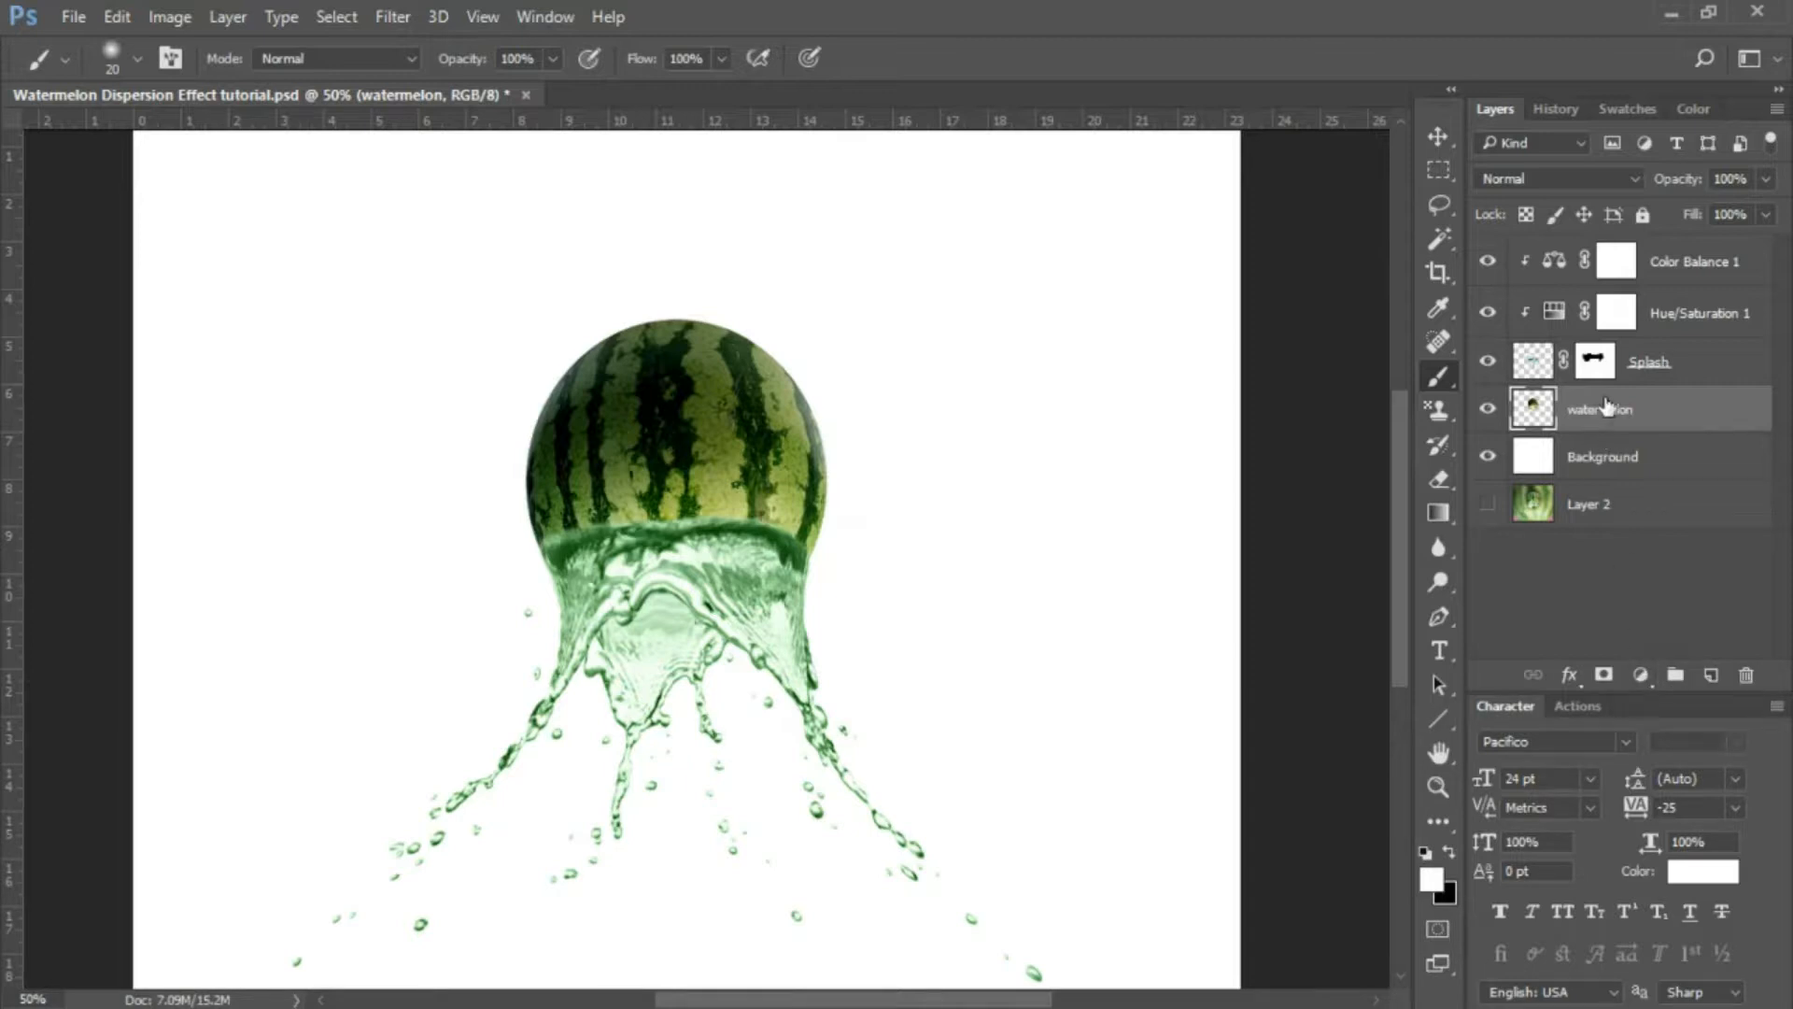
click(1637, 673)
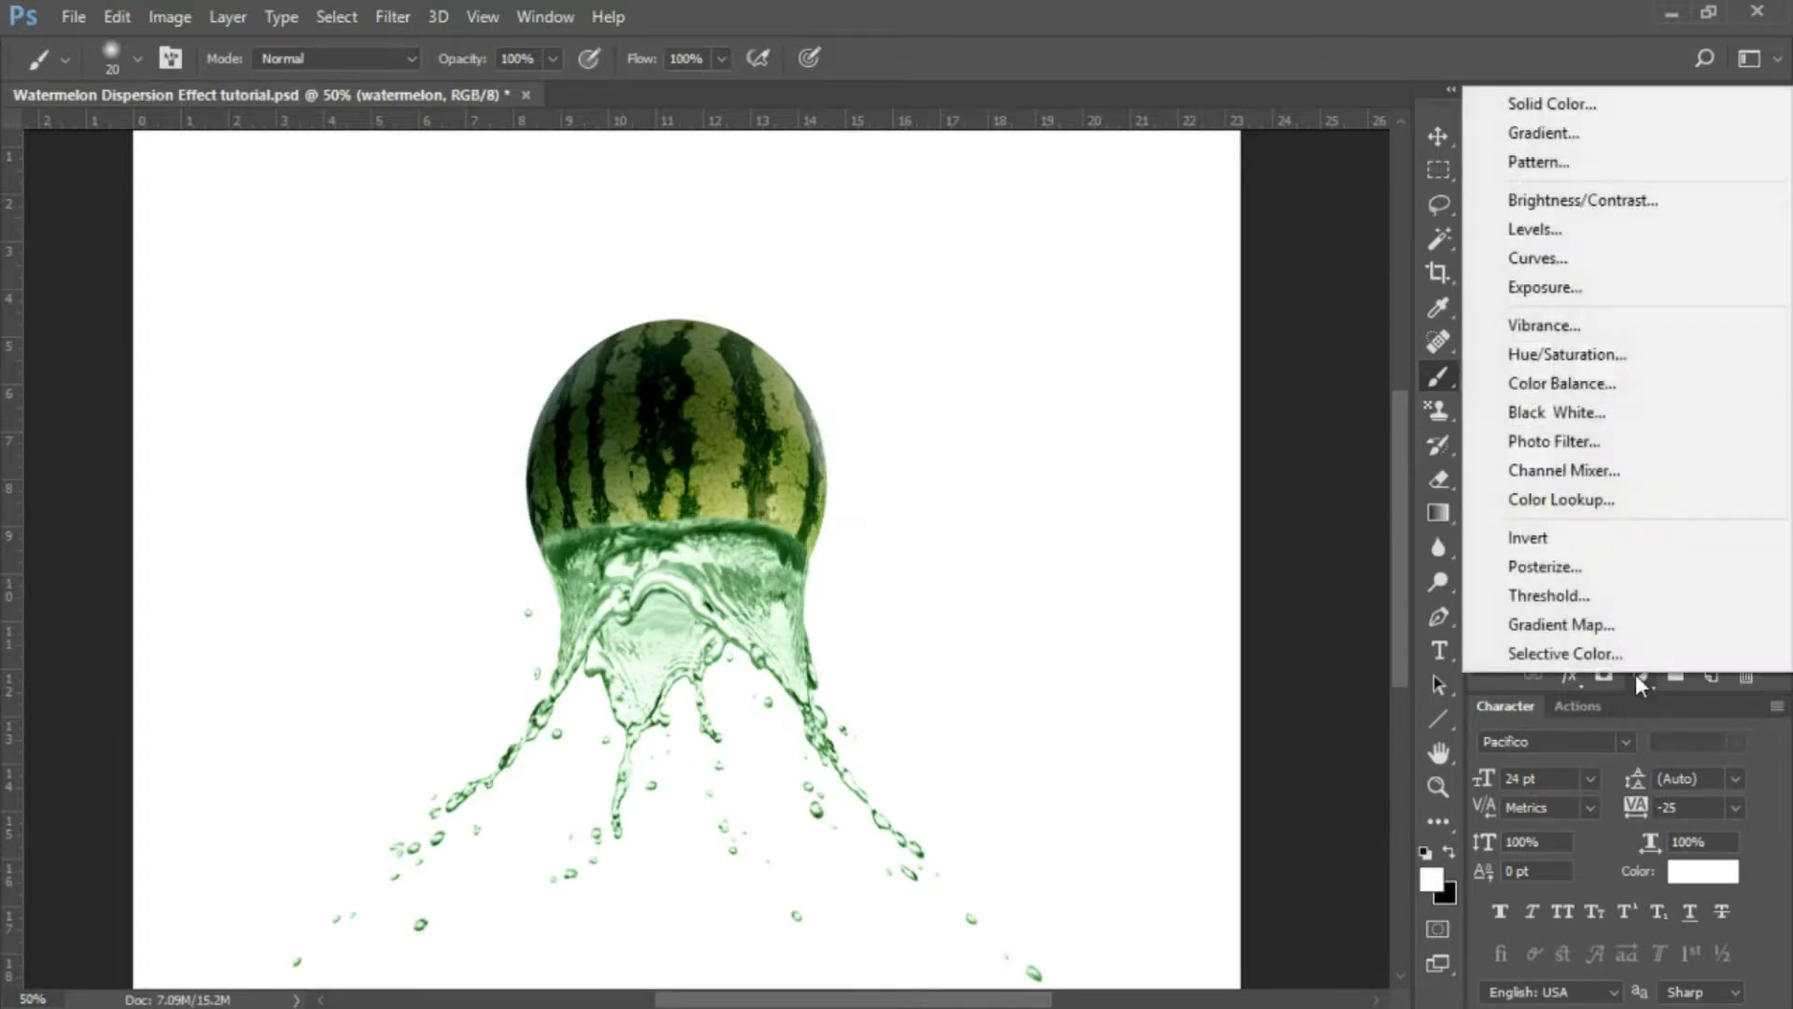
click(1599, 385)
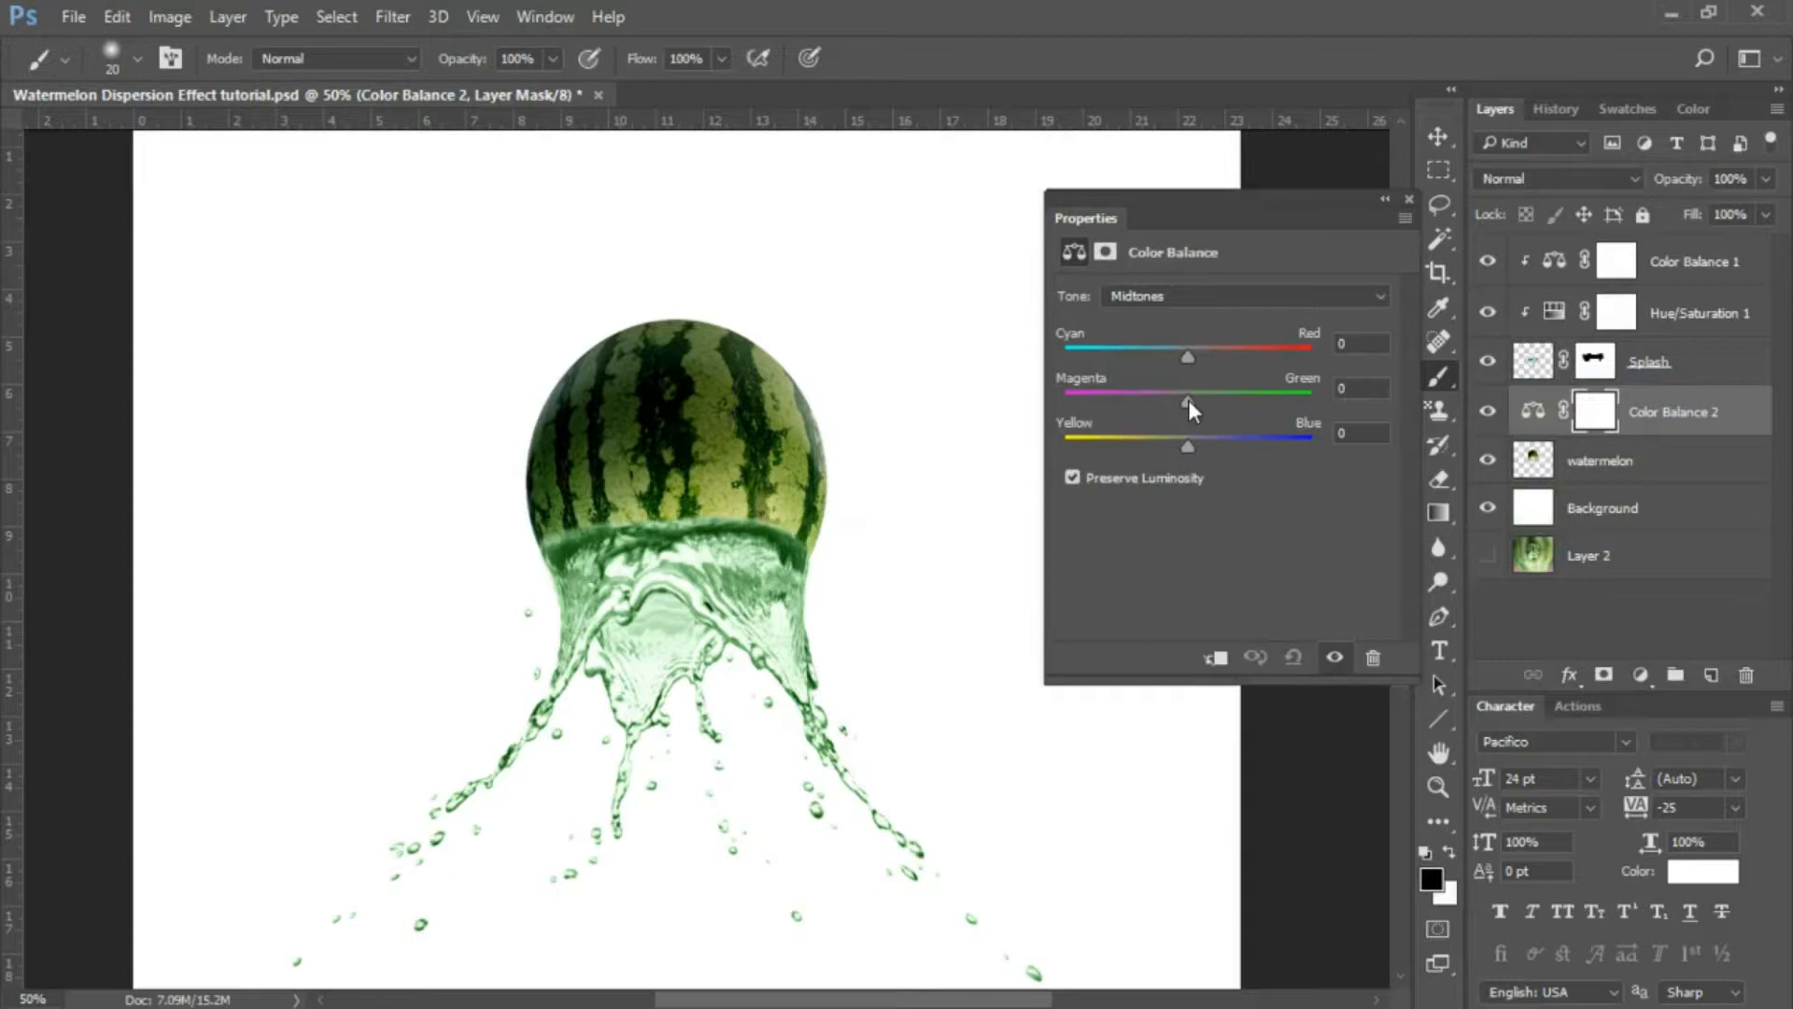
drag(1189, 400, 1174, 446)
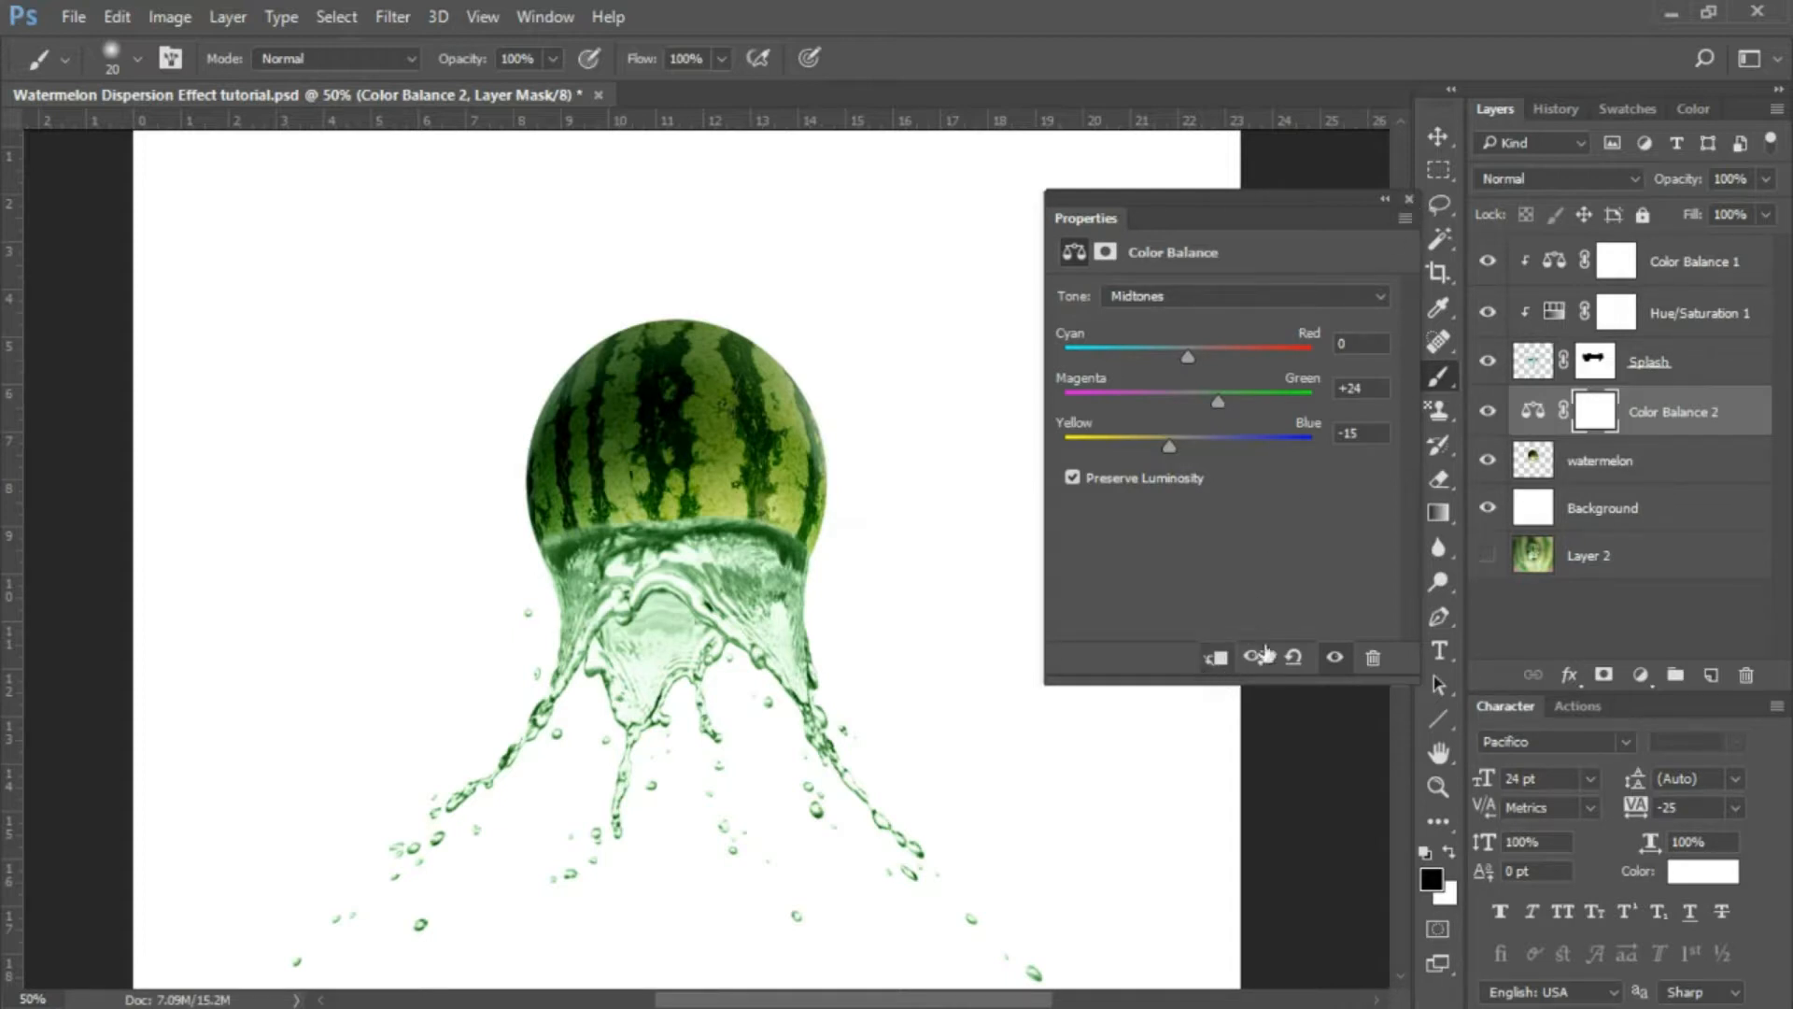
click(1219, 662)
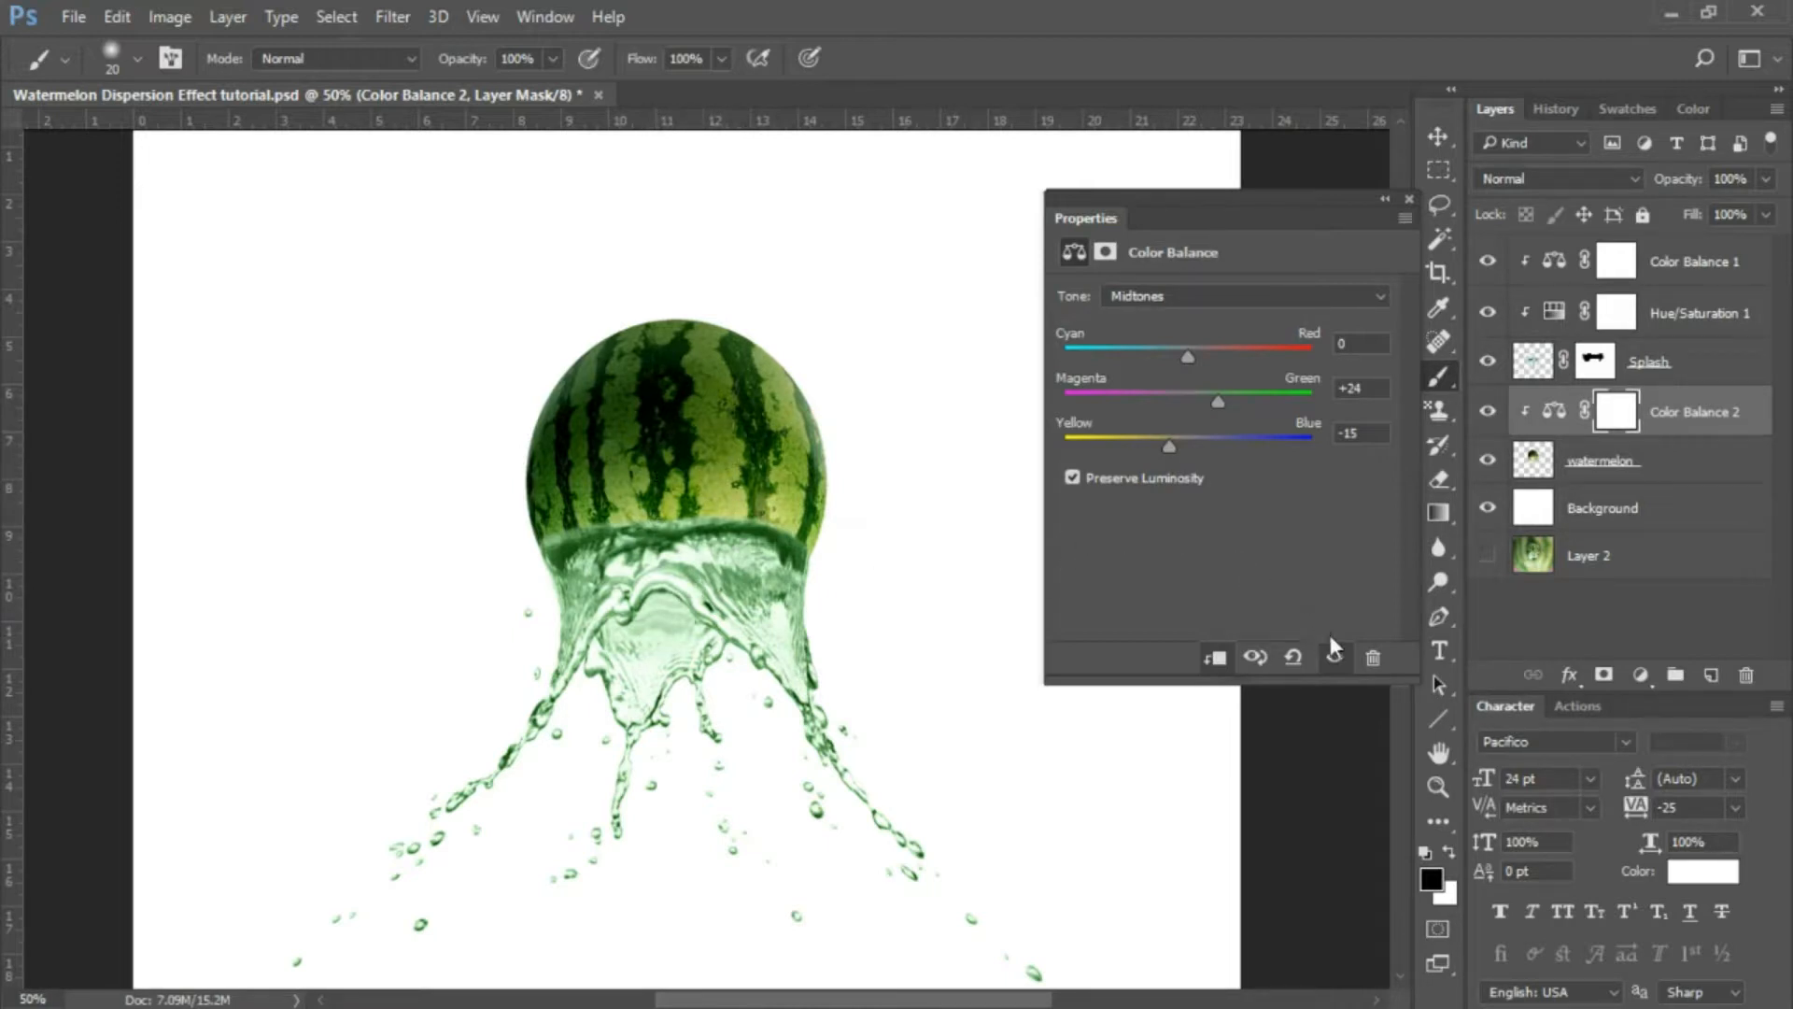
click(1409, 199)
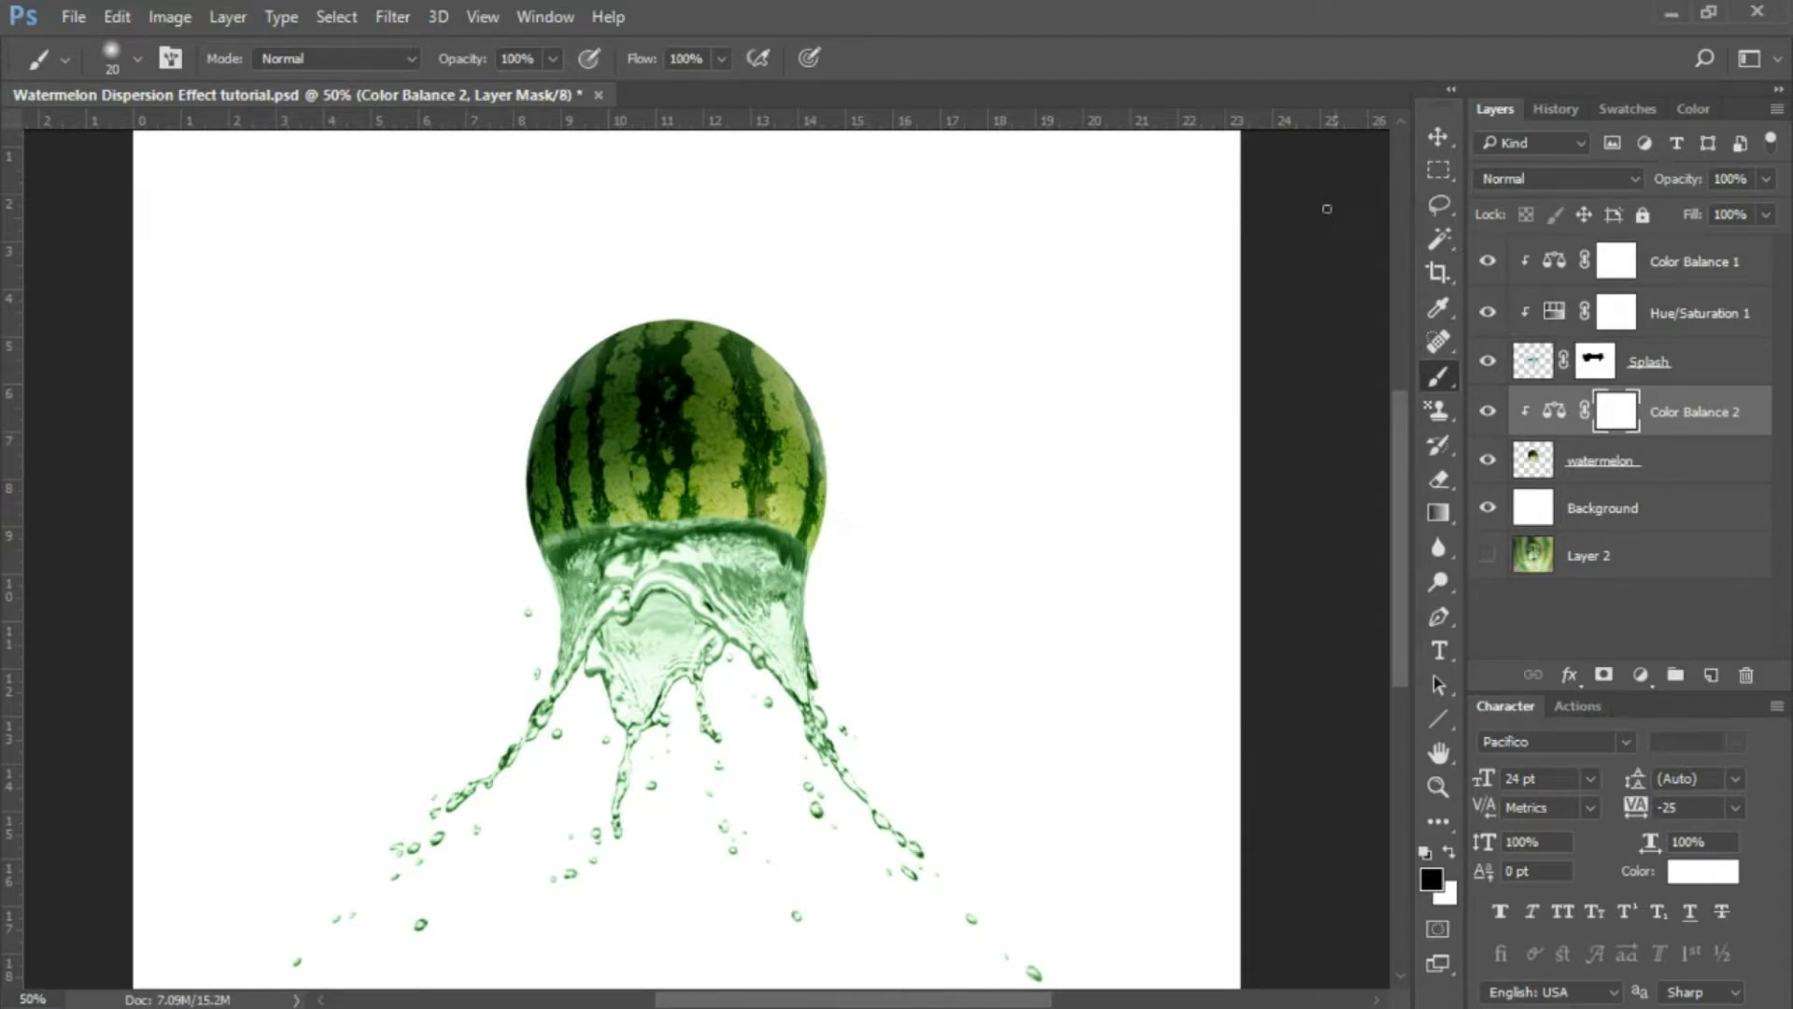
key(ctrl+minus)
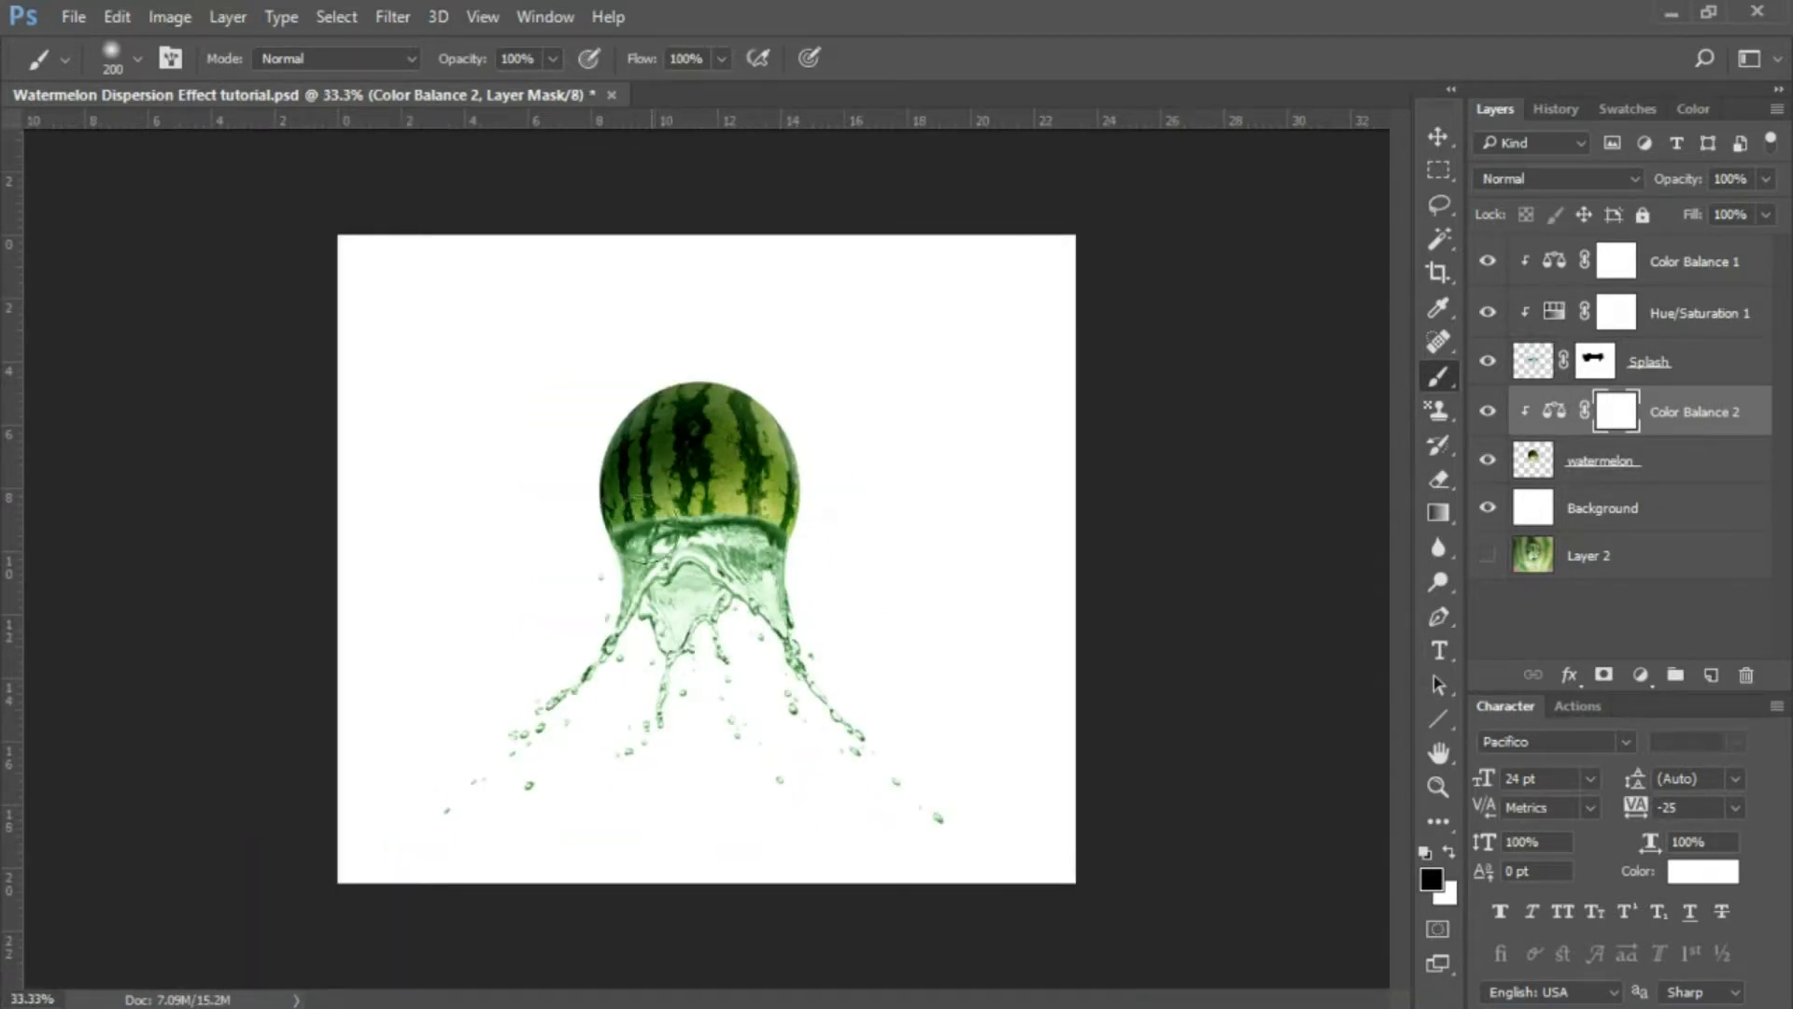
Paint black on the Splash layer mask with the 200 px soft brush to blend the splash's dark upper edge into the rind.
click(1594, 364)
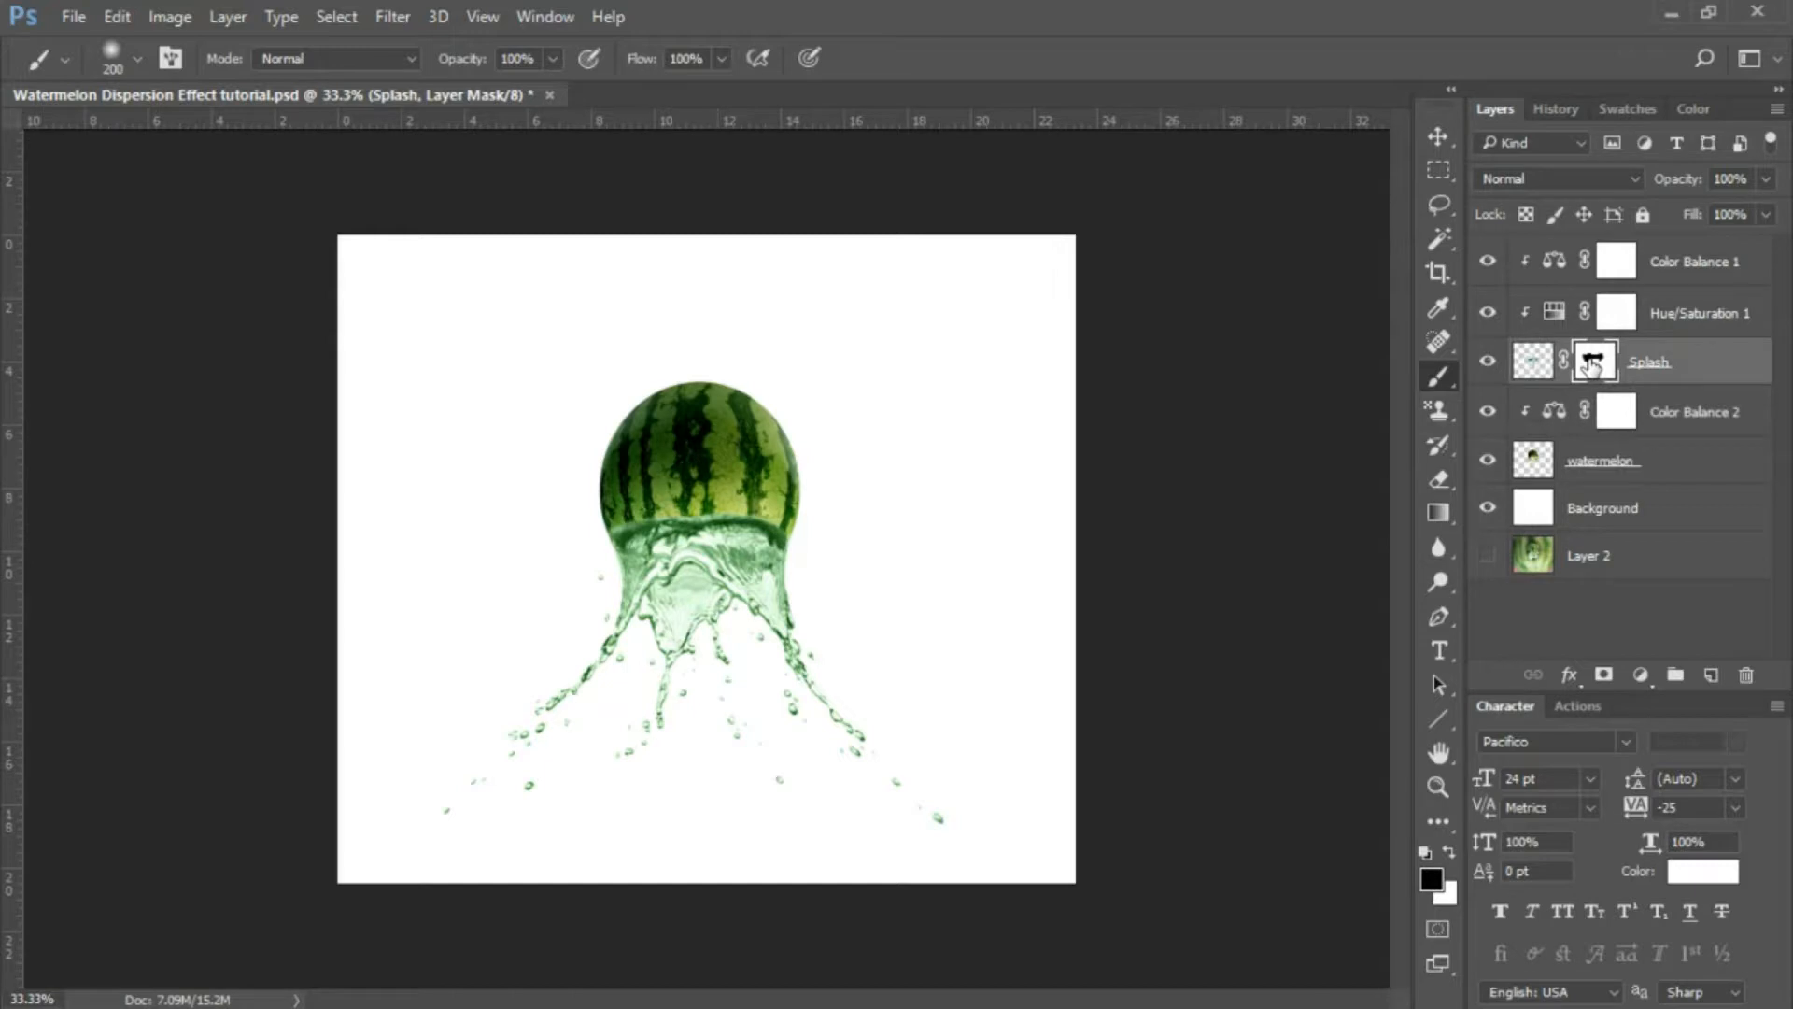
click(1438, 789)
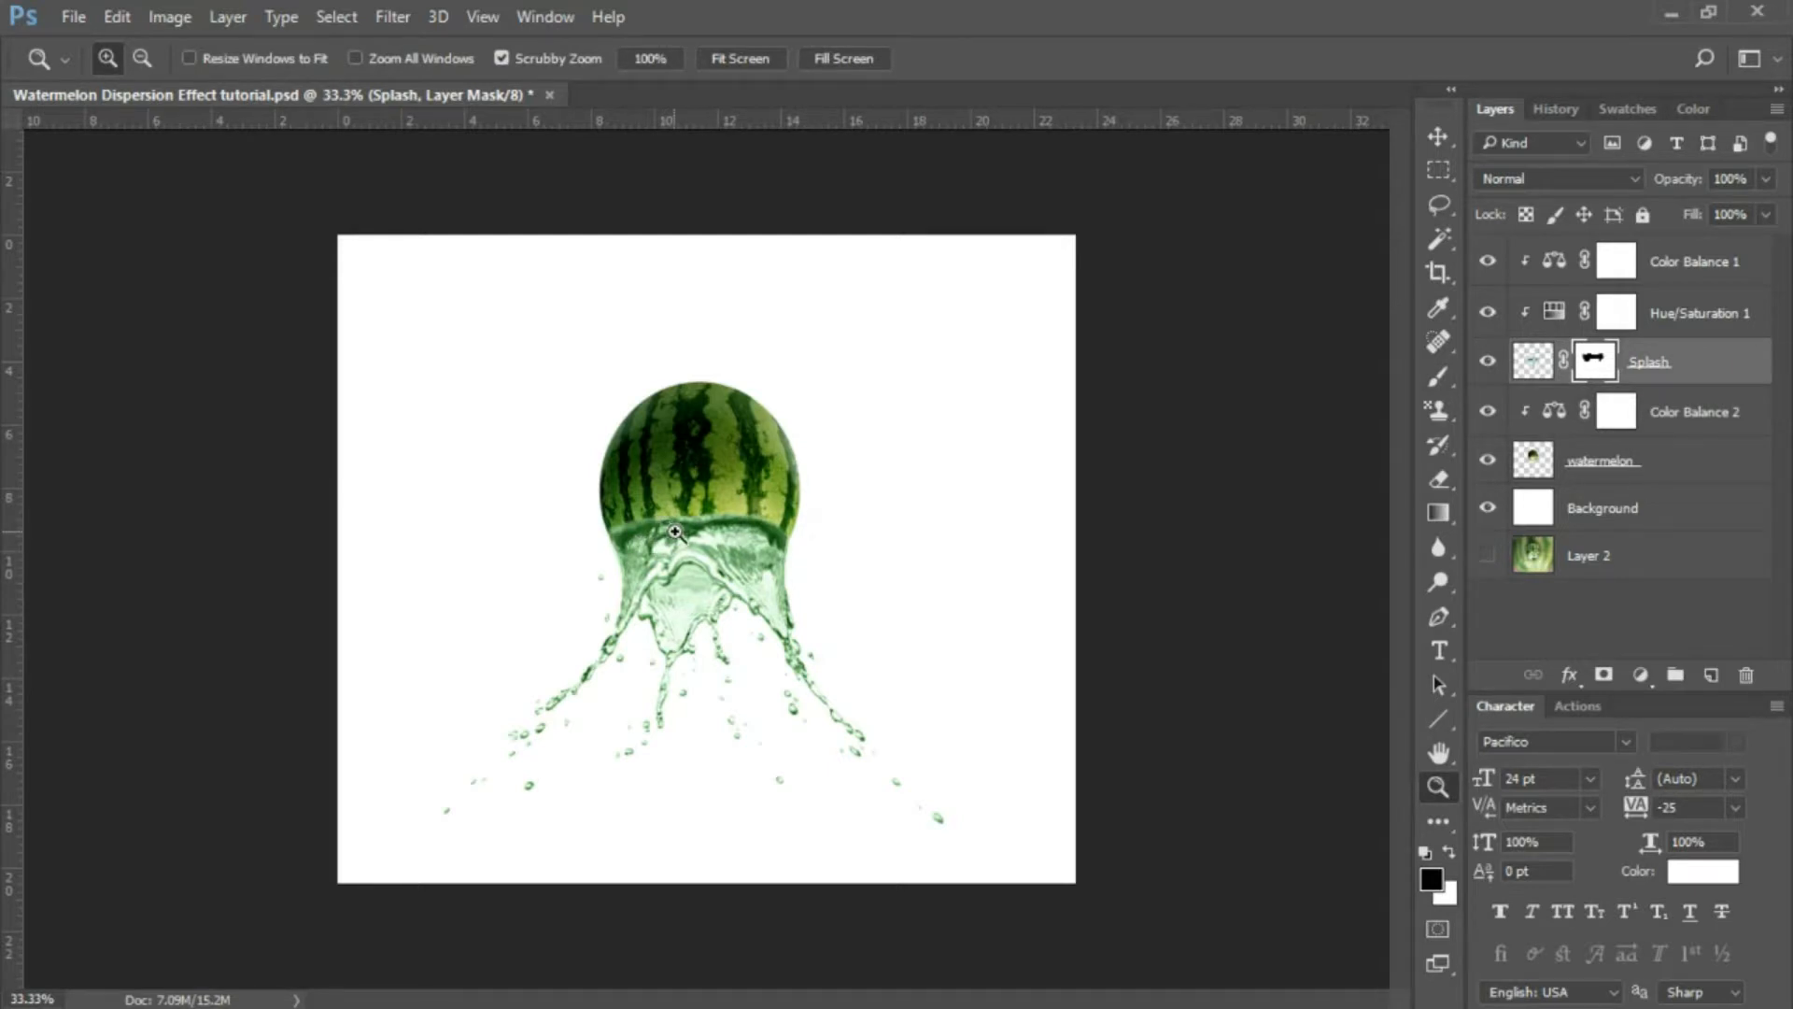
drag(674, 534, 830, 526)
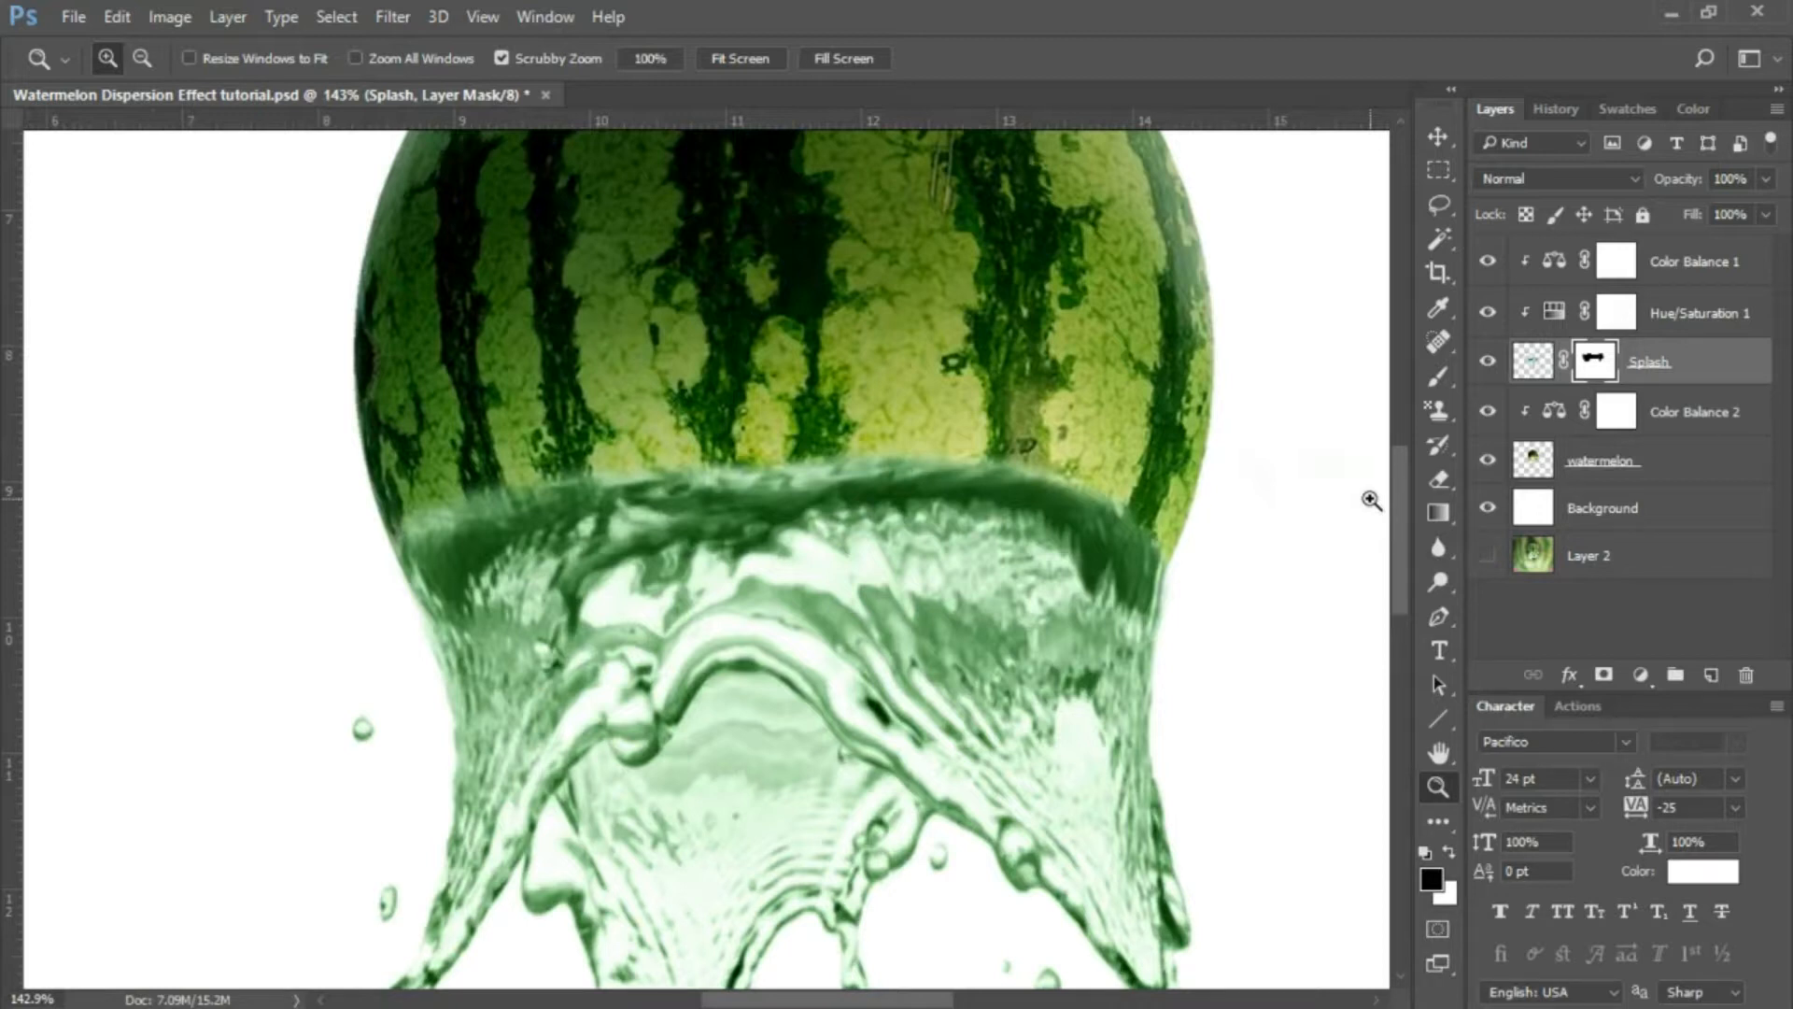
key(ctrl+1)
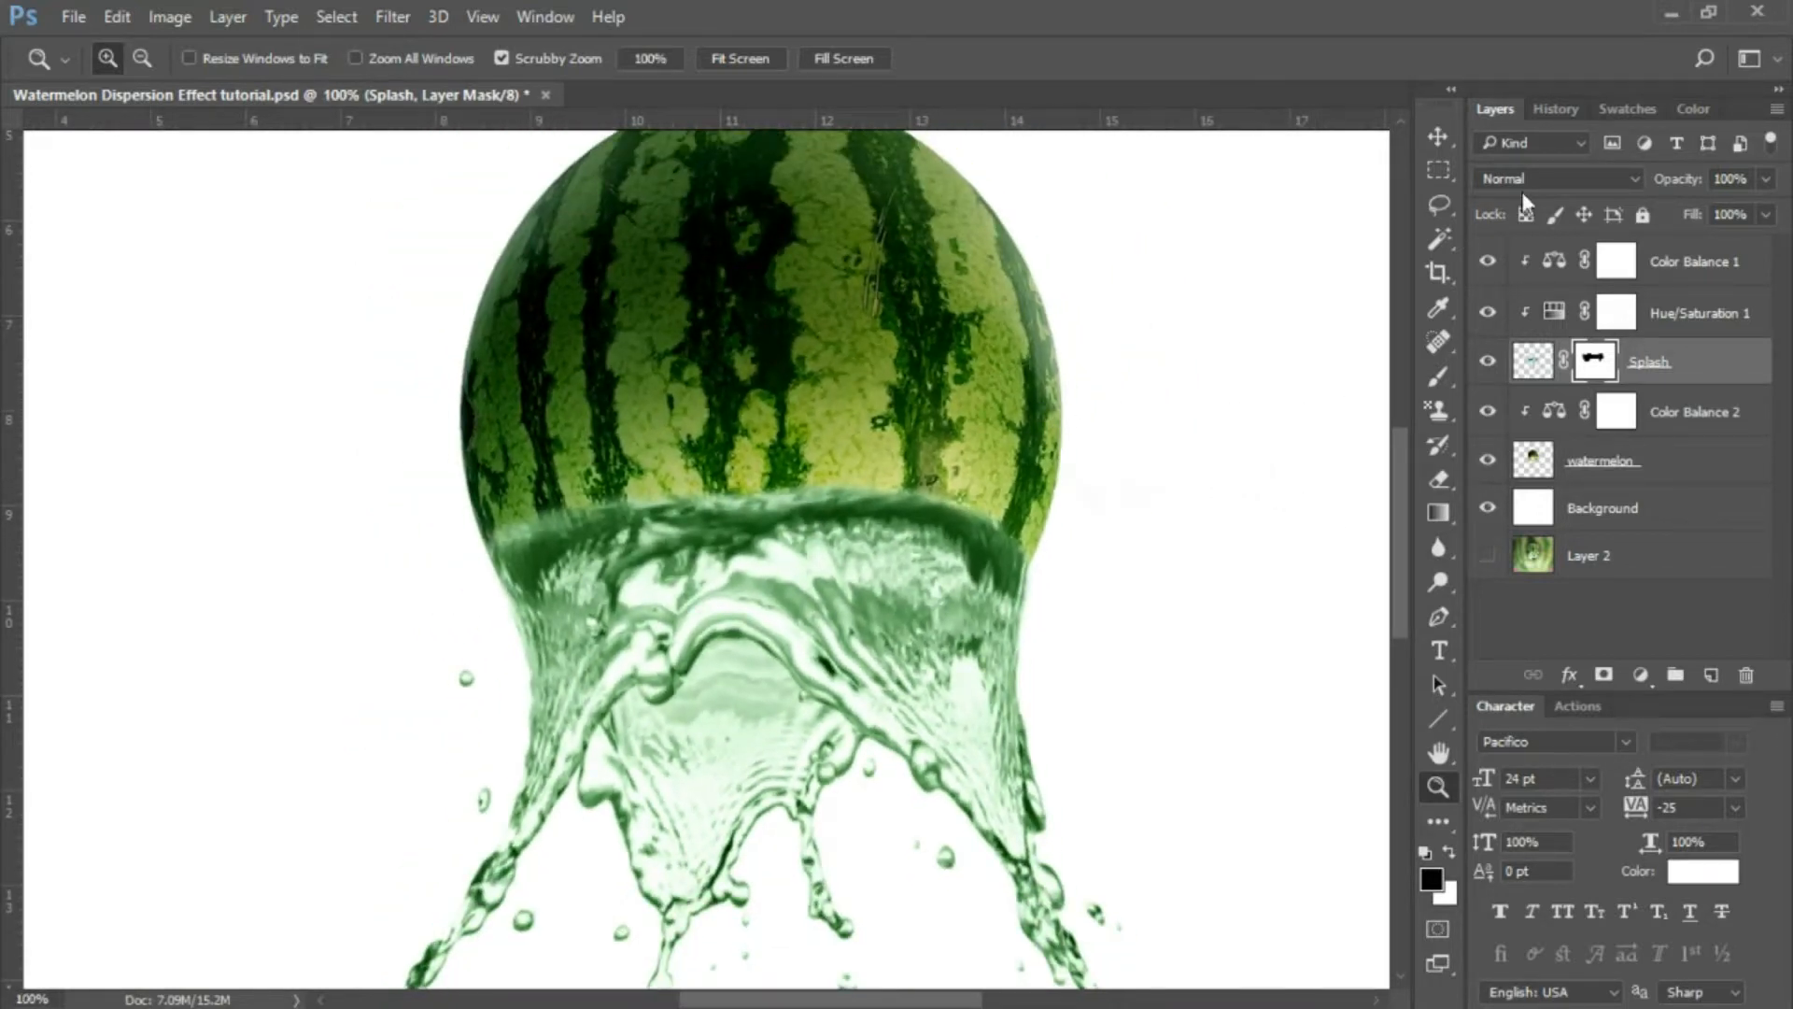
click(1439, 377)
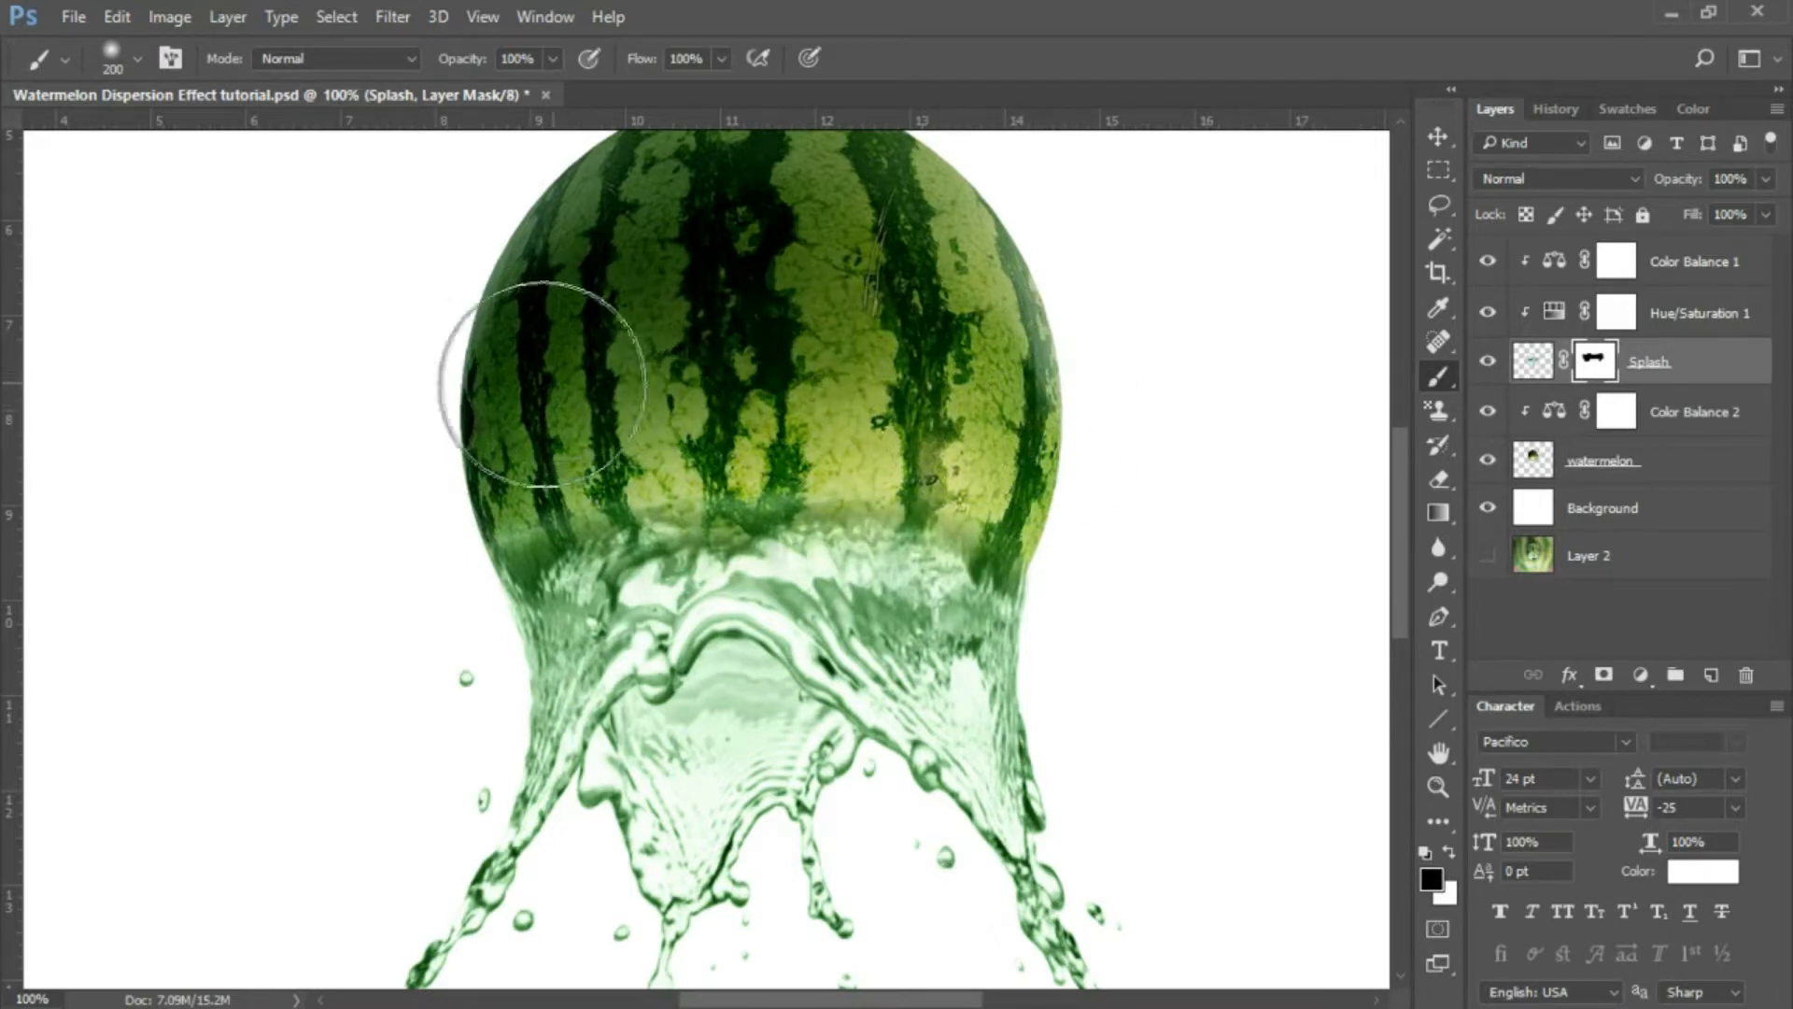
Fill the Background layer with the pink colour d37d9c.
key(ctrl+minus)
key(ctrl+minus)
key(ctrl+minus)
key(ctrl+minus)
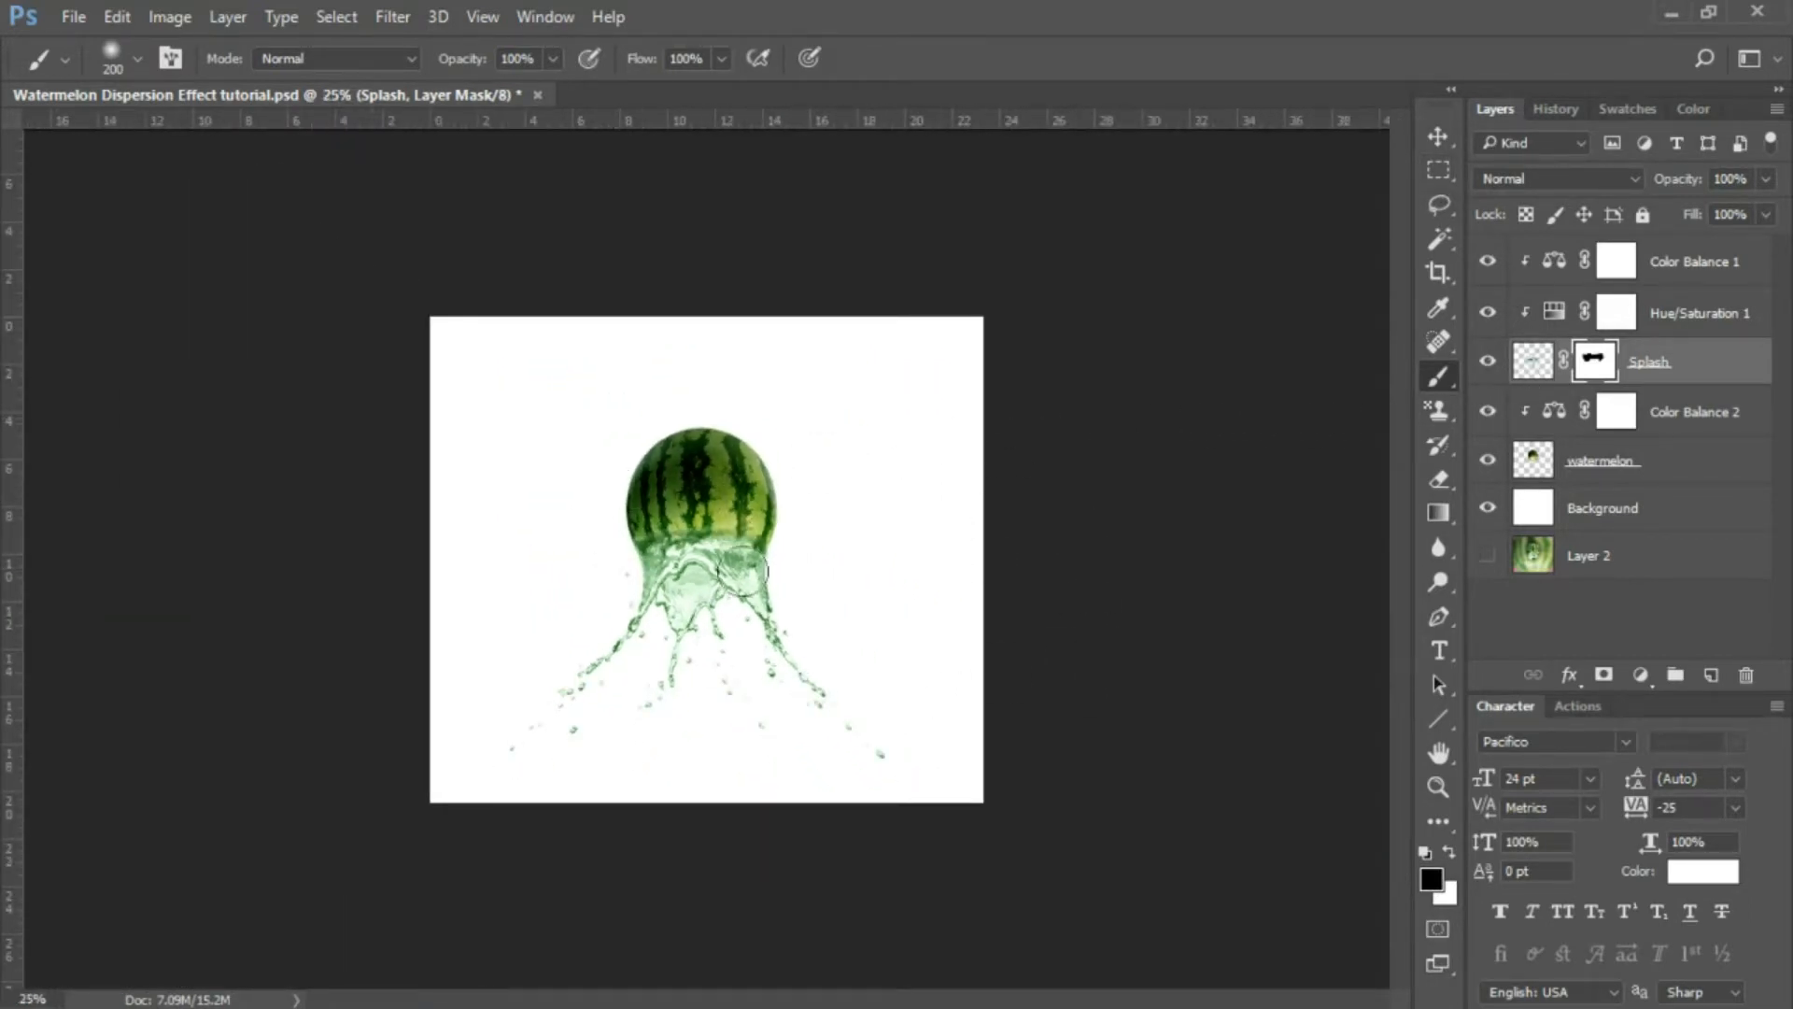
key(ctrl+plus)
key(ctrl+plus)
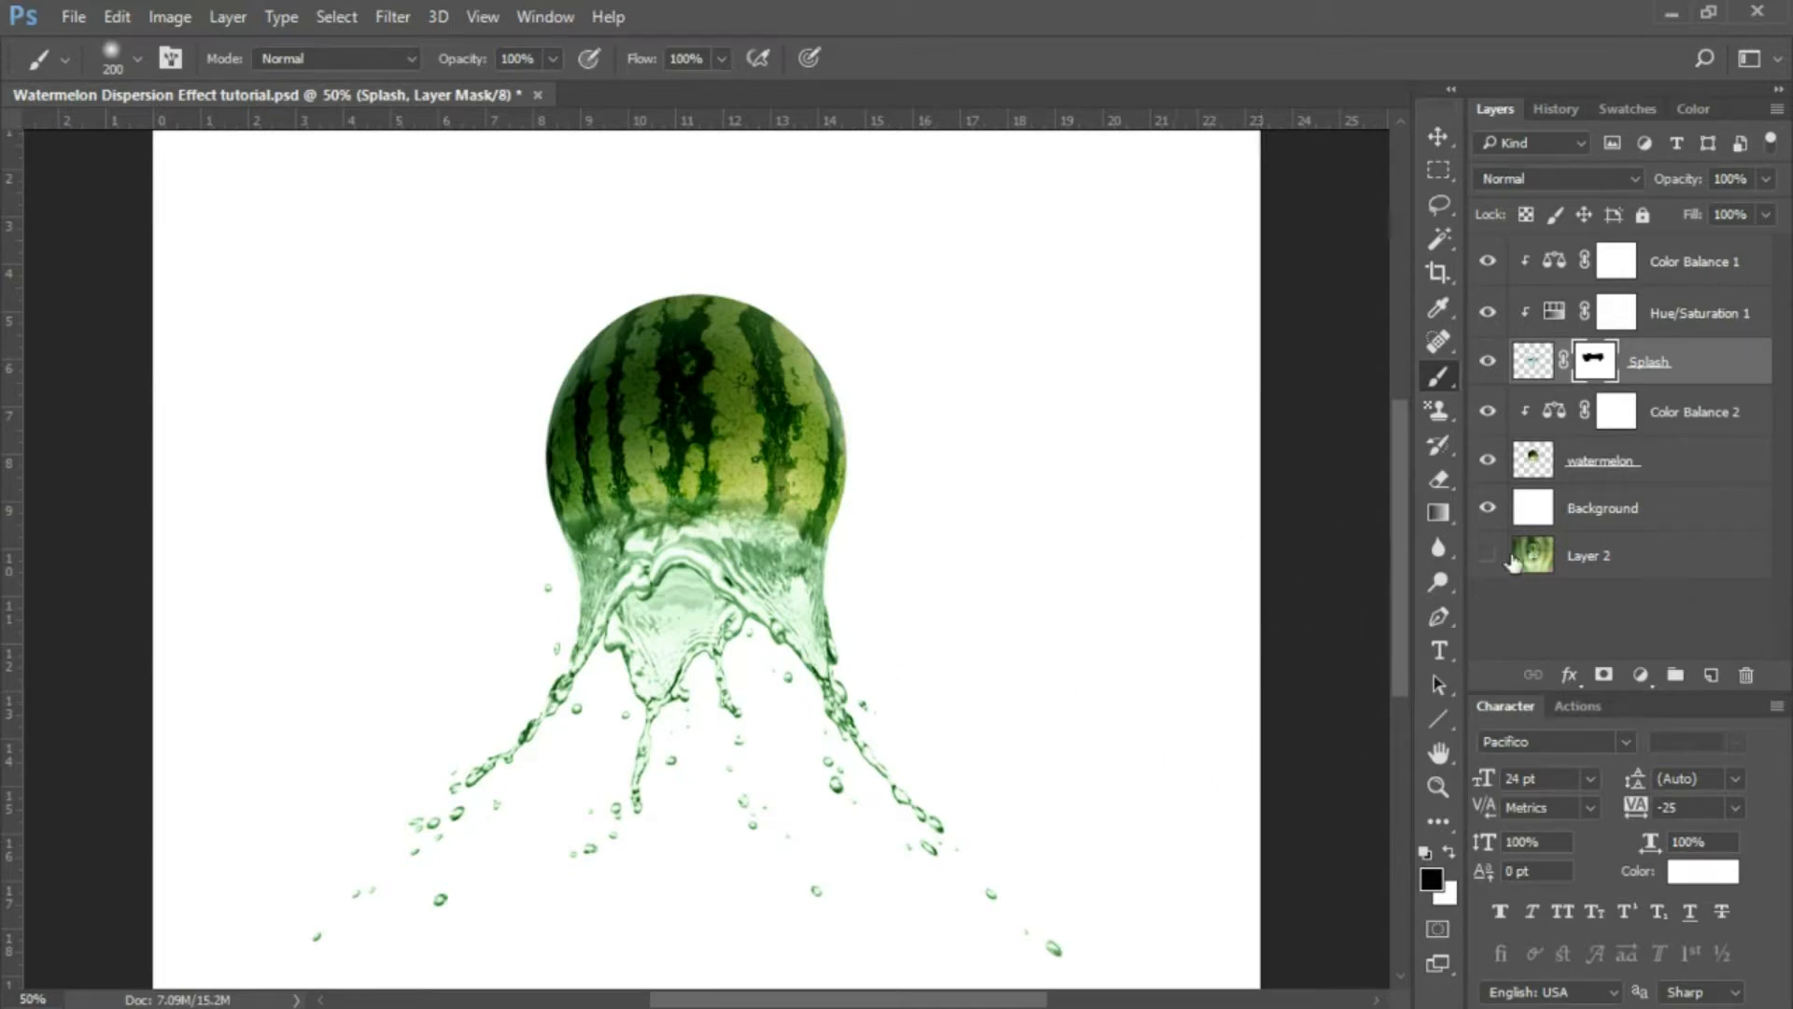
click(1636, 515)
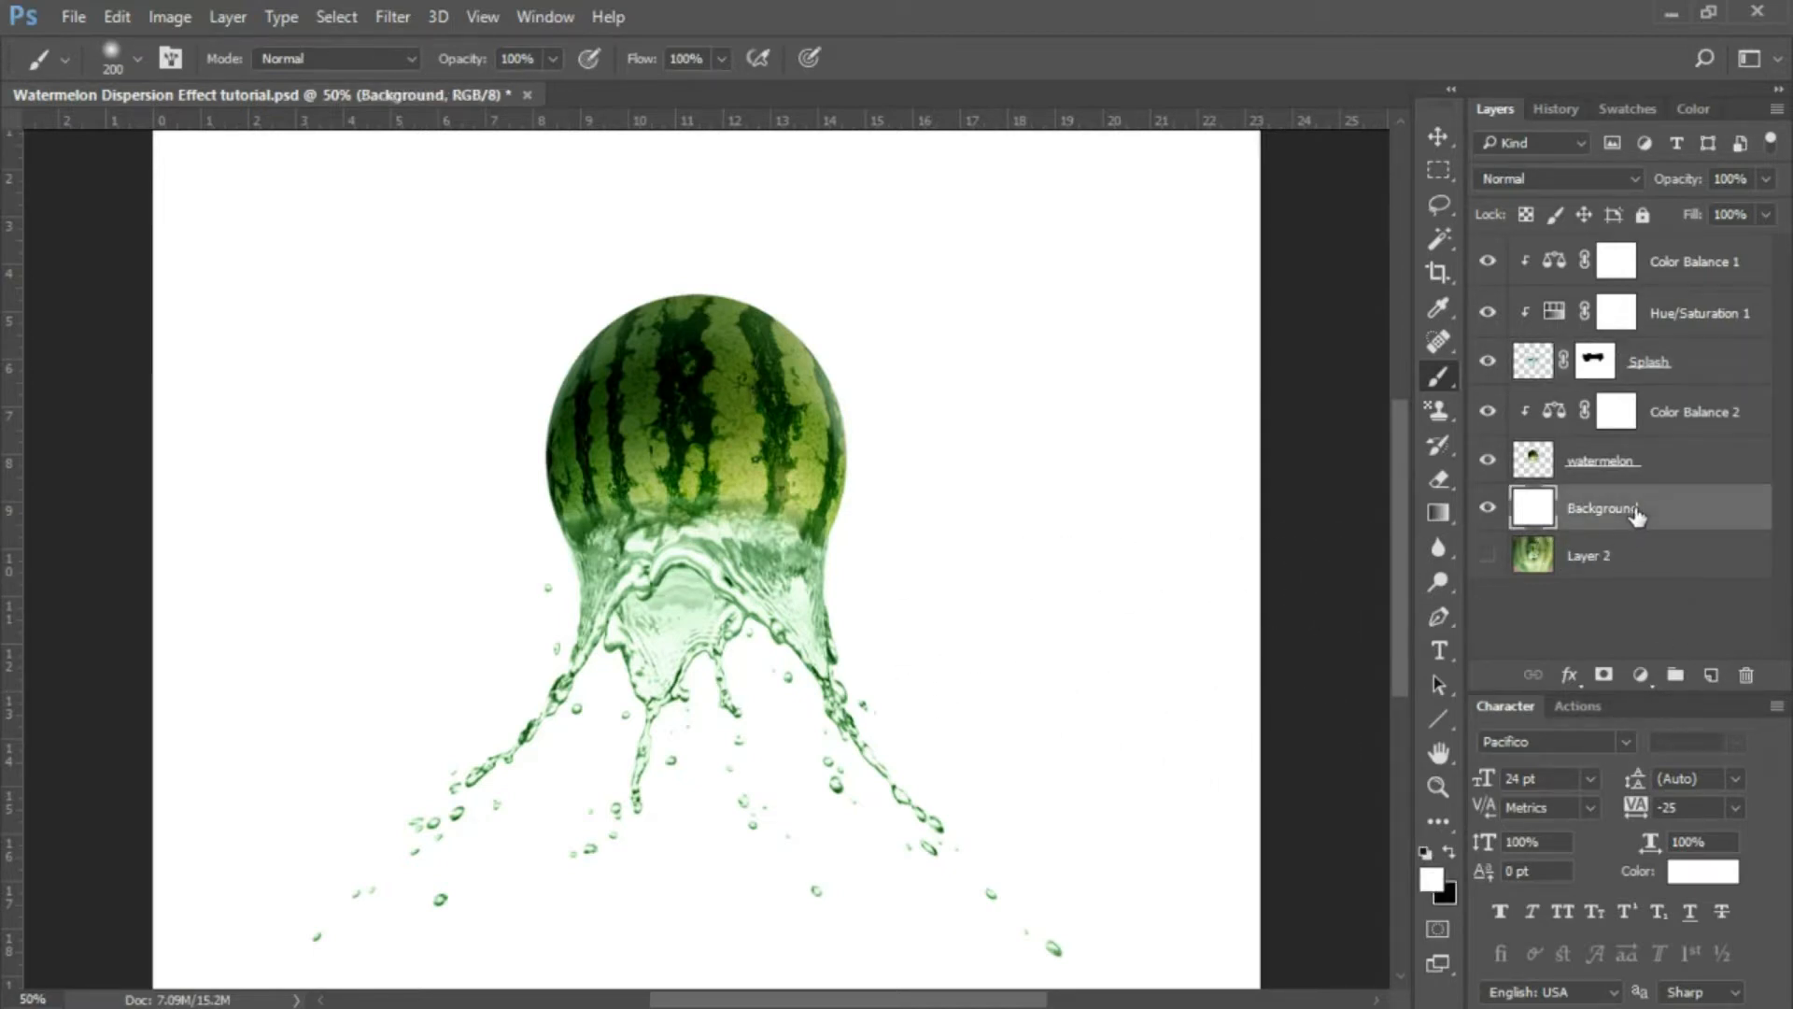
click(1429, 890)
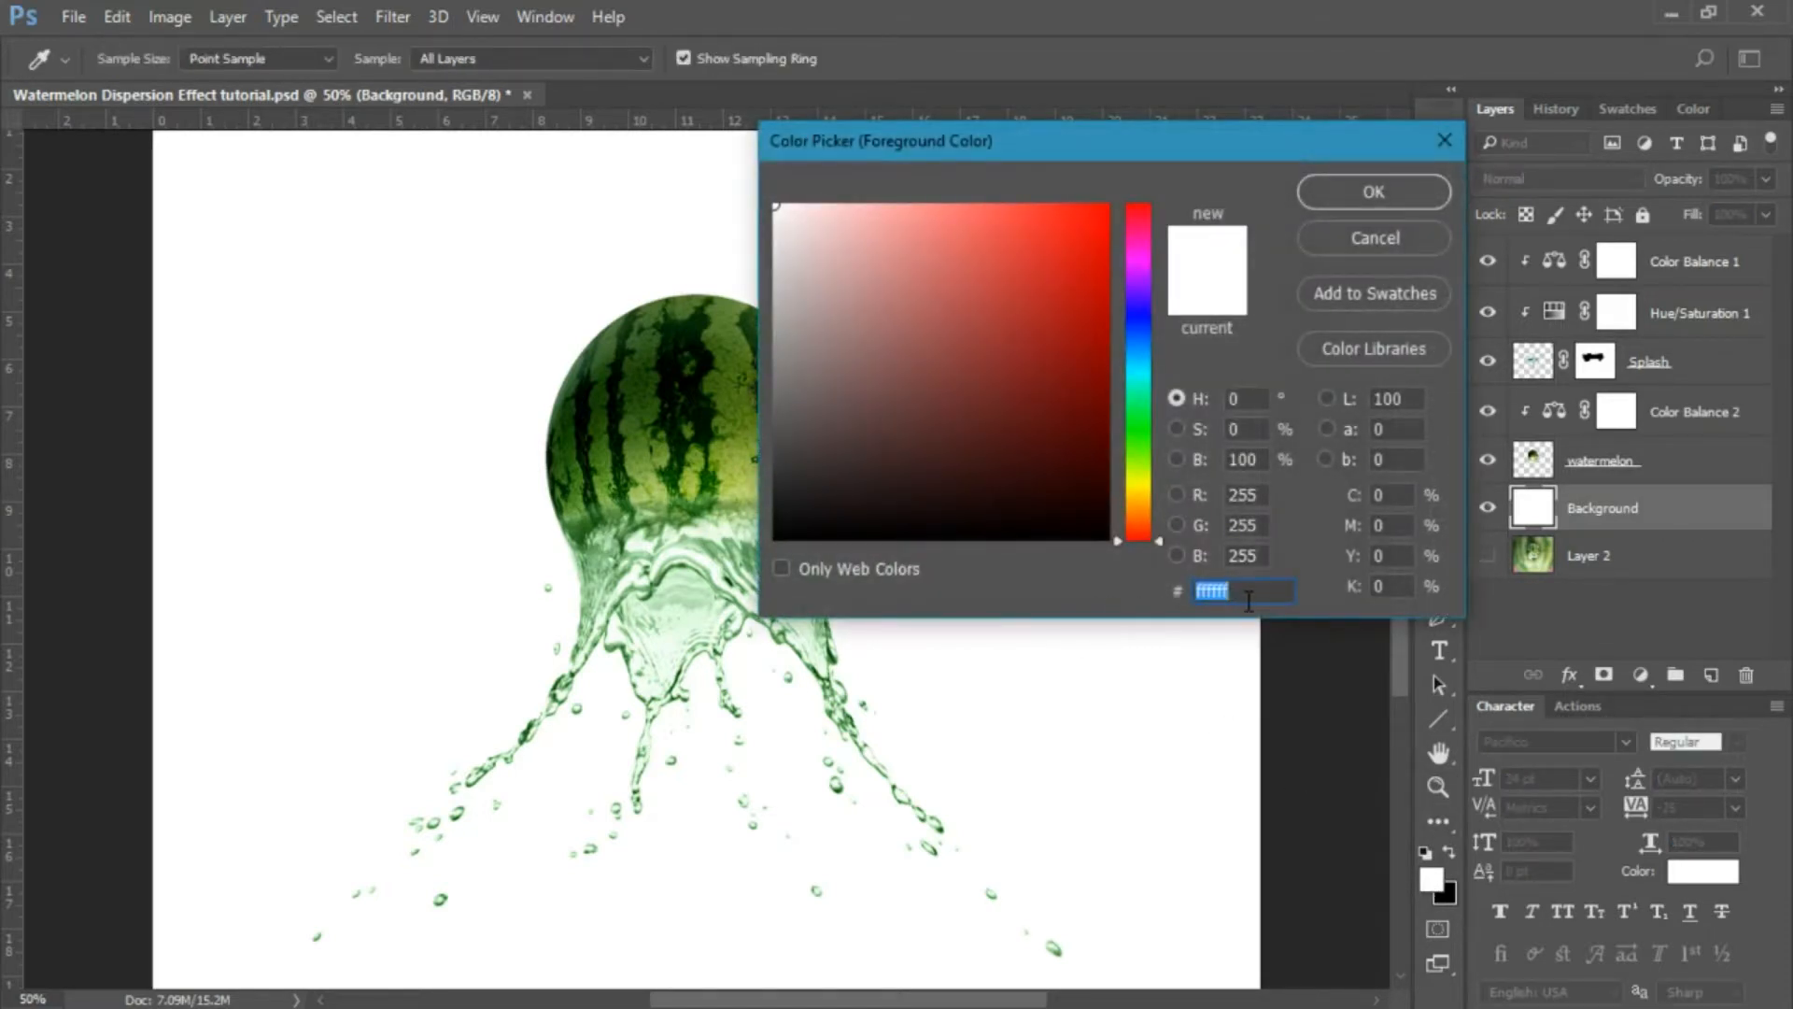
text(d)
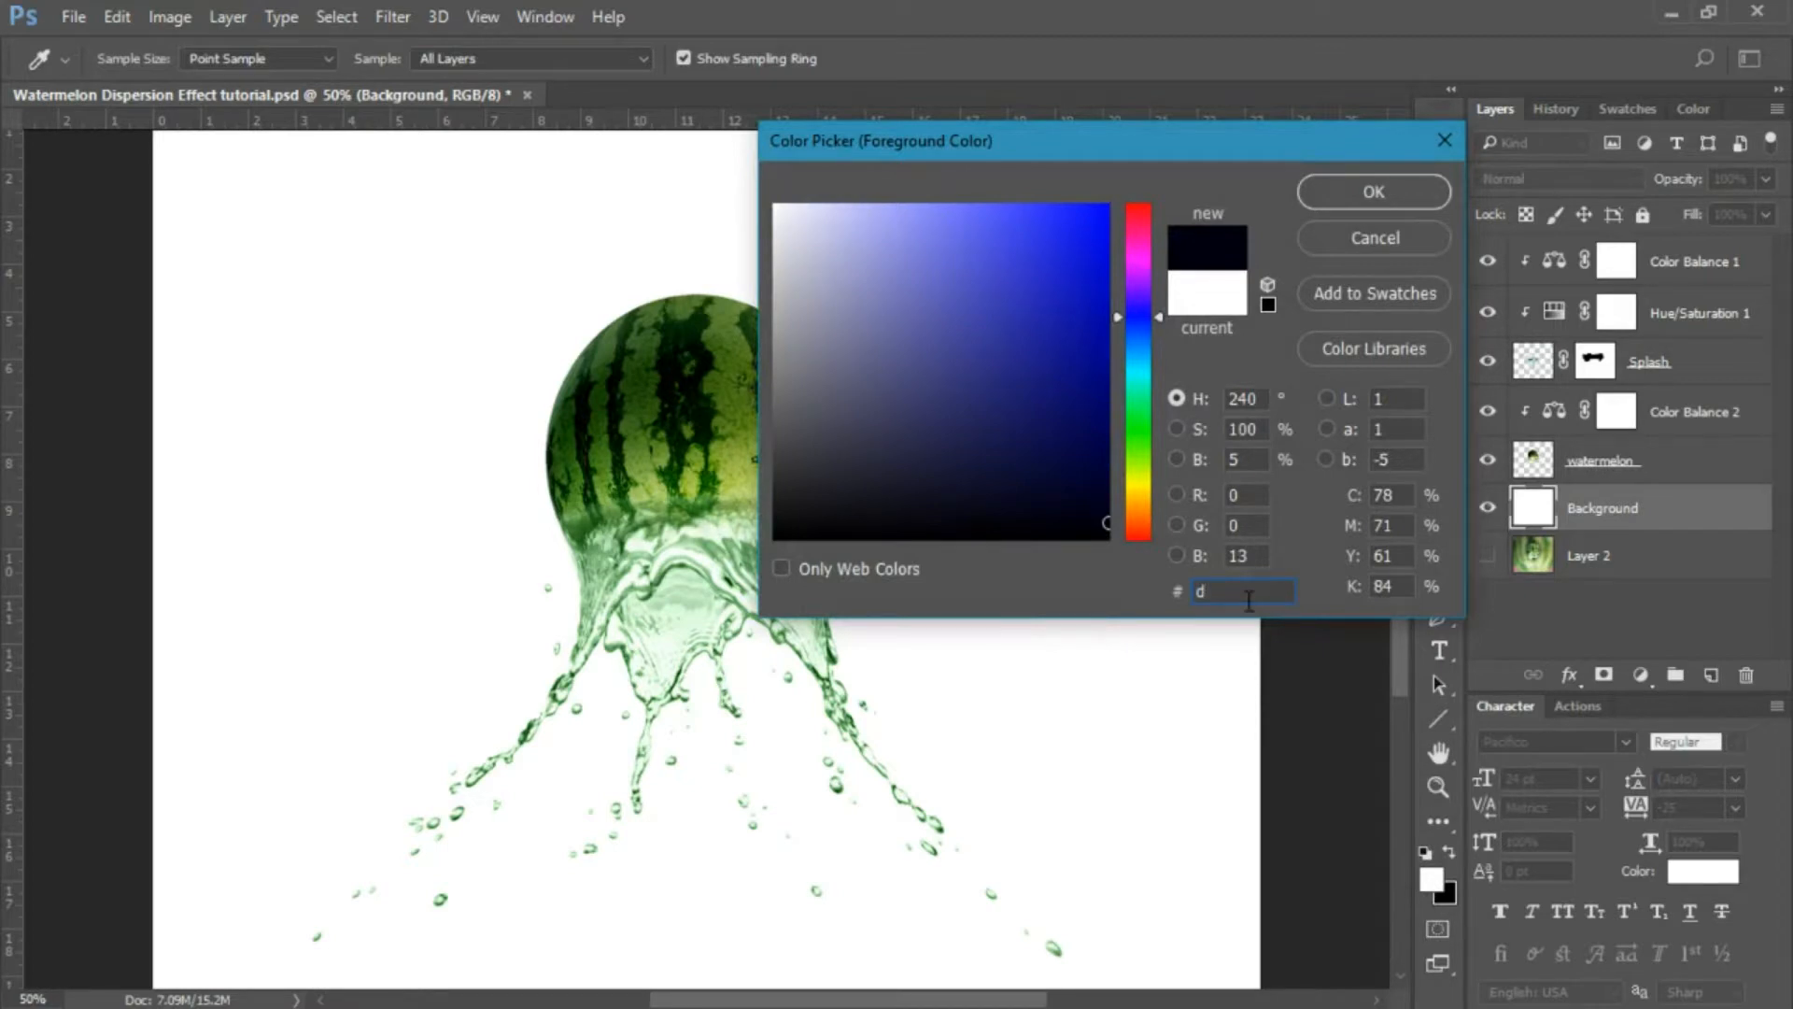
text(37)
text(d)
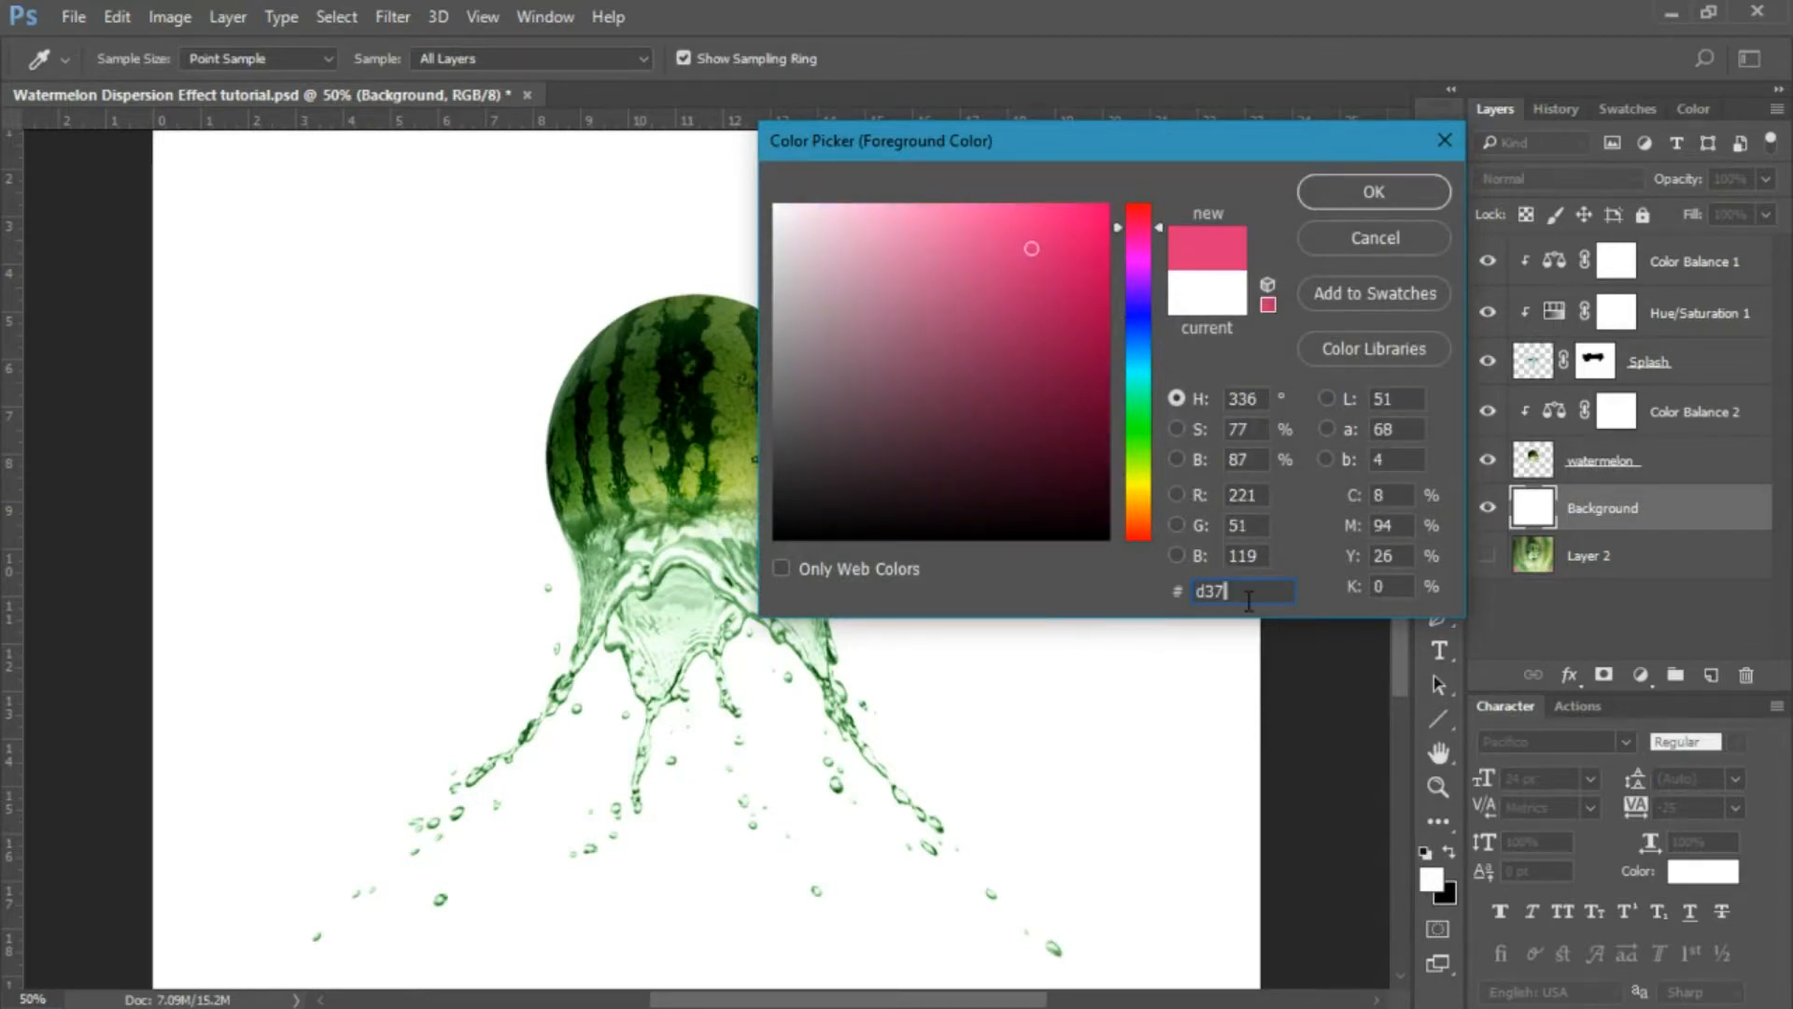
text(9c)
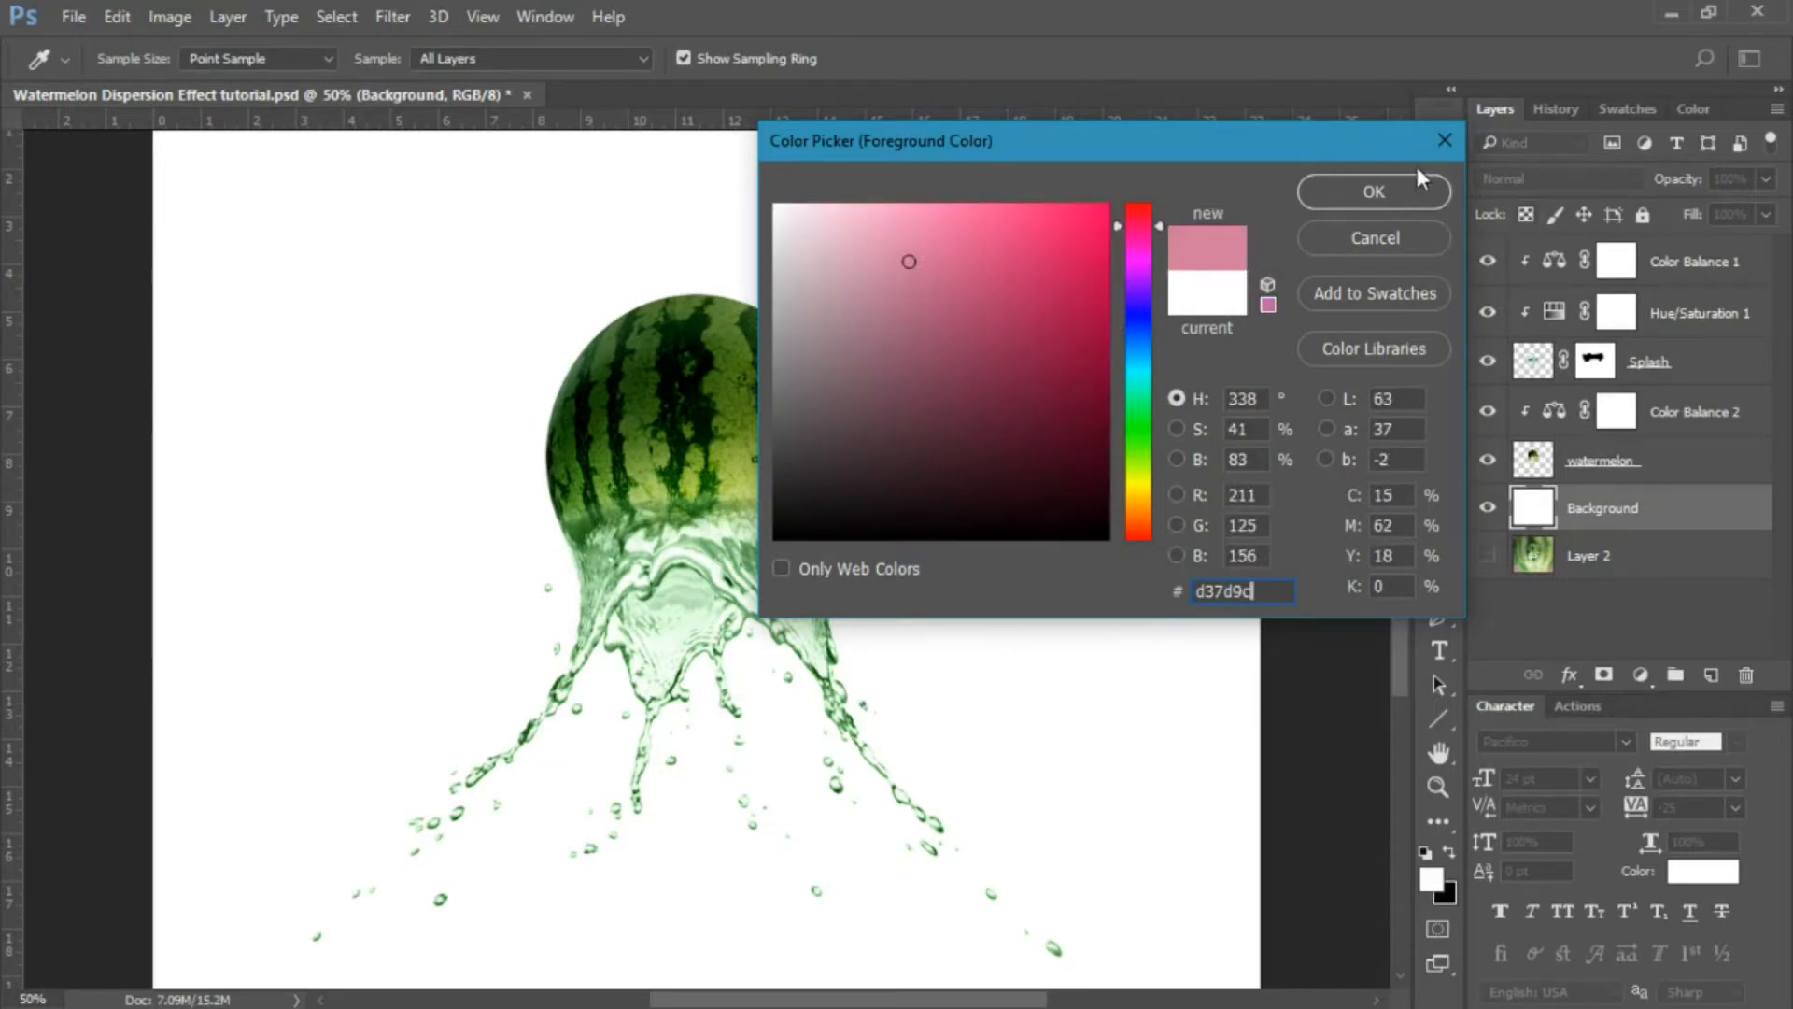
click(1394, 187)
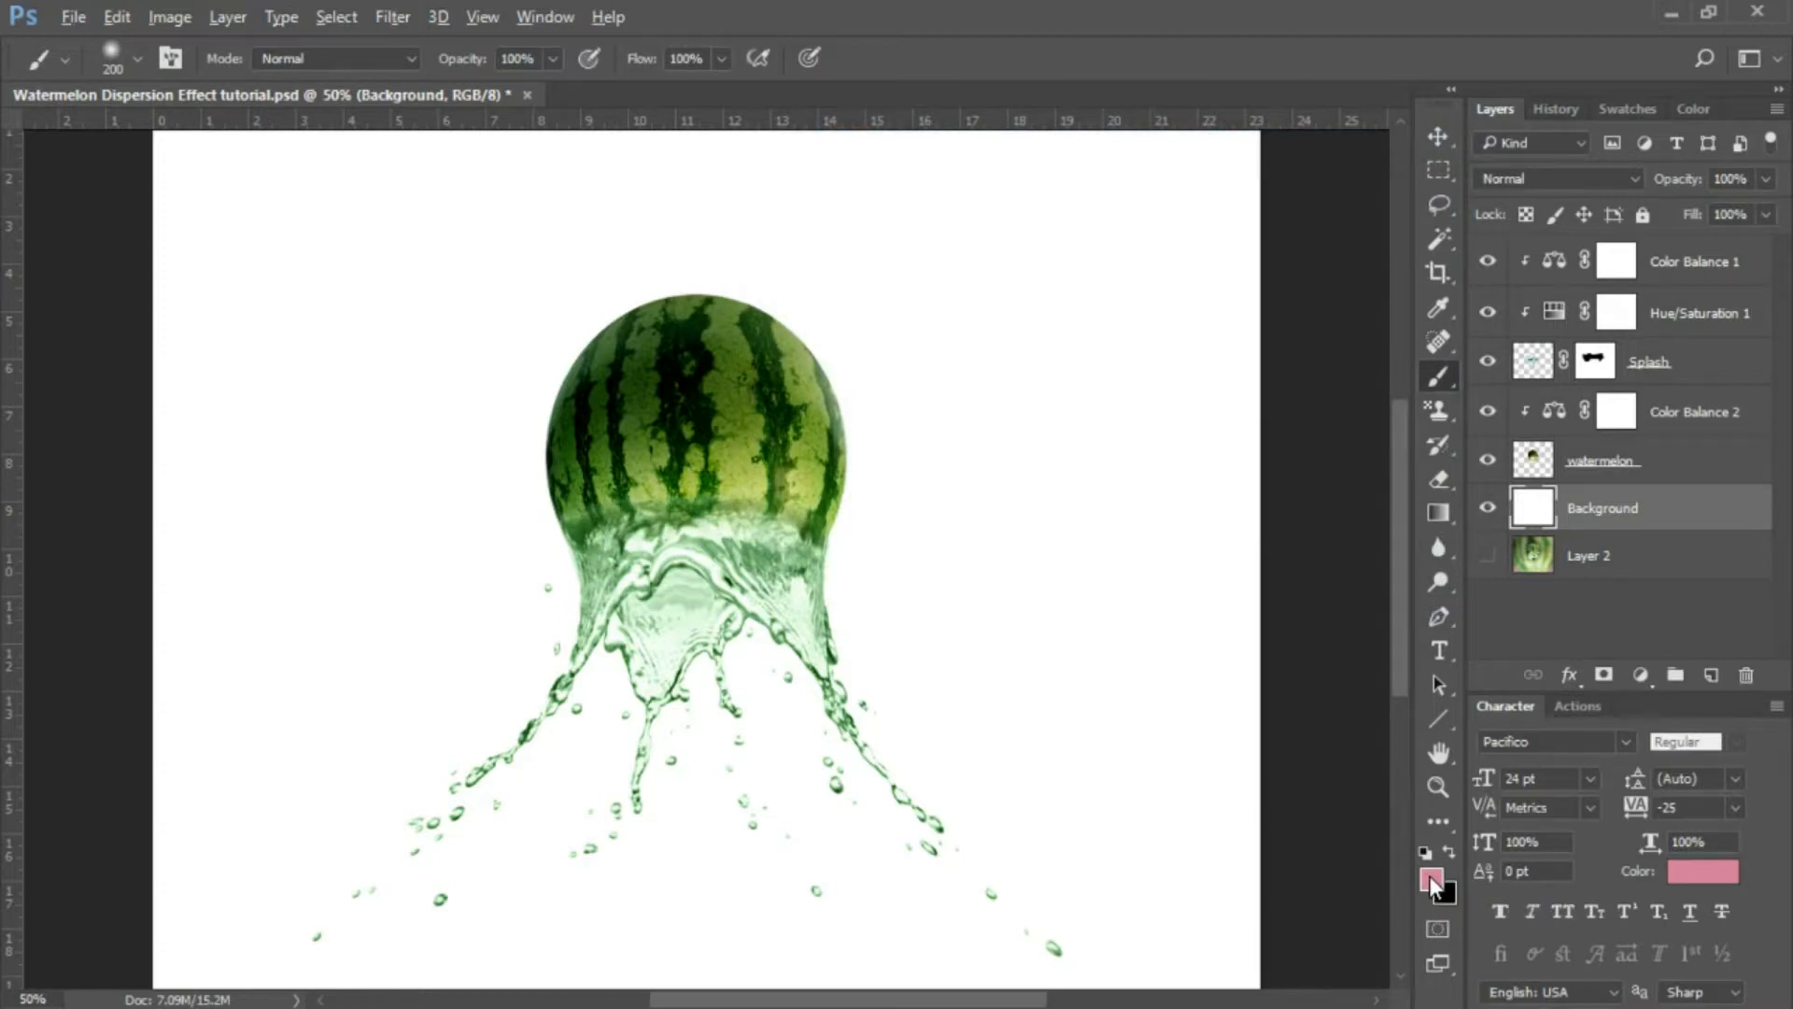
key(alt+BackSpace)
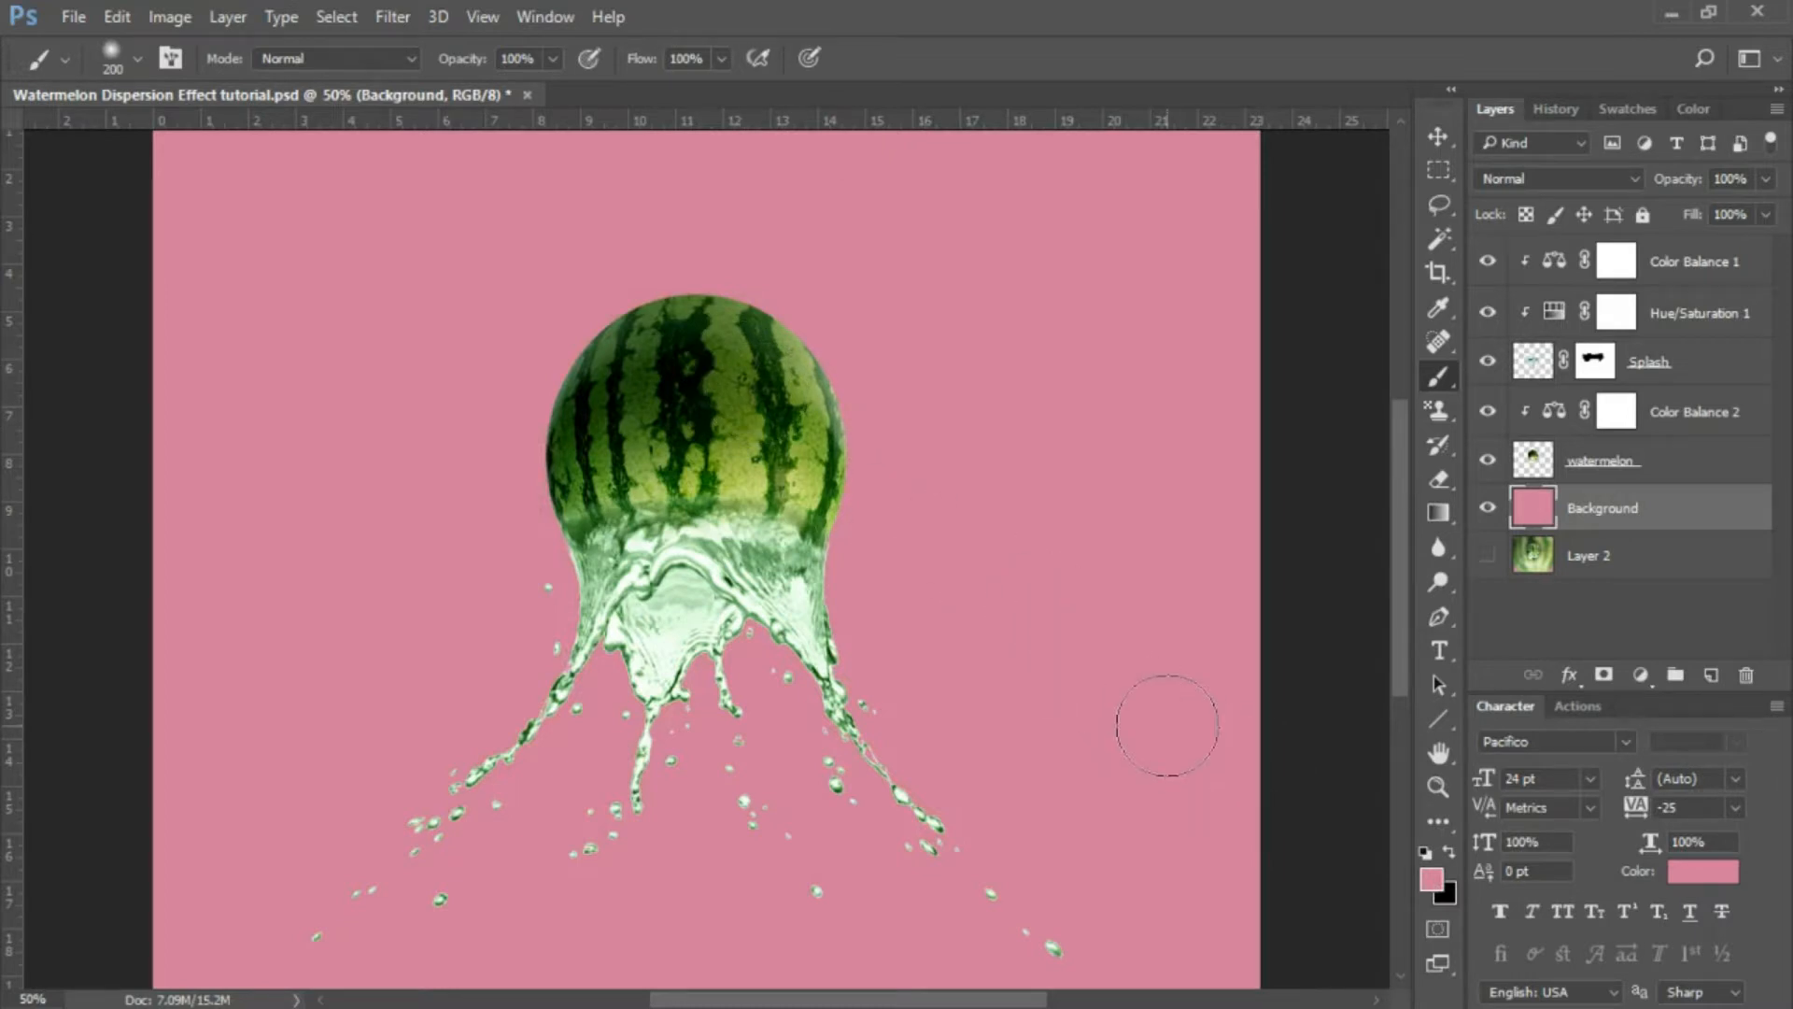
Duplicate the watermelon layer, placing the copy beneath the original, and clip Color Balance 2 to the original watermelon layer again.
key(ctrl+minus)
key(ctrl+minus)
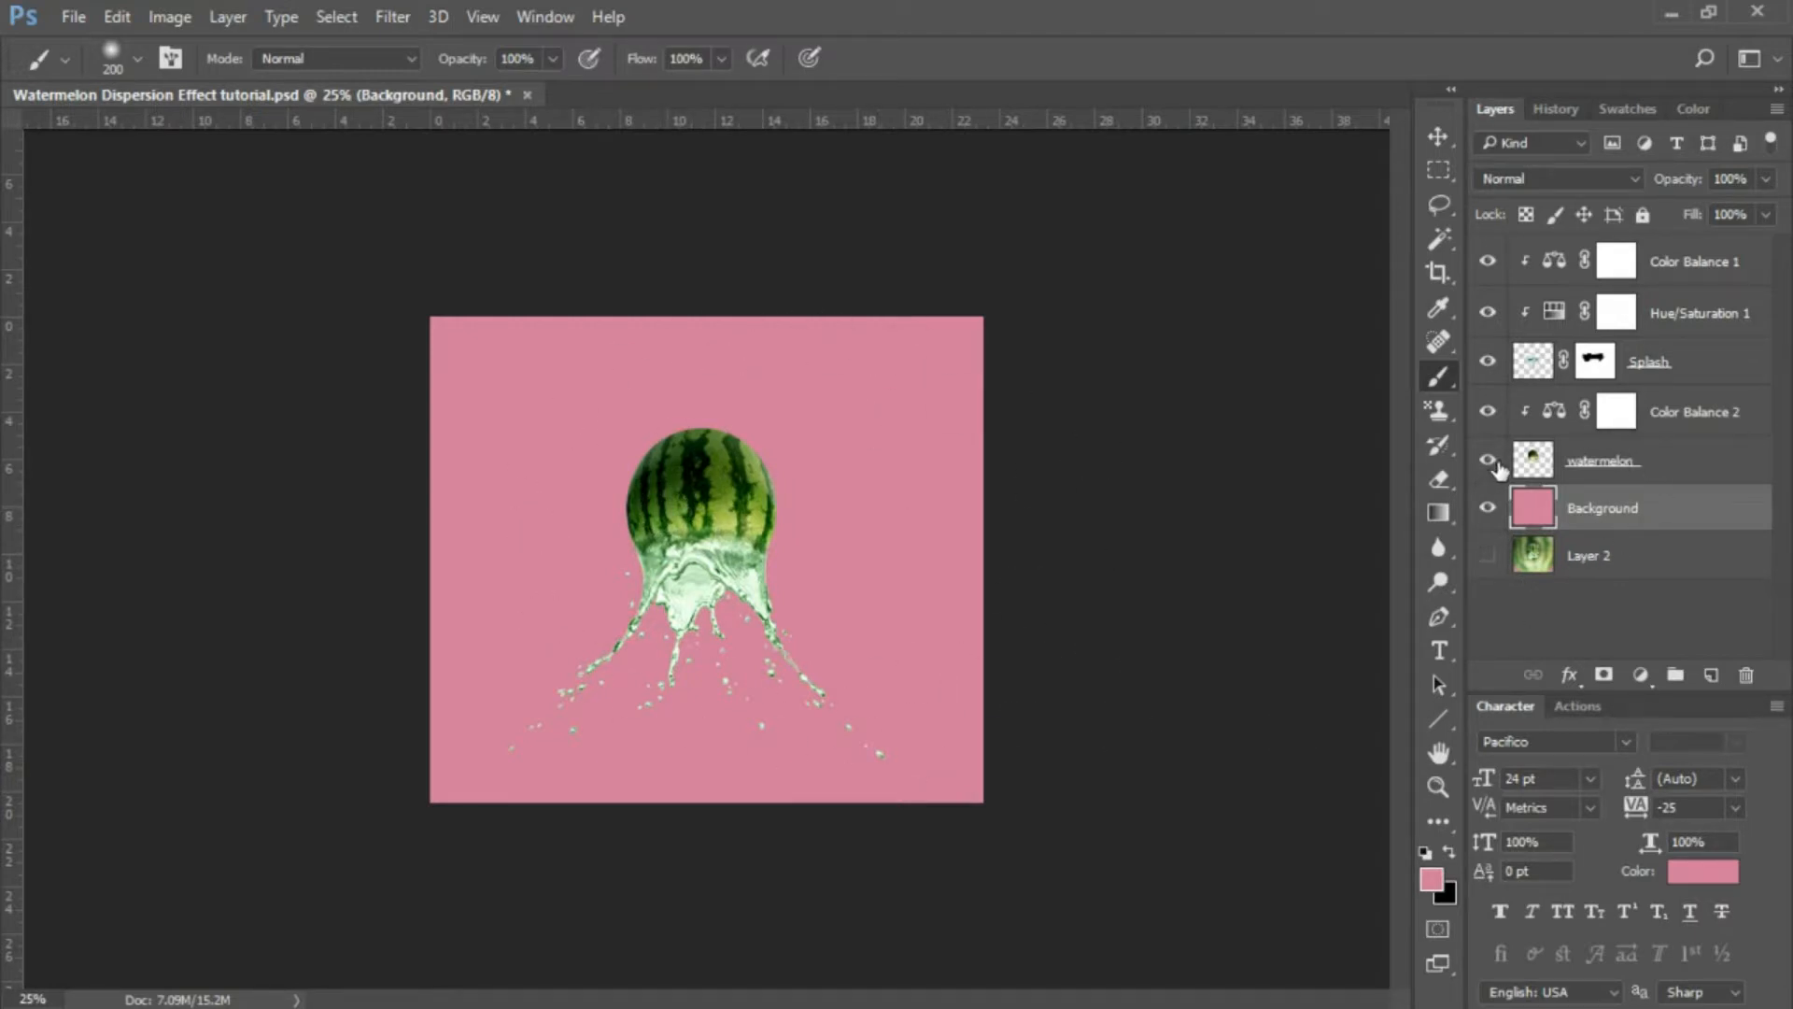
click(1544, 463)
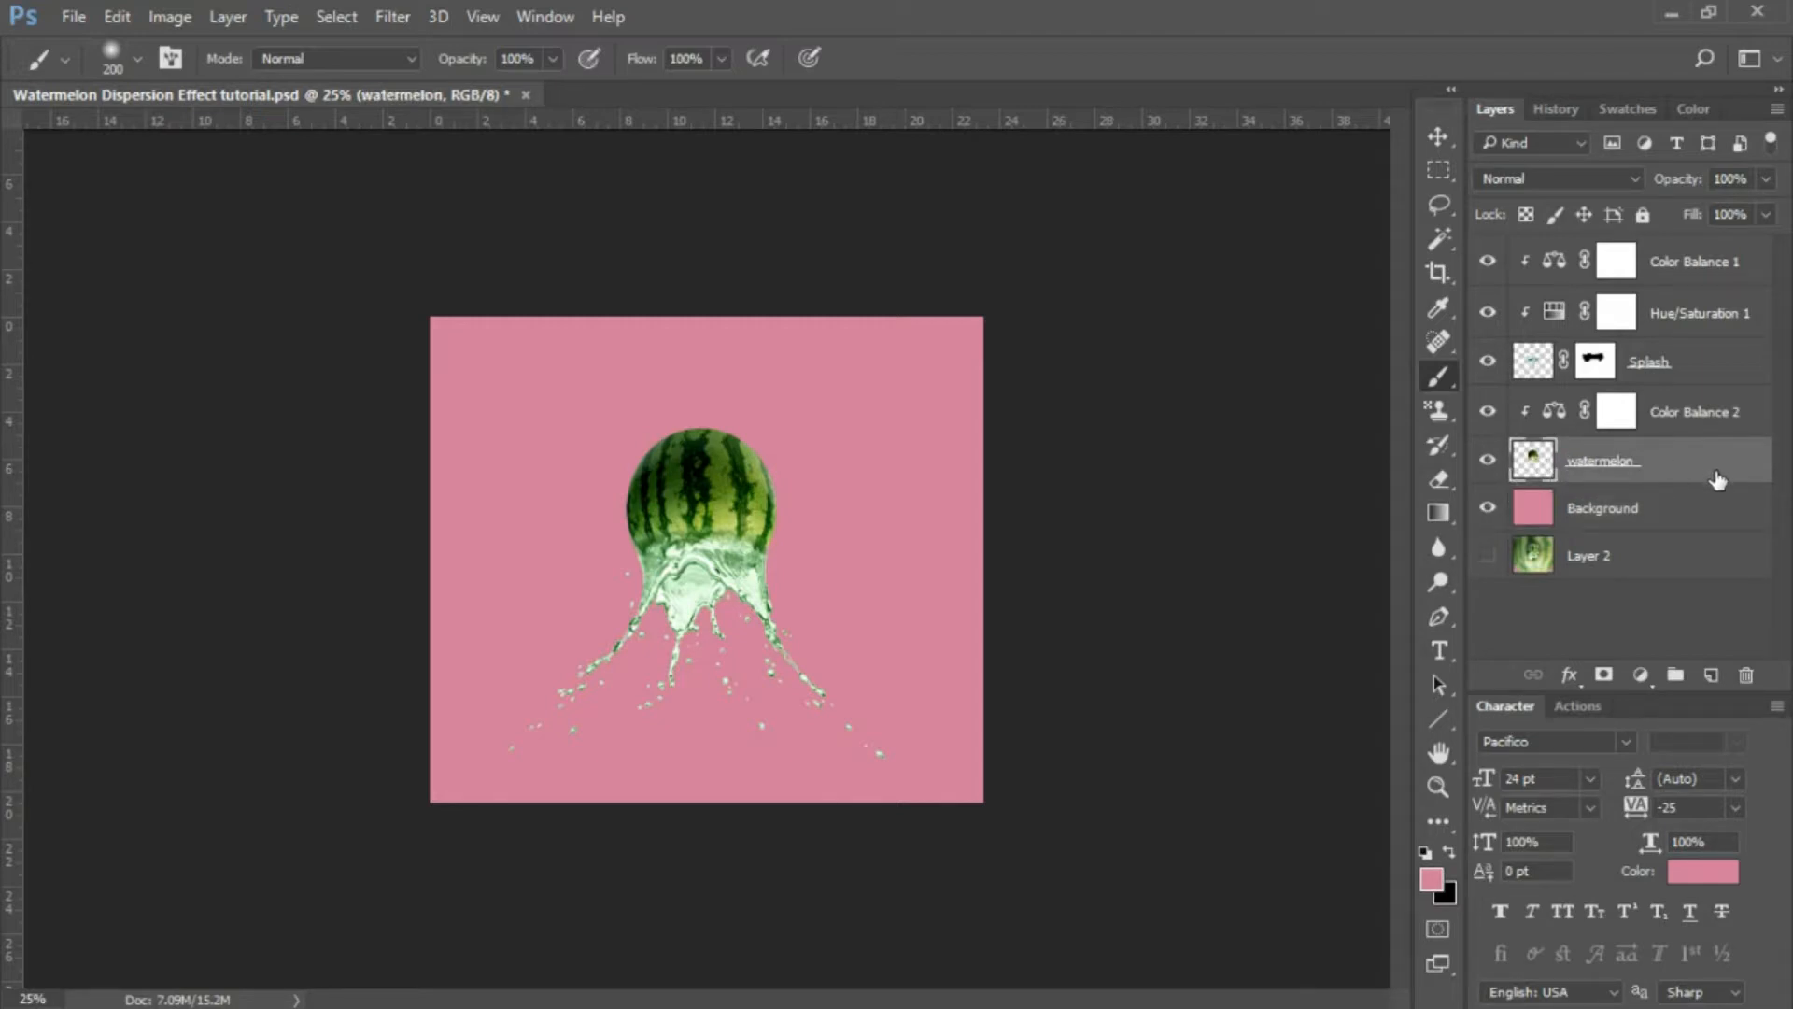
key(ctrl+j)
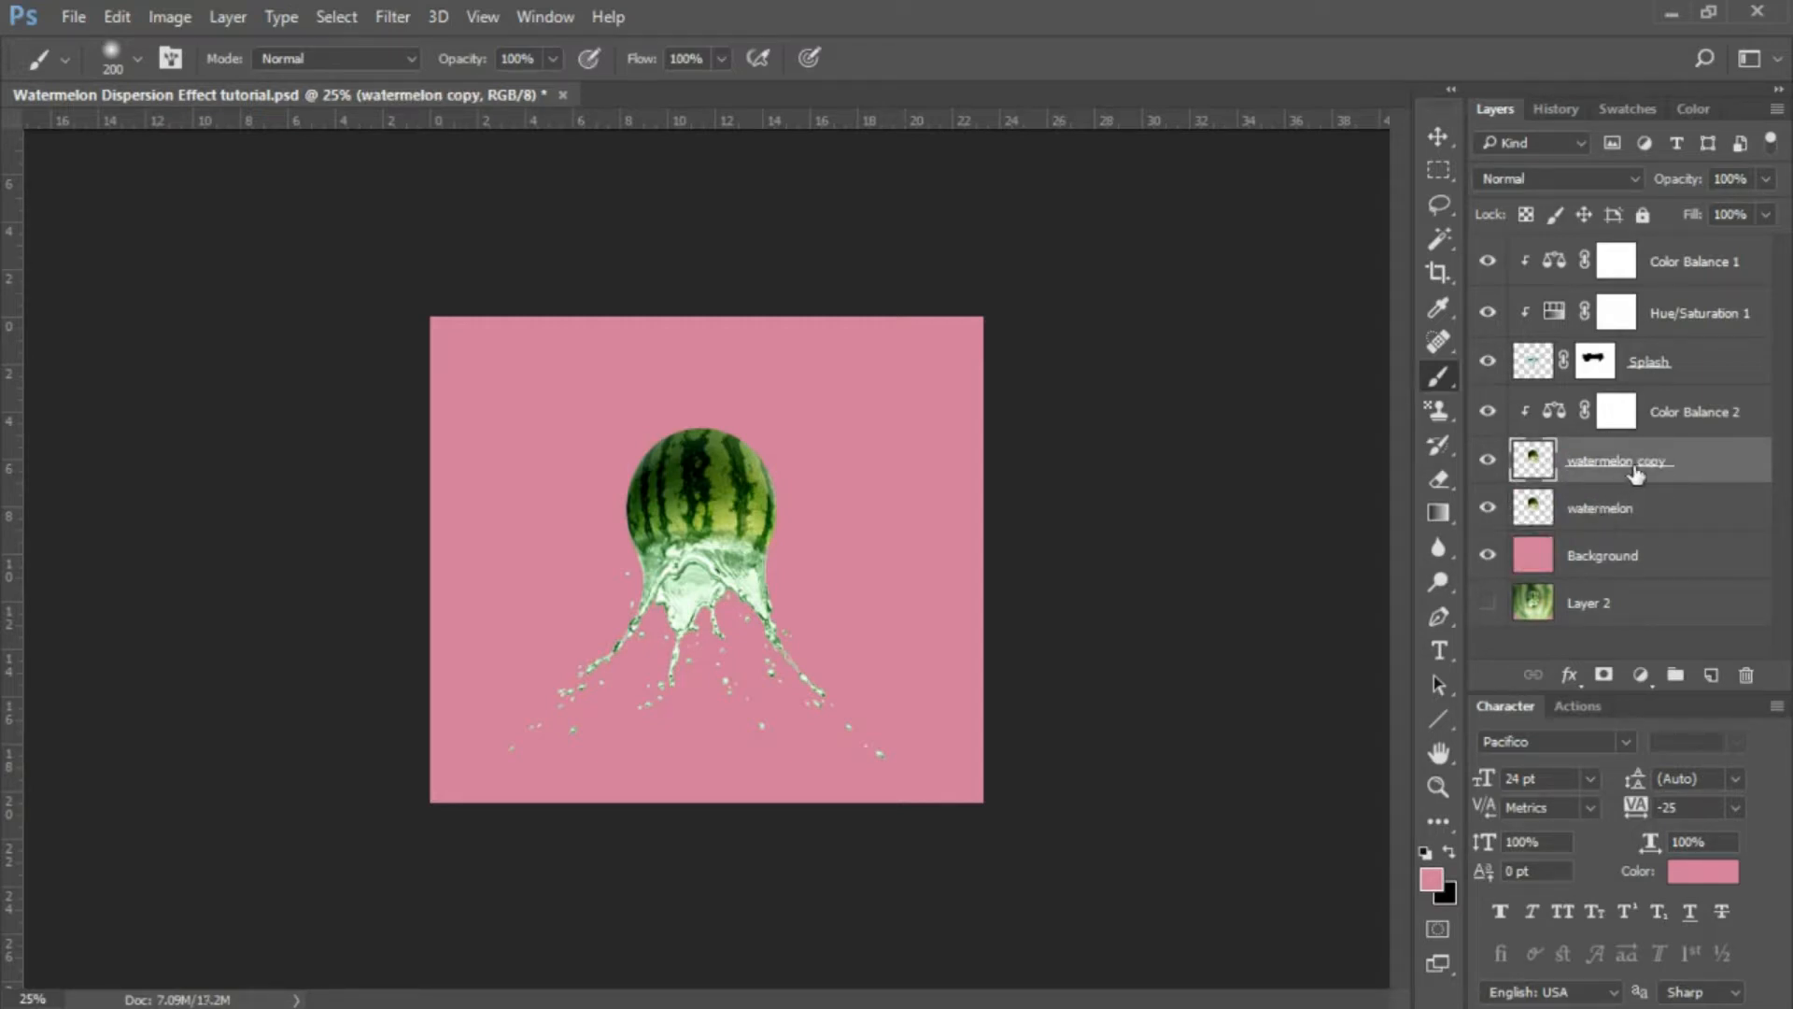
drag(1662, 465, 1669, 546)
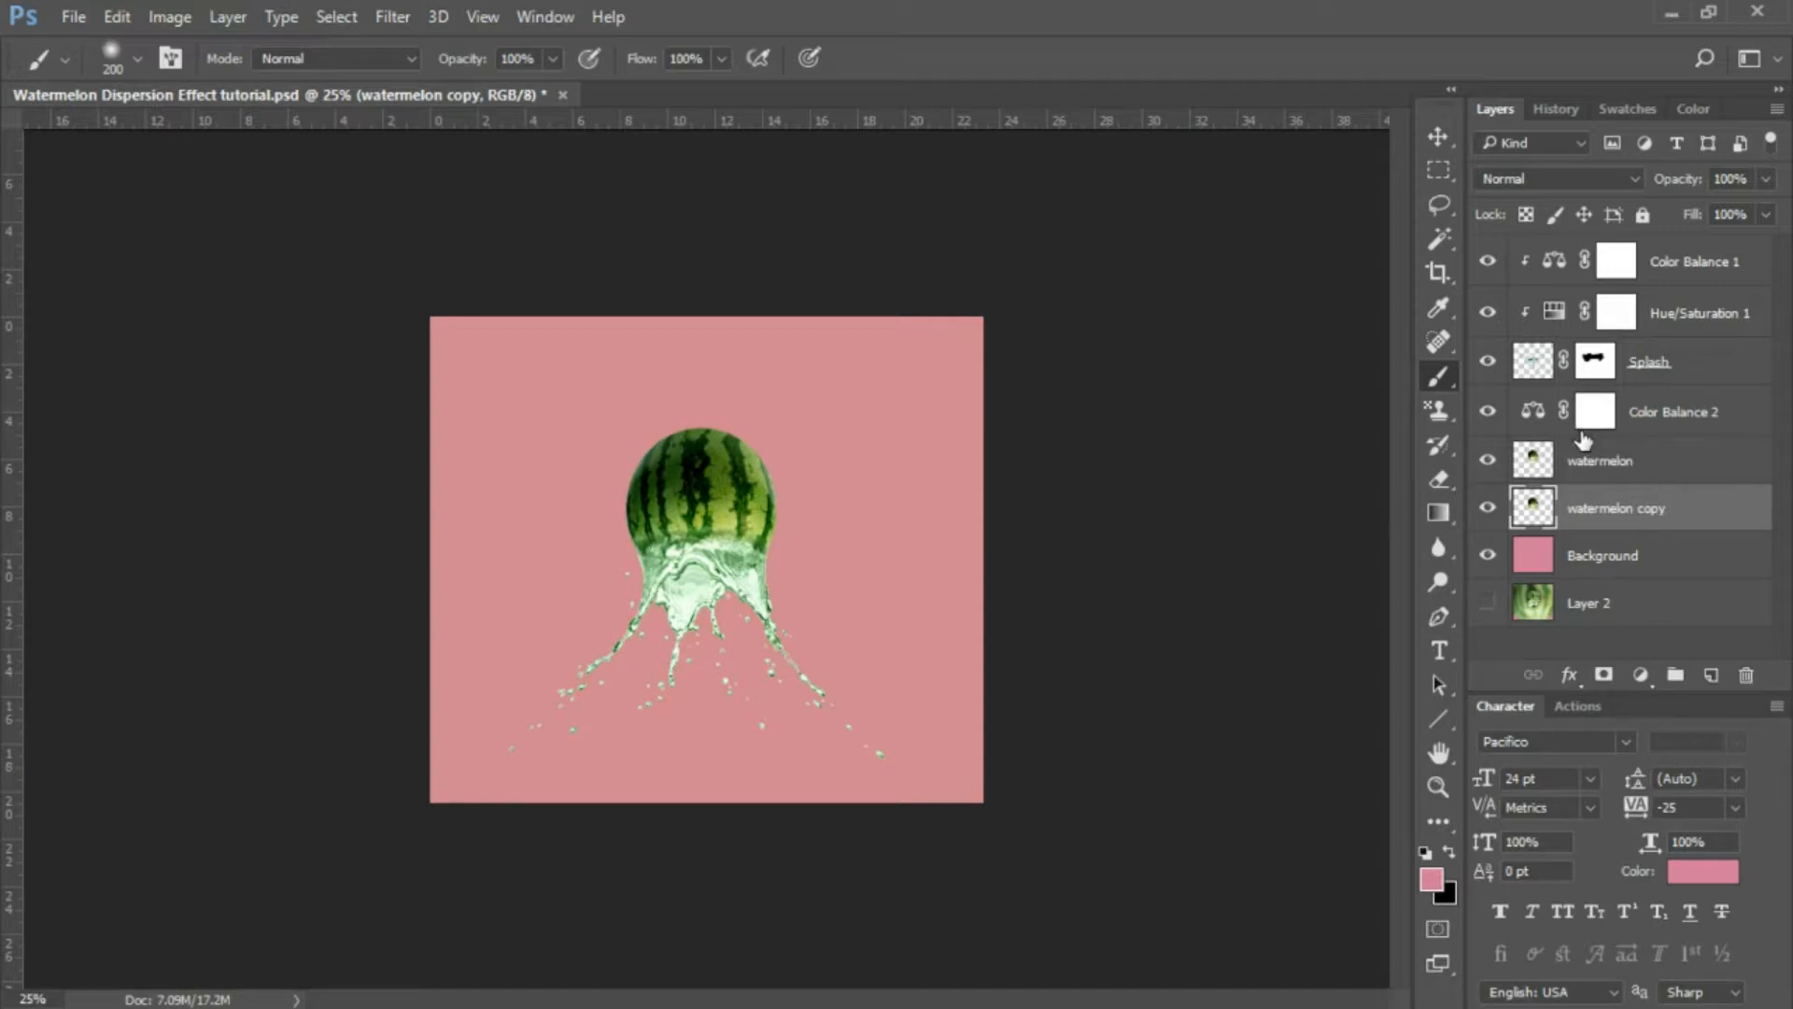
click(1679, 416)
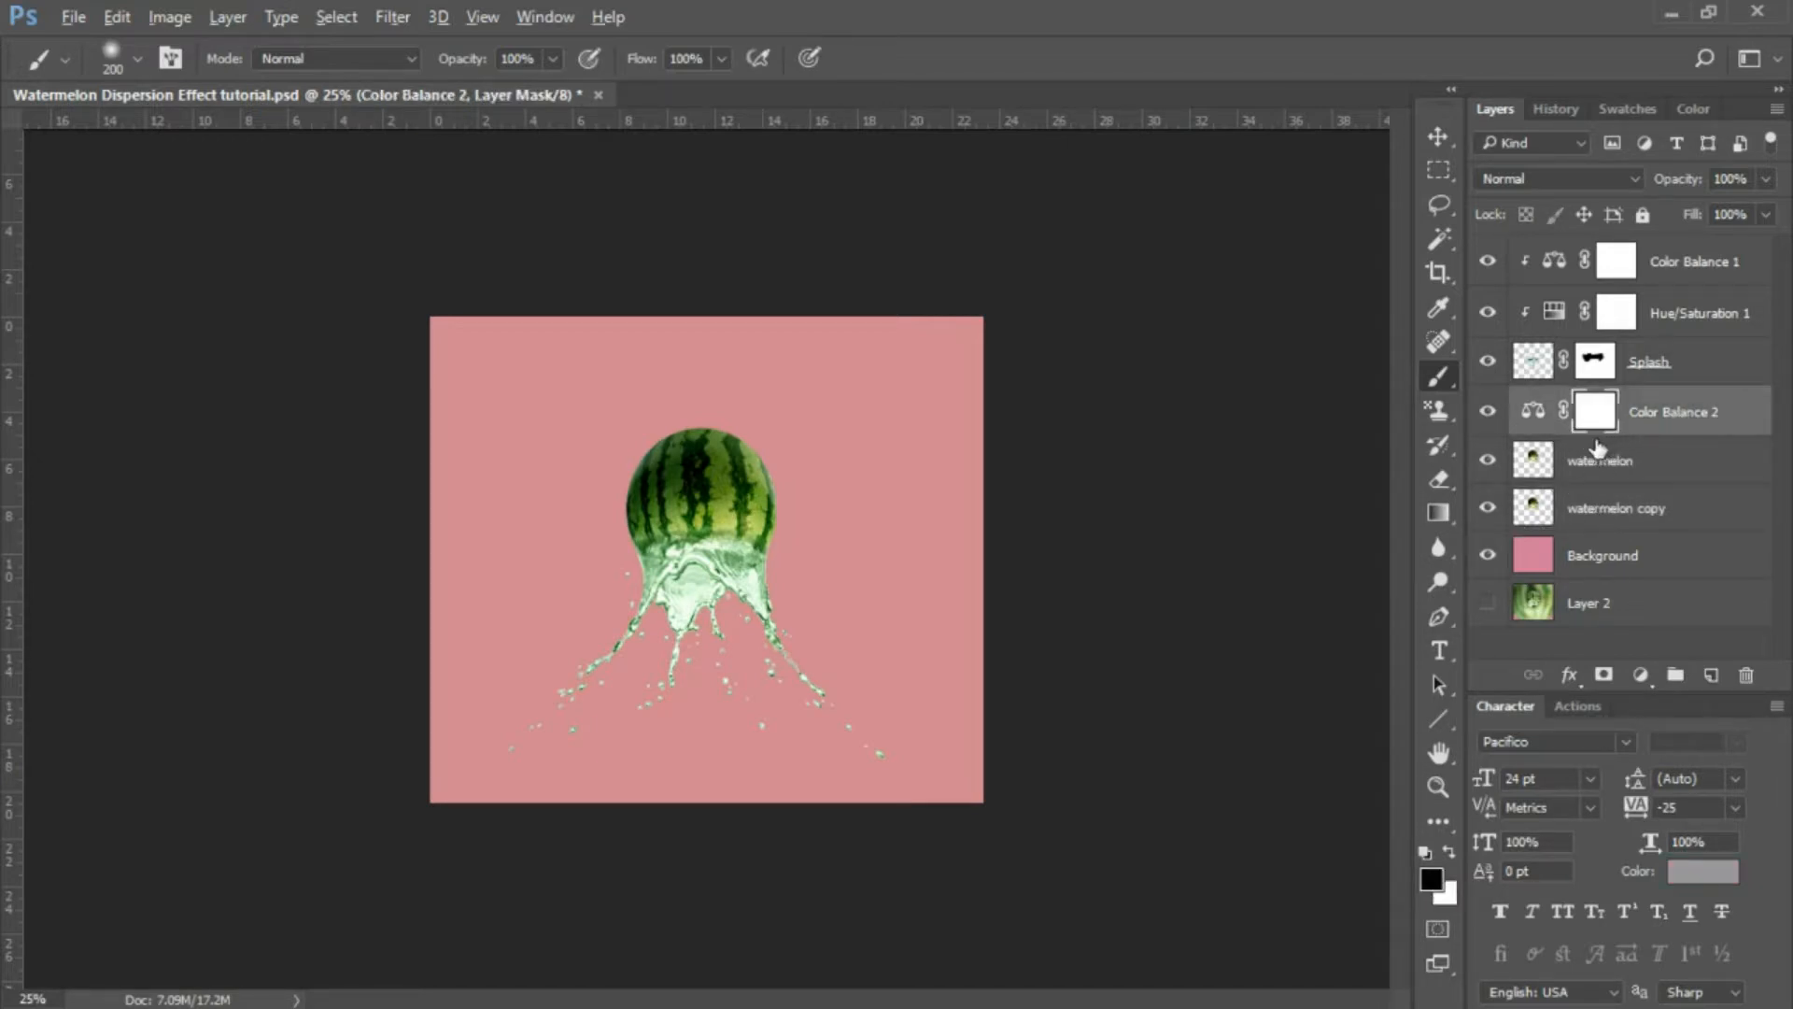
alt+click(1653, 433)
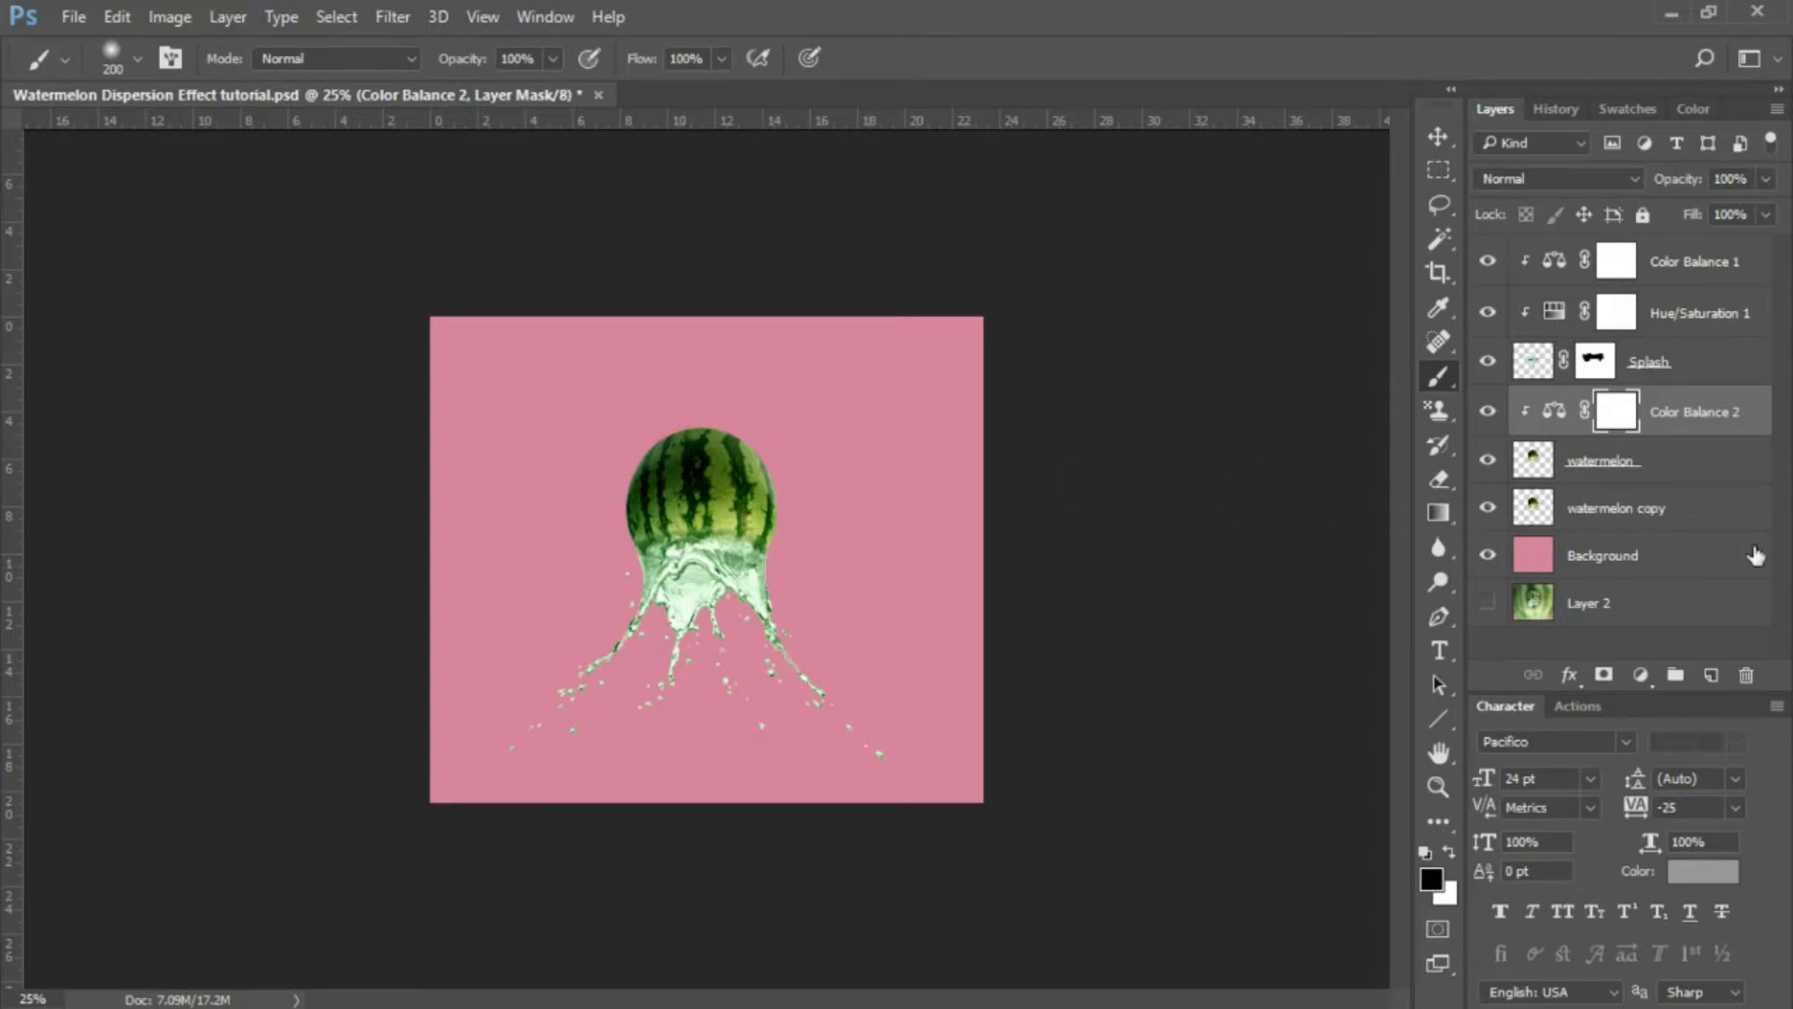
Scale the watermelon copy layer up proportionally about its centre to about 414% so it fills most of the canvas.
click(1632, 559)
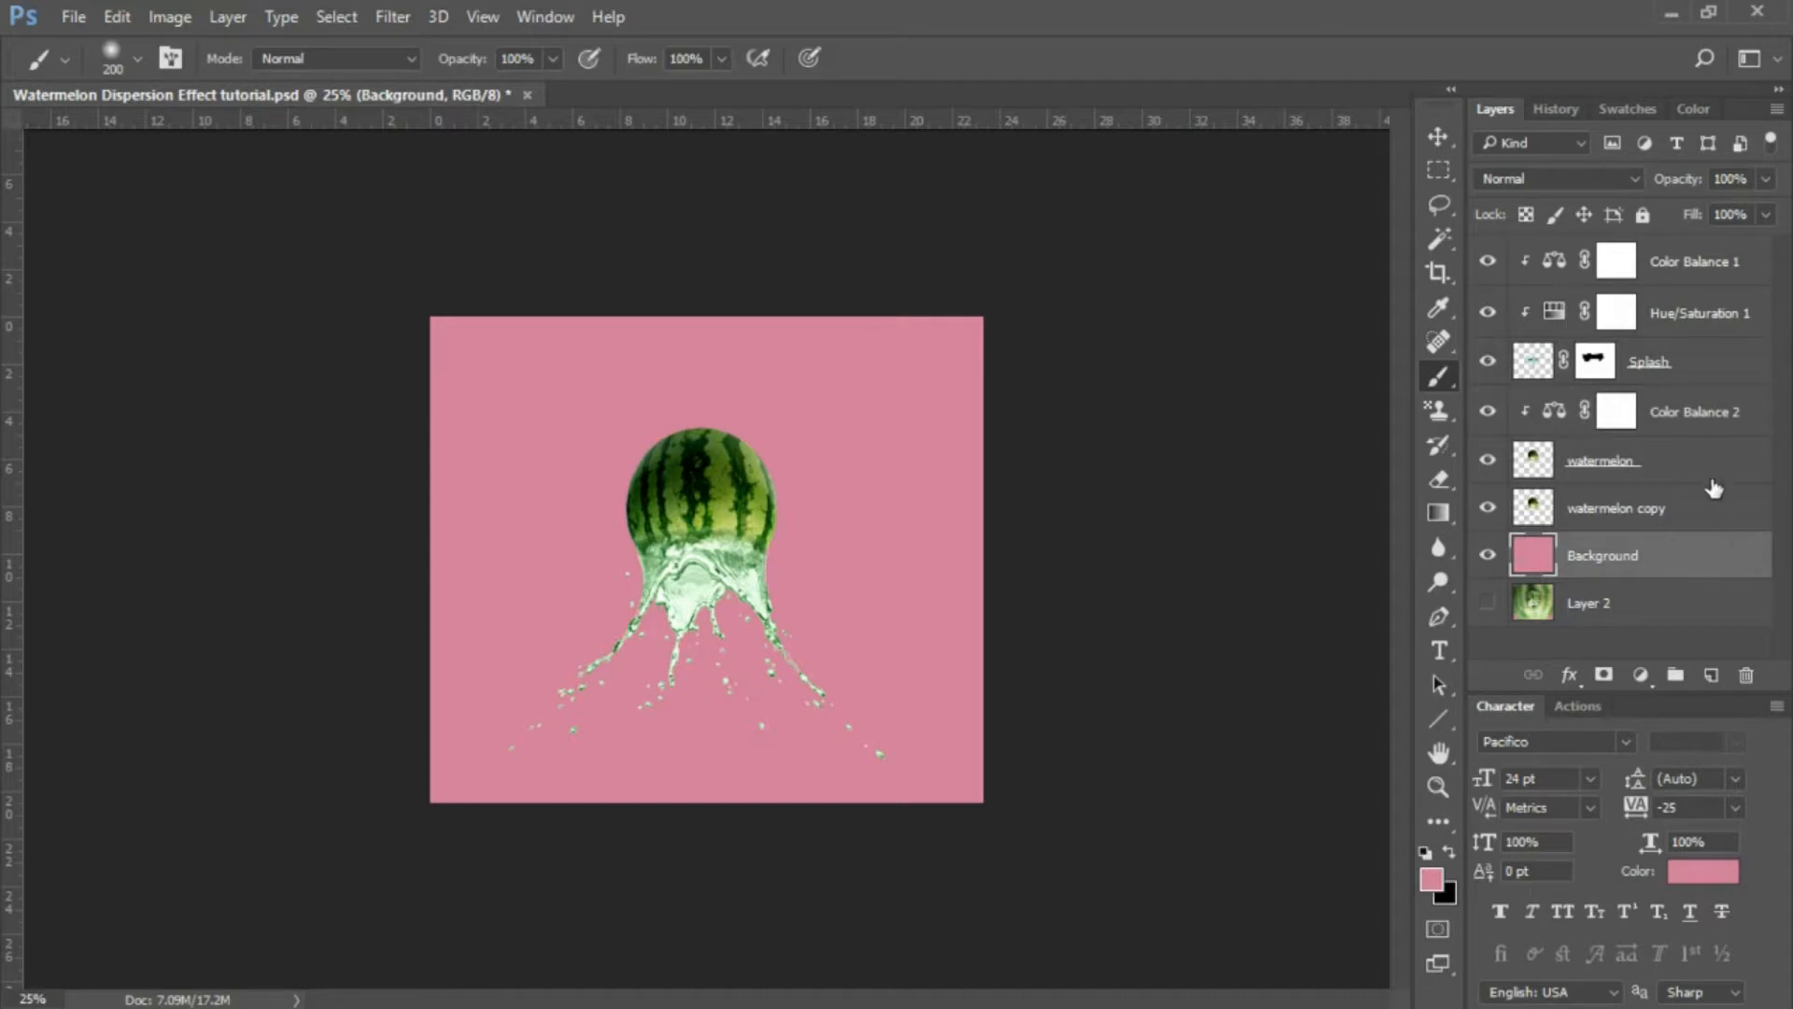
click(1642, 515)
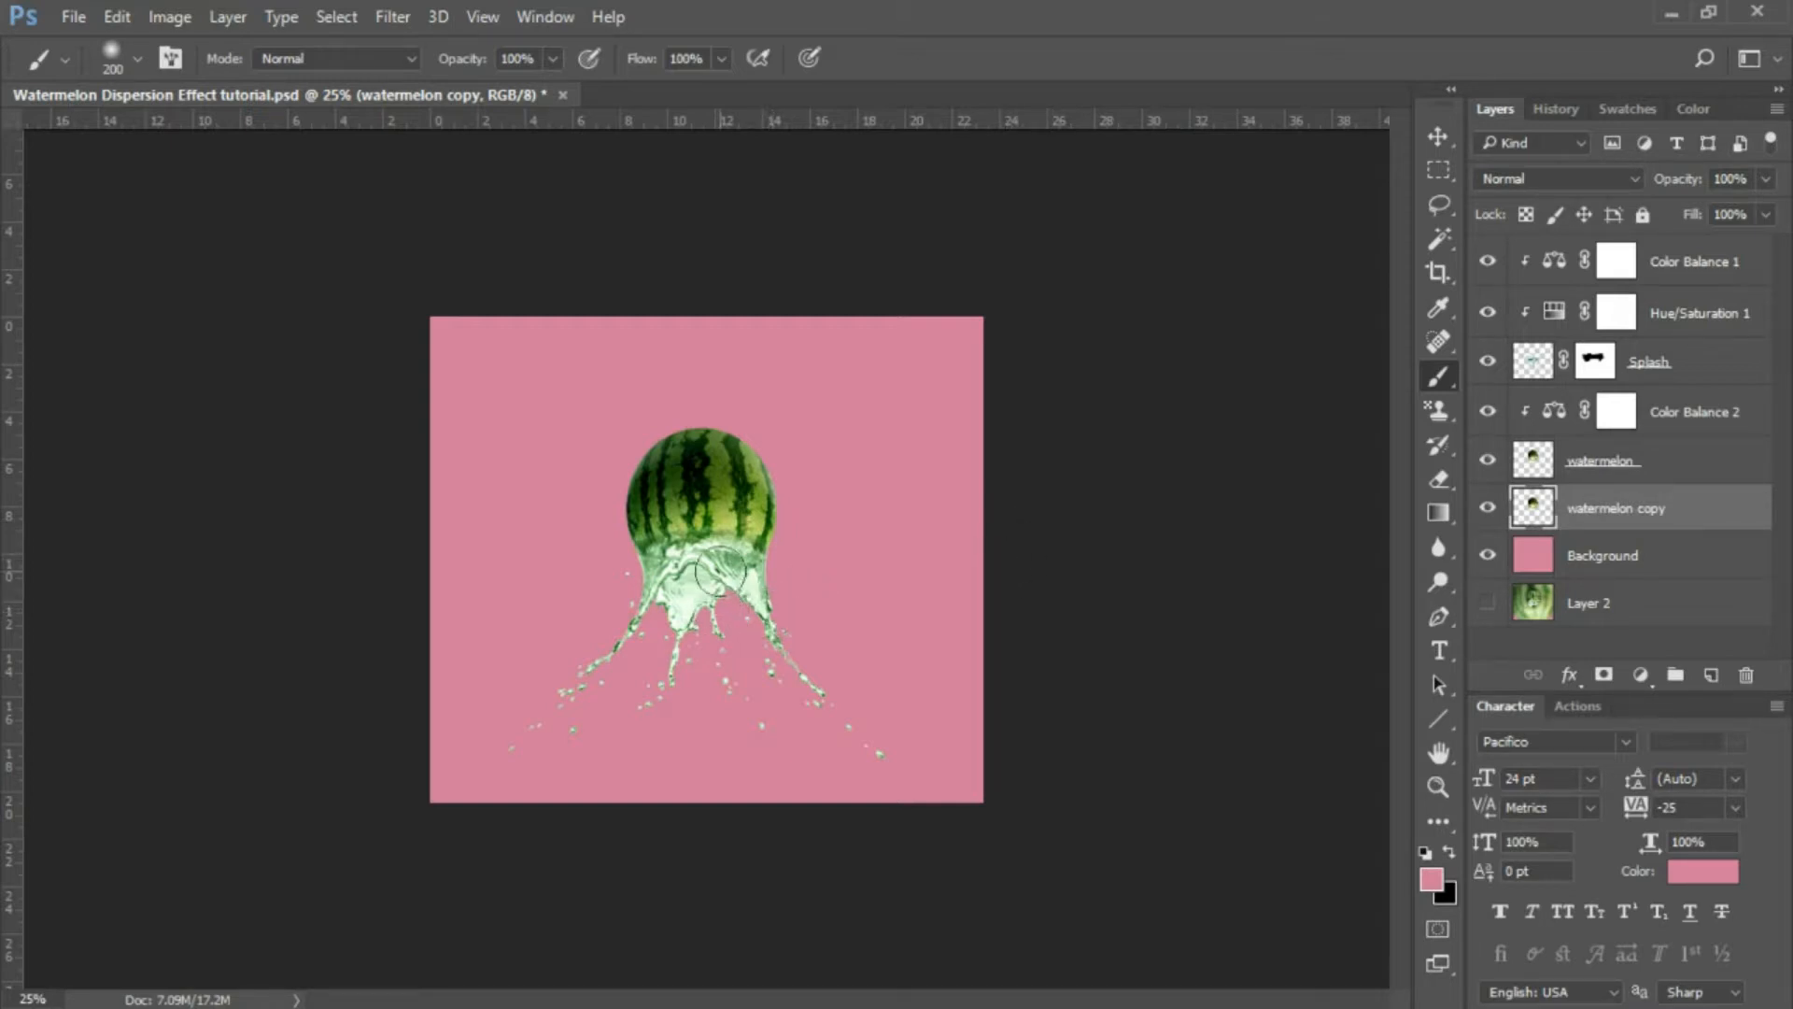
key(ctrl+t)
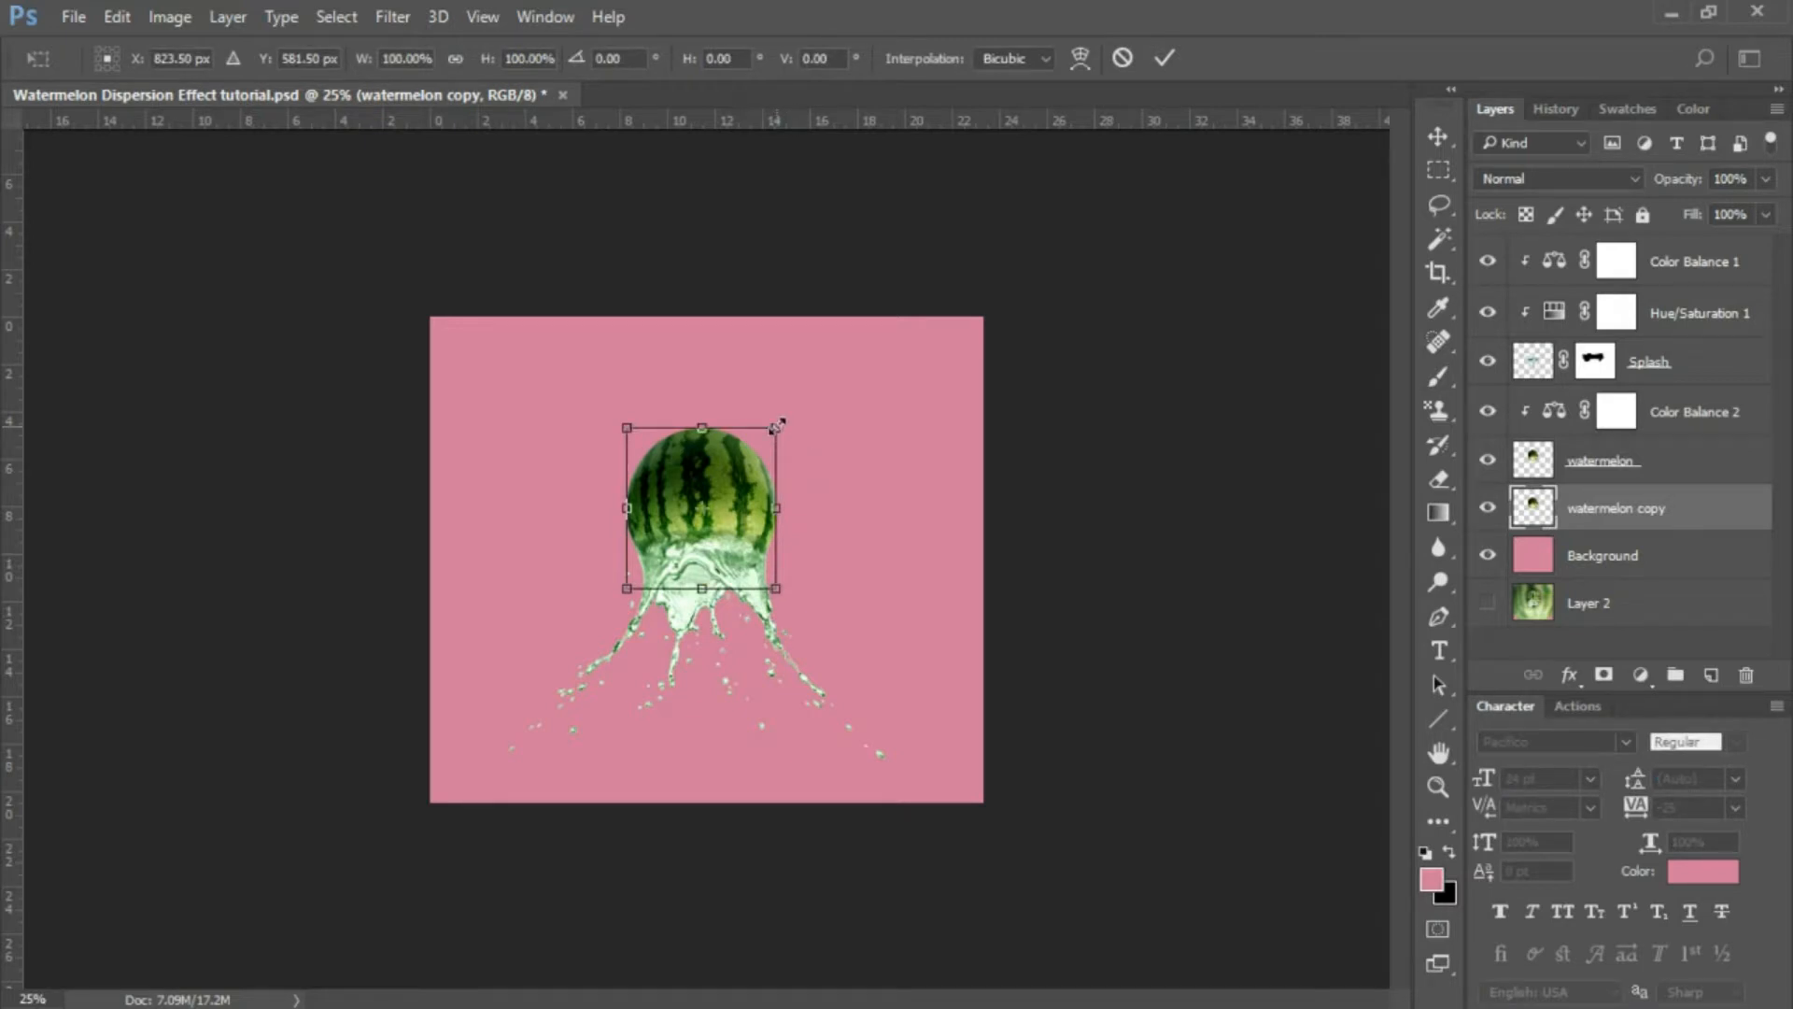
drag(777, 426, 1109, 258)
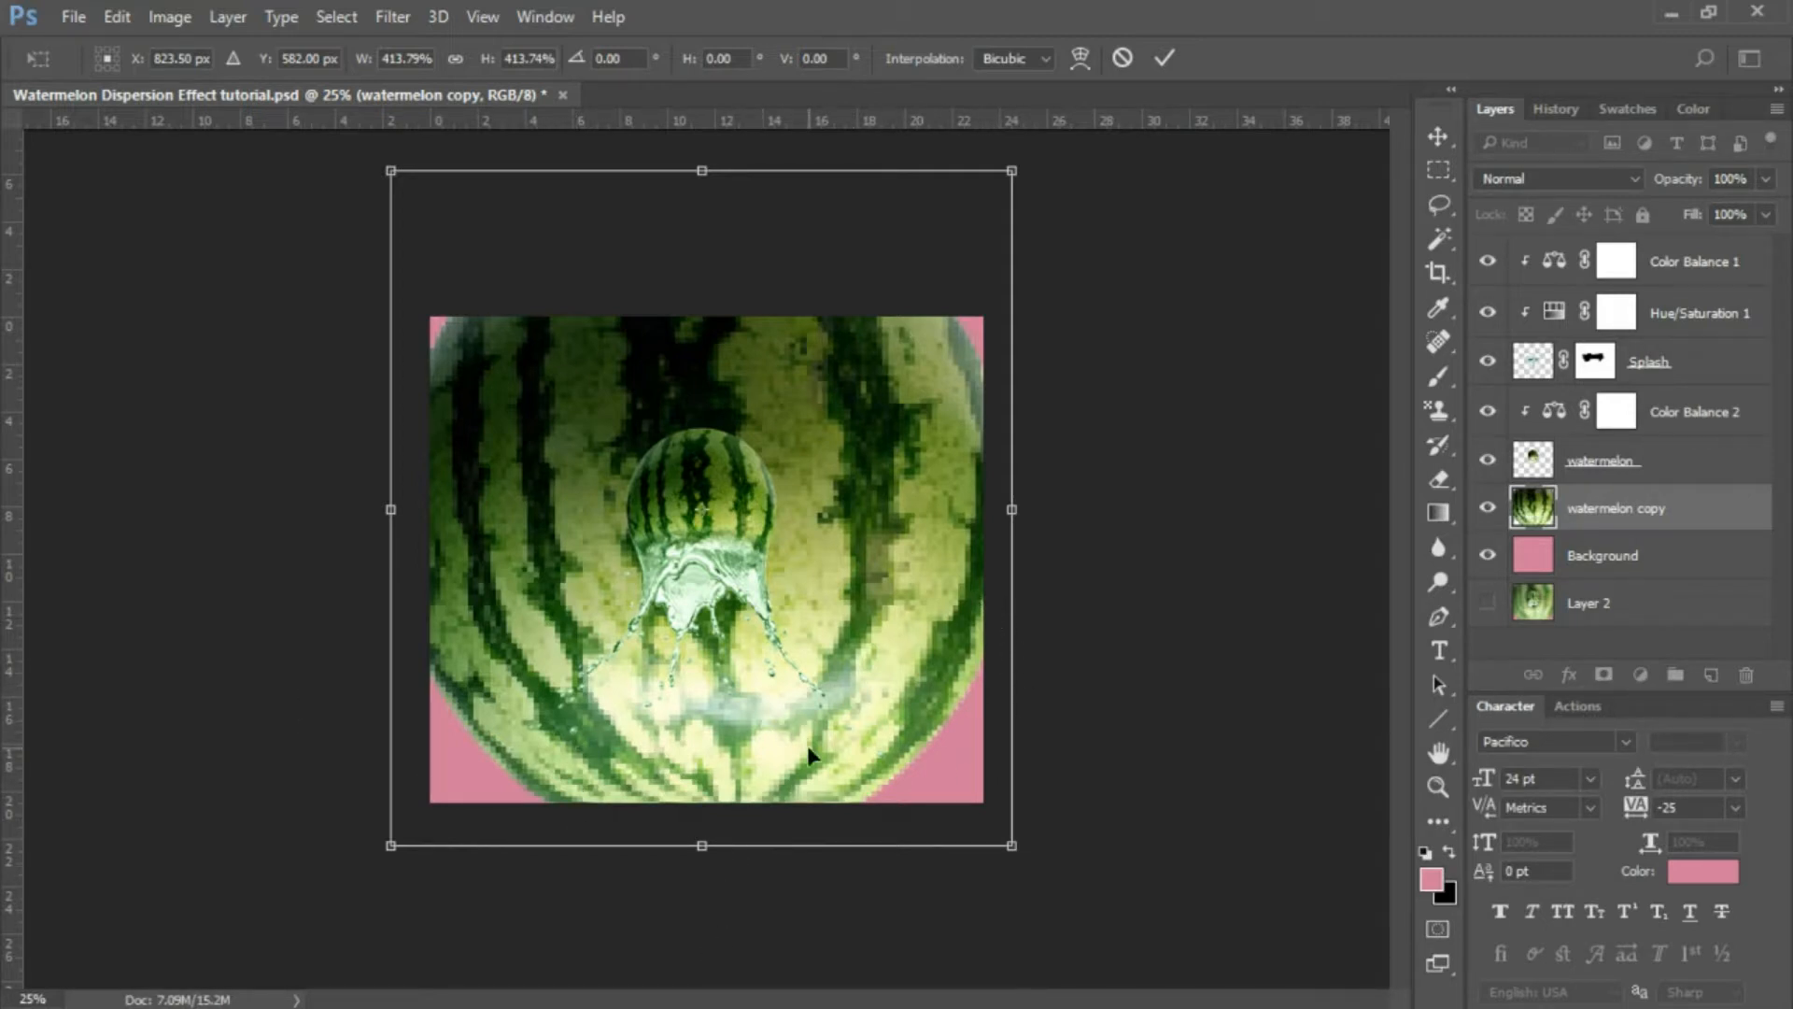
key(Return)
key(b)
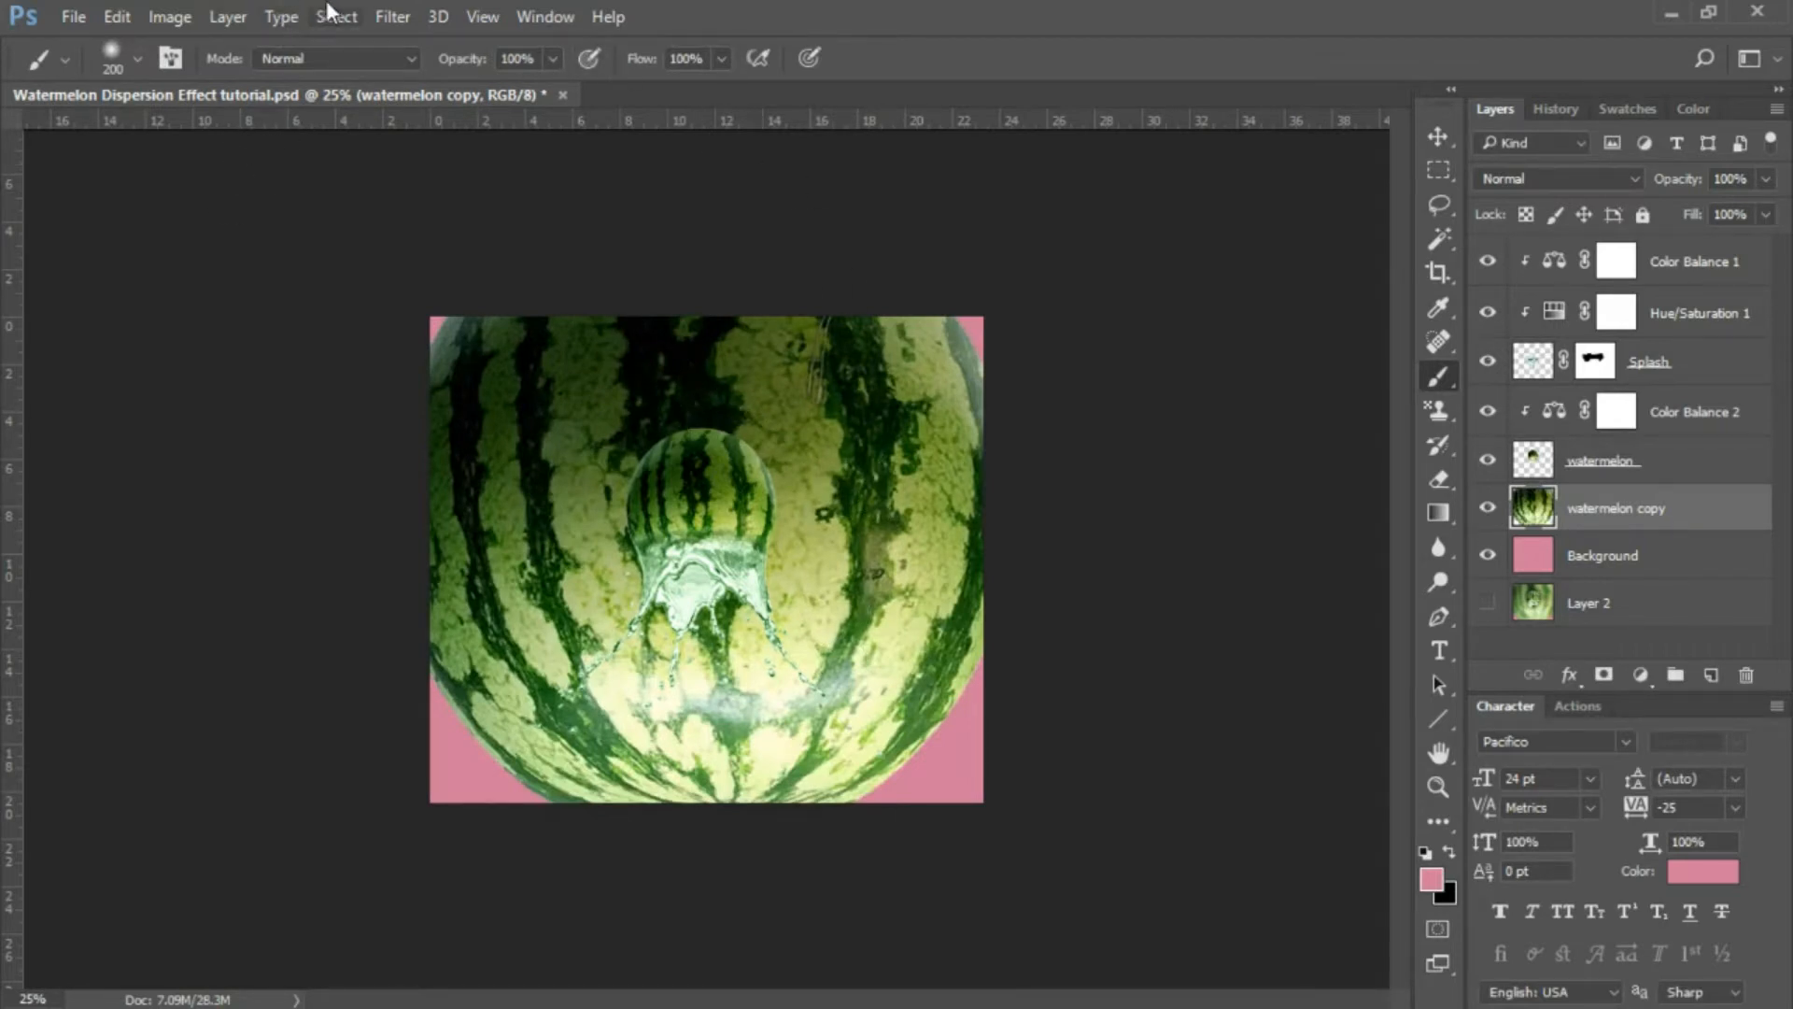
Apply a strong Gaussian Blur to the enlarged watermelon copy so it forms a soft green backdrop.
click(394, 19)
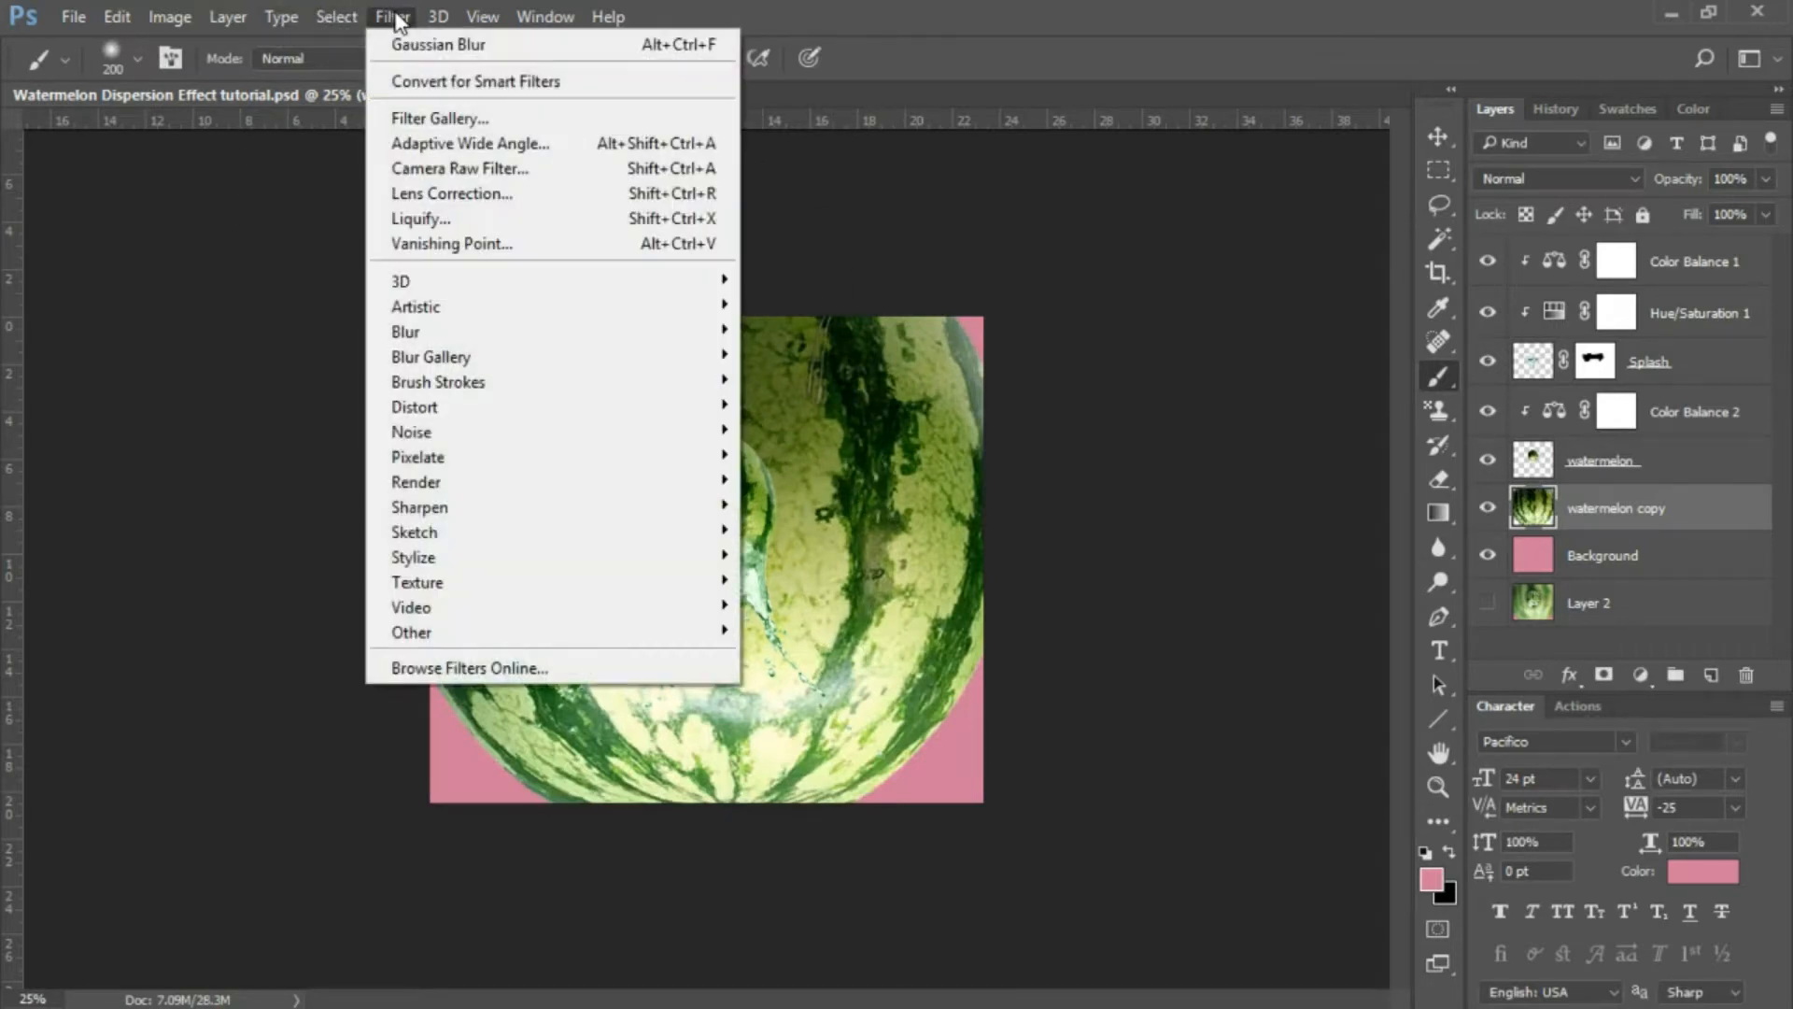
mouse_move(446, 285)
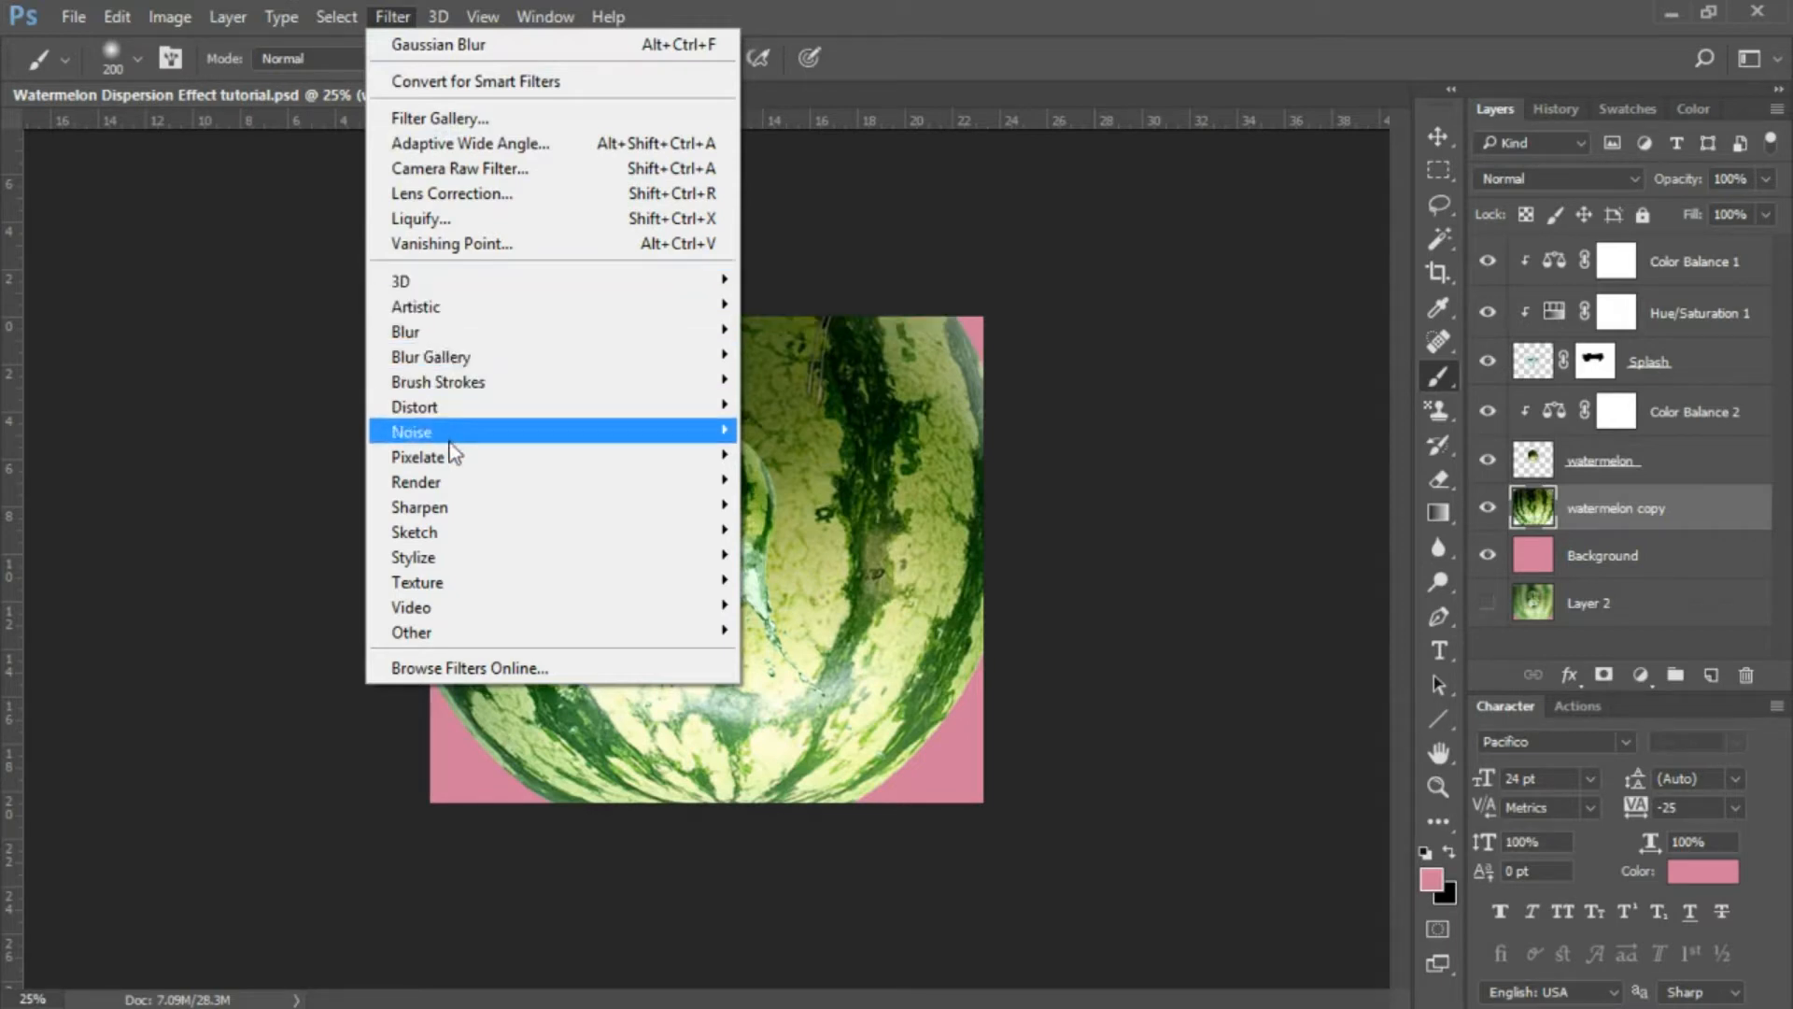
mouse_move(483, 346)
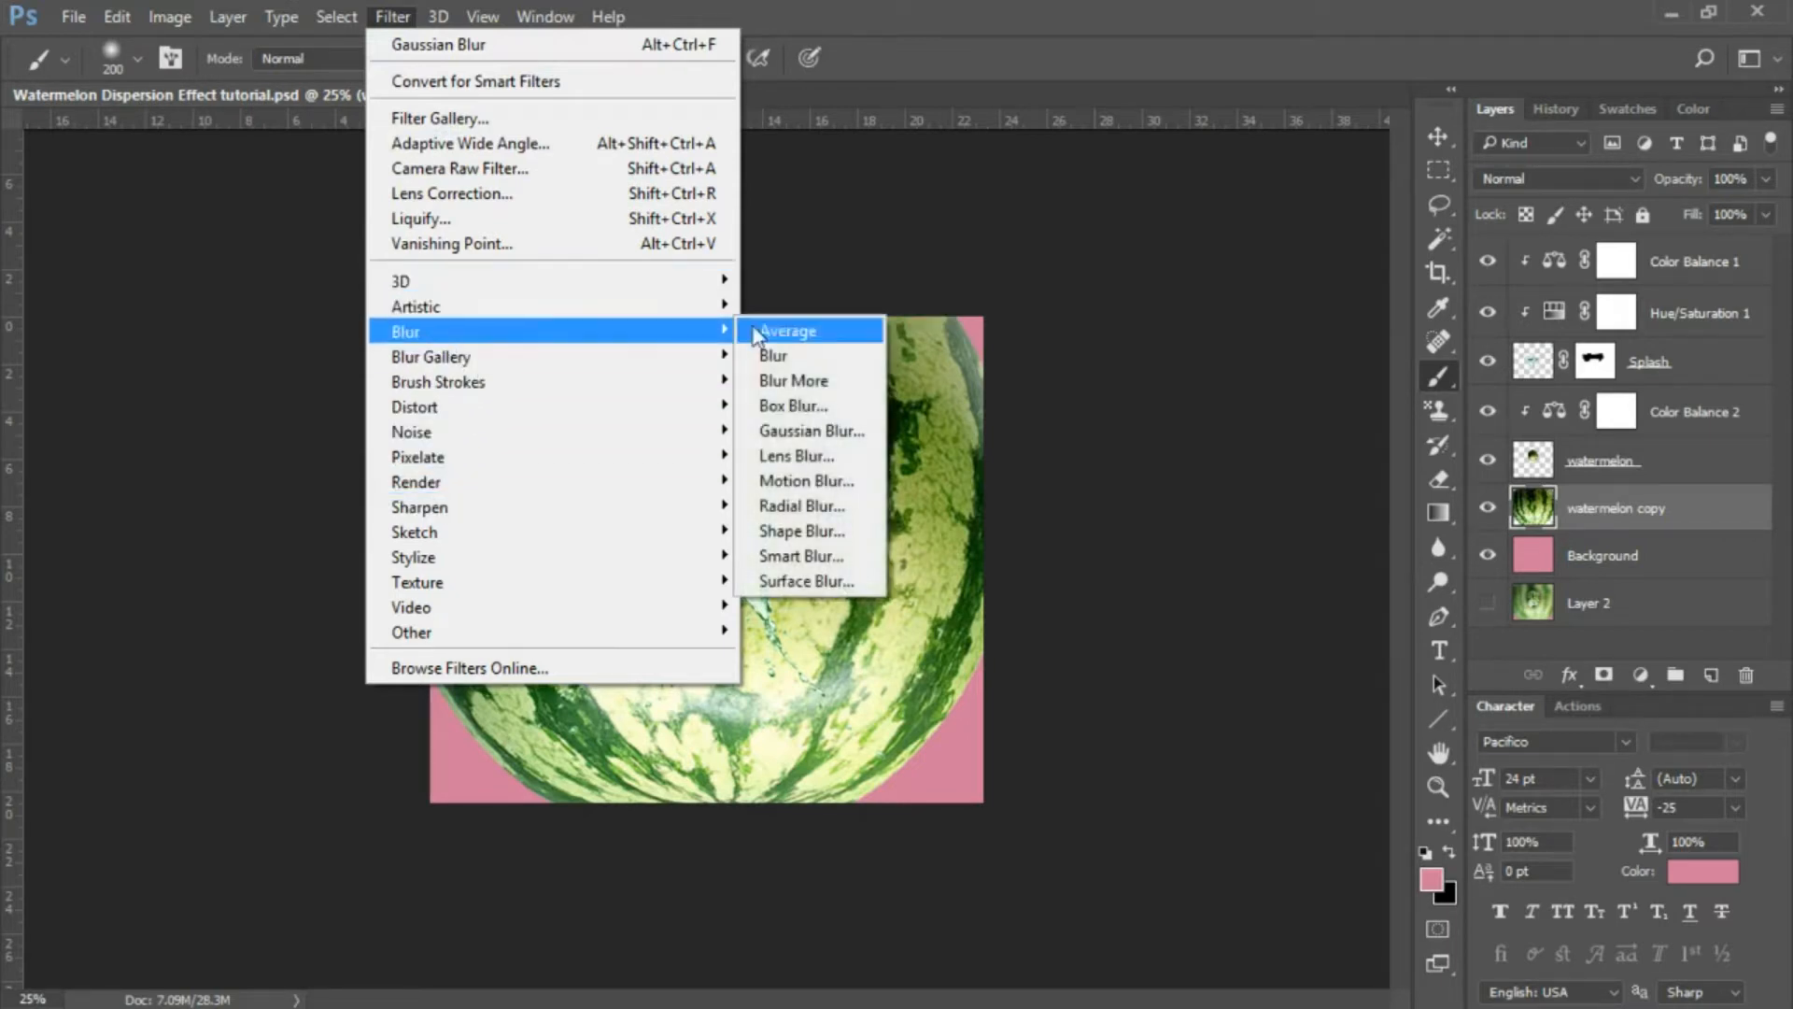
click(810, 431)
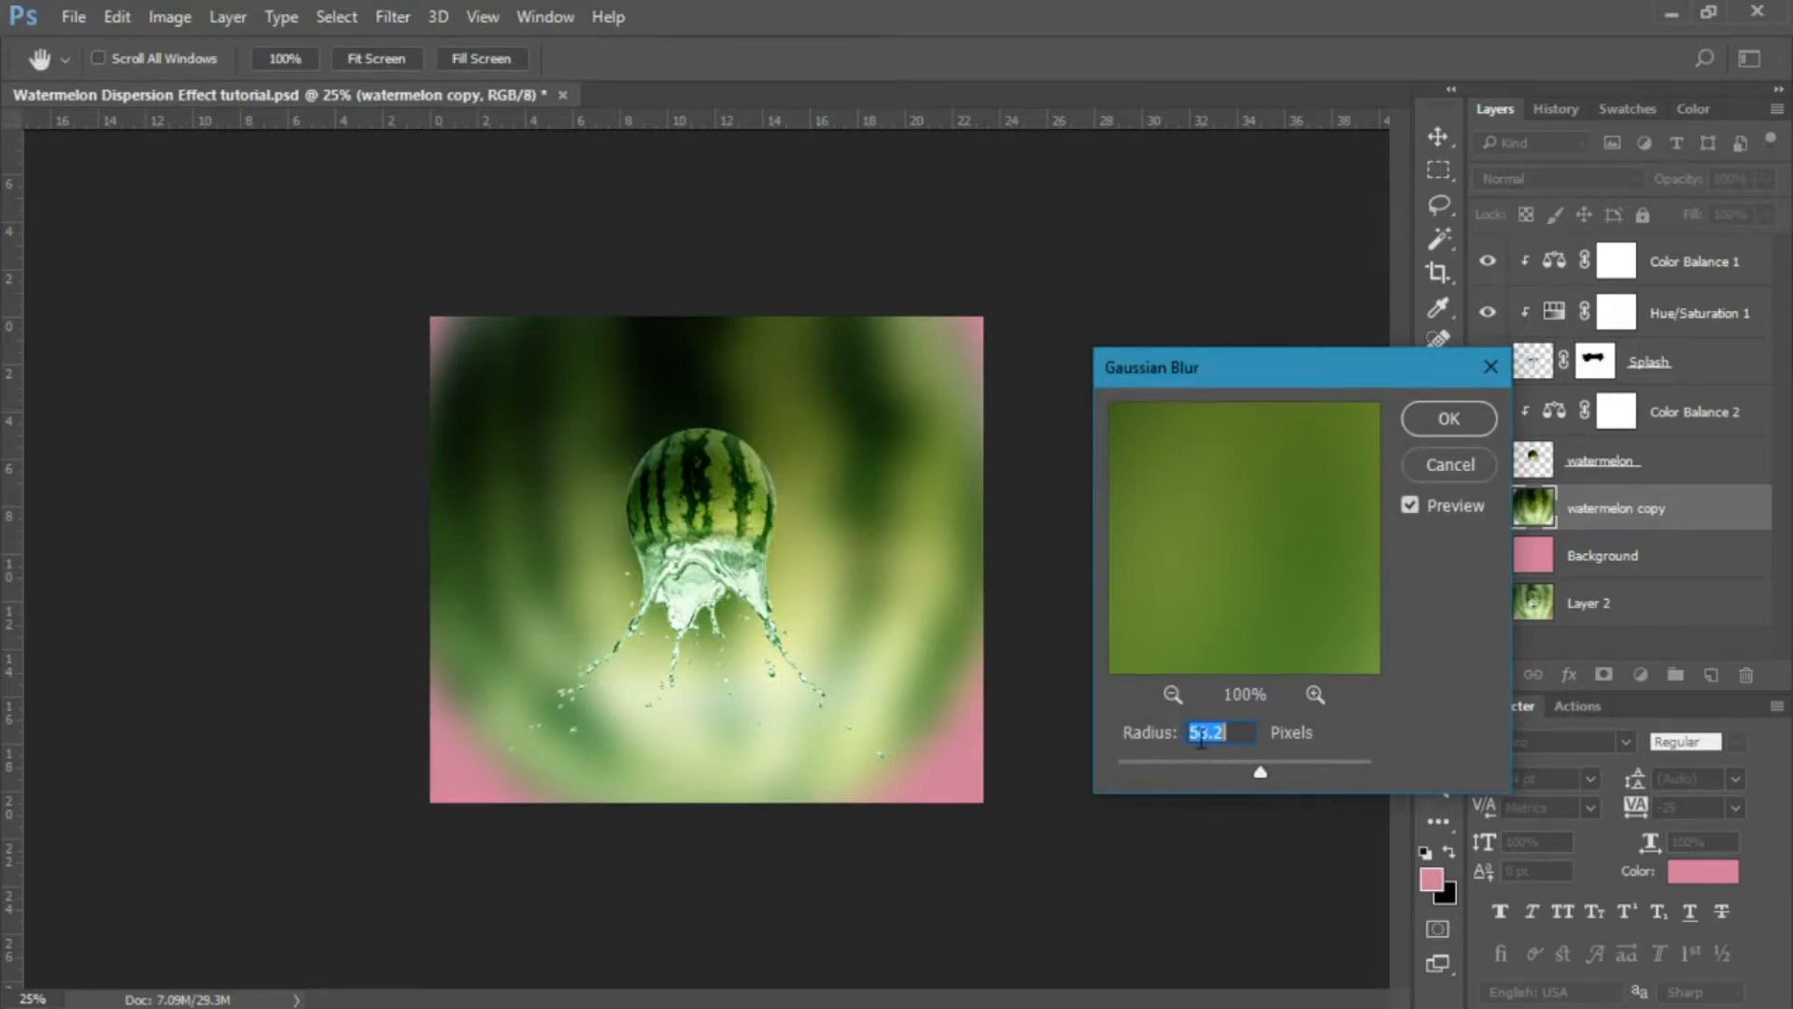
click(1448, 417)
key(b)
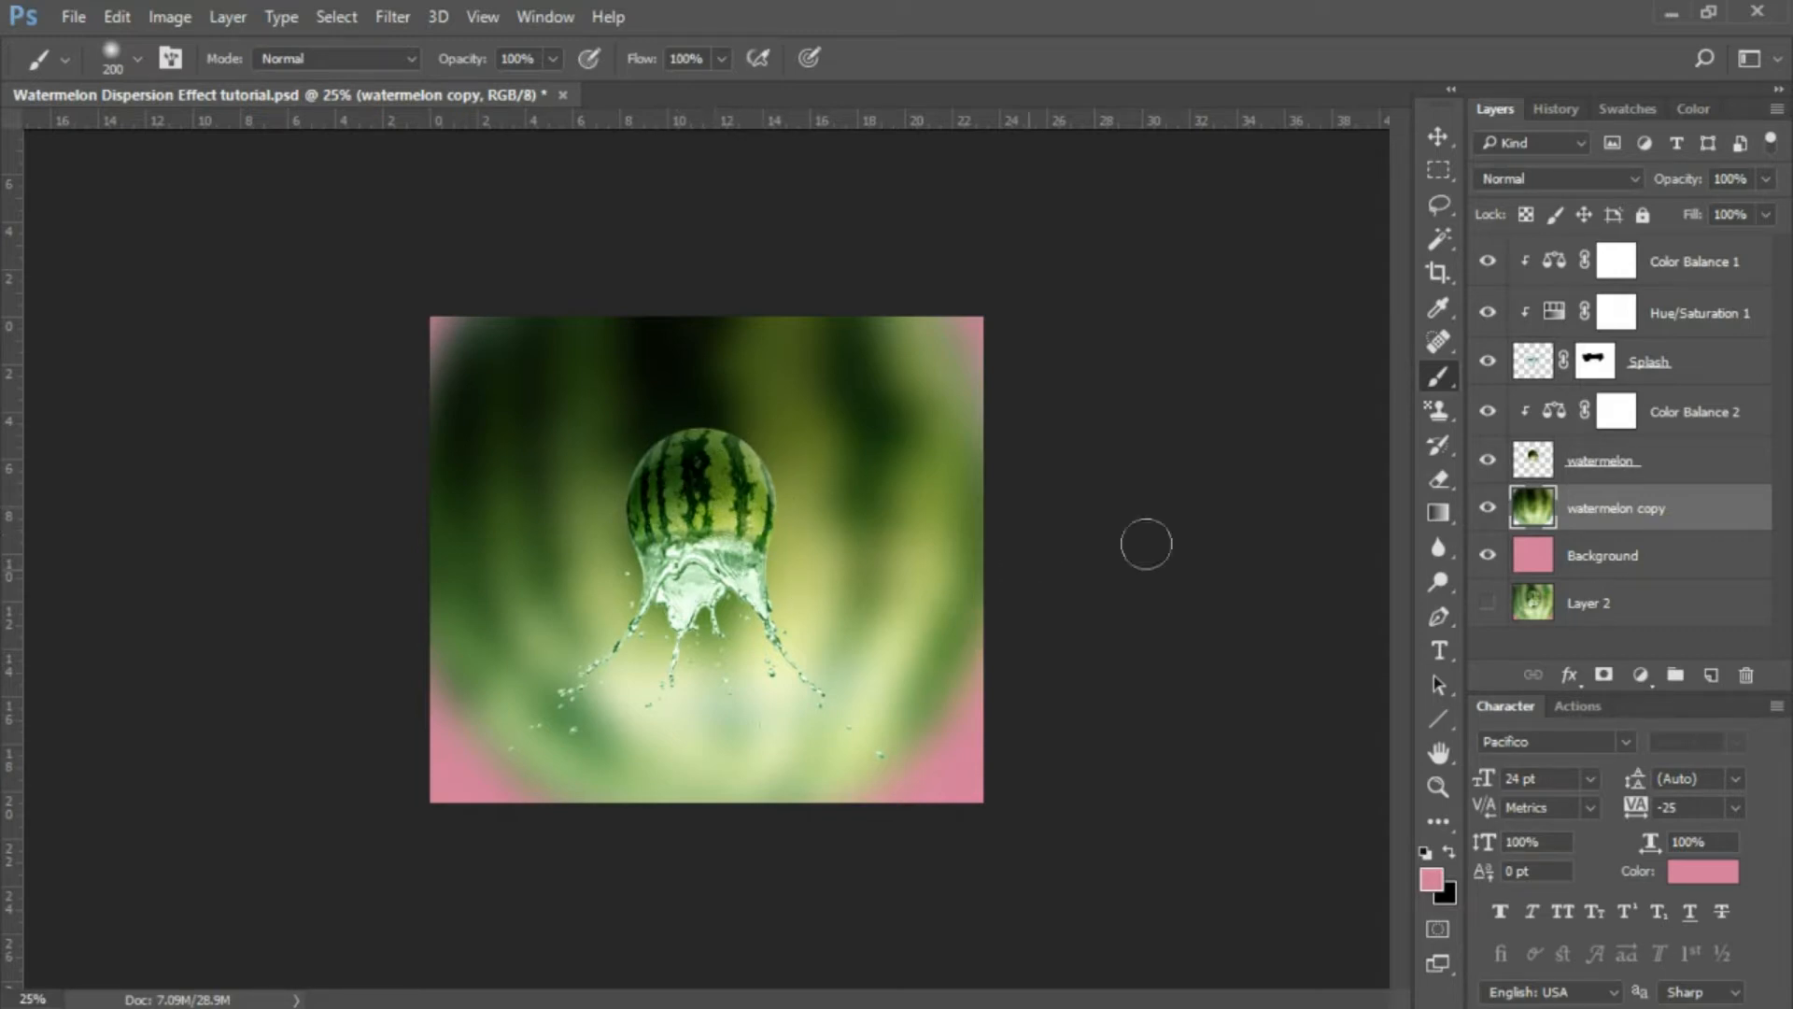
Brighten the watermelon layer's rind with the Dodge tool set to Midtones at 14% exposure, using a 300 px soft brush.
click(1530, 472)
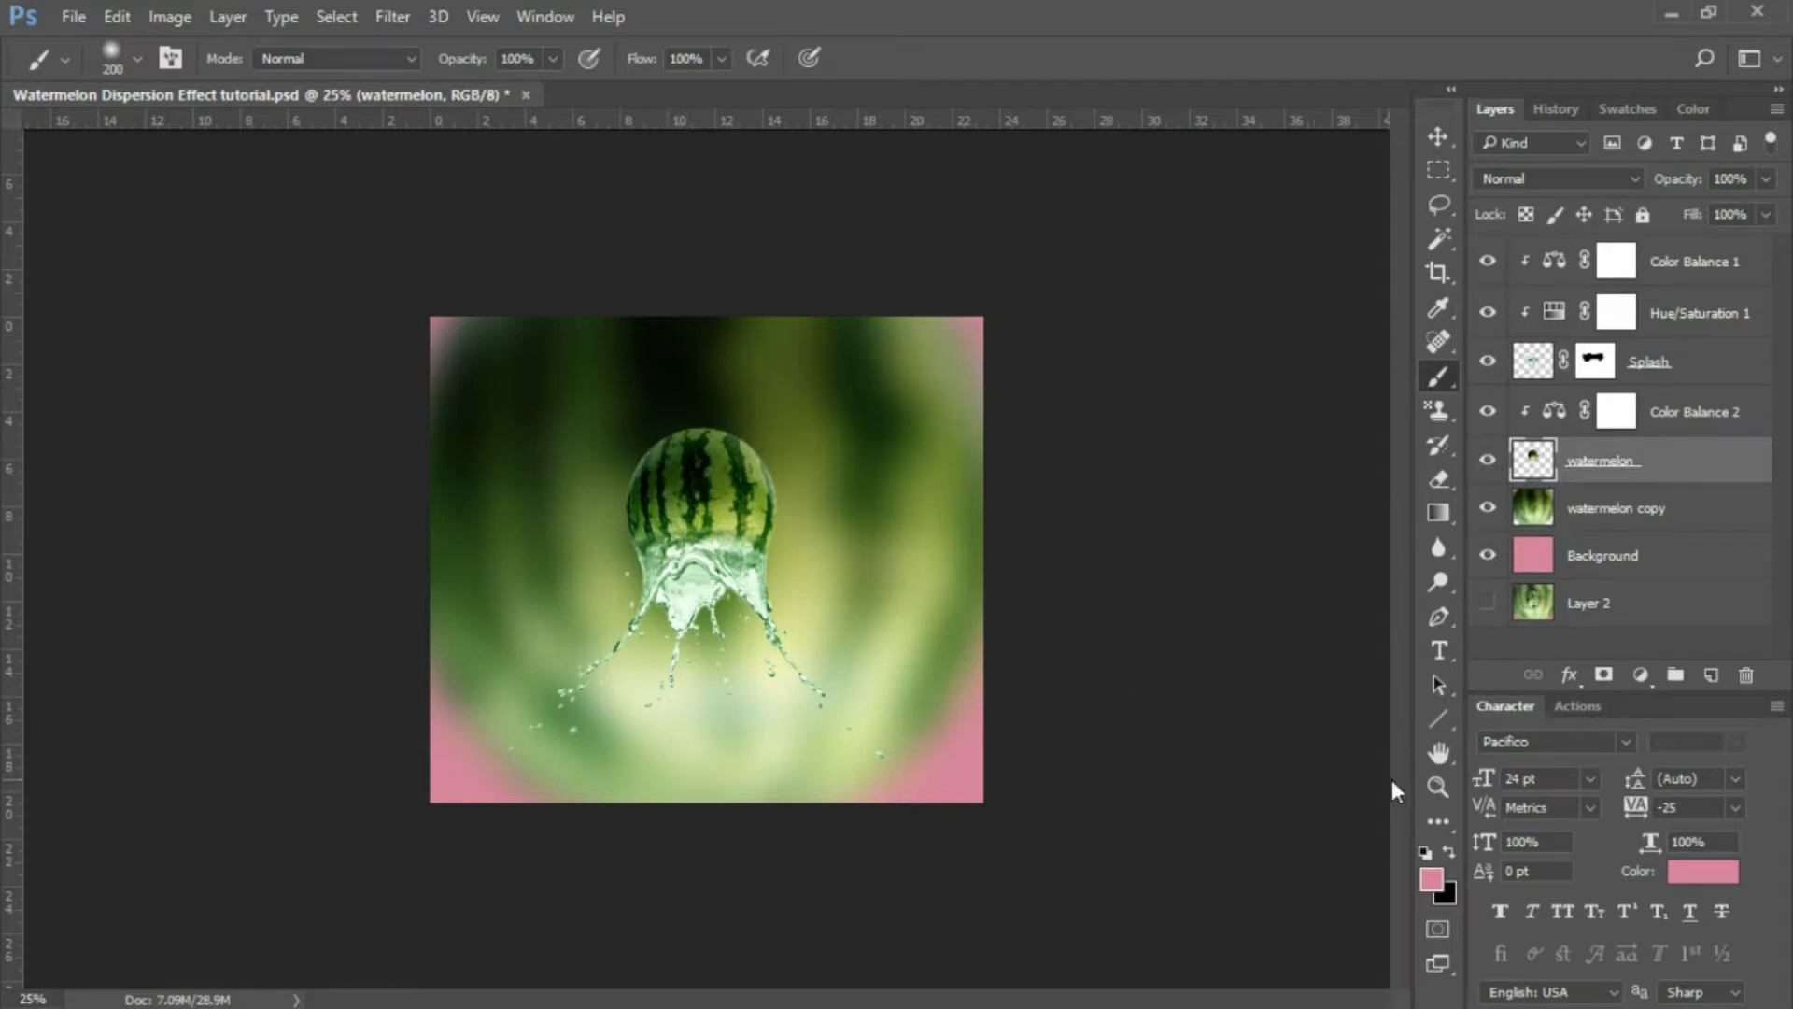
click(1437, 584)
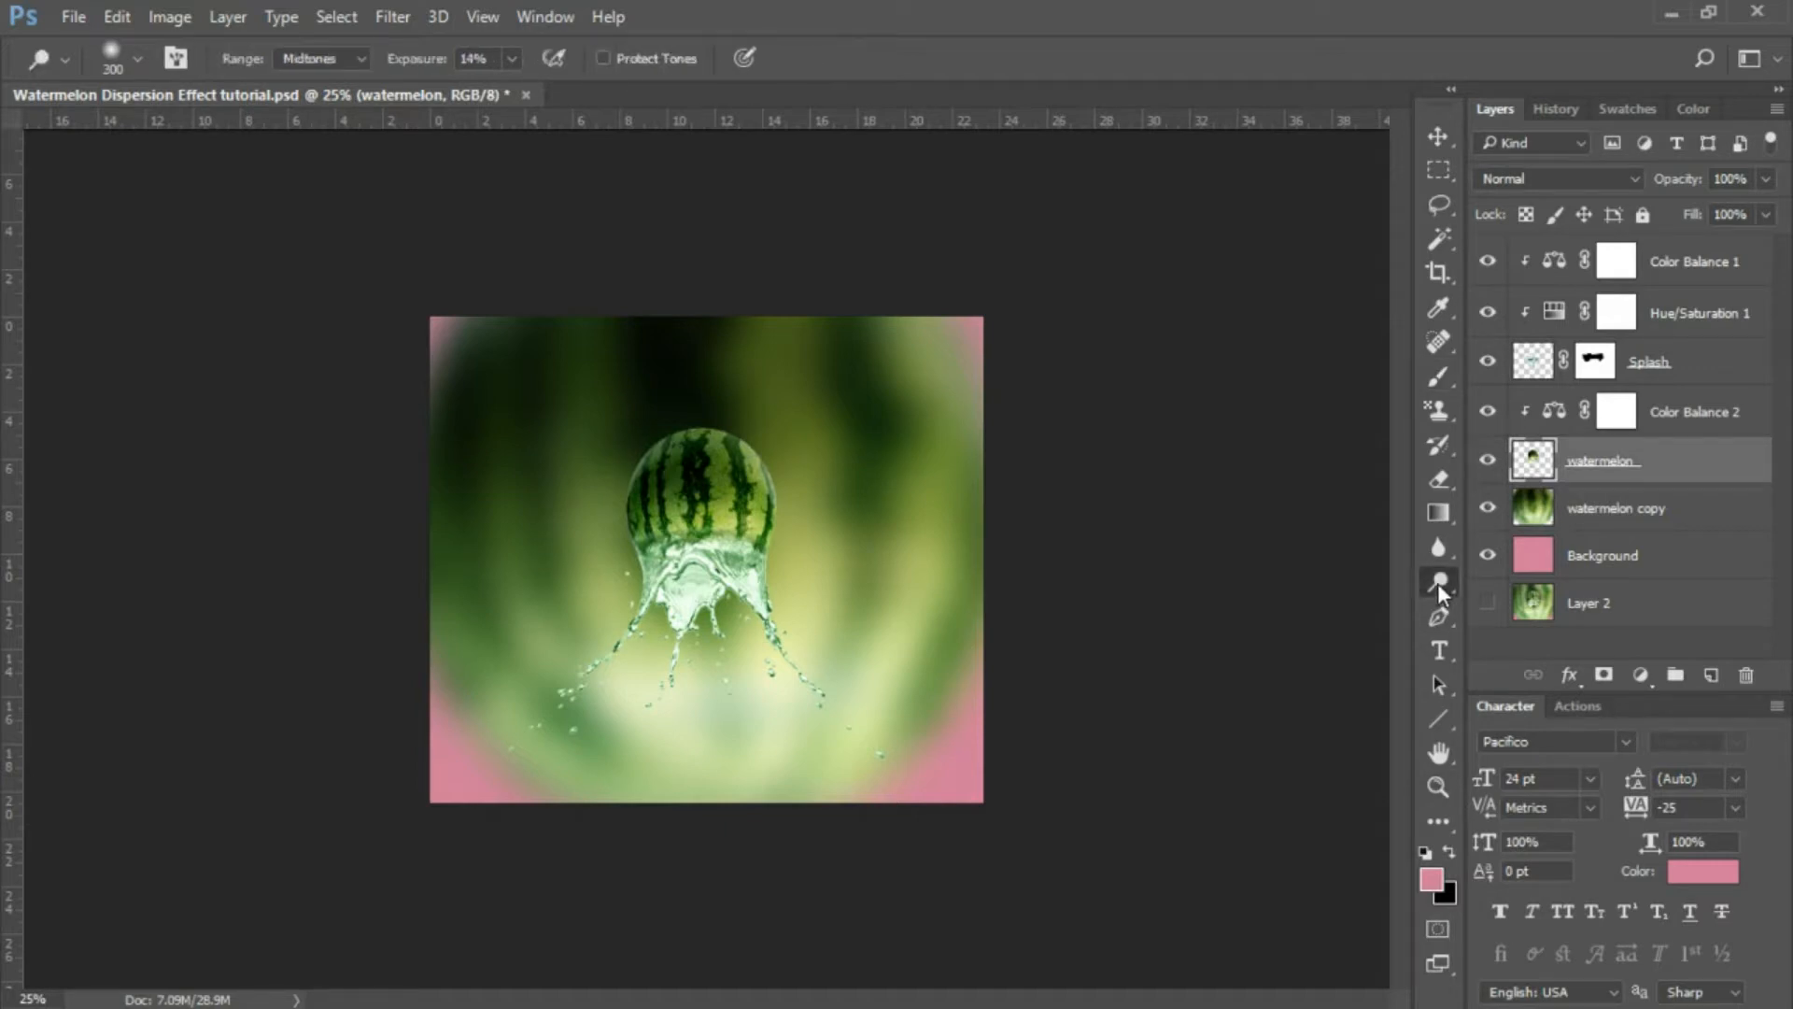
right_click(1448, 591)
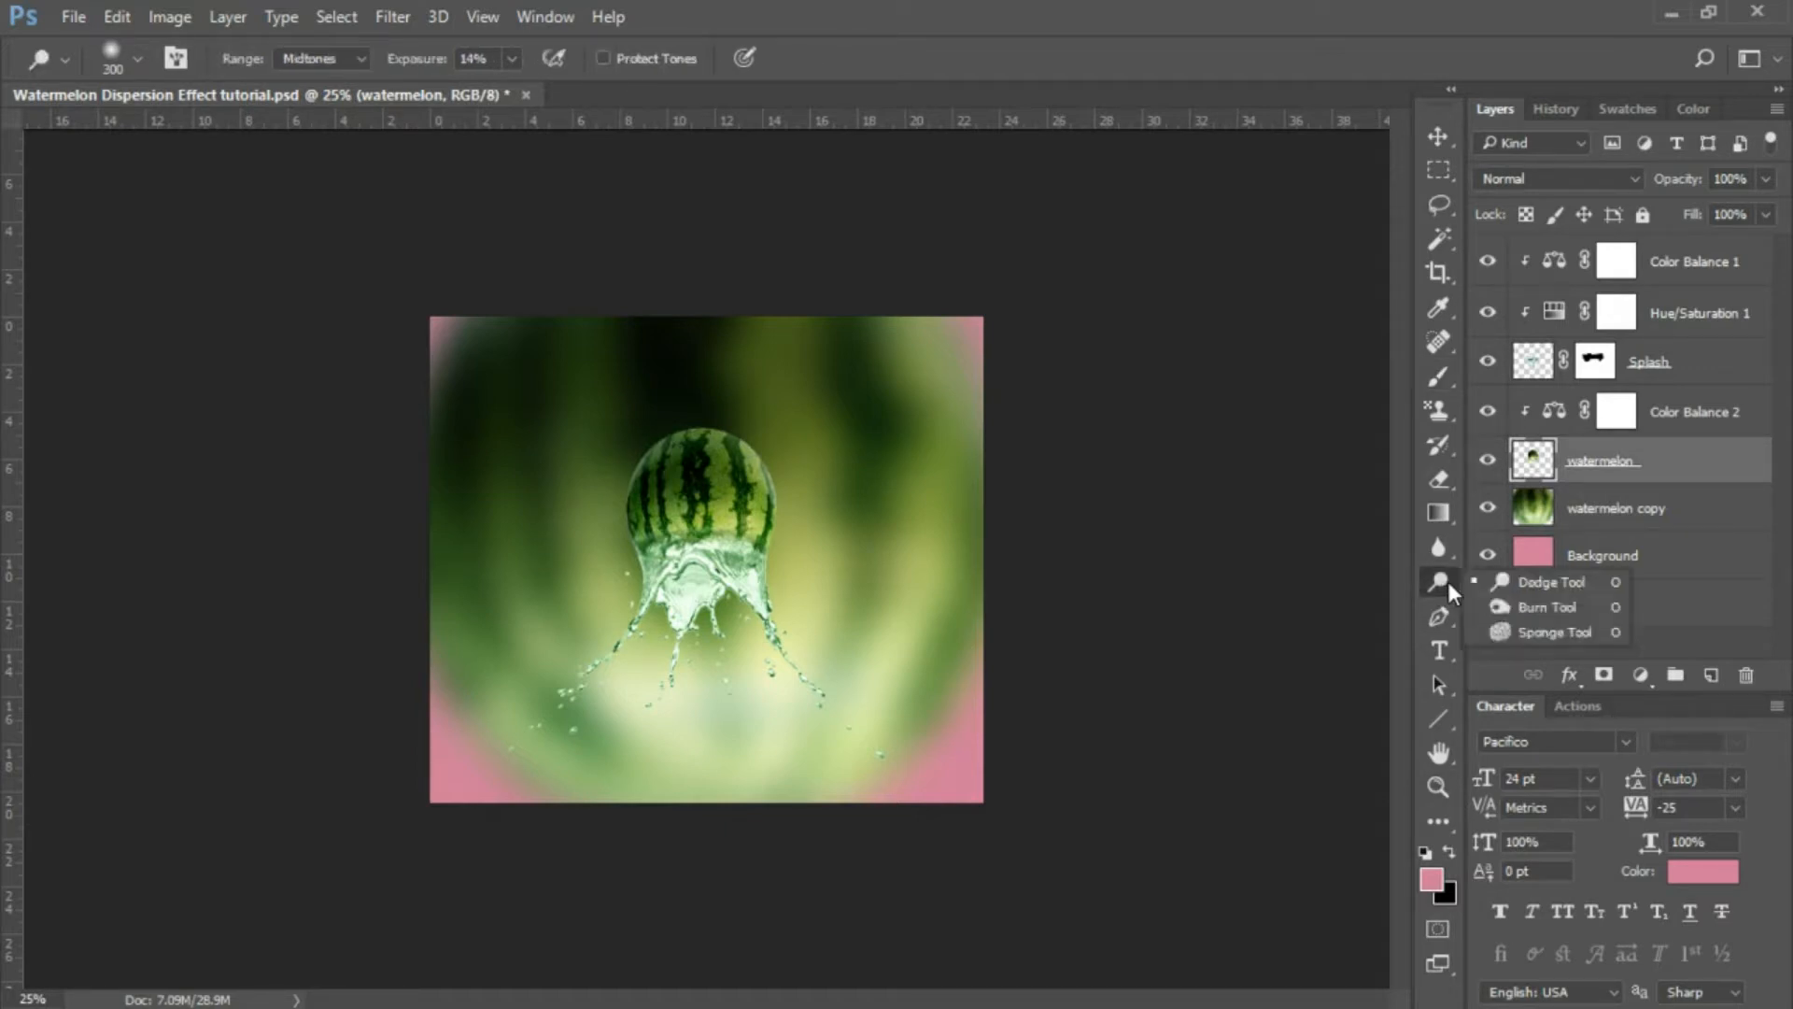
click(1498, 588)
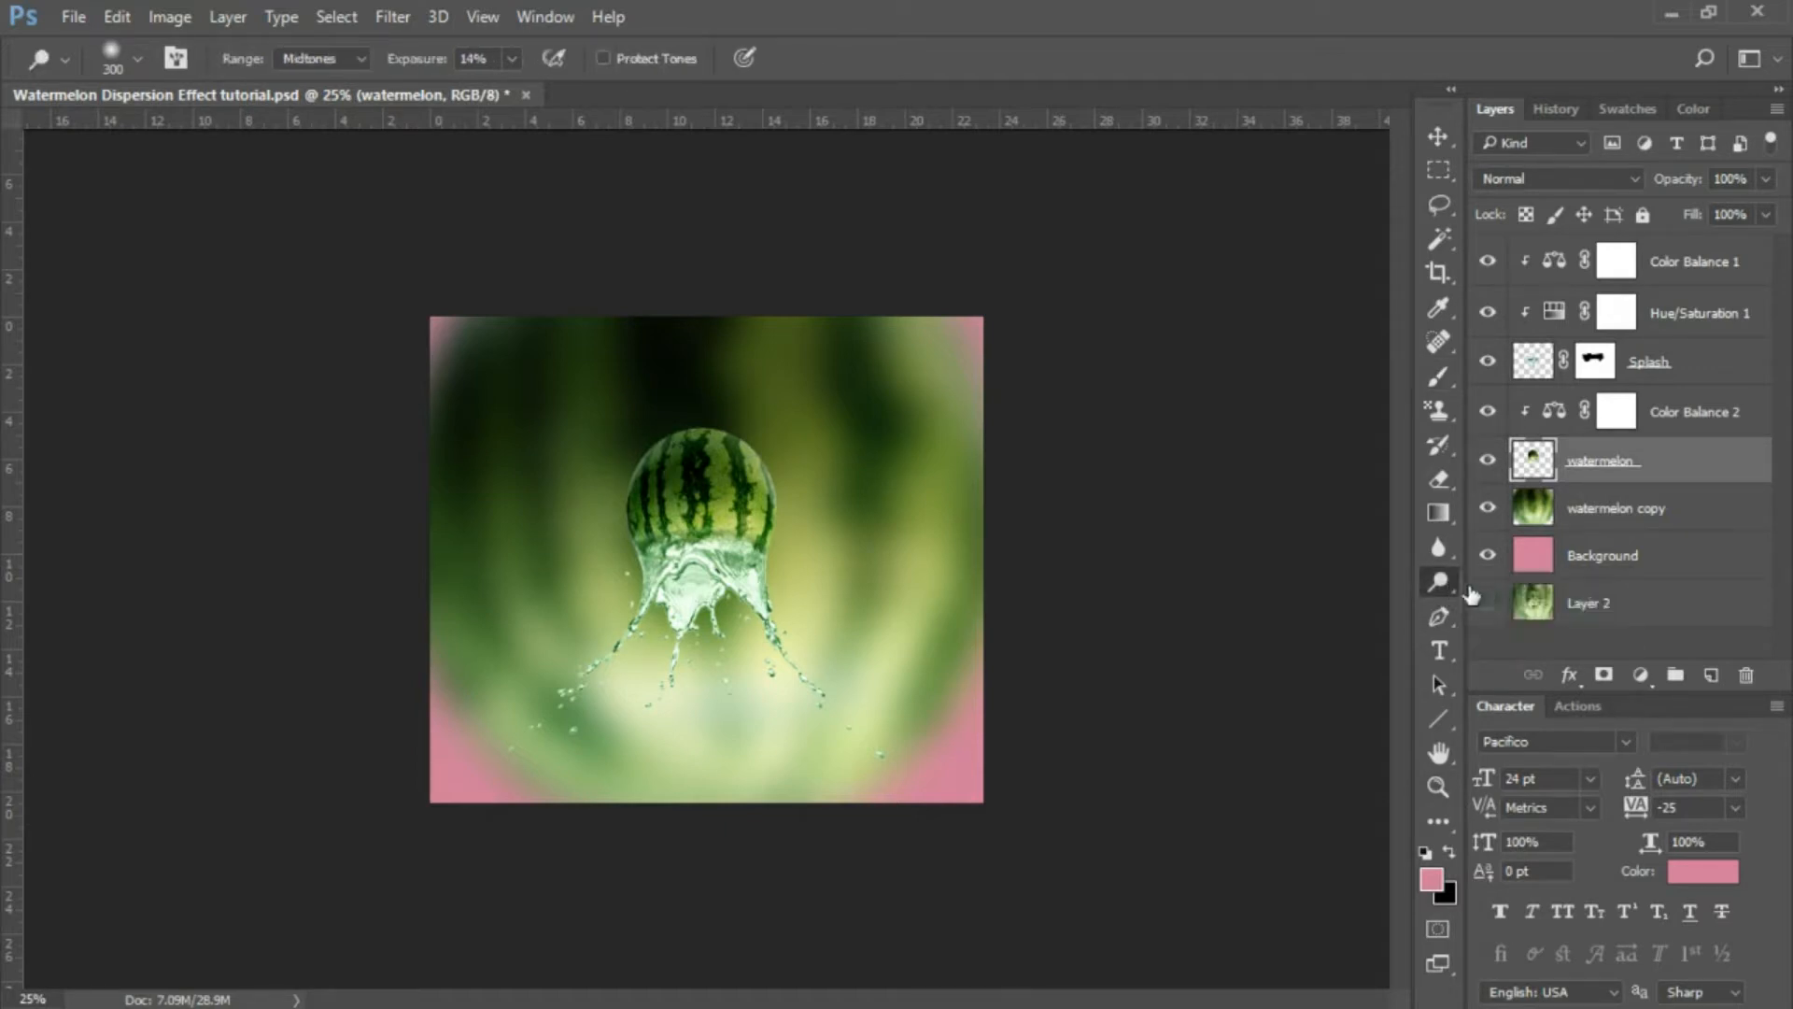
click(1439, 787)
drag(691, 470, 805, 470)
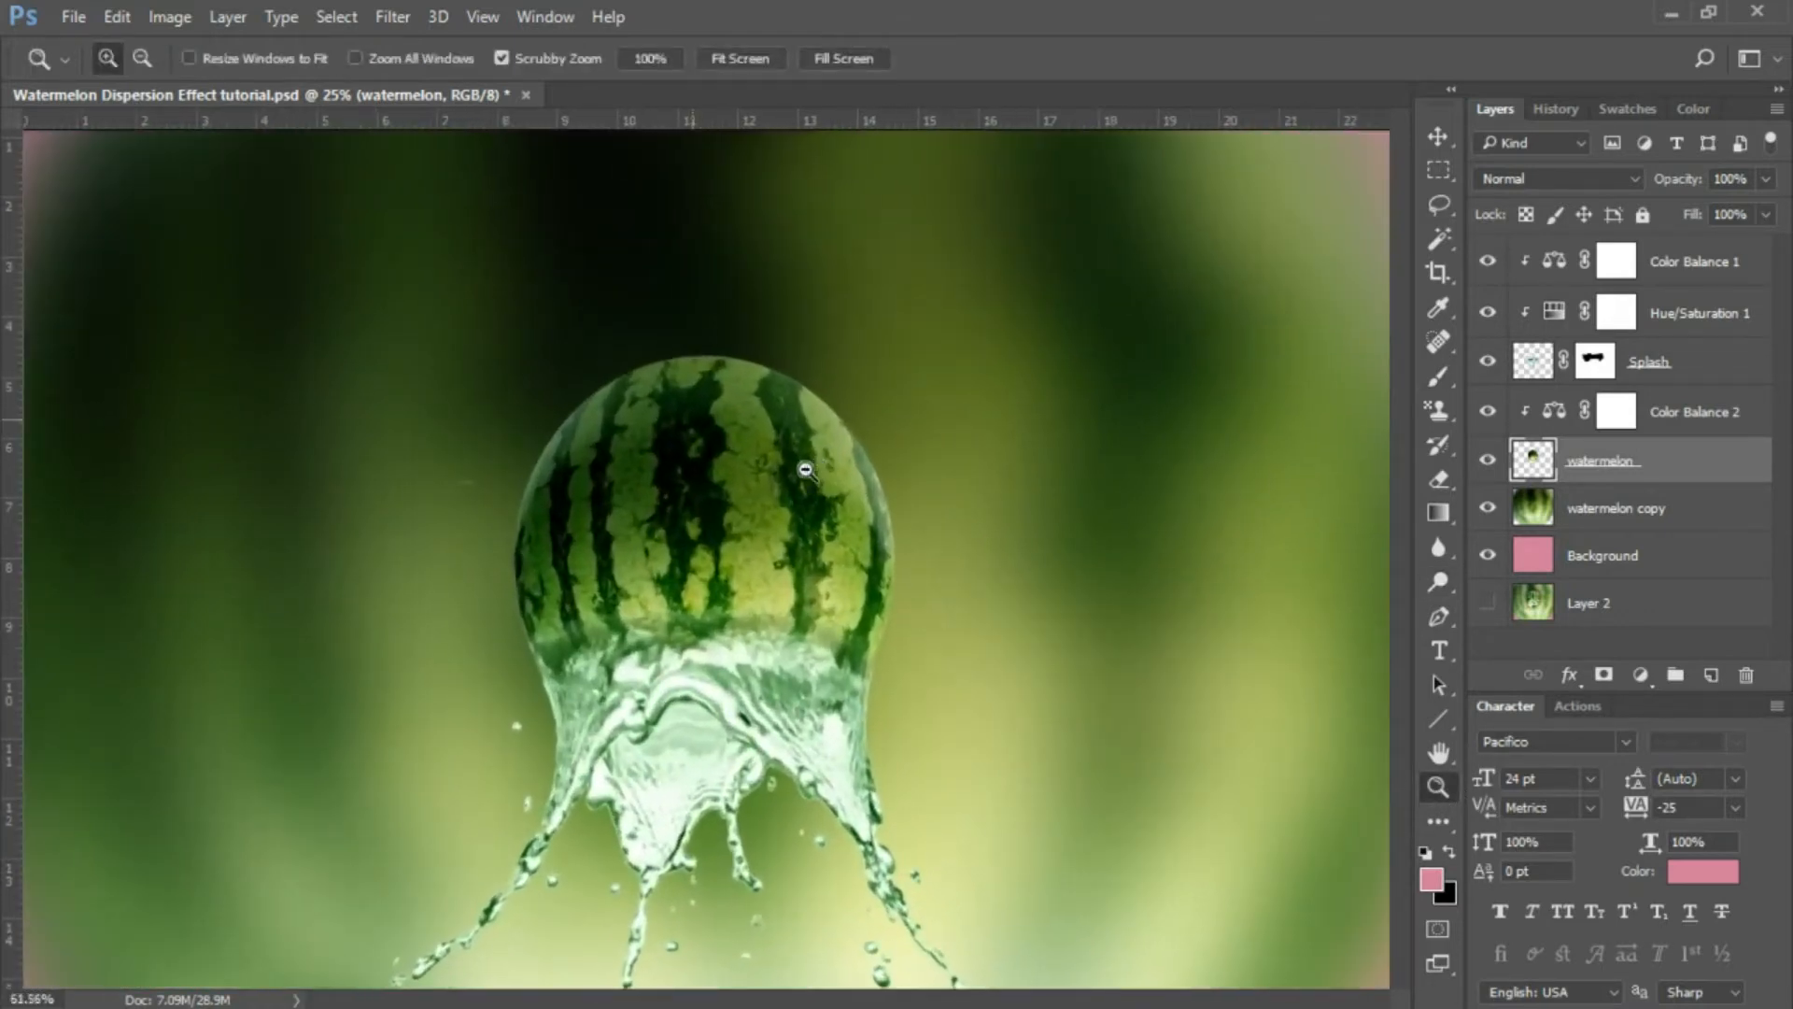
click(1429, 577)
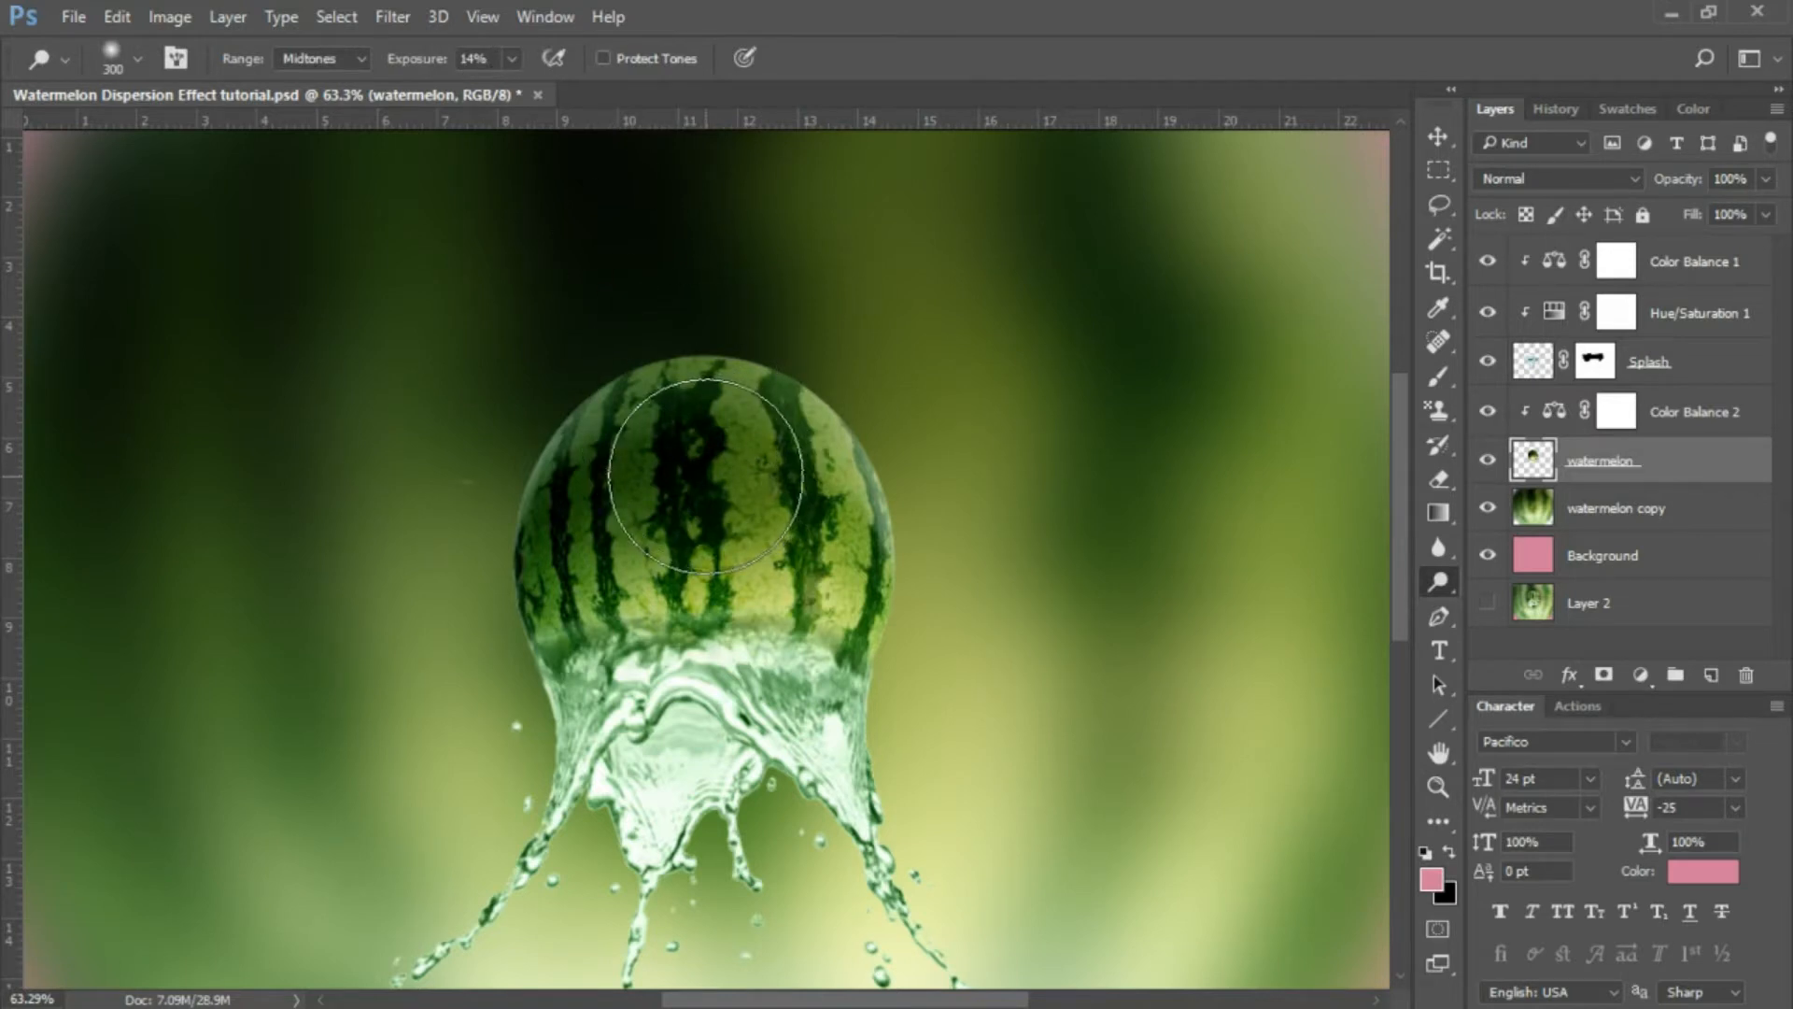
mouse_move(716, 464)
mouse_down()
mouse_move(634, 485)
mouse_move(700, 458)
mouse_move(646, 502)
mouse_move(648, 481)
mouse_move(681, 487)
mouse_move(705, 411)
mouse_move(670, 408)
mouse_move(598, 489)
mouse_move(686, 438)
mouse_move(585, 510)
mouse_move(631, 492)
mouse_move(591, 482)
mouse_move(564, 554)
mouse_move(666, 469)
mouse_move(591, 513)
mouse_move(596, 574)
mouse_move(743, 431)
mouse_move(586, 541)
mouse_move(719, 479)
mouse_move(752, 420)
mouse_move(666, 434)
mouse_move(531, 563)
mouse_move(607, 535)
mouse_move(601, 510)
mouse_move(553, 592)
mouse_move(751, 512)
mouse_move(778, 468)
mouse_move(765, 444)
mouse_move(921, 574)
mouse_move(1052, 619)
mouse_move(885, 519)
mouse_move(724, 494)
mouse_move(667, 461)
mouse_move(589, 548)
mouse_move(724, 565)
mouse_move(804, 455)
mouse_move(731, 452)
mouse_move(618, 541)
mouse_move(629, 662)
mouse_move(856, 694)
mouse_move(775, 602)
mouse_move(619, 566)
mouse_move(580, 577)
mouse_move(593, 676)
mouse_move(646, 541)
mouse_move(587, 526)
mouse_move(591, 650)
mouse_move(809, 760)
mouse_move(1009, 543)
mouse_move(998, 399)
mouse_move(1207, 575)
mouse_move(1233, 569)
mouse_move(987, 493)
mouse_move(820, 471)
mouse_move(858, 499)
mouse_move(890, 576)
mouse_up()
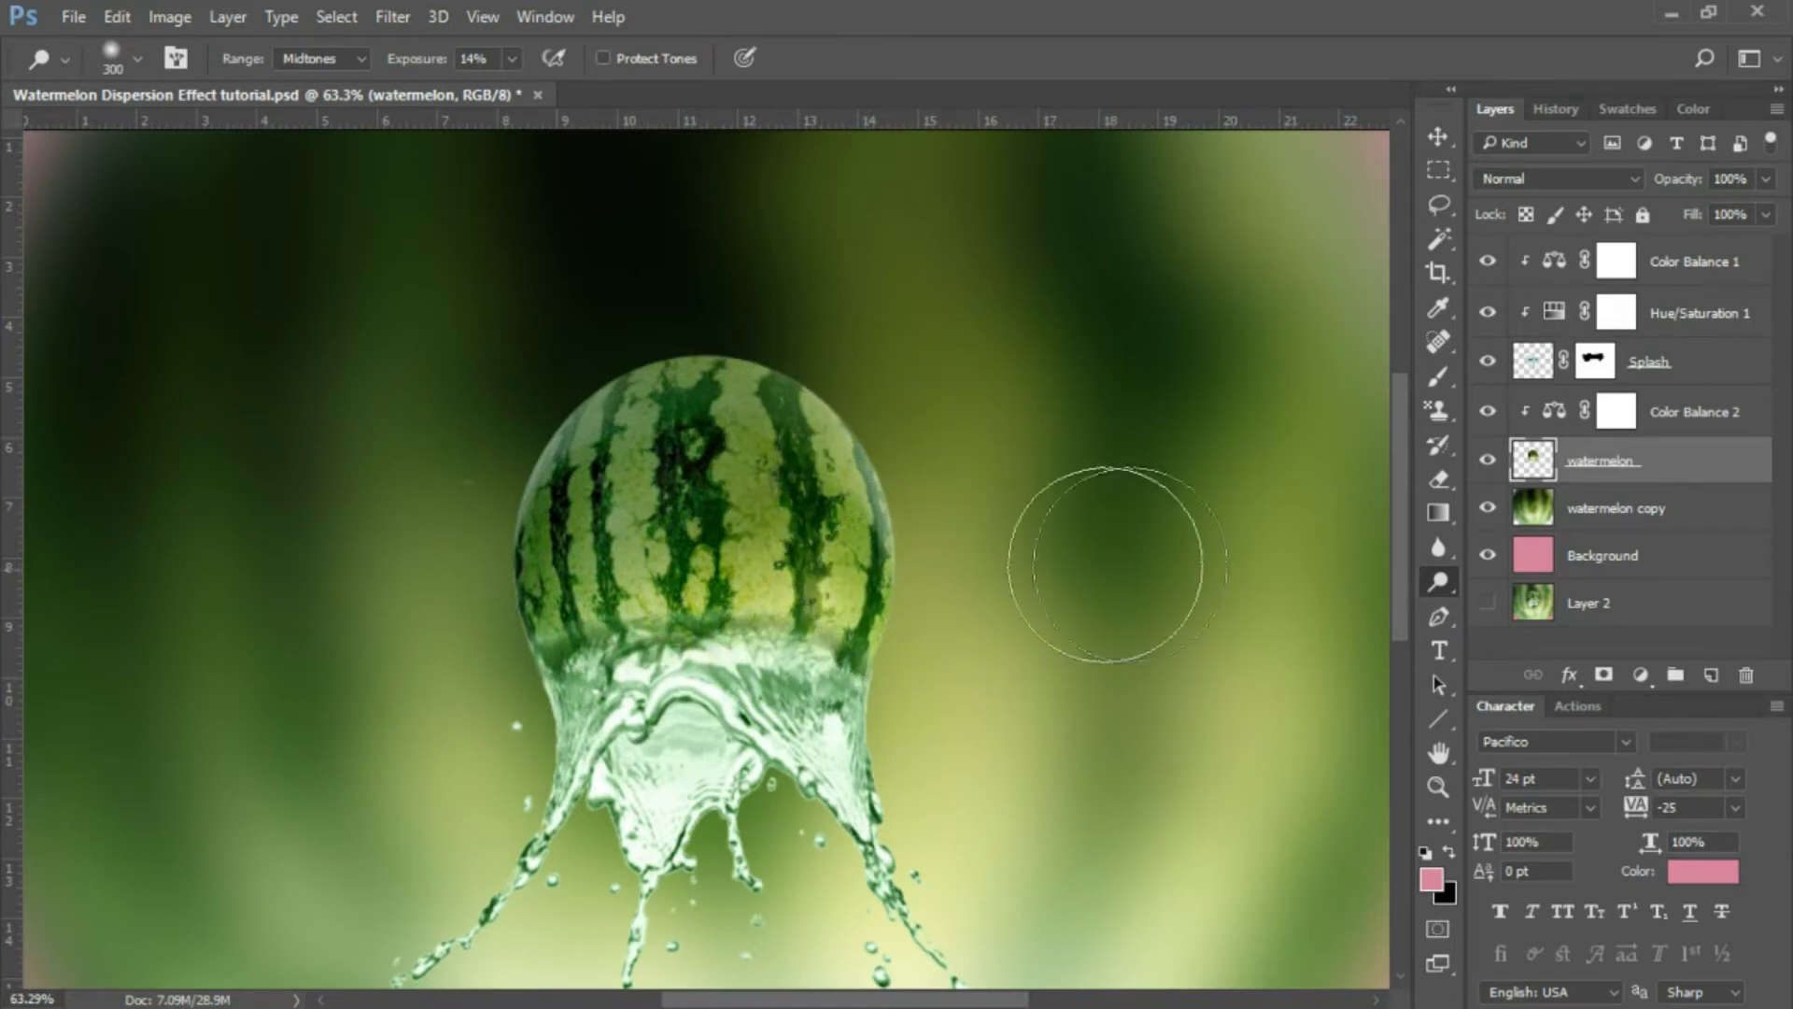
Darken the watermelon's shaded areas with the Burn tool set to Shadows at 16% exposure, reducing the brush size to 90 px.
right_click(1438, 581)
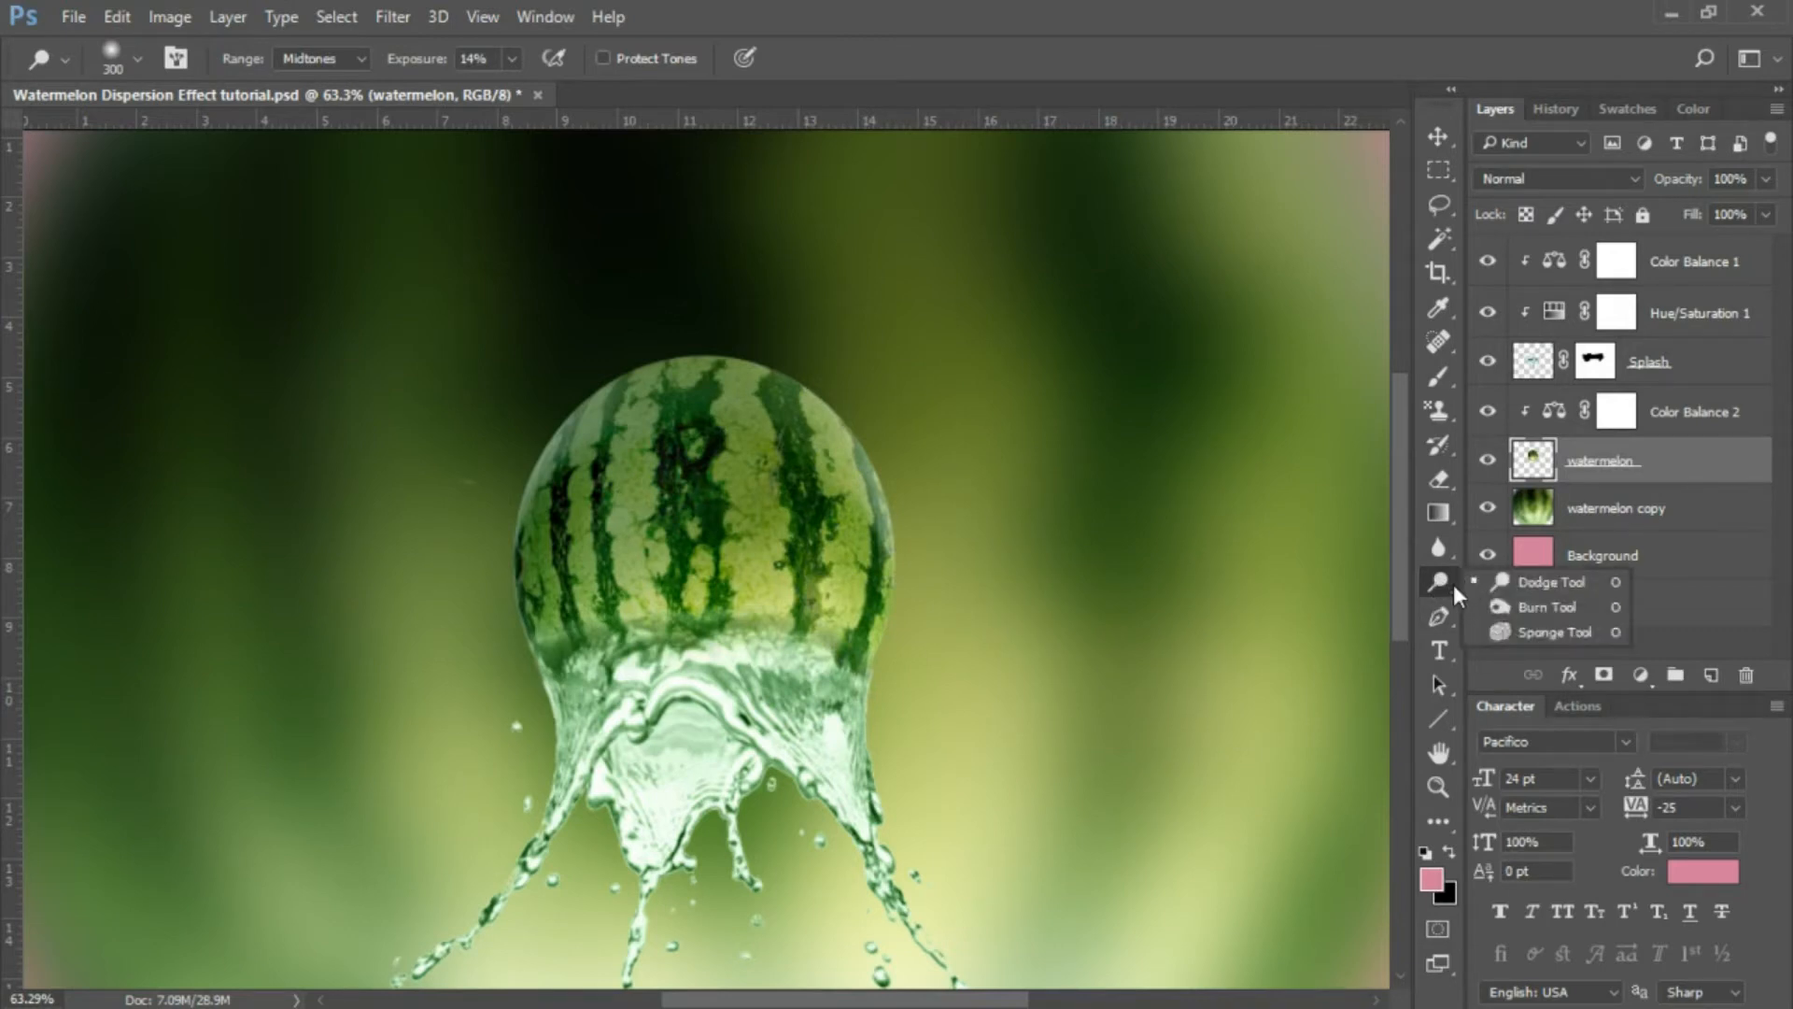
click(1543, 609)
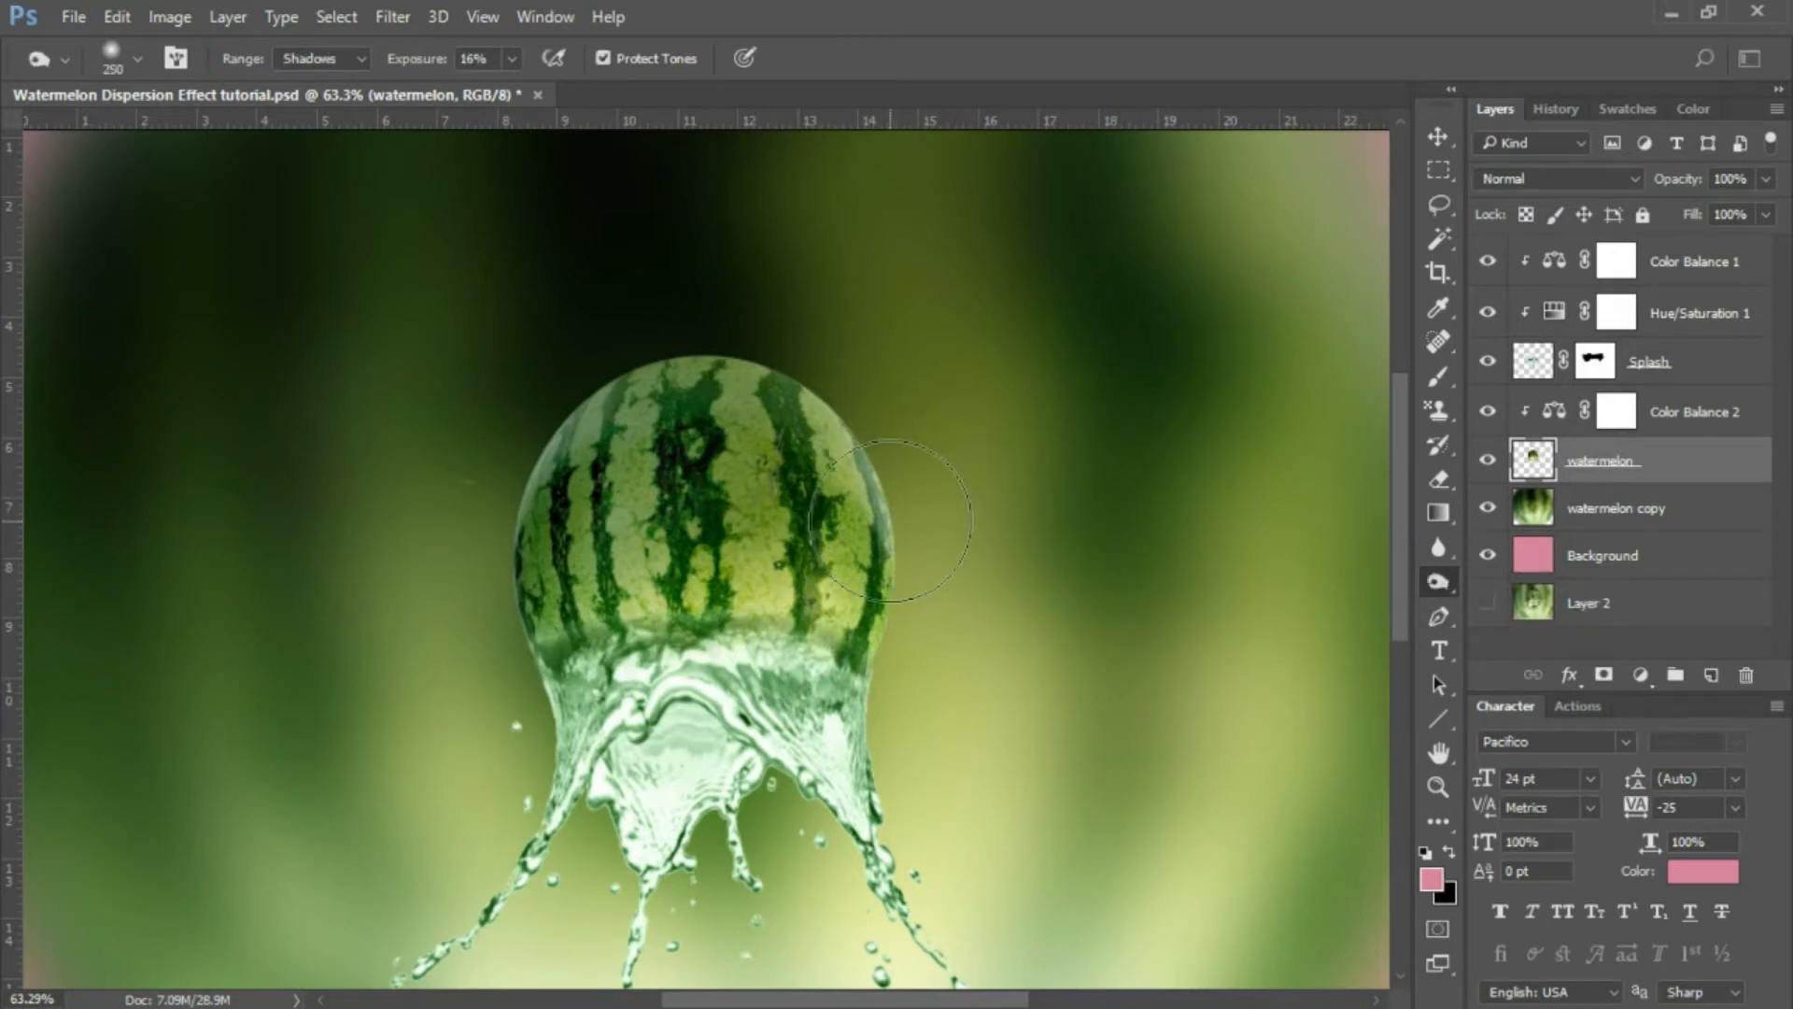
key(bracketright)
key(bracketright)
key(bracketleft)
key(bracketleft)
key(bracketleft)
key(bracketleft)
key(bracketleft)
key(bracketleft)
key(bracketleft)
key(bracketleft)
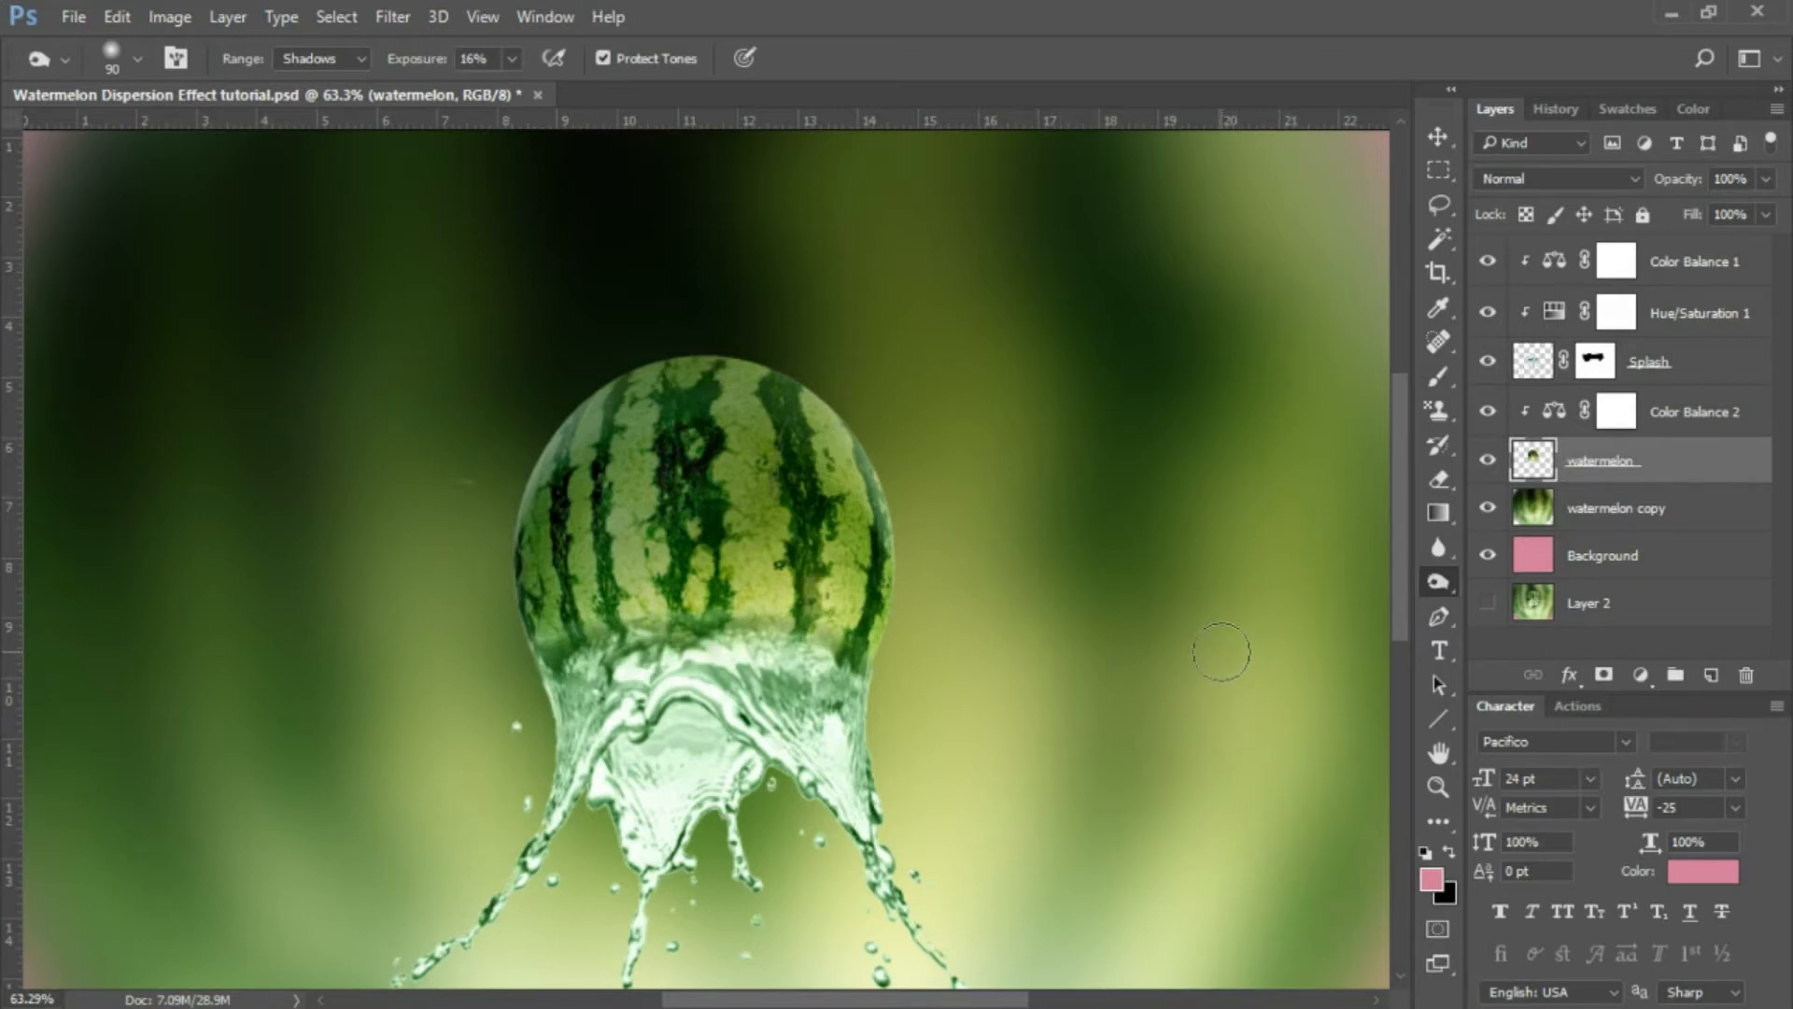
key(ctrl+minus)
key(ctrl+minus)
key(ctrl+minus)
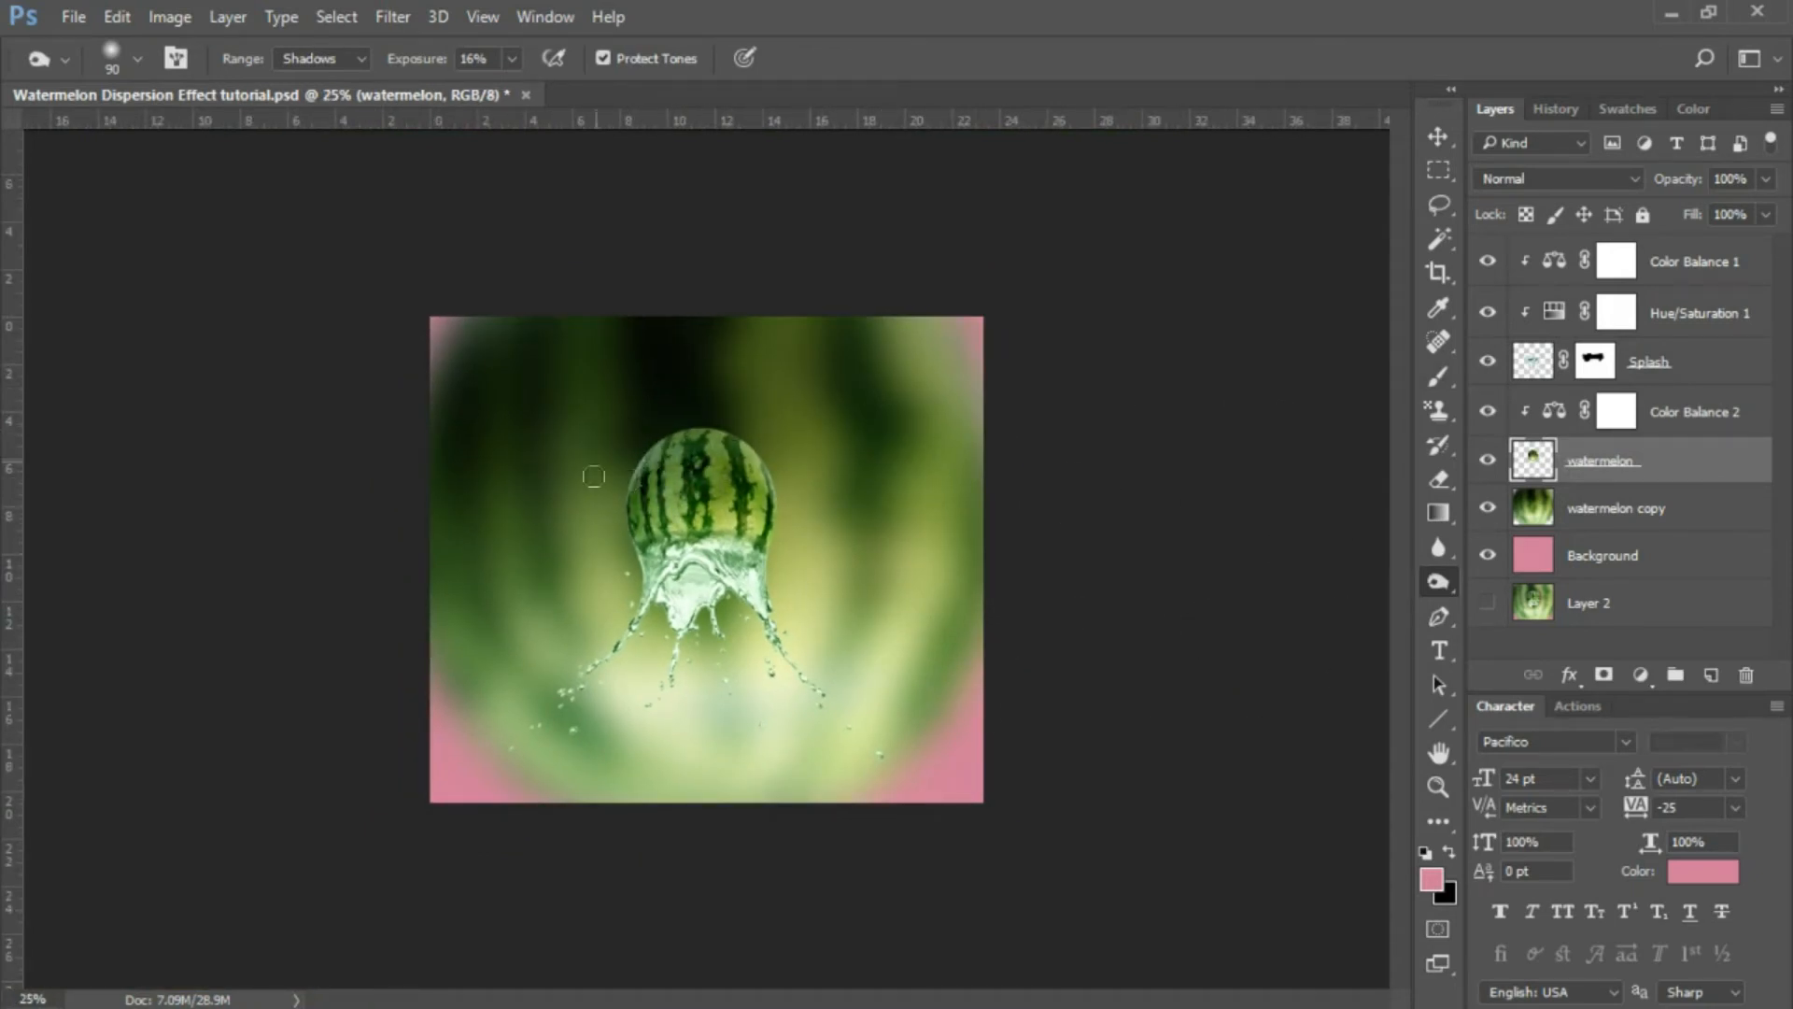
click(1572, 678)
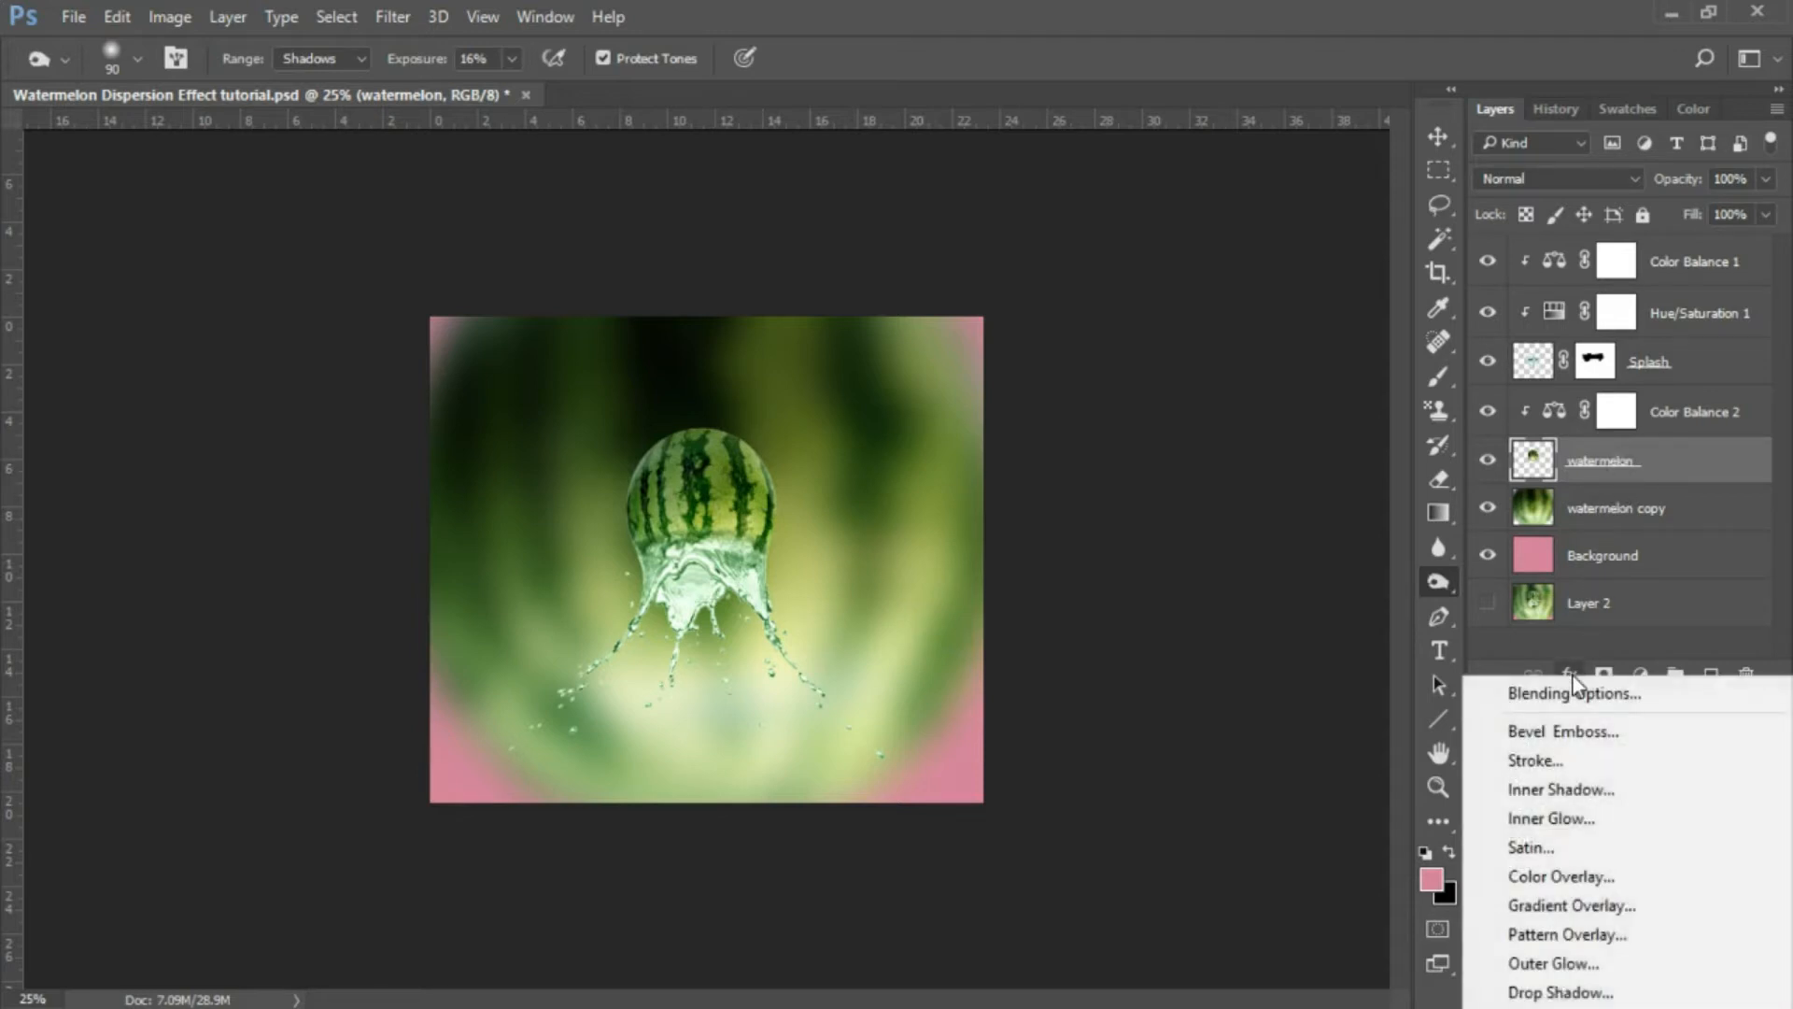
click(1557, 993)
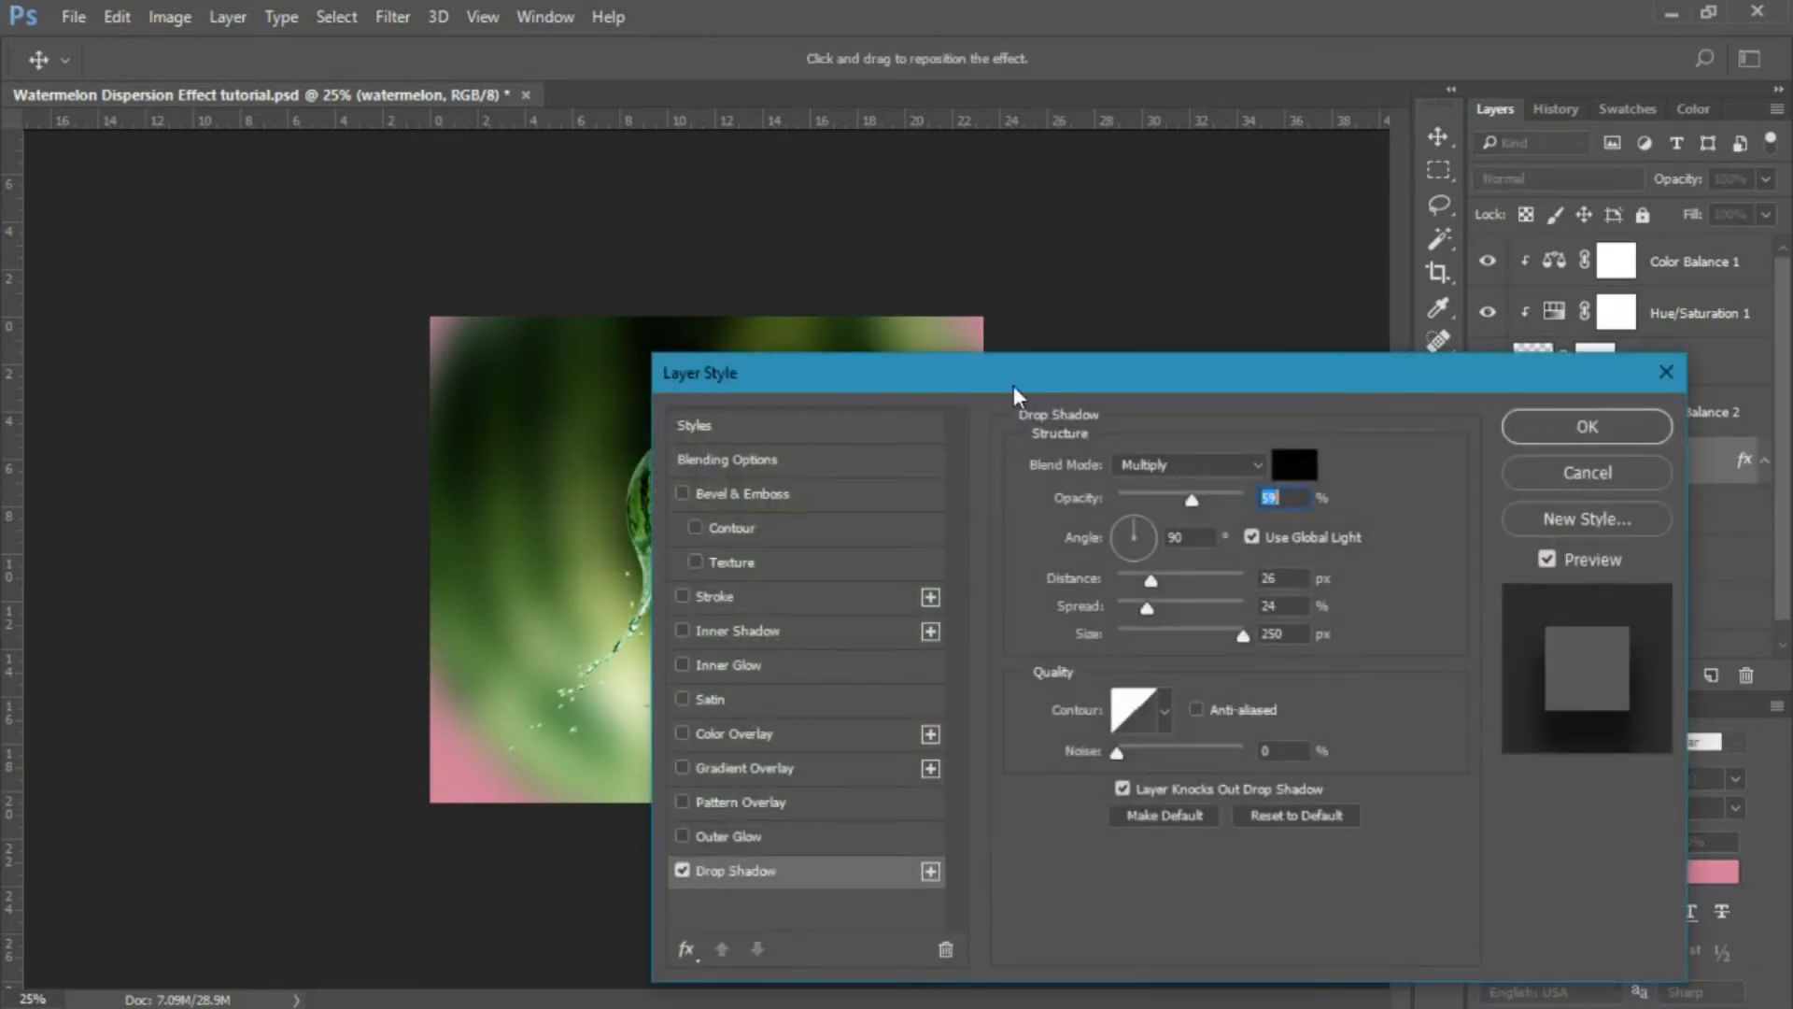
drag(1013, 385, 1146, 264)
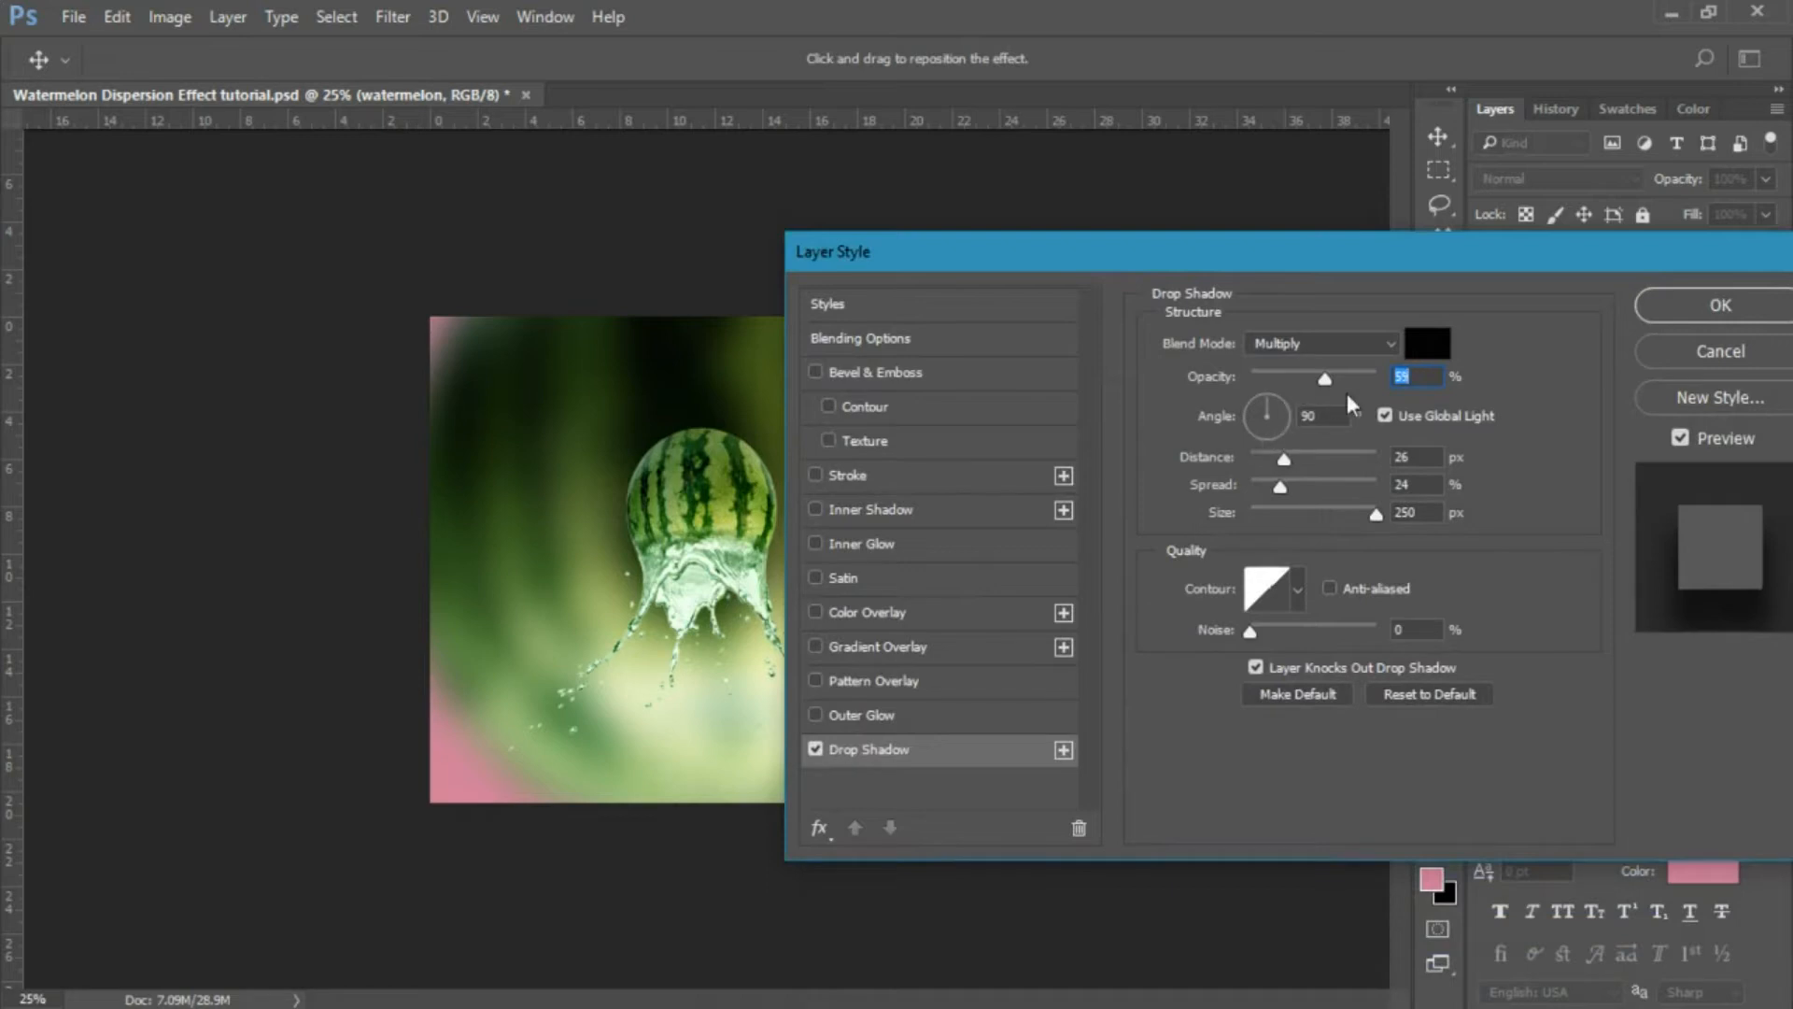
click(1682, 353)
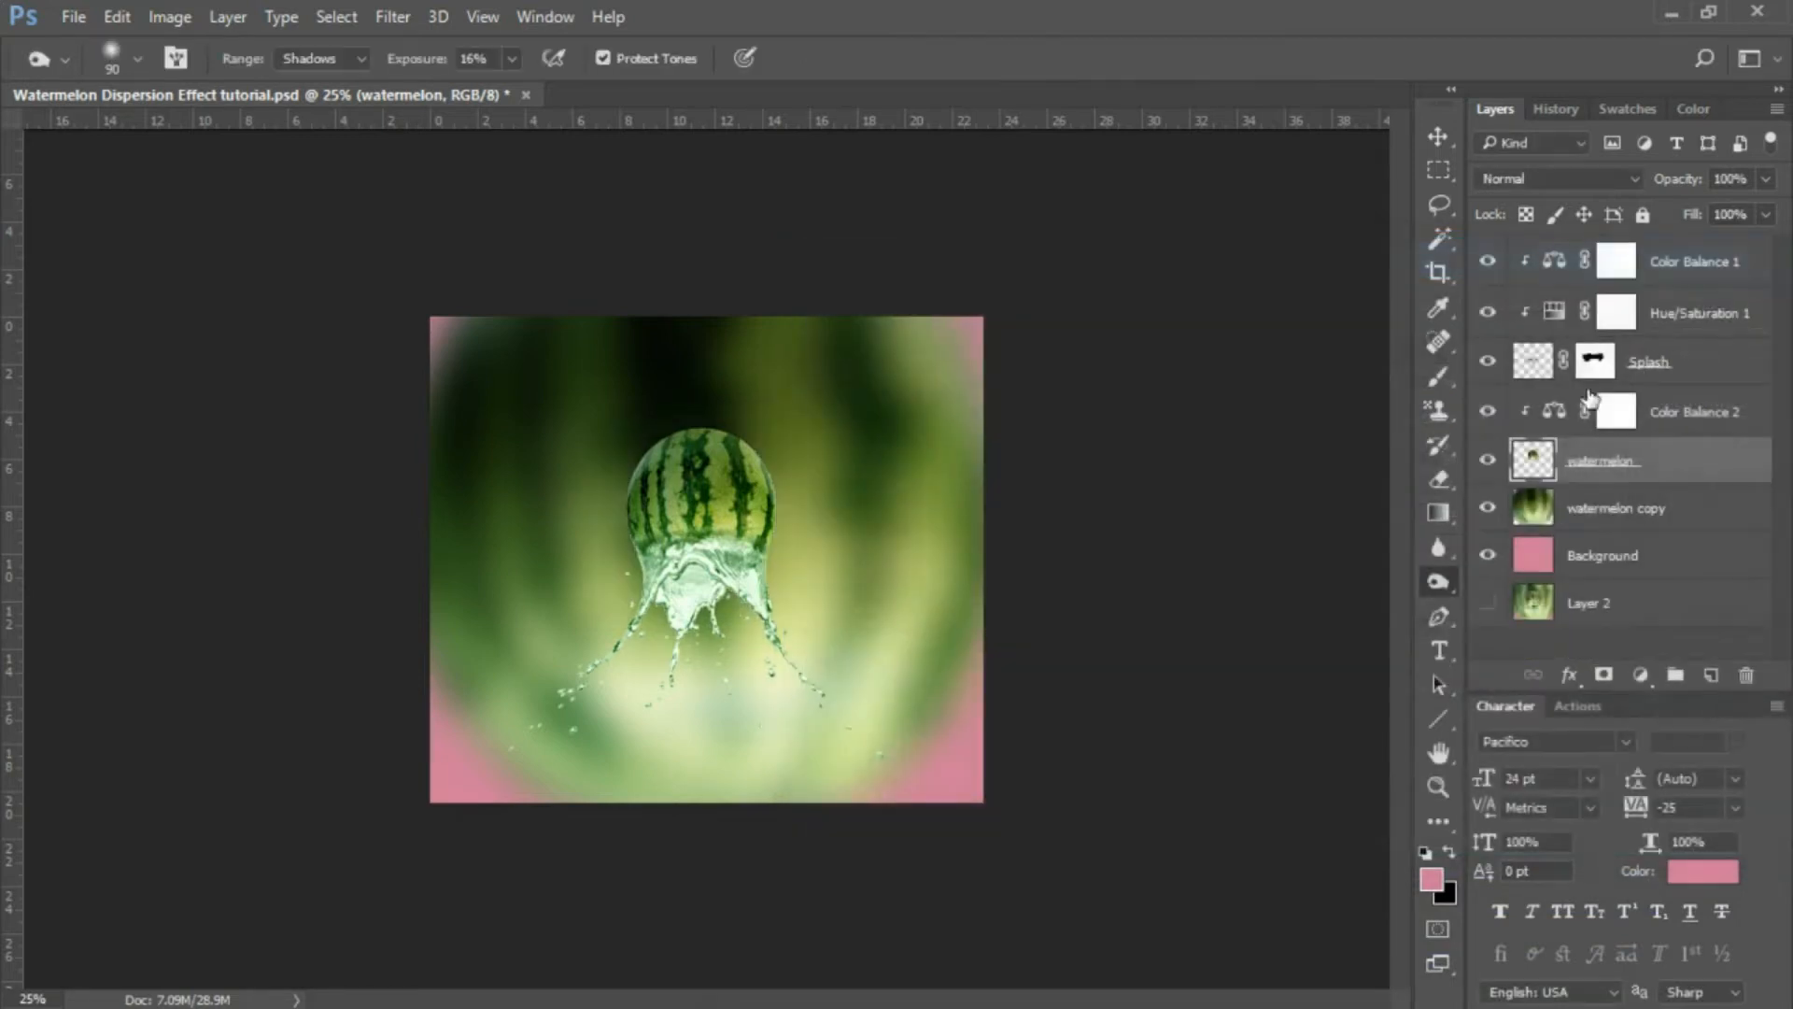
Add a Multiply drop shadow to the watermelon layer with 59% opacity, angle -90°, distance 42 px, spread 24% and size 250 px.
click(1439, 786)
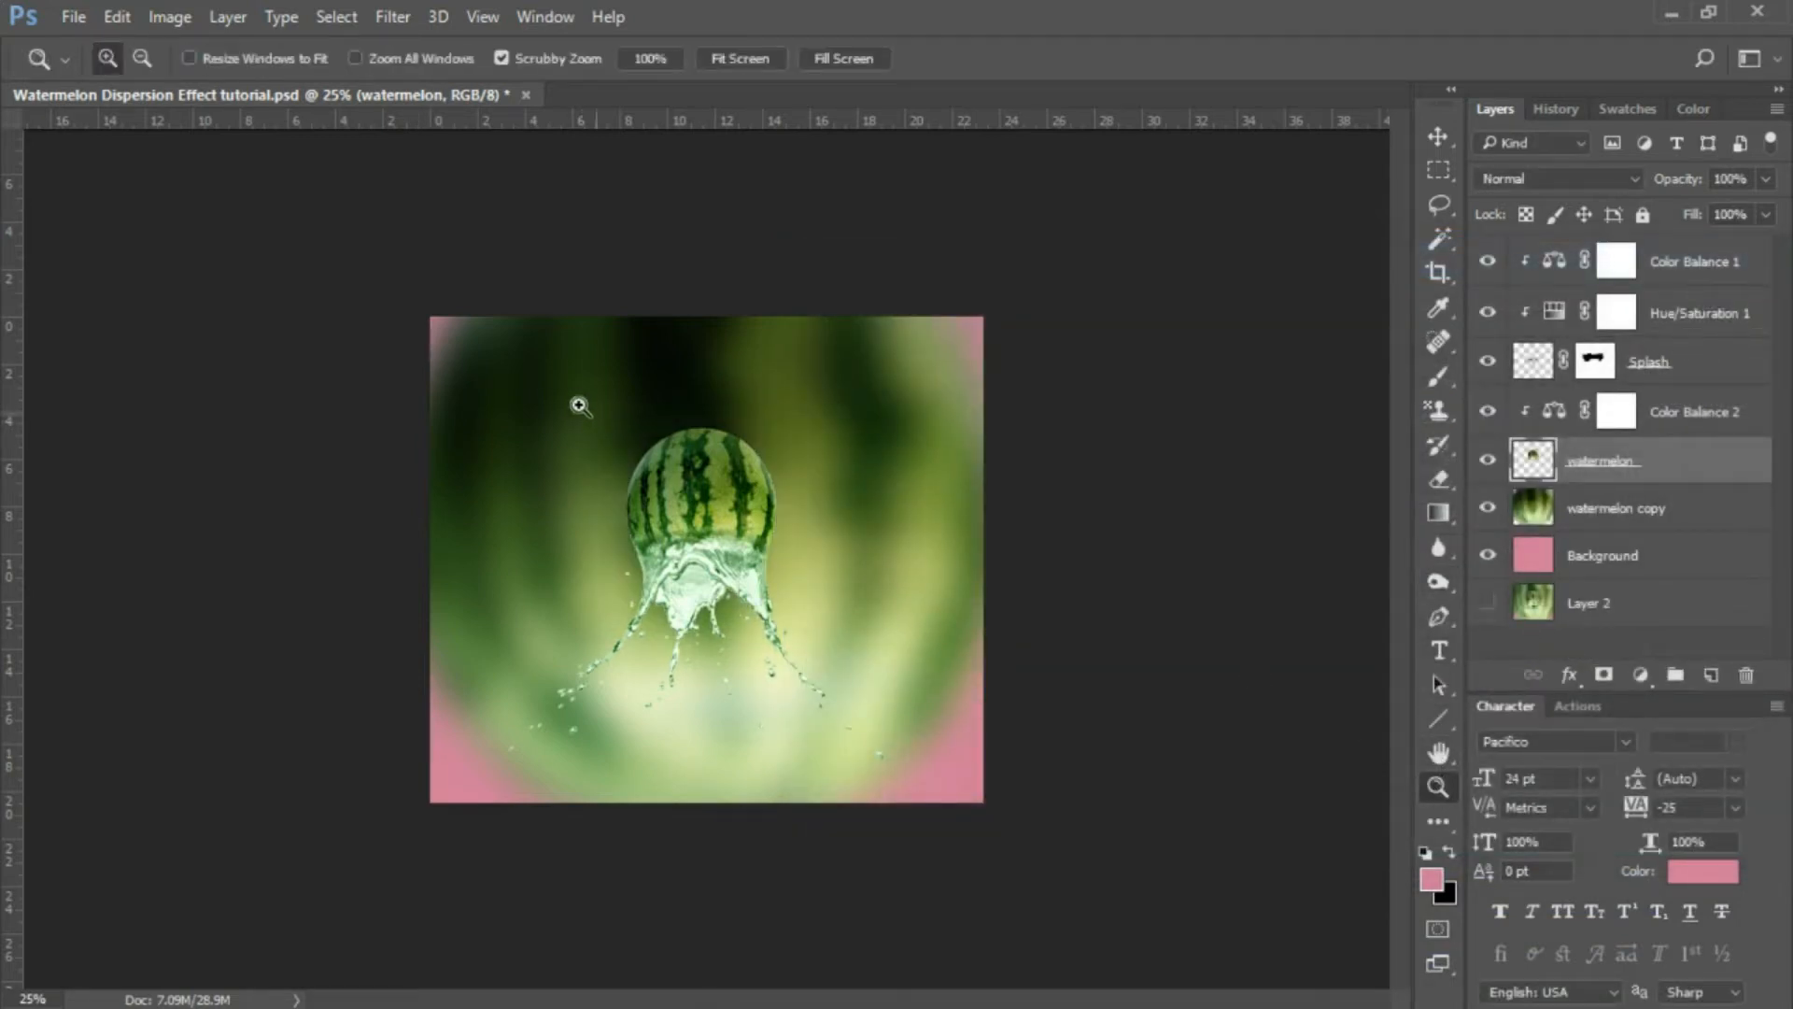
drag(580, 404, 668, 377)
scroll(1177, 570, down, 1)
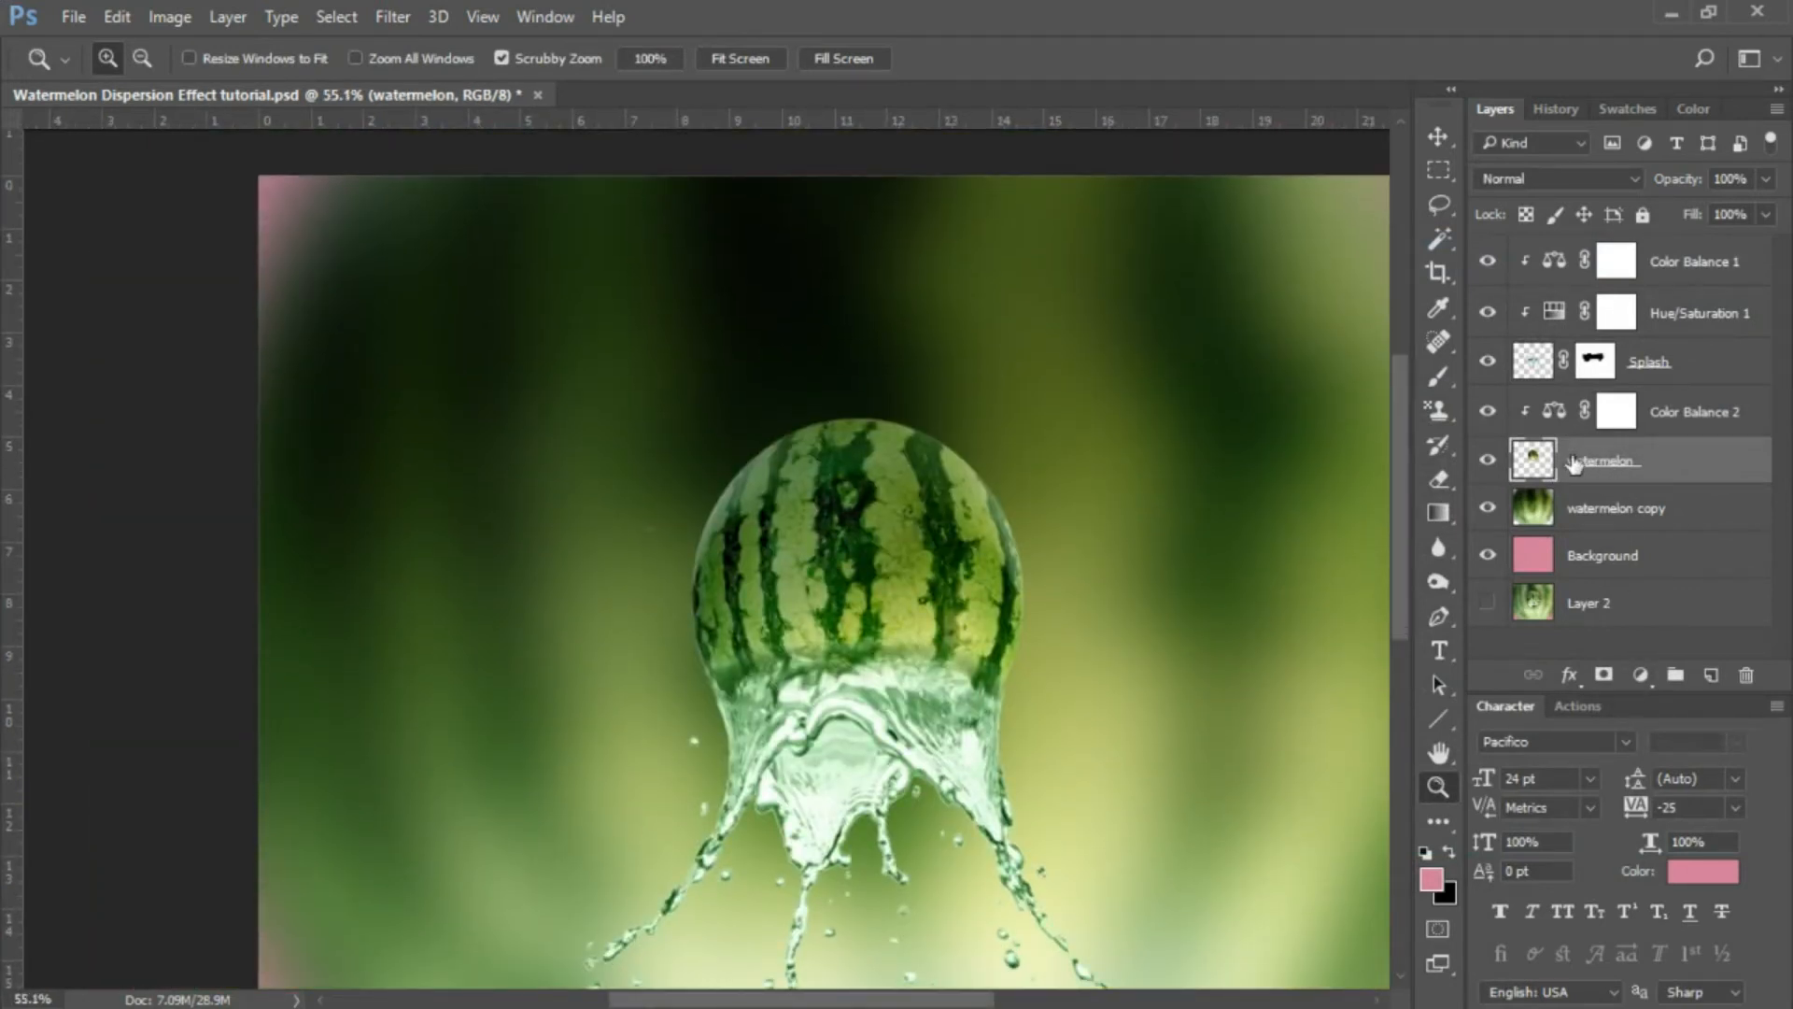
click(1573, 677)
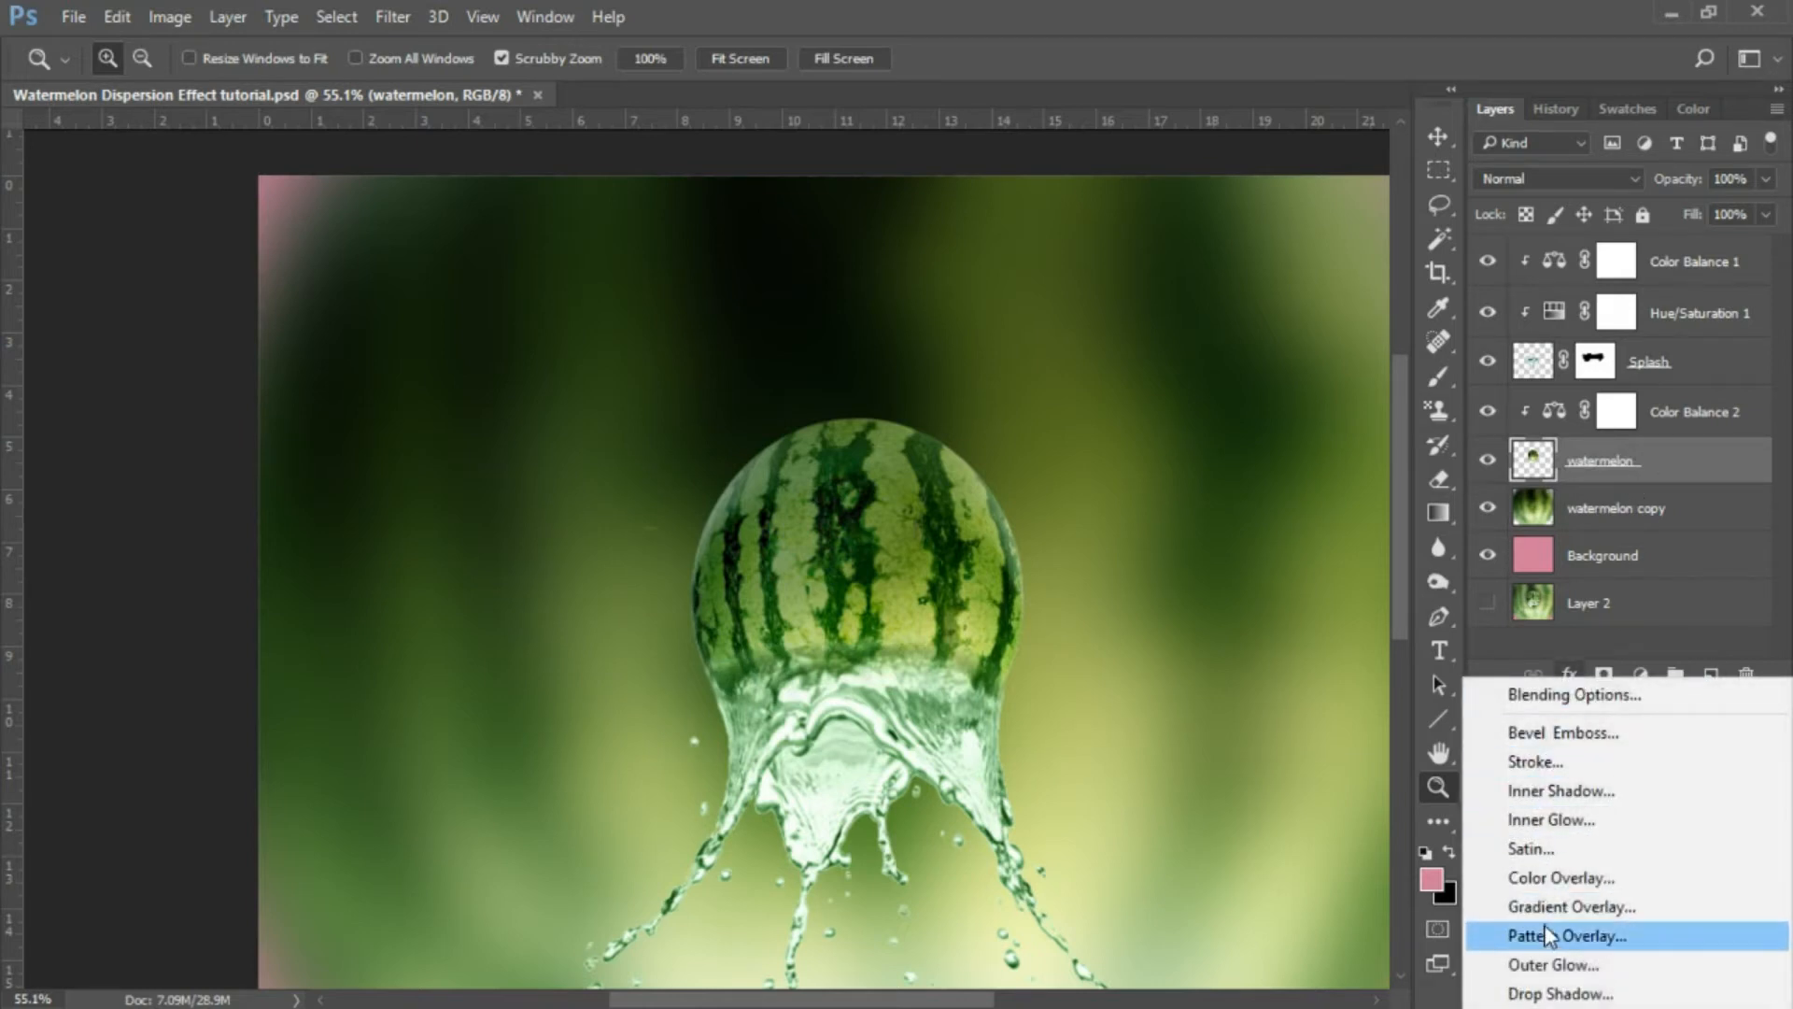
click(1539, 994)
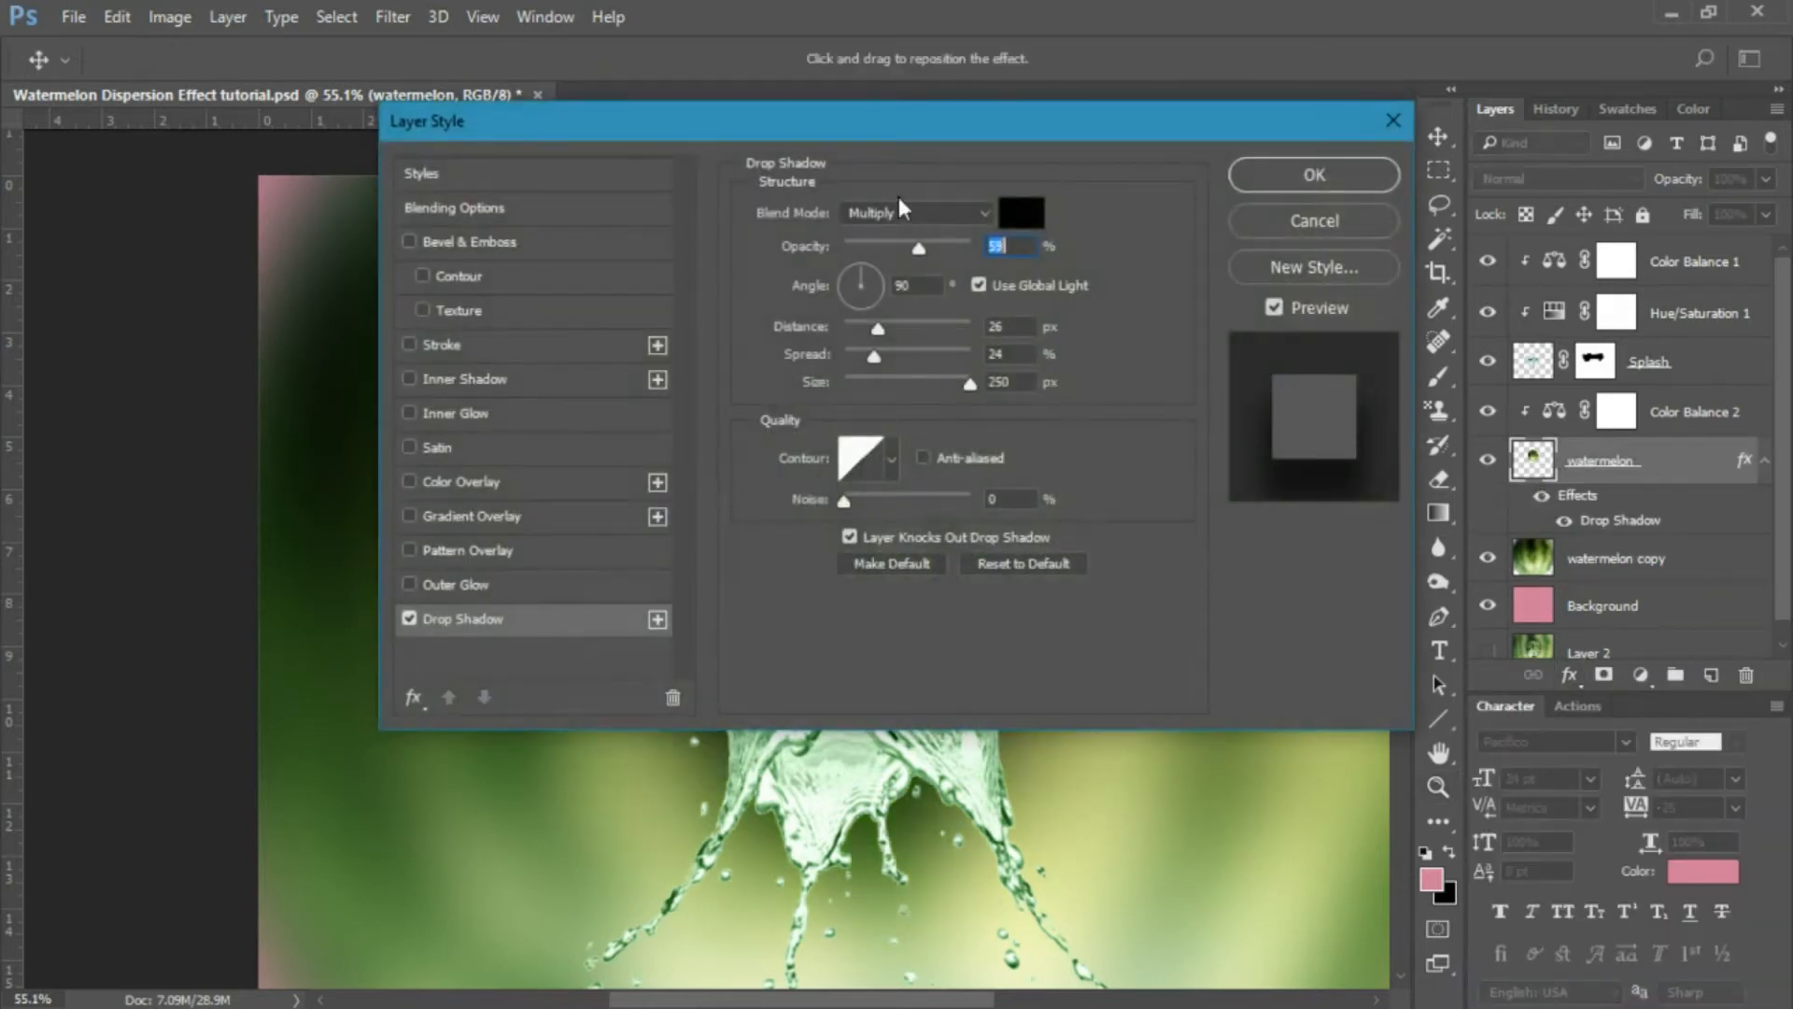
drag(859, 118, 1543, 304)
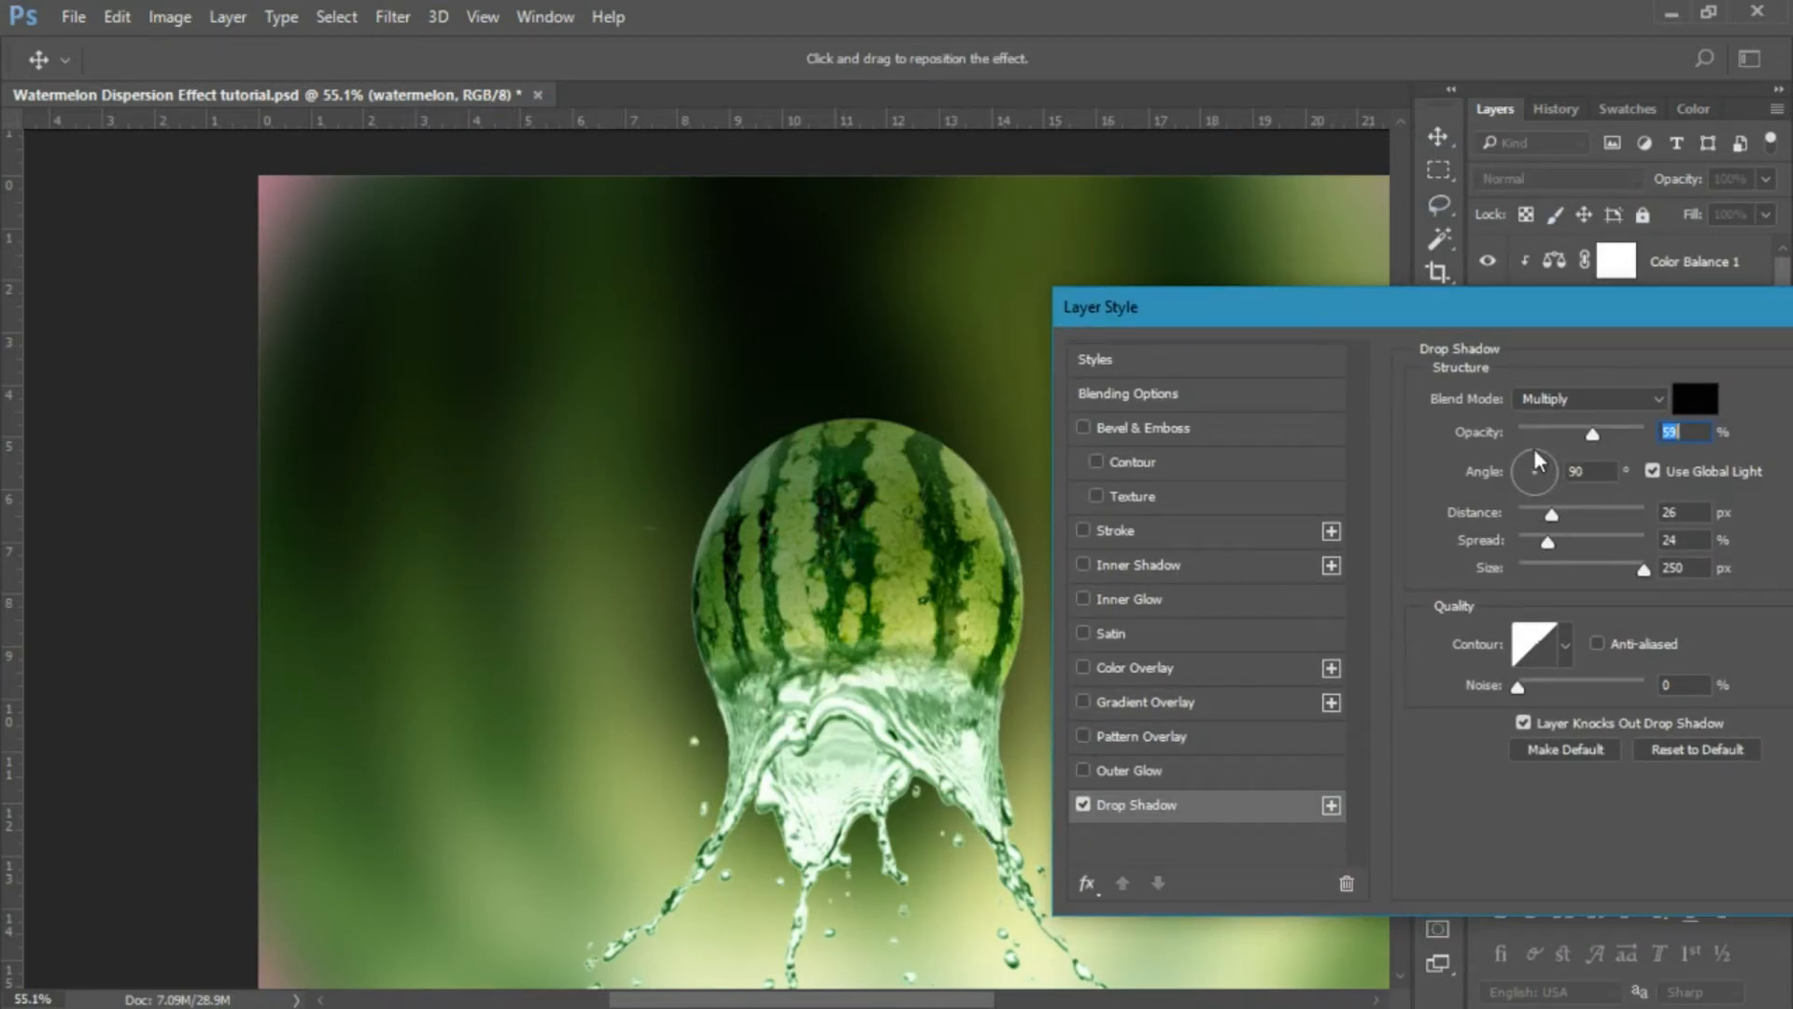
drag(1535, 451, 1543, 454)
key(Tab)
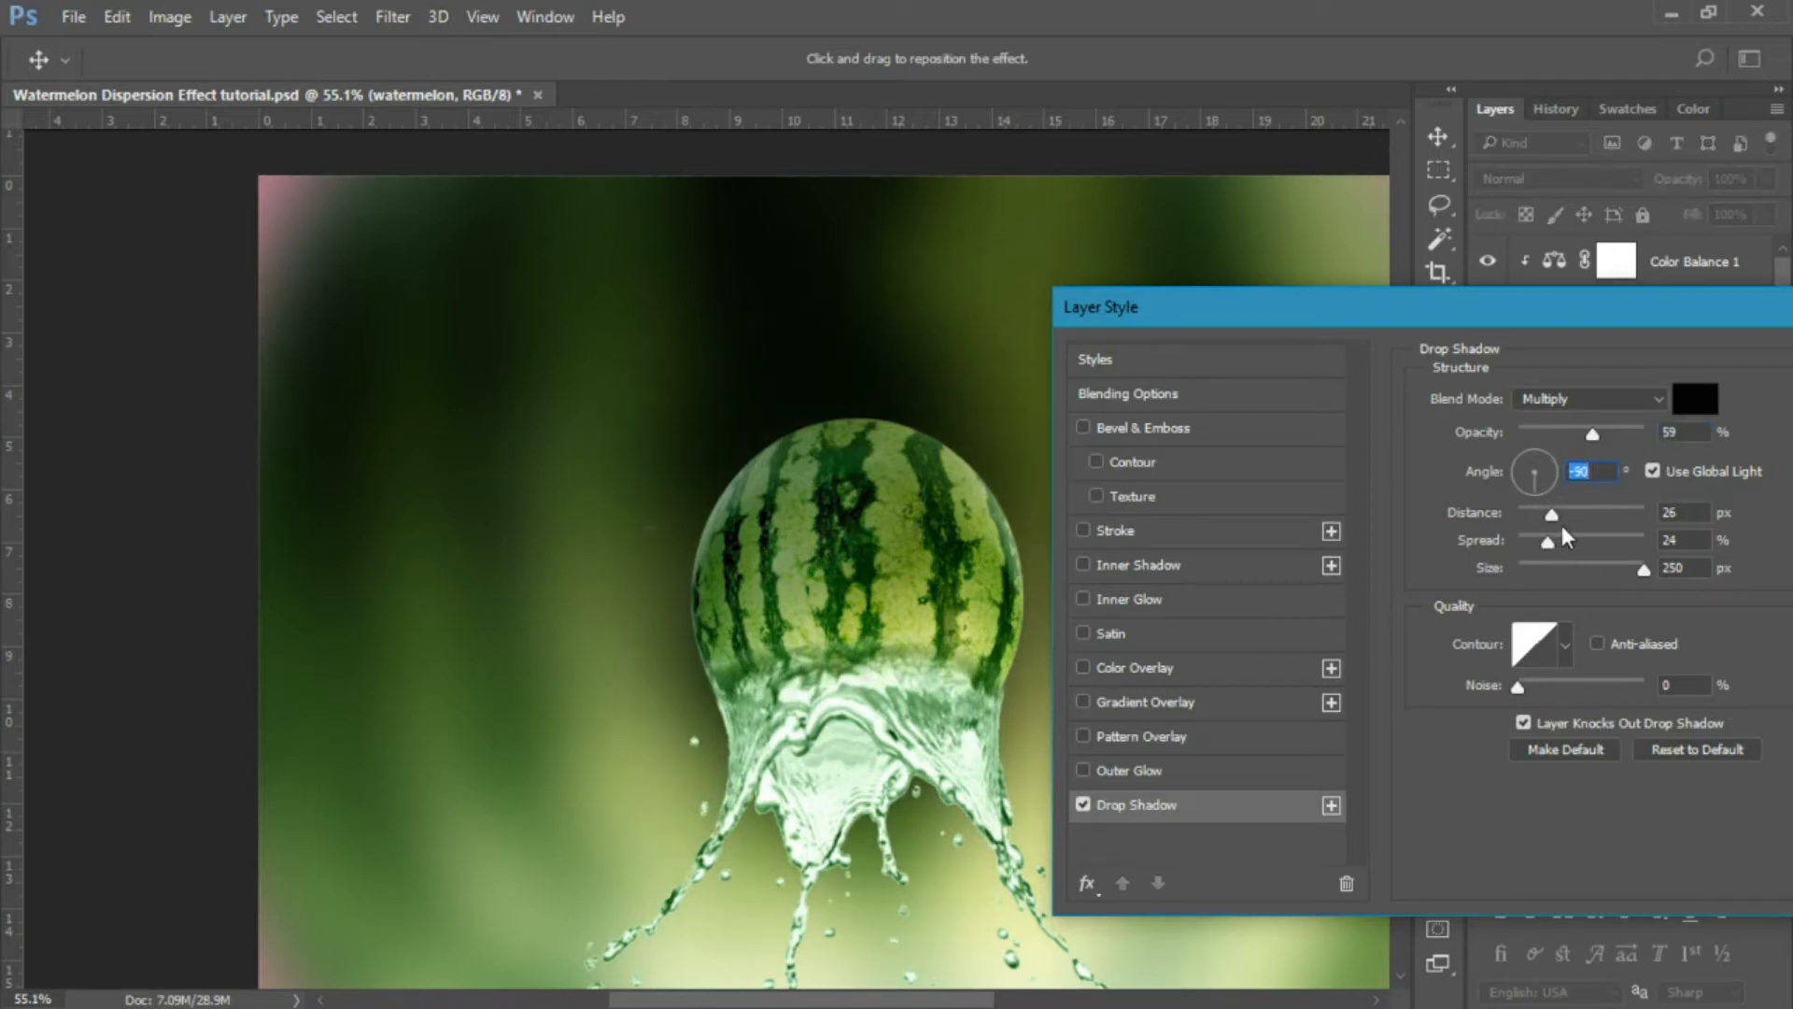
key(Tab)
drag(1611, 502, 1576, 525)
mouse_move(1645, 571)
mouse_down()
mouse_move(1548, 572)
mouse_move(1611, 575)
mouse_up()
drag(1547, 306, 991, 316)
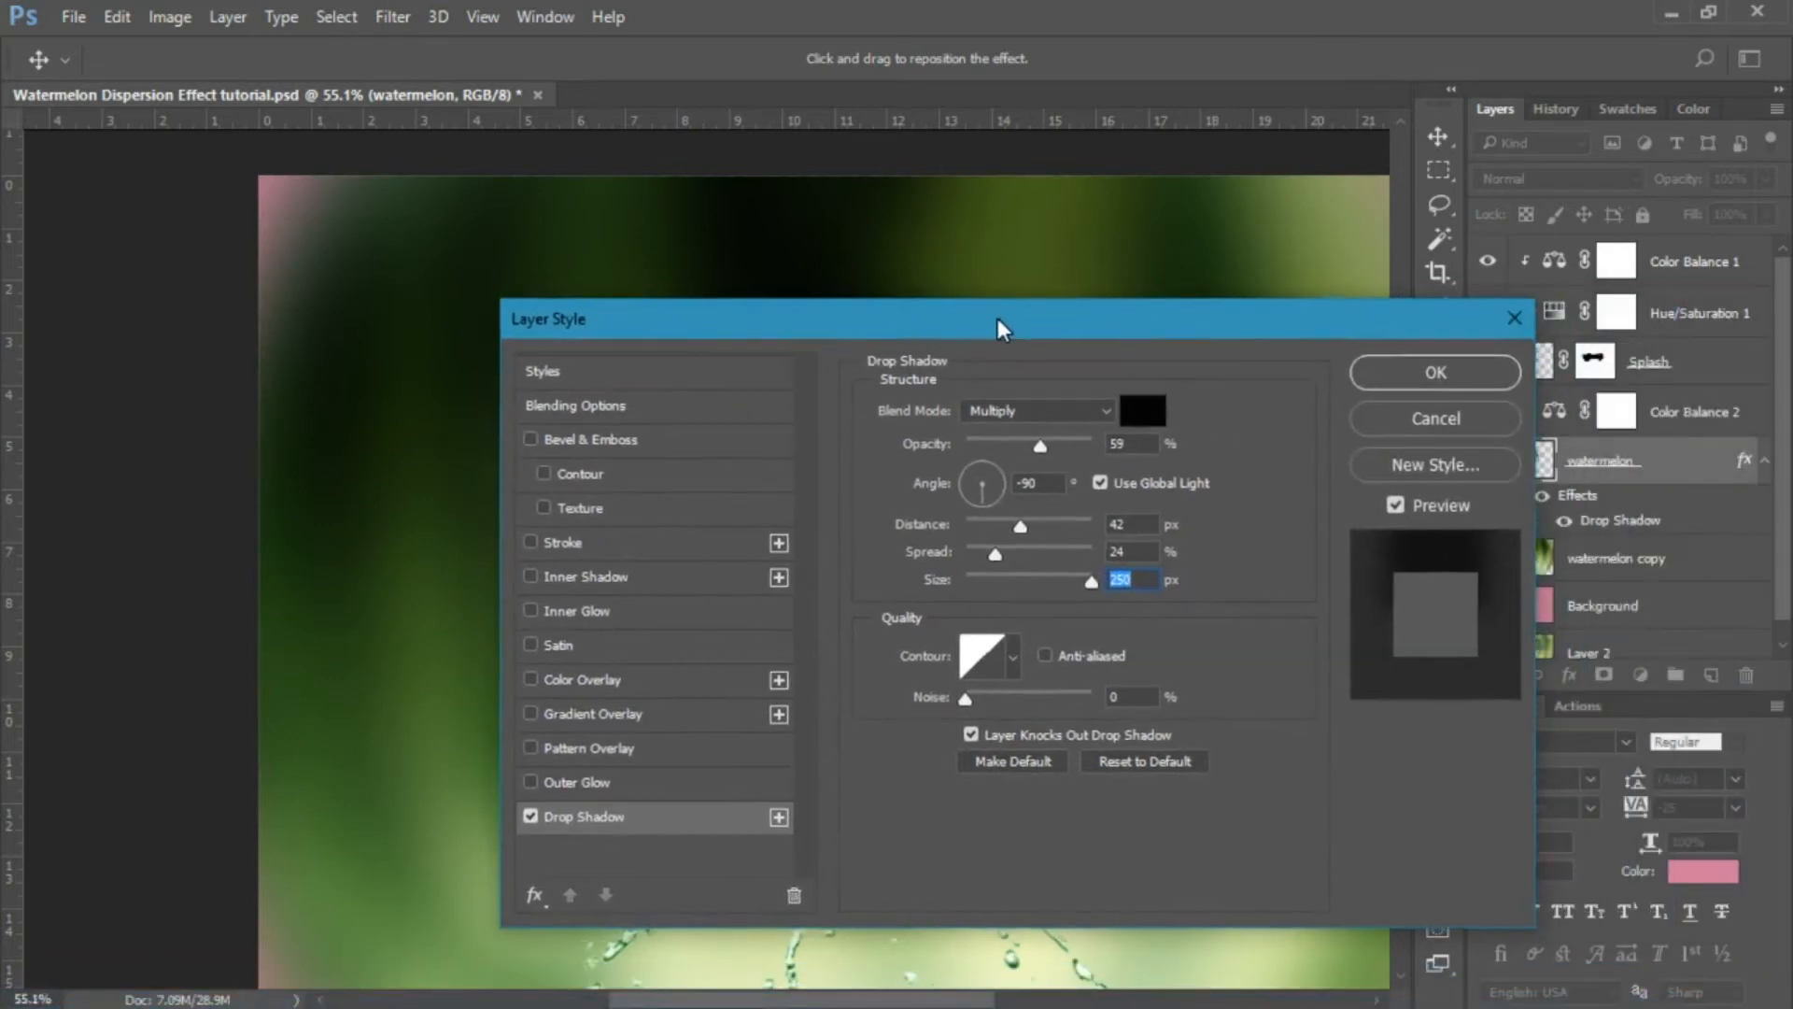
click(1400, 368)
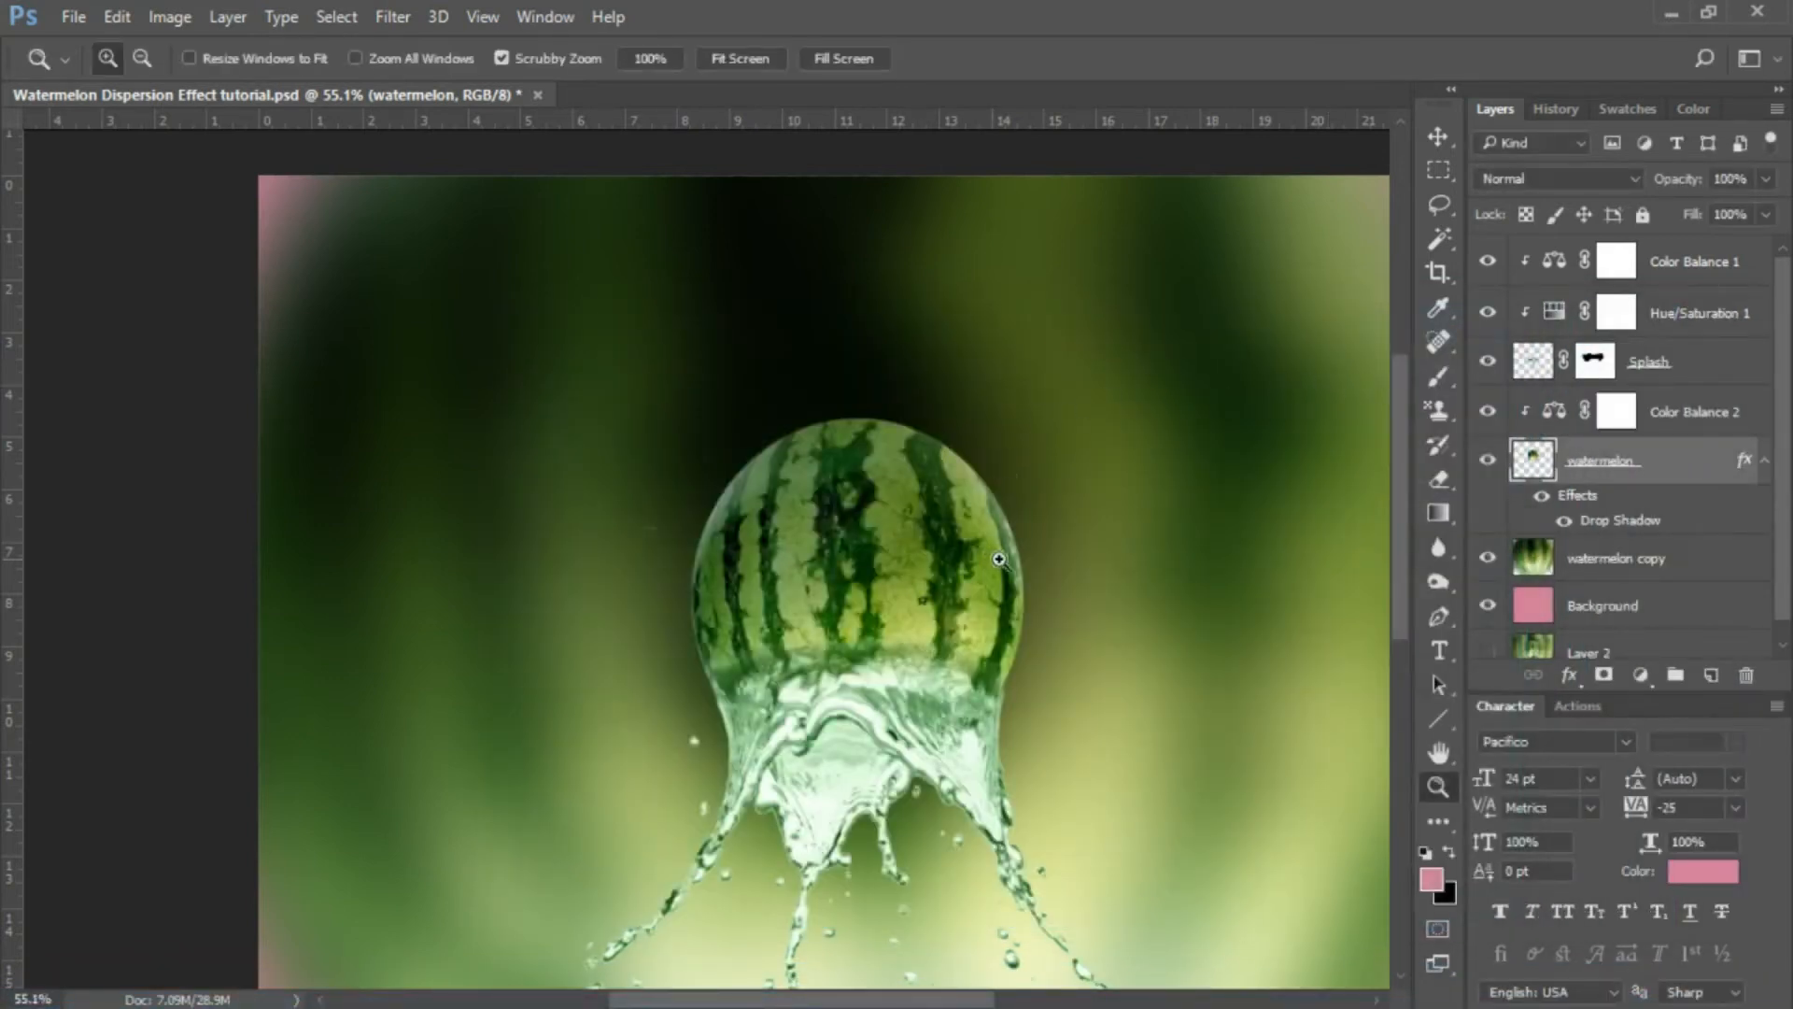
Add a Brightness/Contrast adjustment above the watermelon copy layer and set its brightness to 43.
key(ctrl+minus)
key(ctrl+minus)
key(ctrl+minus)
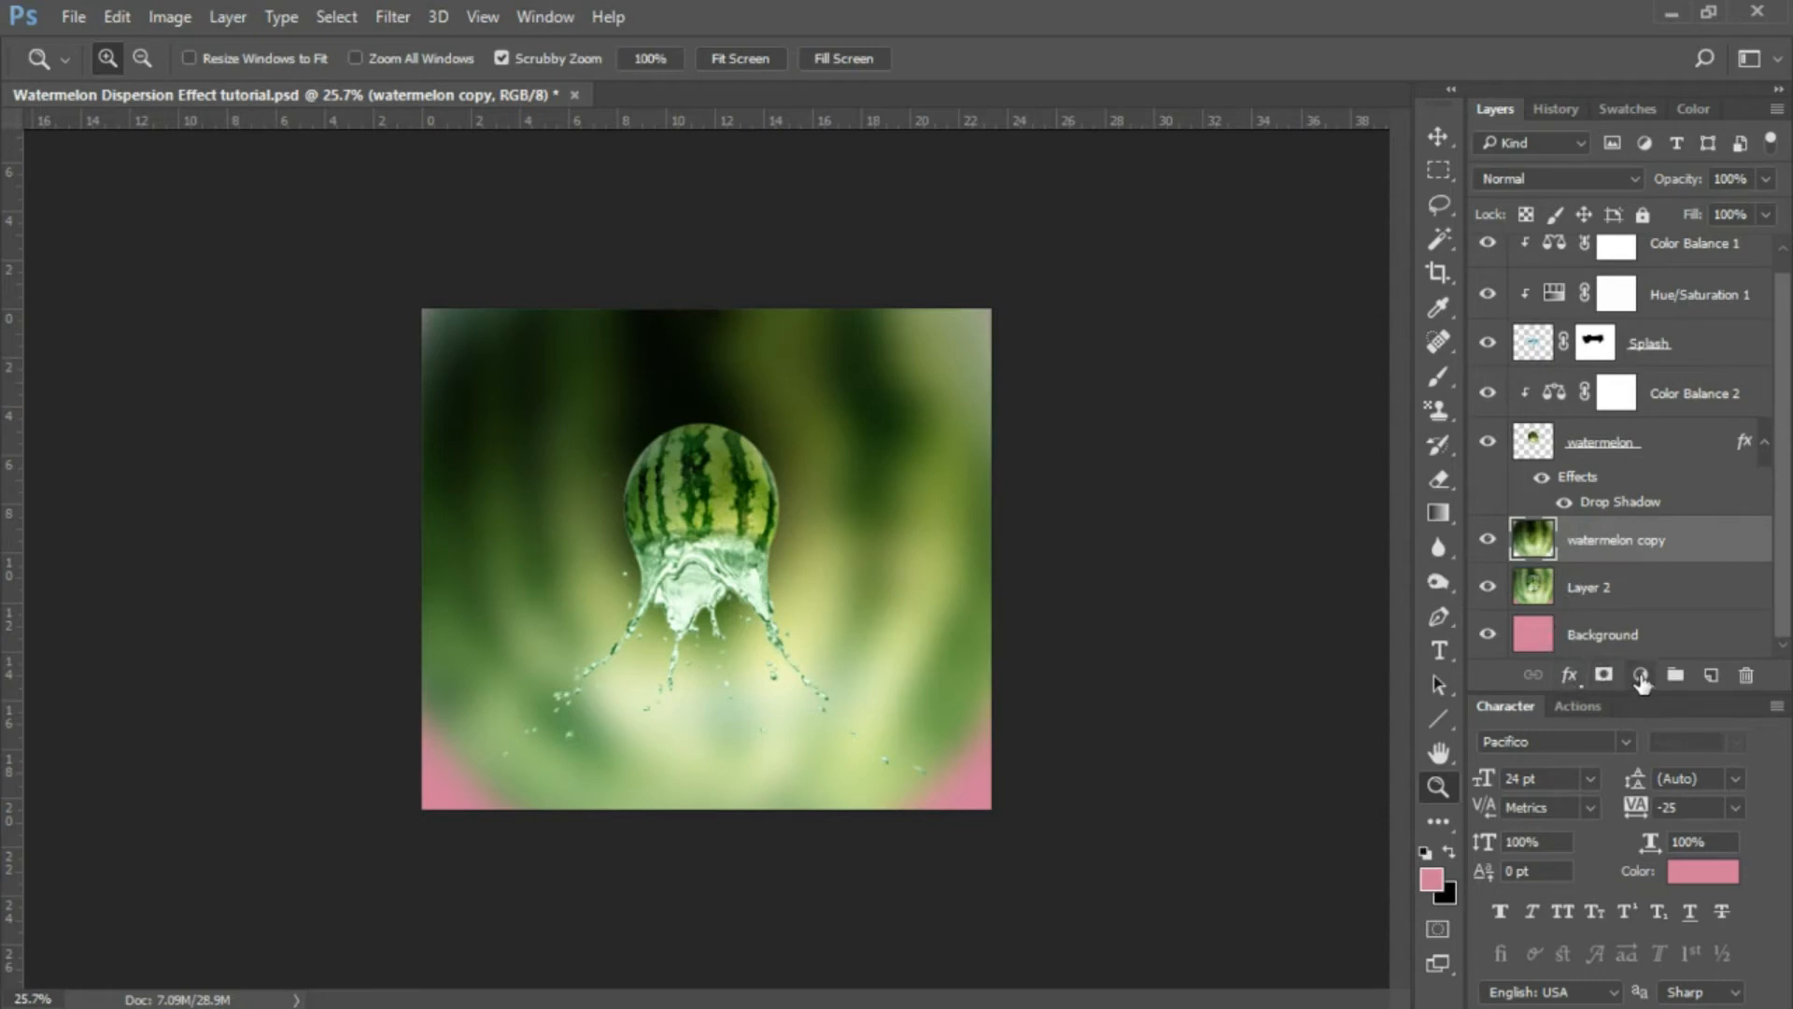
click(1641, 676)
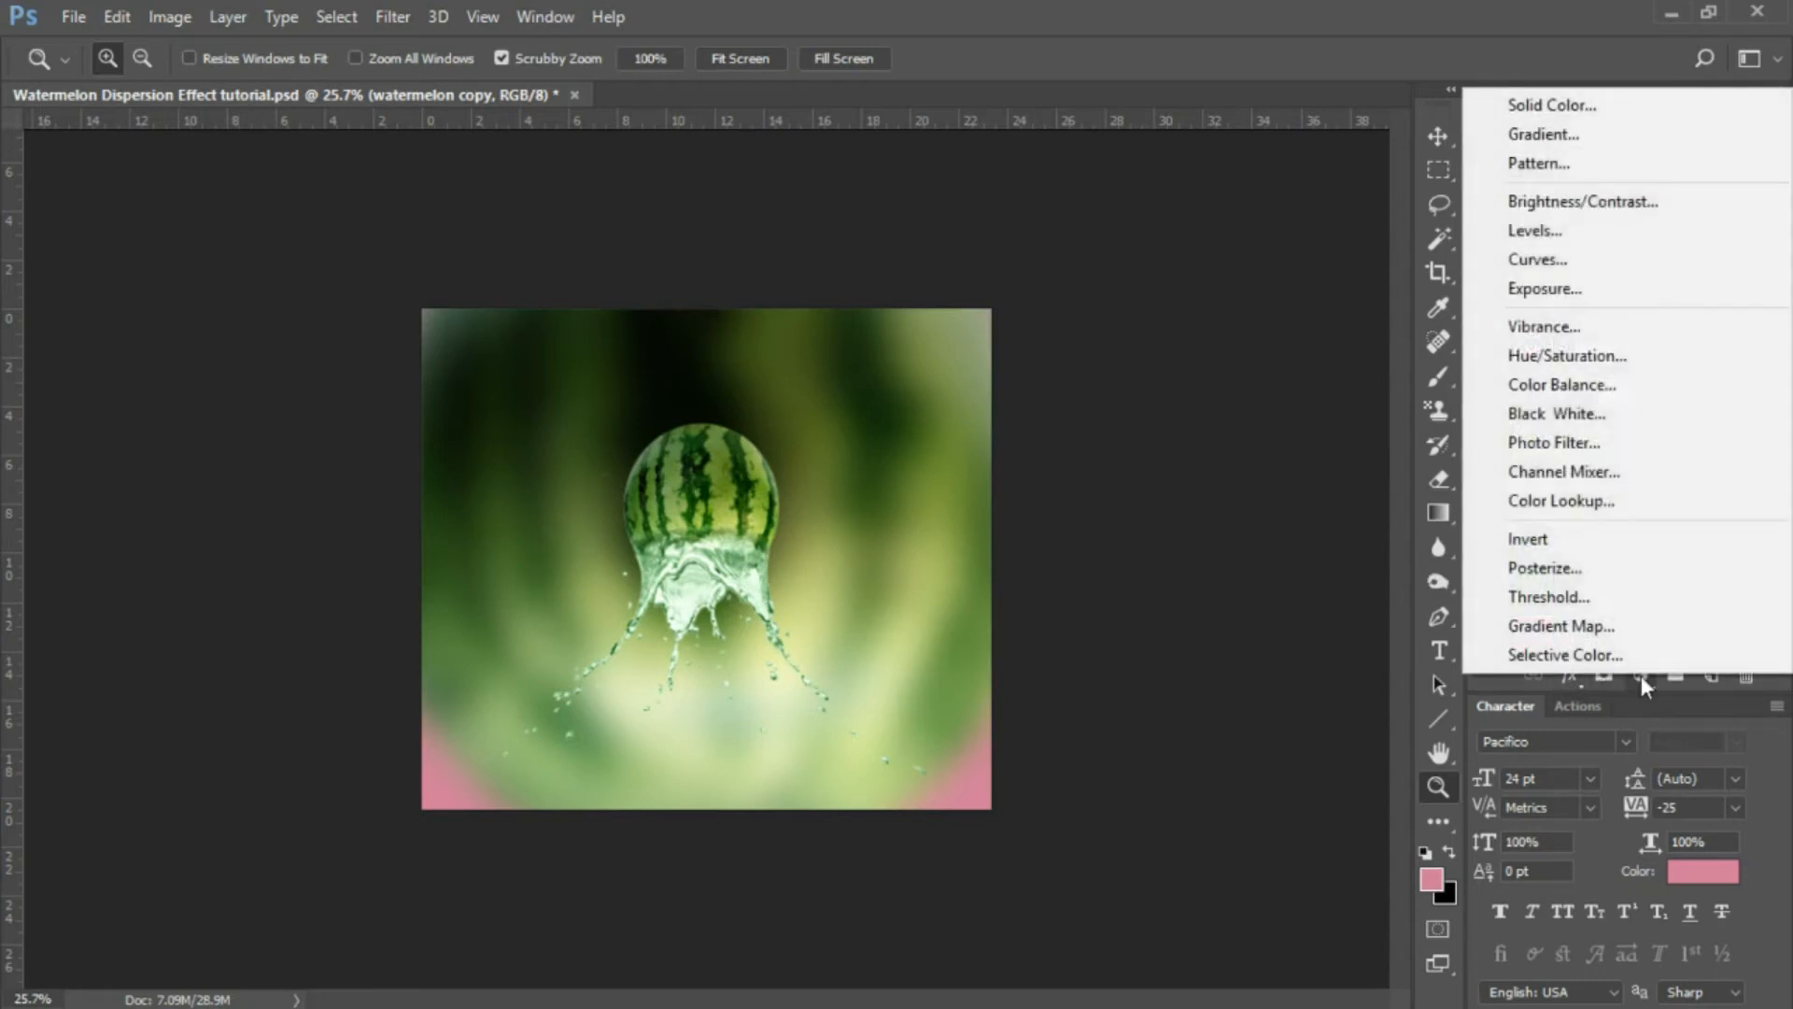
click(1596, 203)
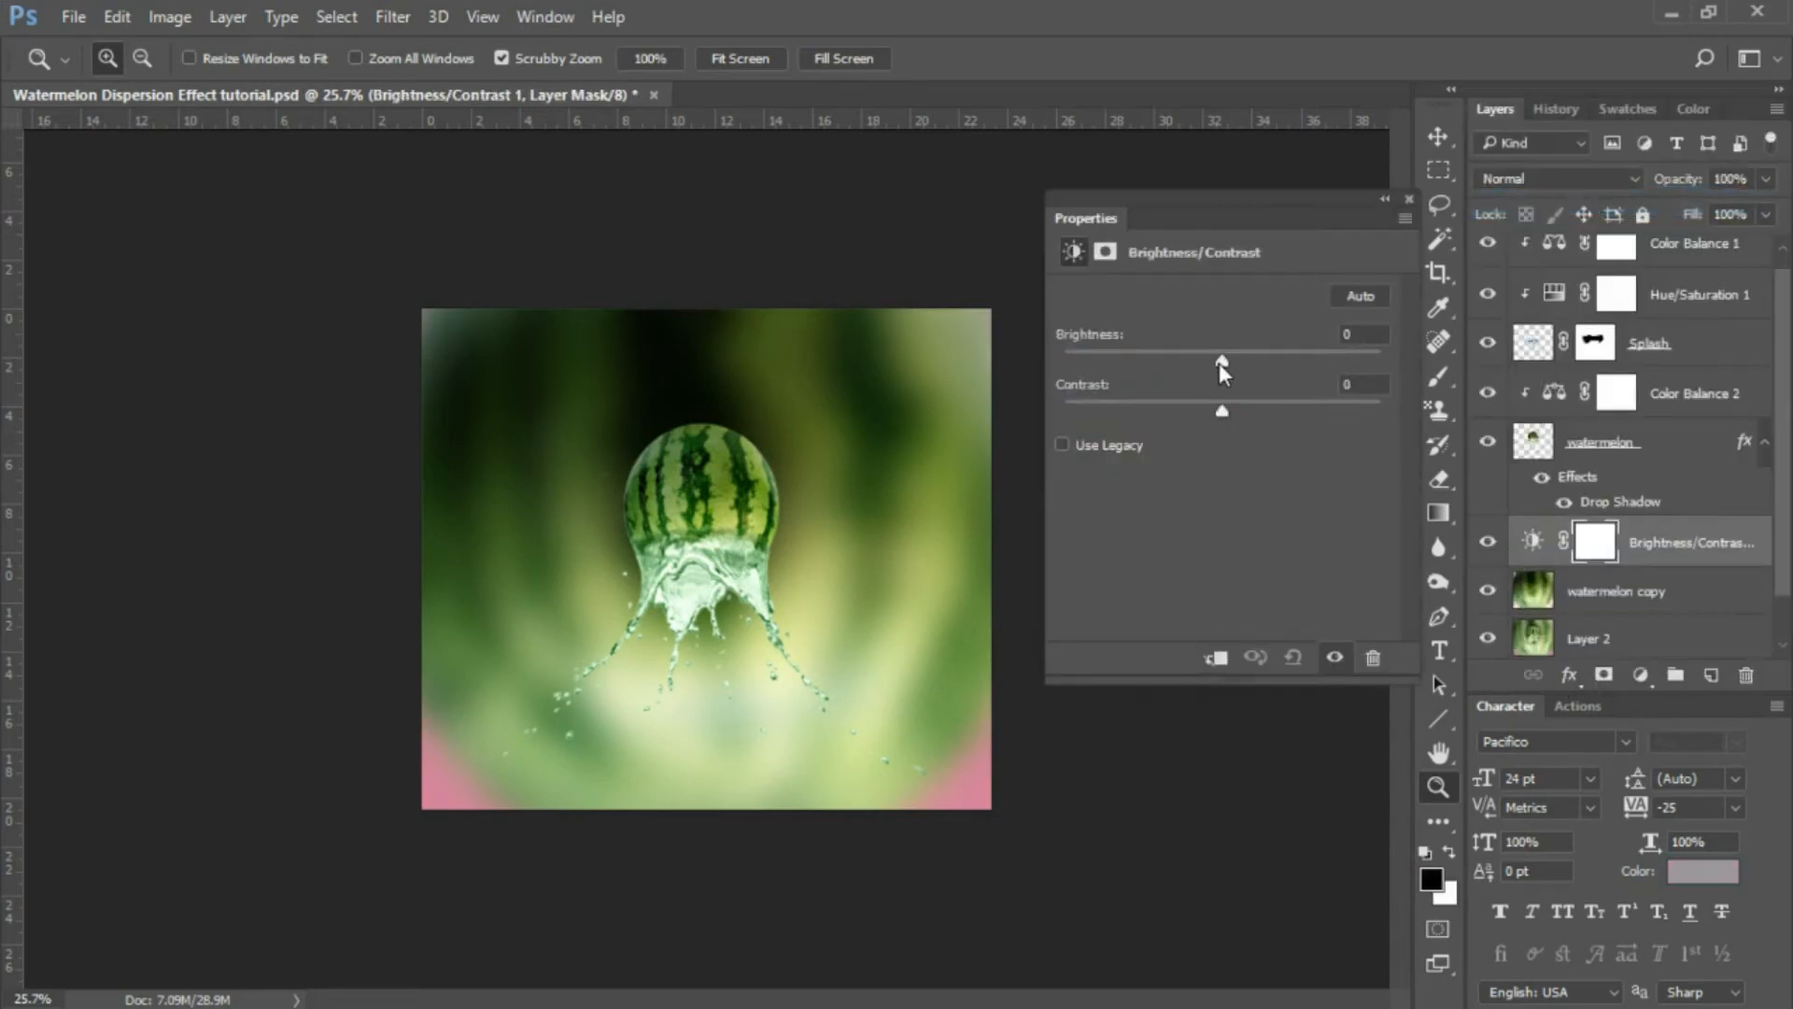
drag(1219, 362, 1252, 365)
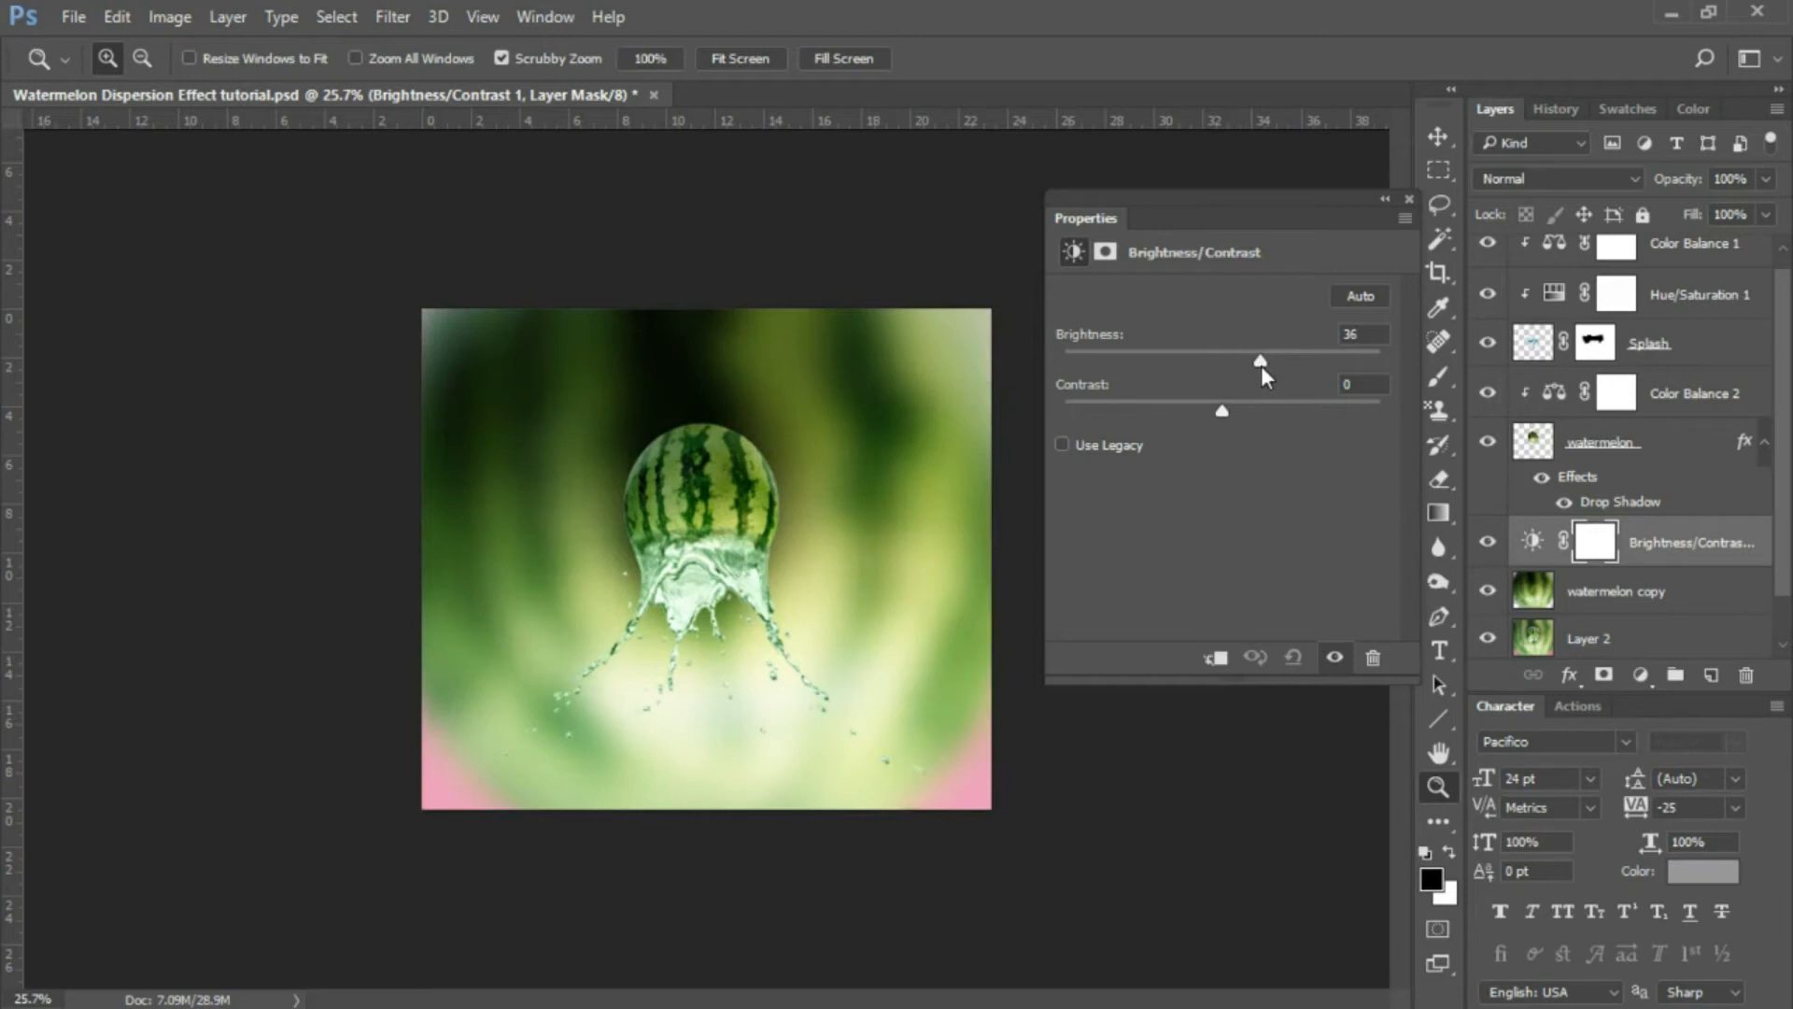
mouse_move(1262, 368)
mouse_down()
mouse_move(1289, 367)
mouse_move(1272, 374)
mouse_up()
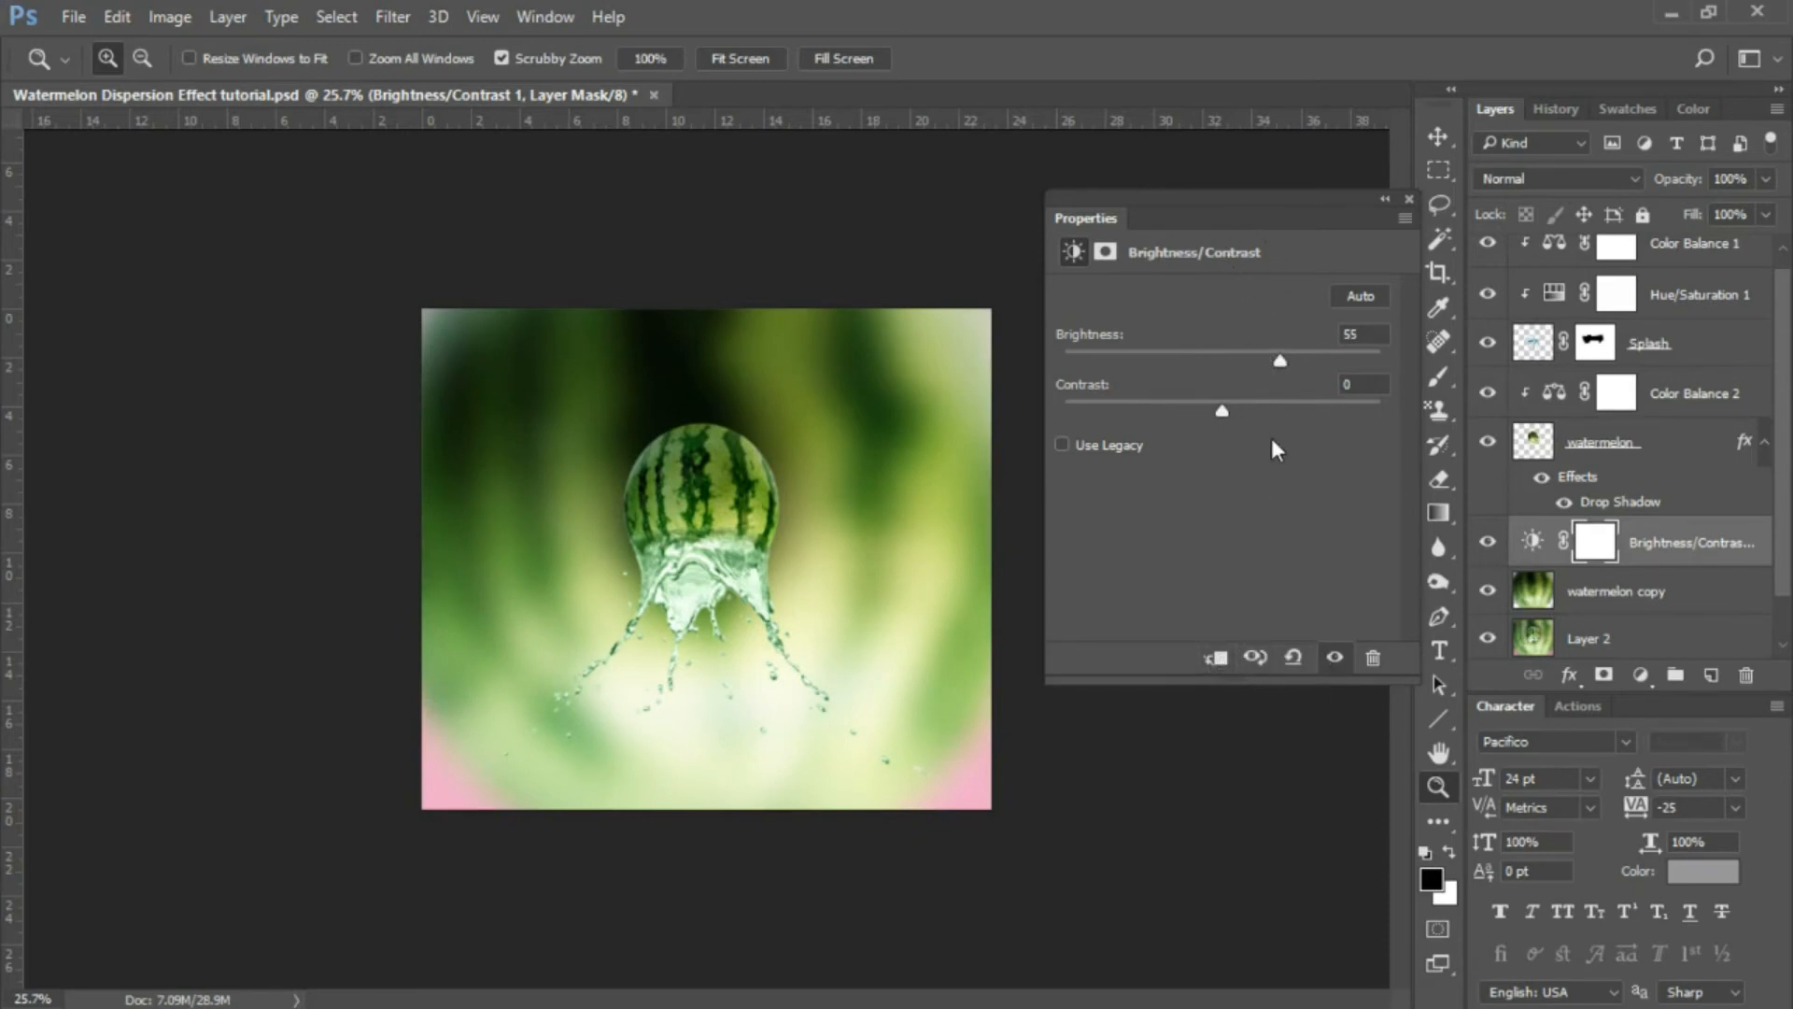
drag(1280, 363, 1271, 362)
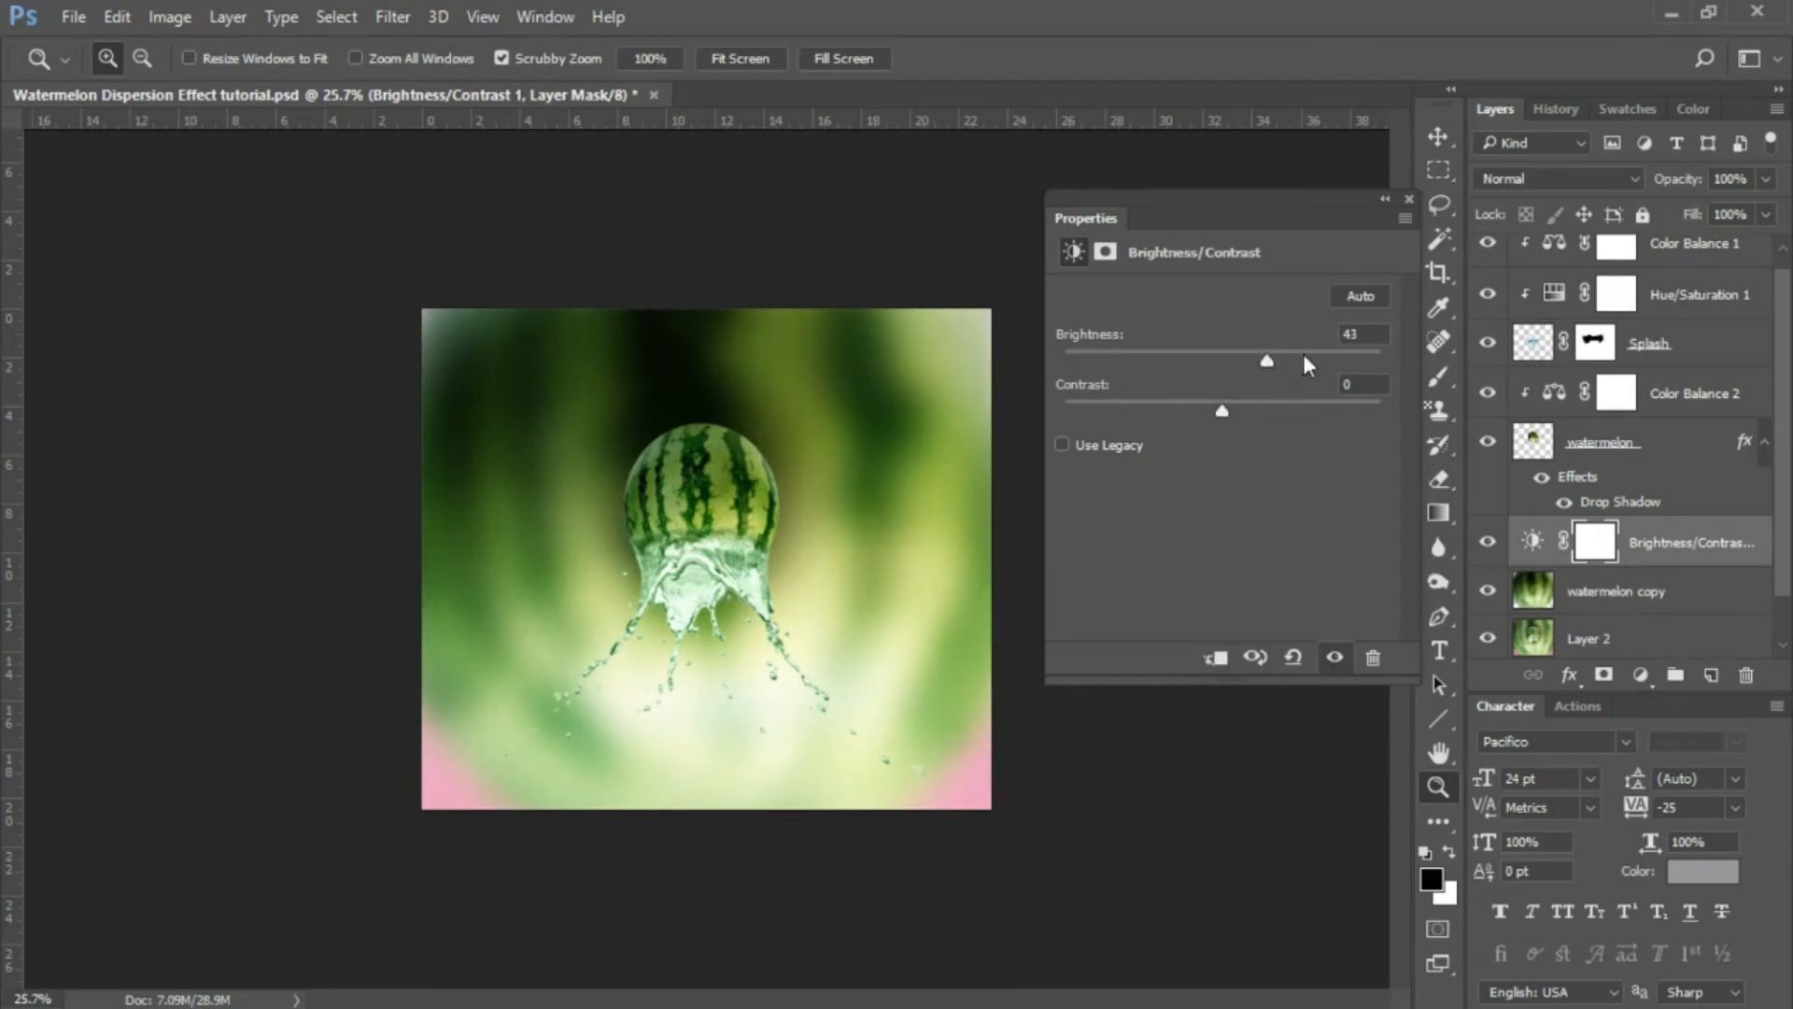
Clip the Brightness/Contrast adjustment to the watermelon copy layer so it affects only the blurred backdrop.
click(1679, 602)
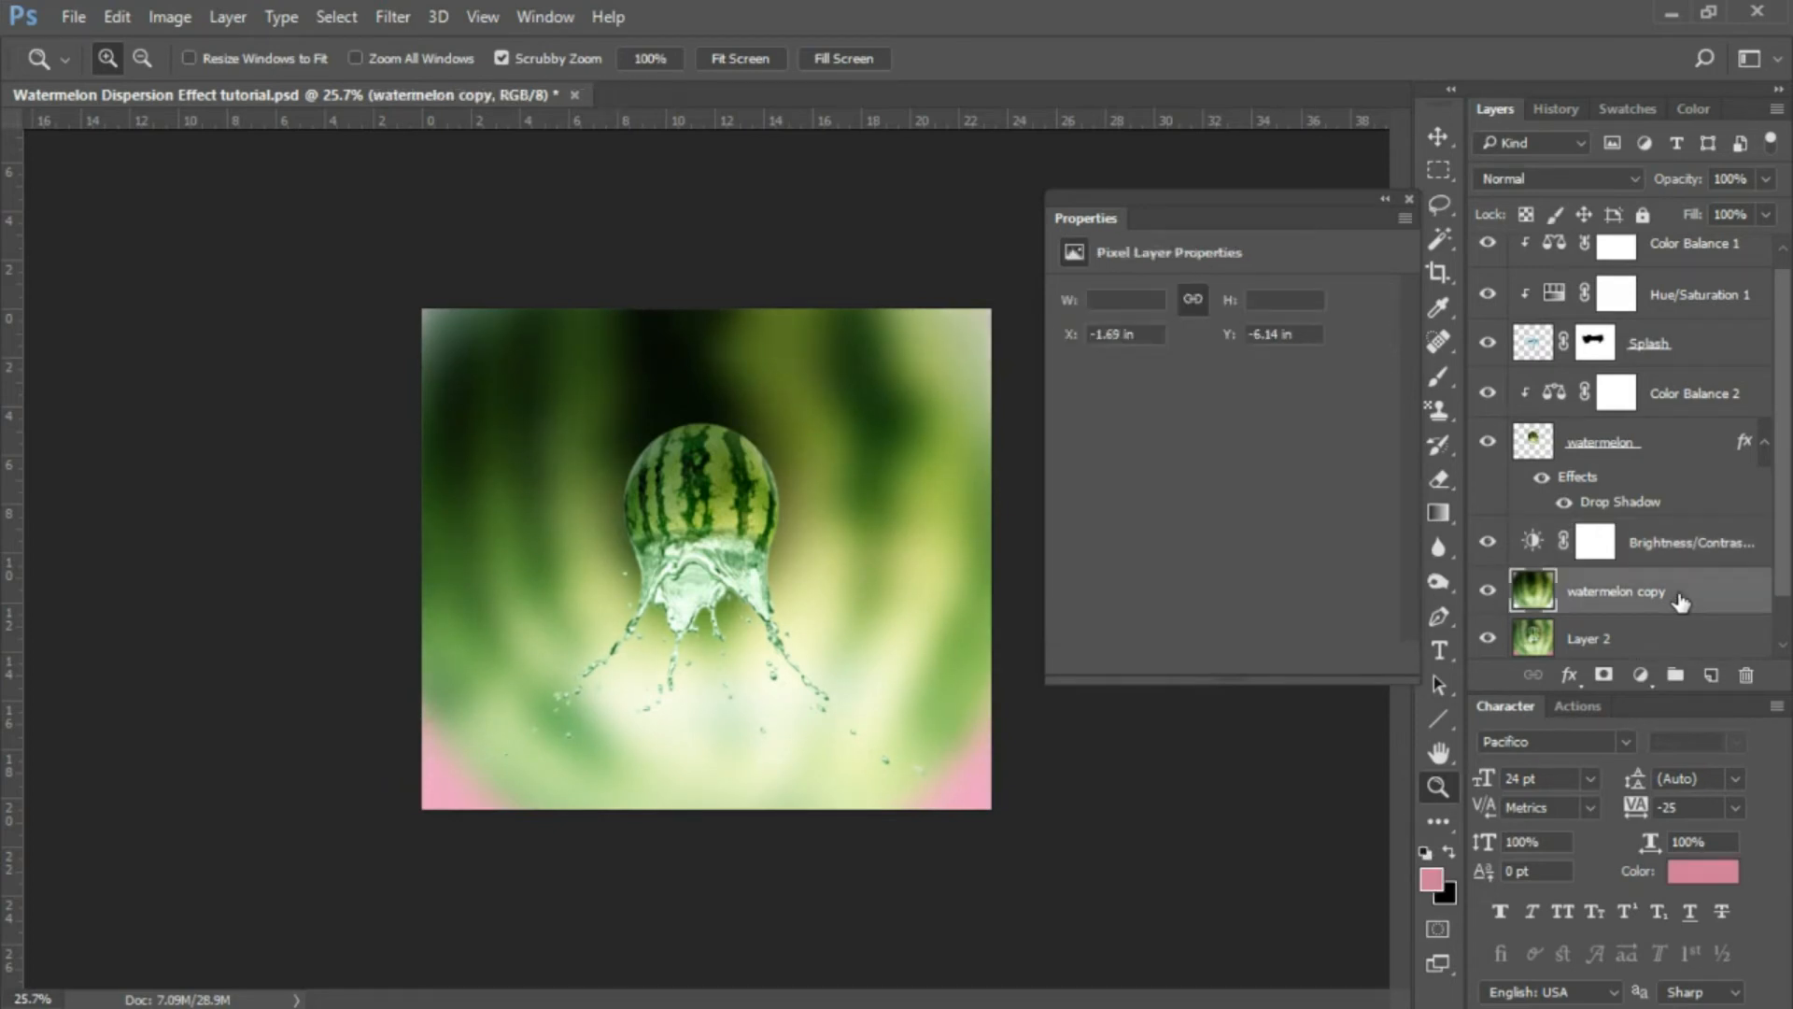
click(1409, 199)
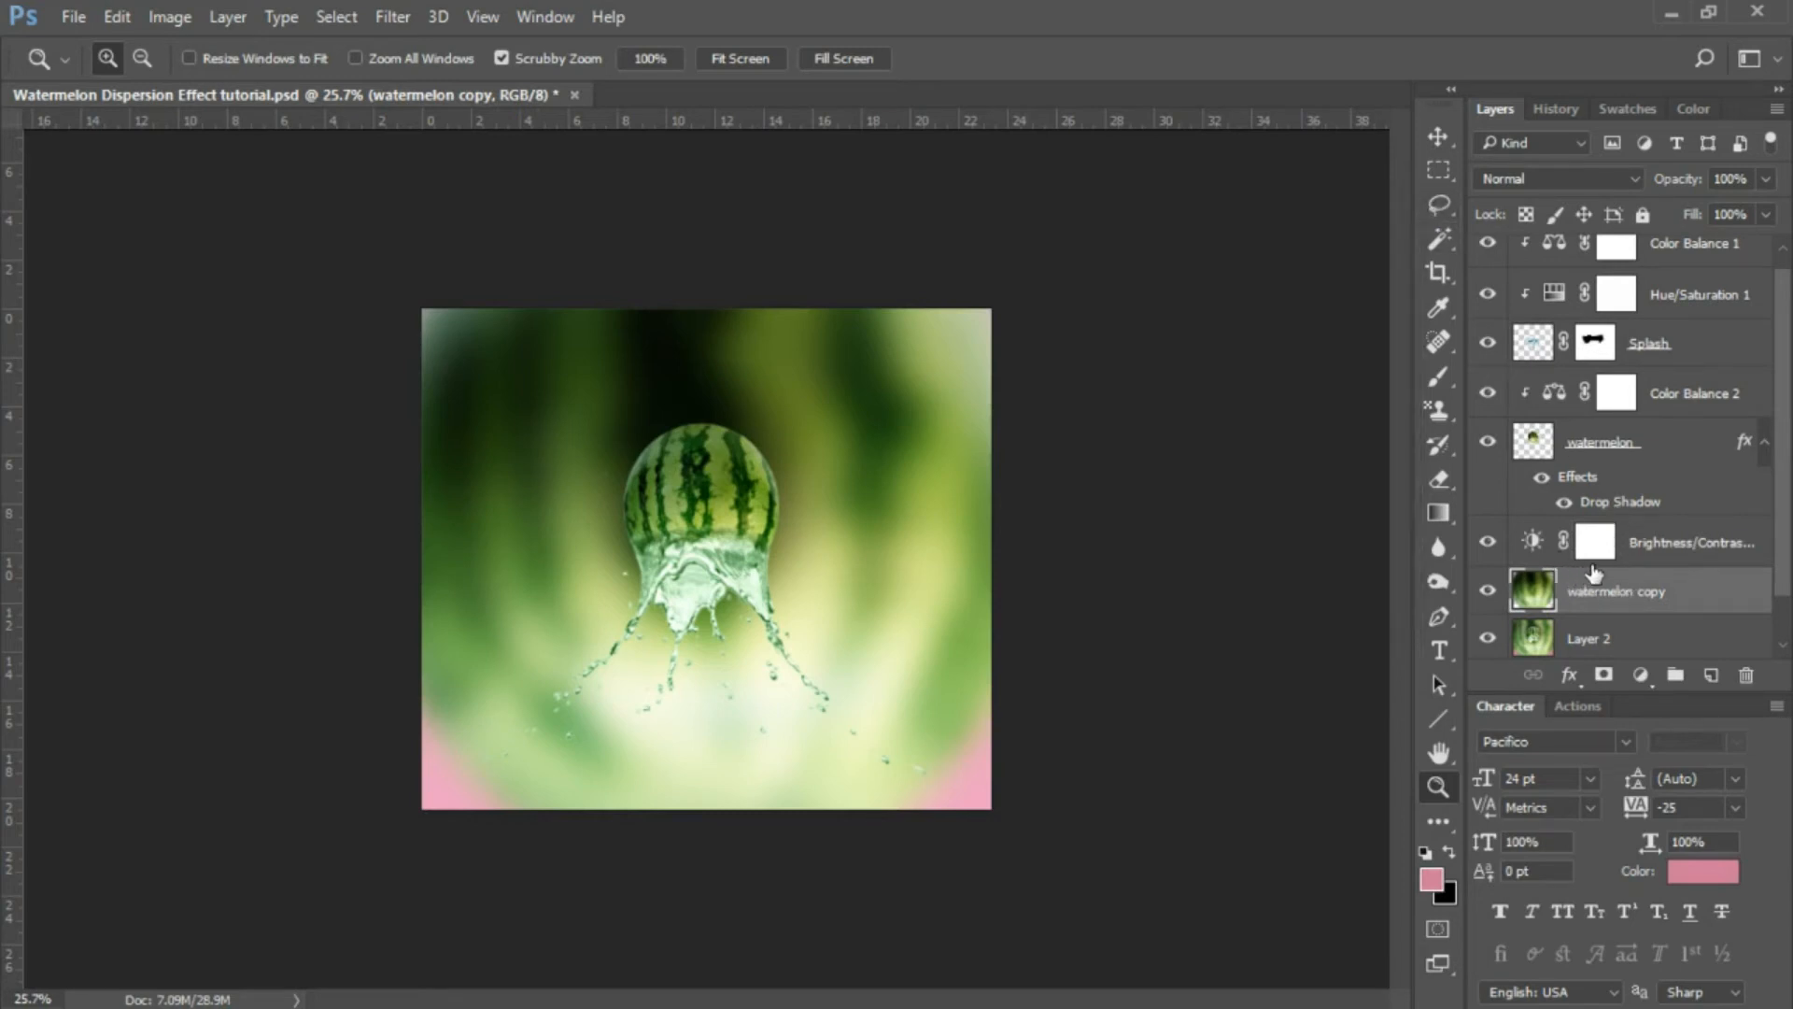
key(alt)
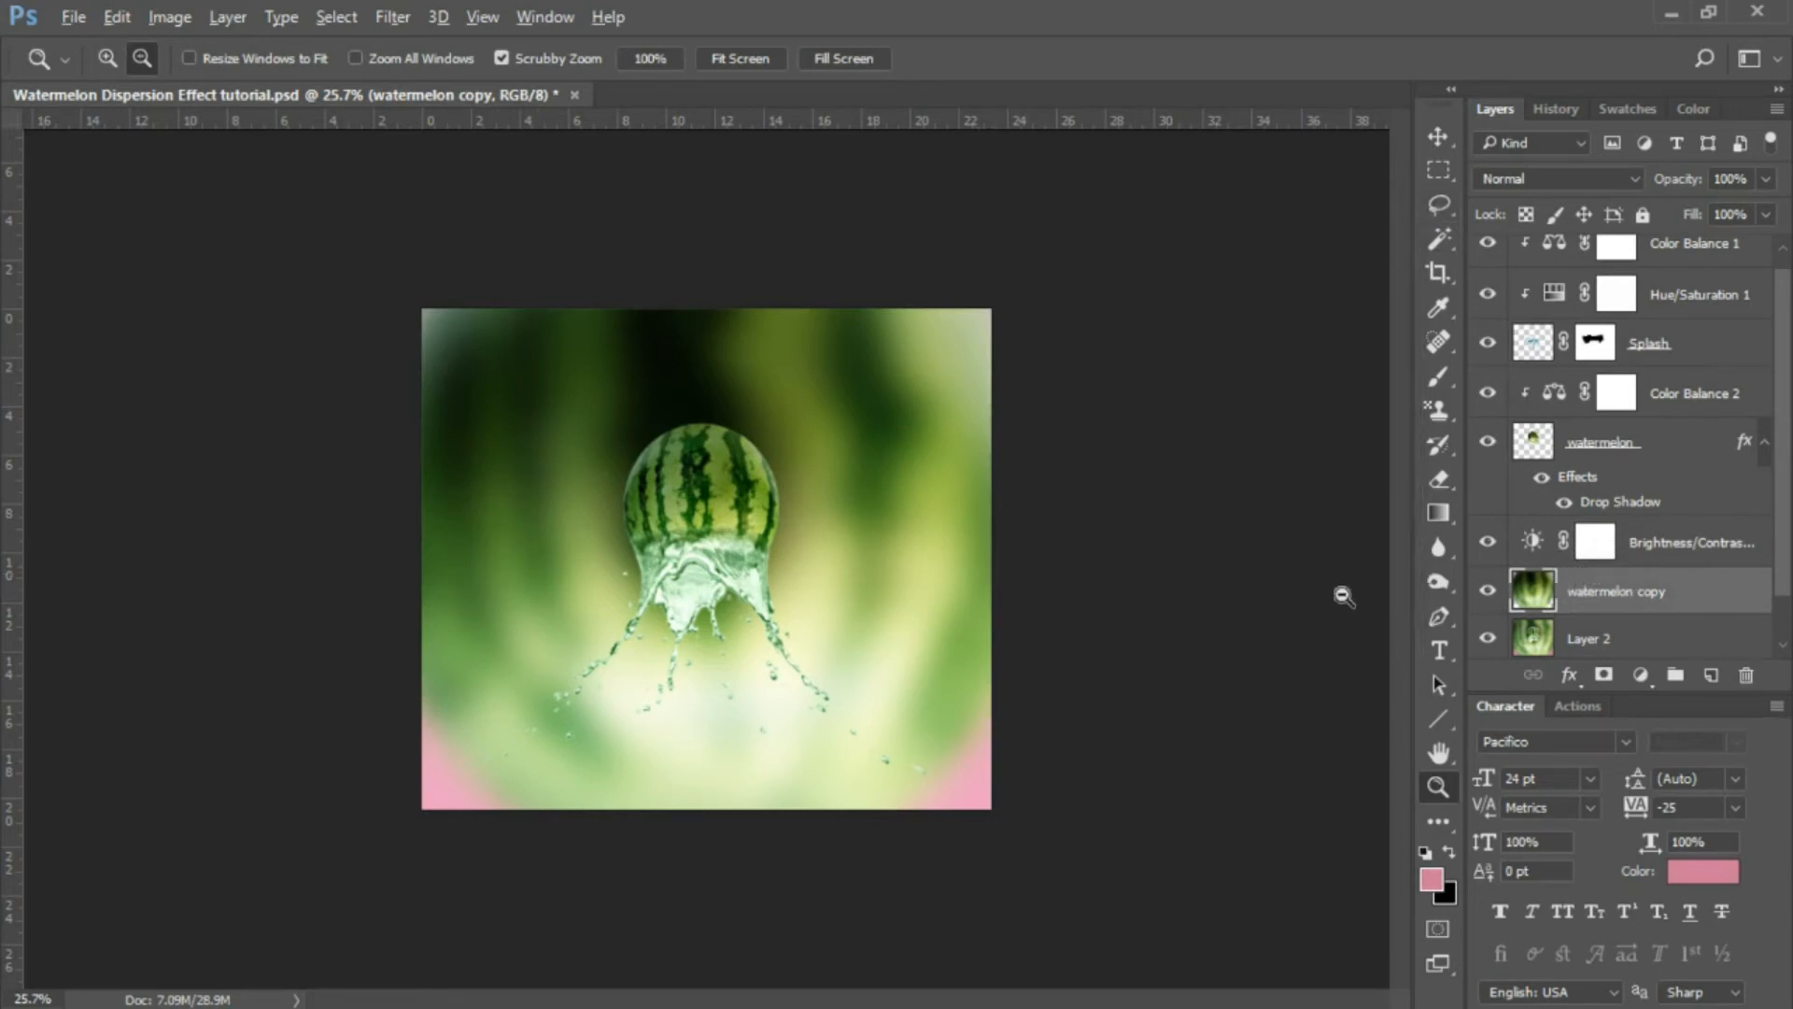
alt+click(1574, 558)
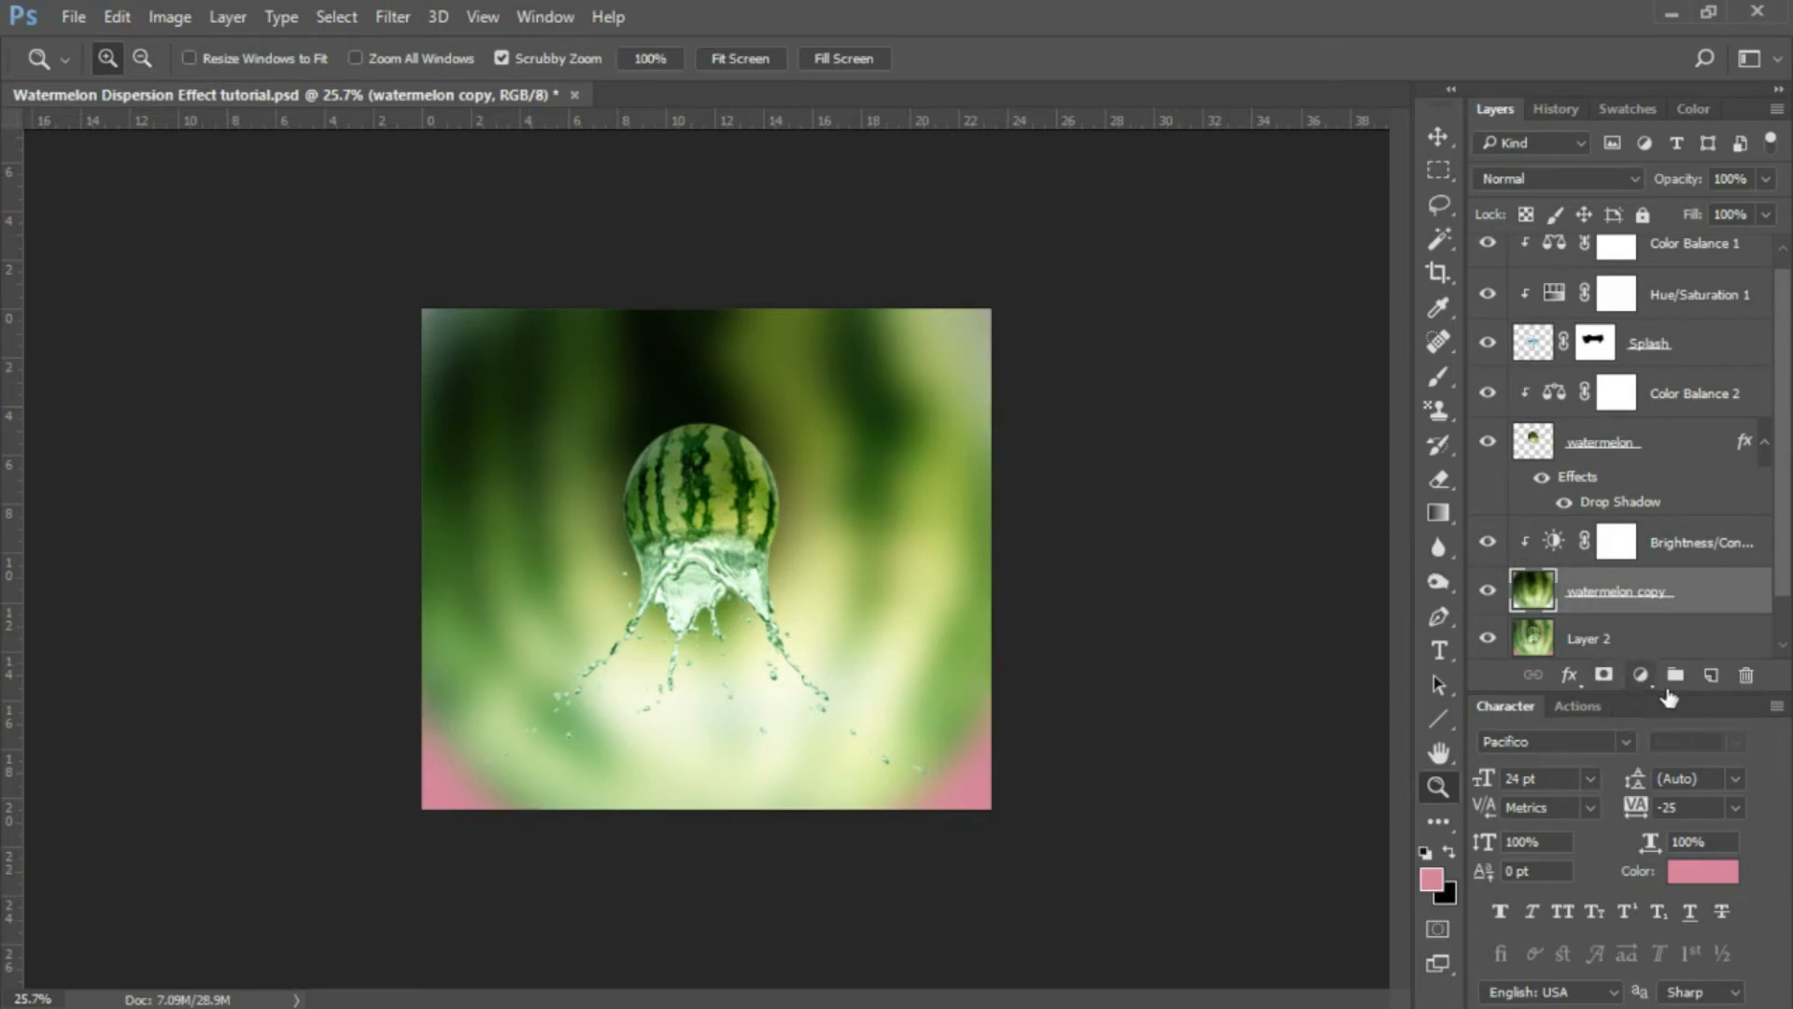
Add a Levels adjustment clipped to the watermelon copy backdrop and set its midtone value to 1.29.
click(1641, 674)
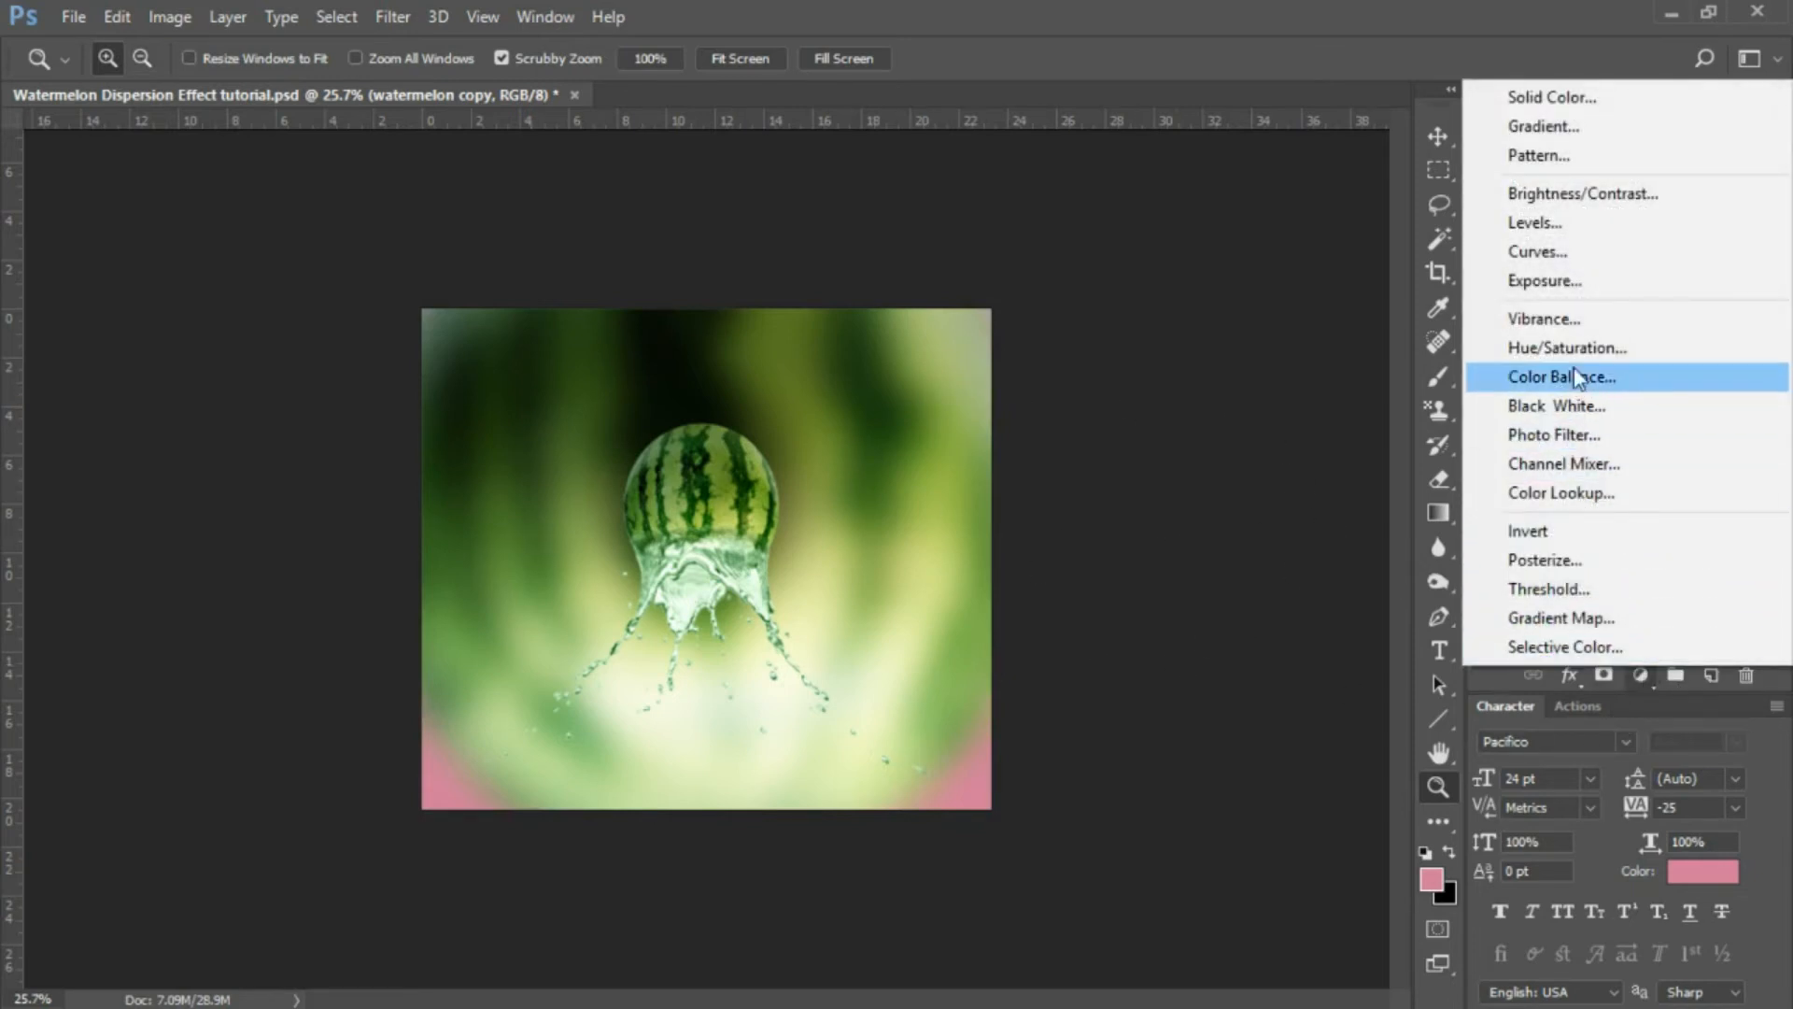
click(1553, 224)
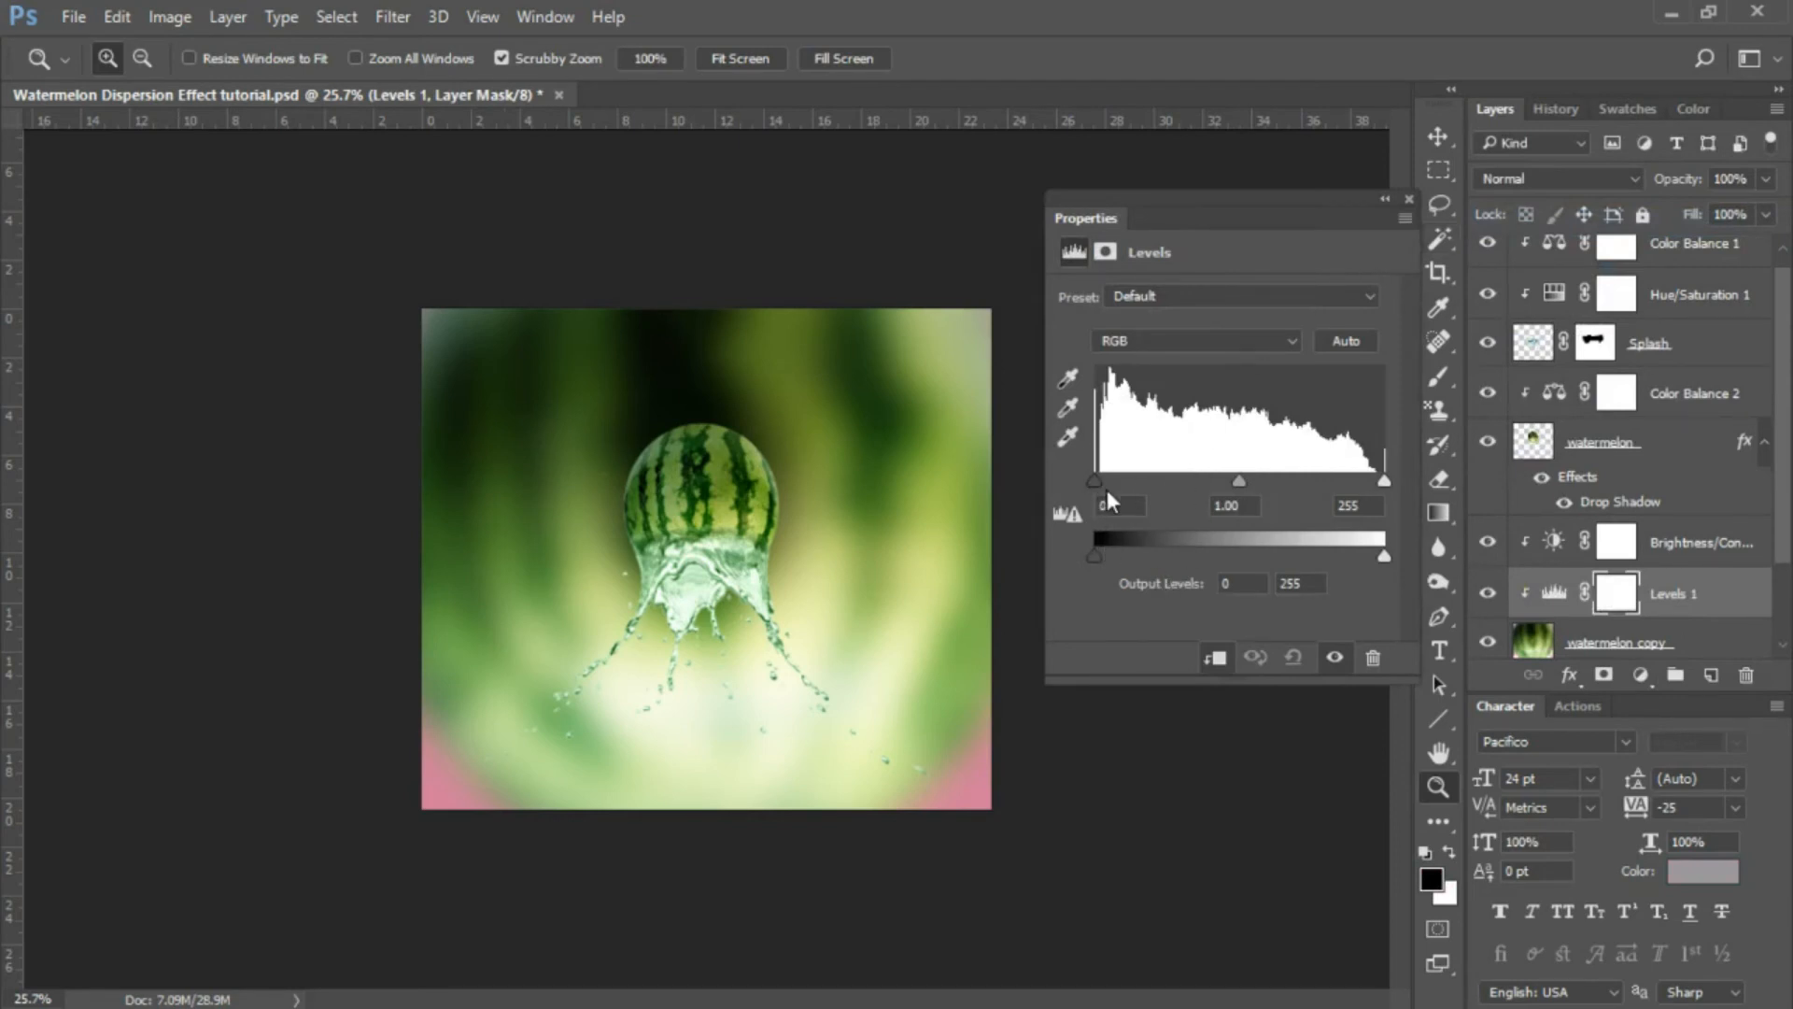
drag(1098, 484, 1046, 491)
drag(1242, 485, 1212, 486)
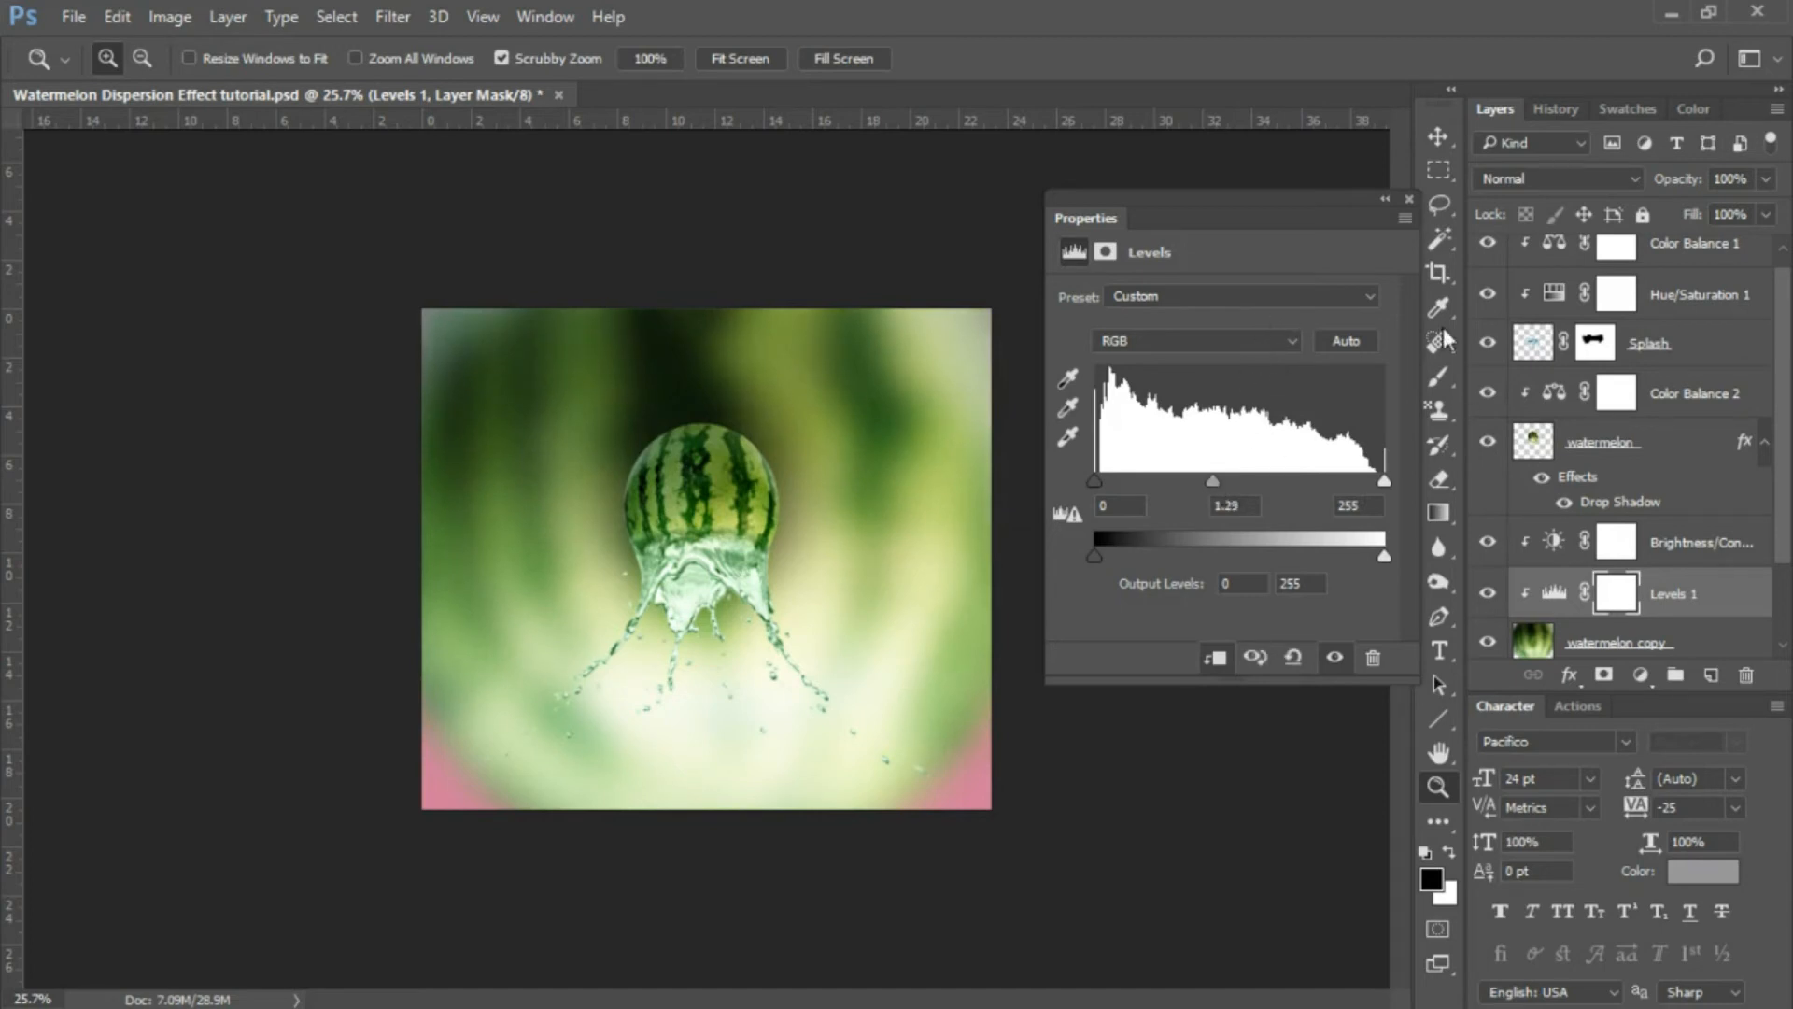
click(1411, 201)
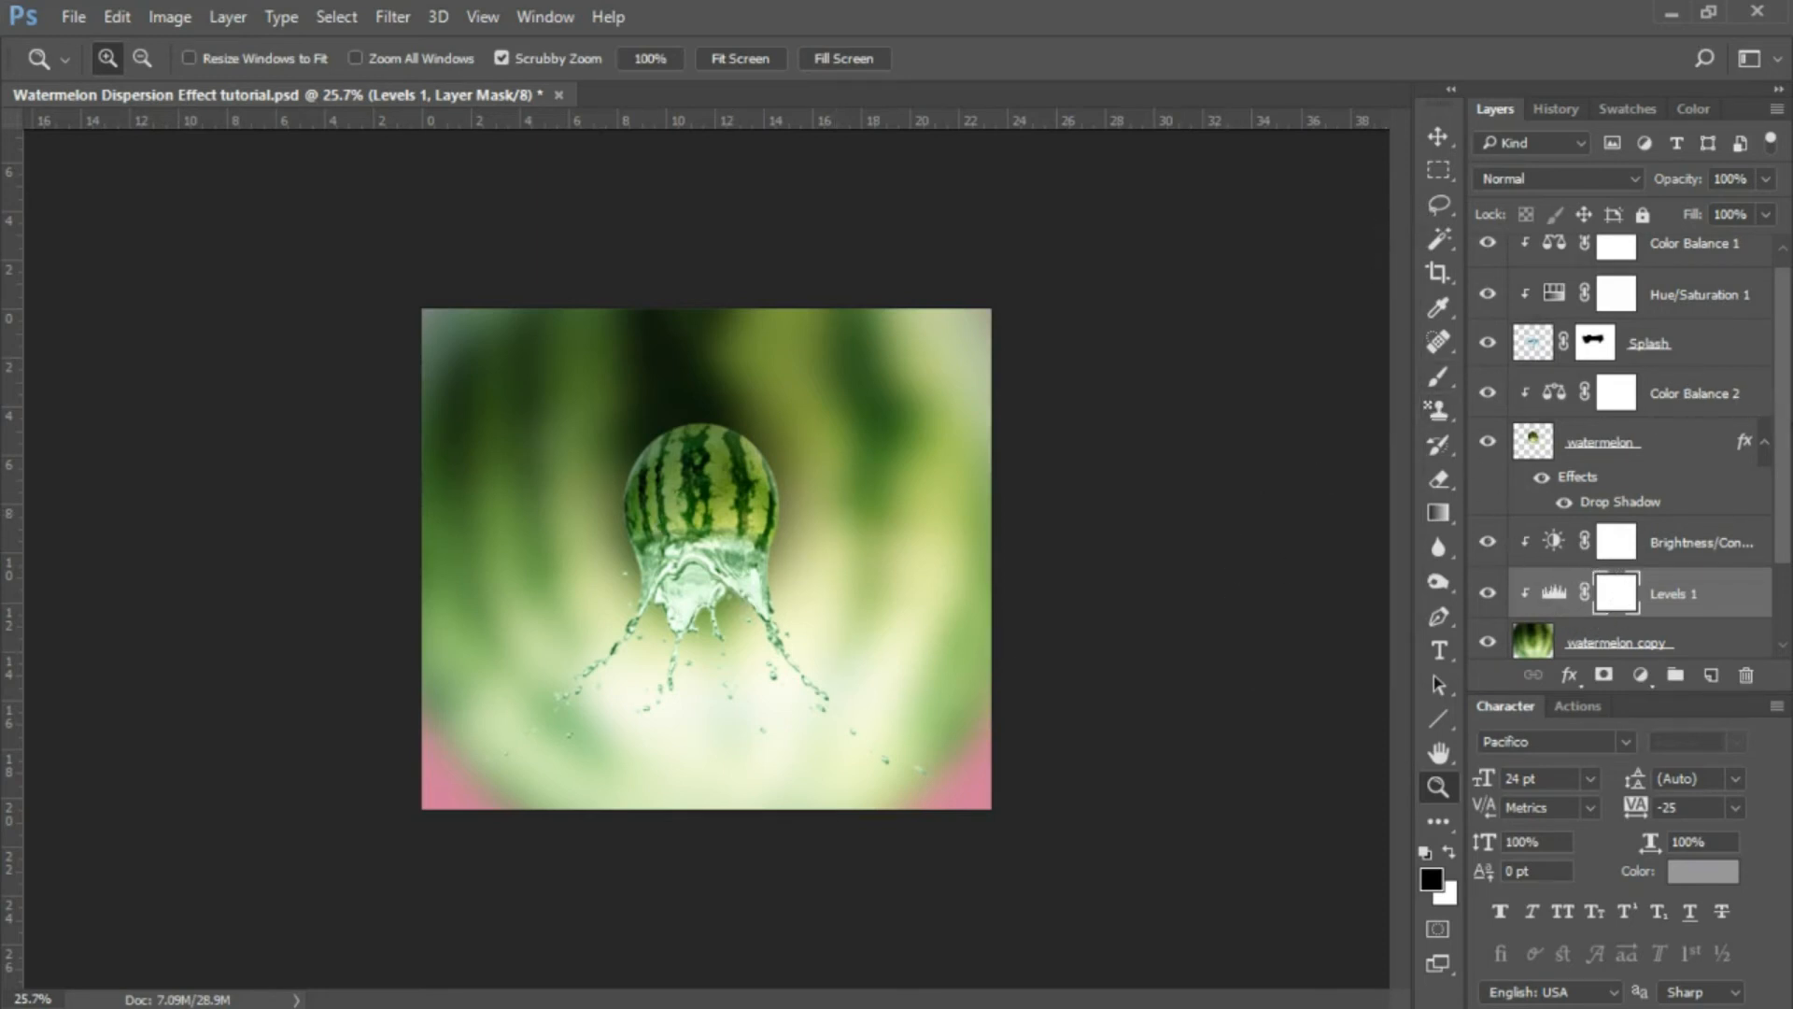
Group all layers from Color Balance 1 down to the watermelon layer, then check the group by toggling its visibility.
drag(1784, 506, 1776, 374)
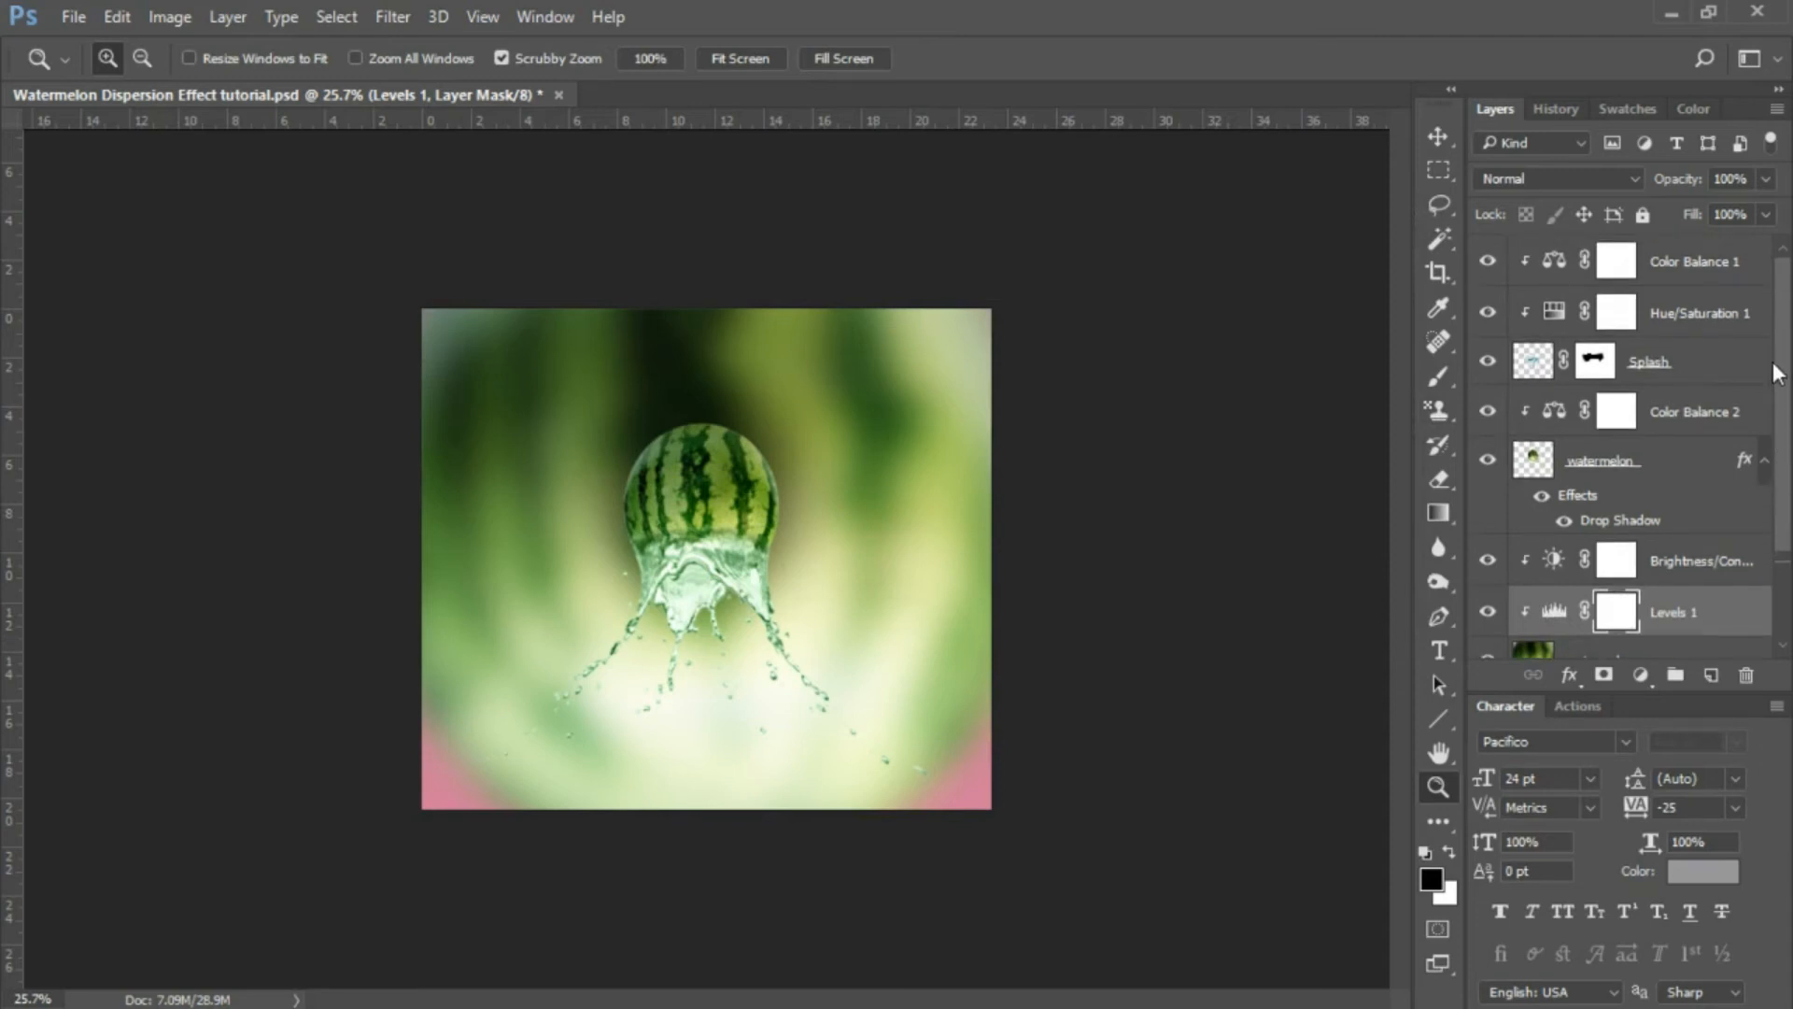
click(1533, 462)
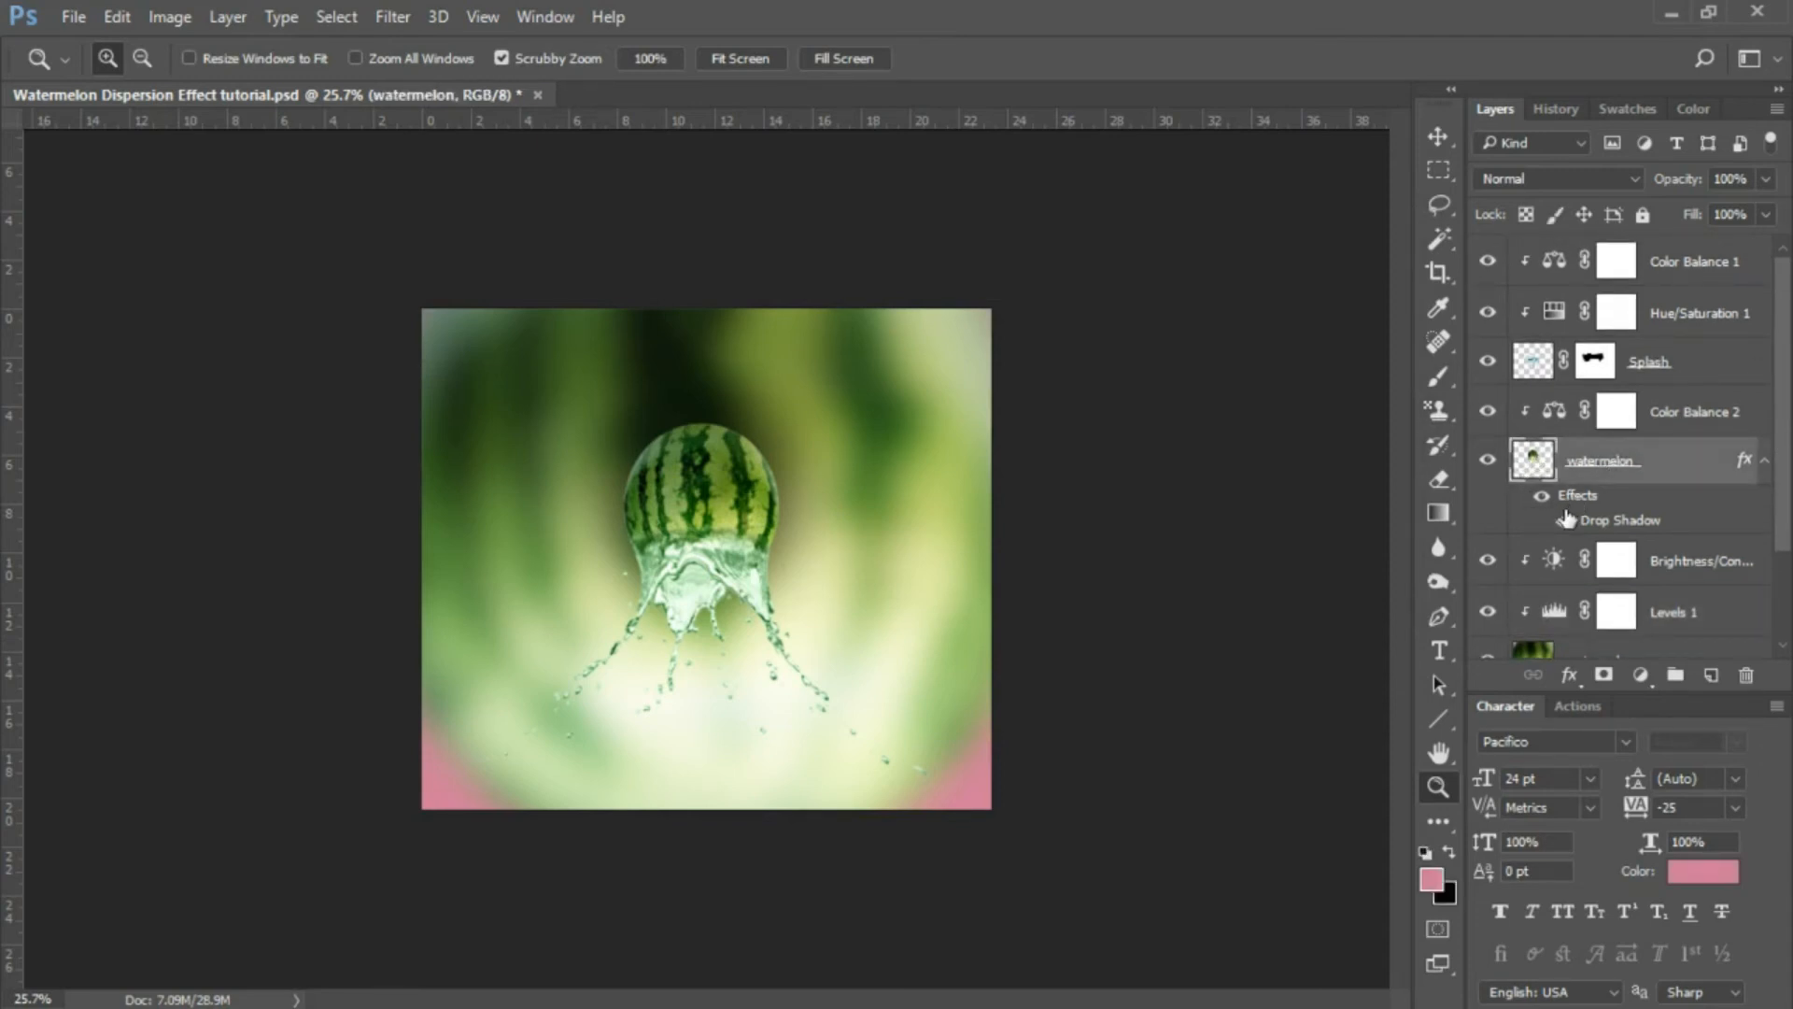
click(1693, 270)
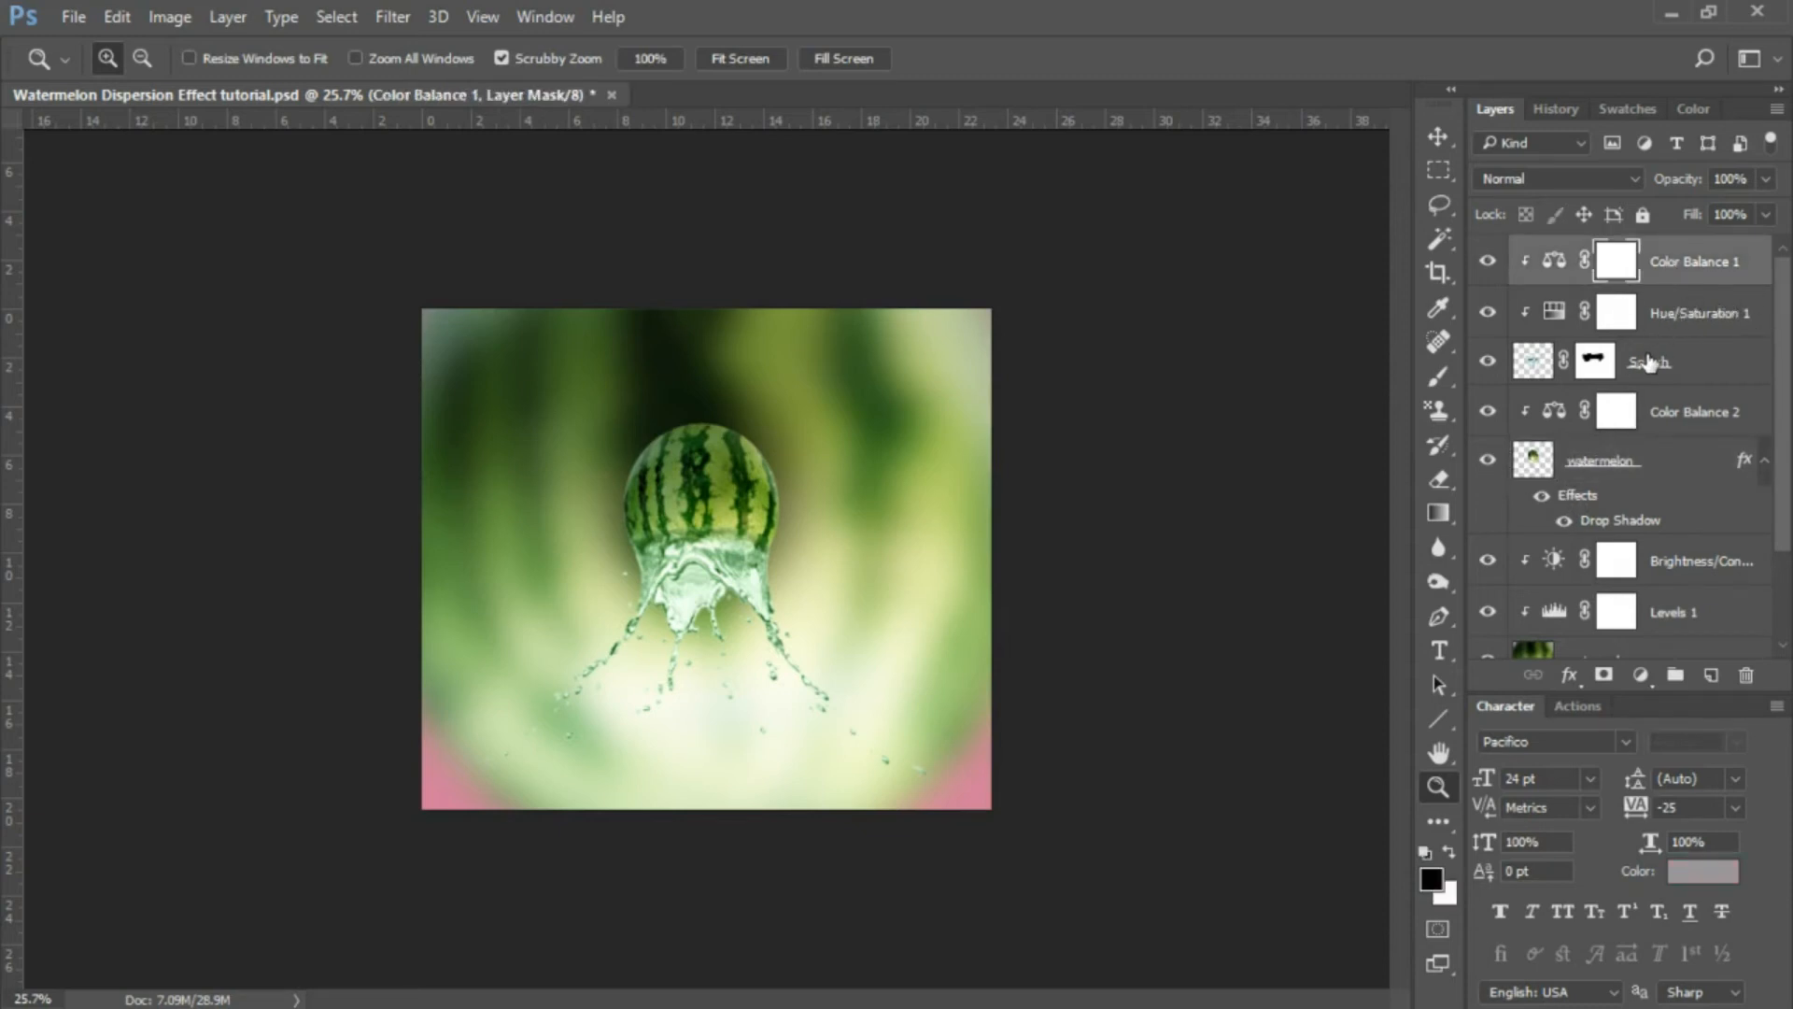
scroll(1649, 362, down, 1)
scroll(1600, 340, up, 1)
scroll(1630, 402, down, 2)
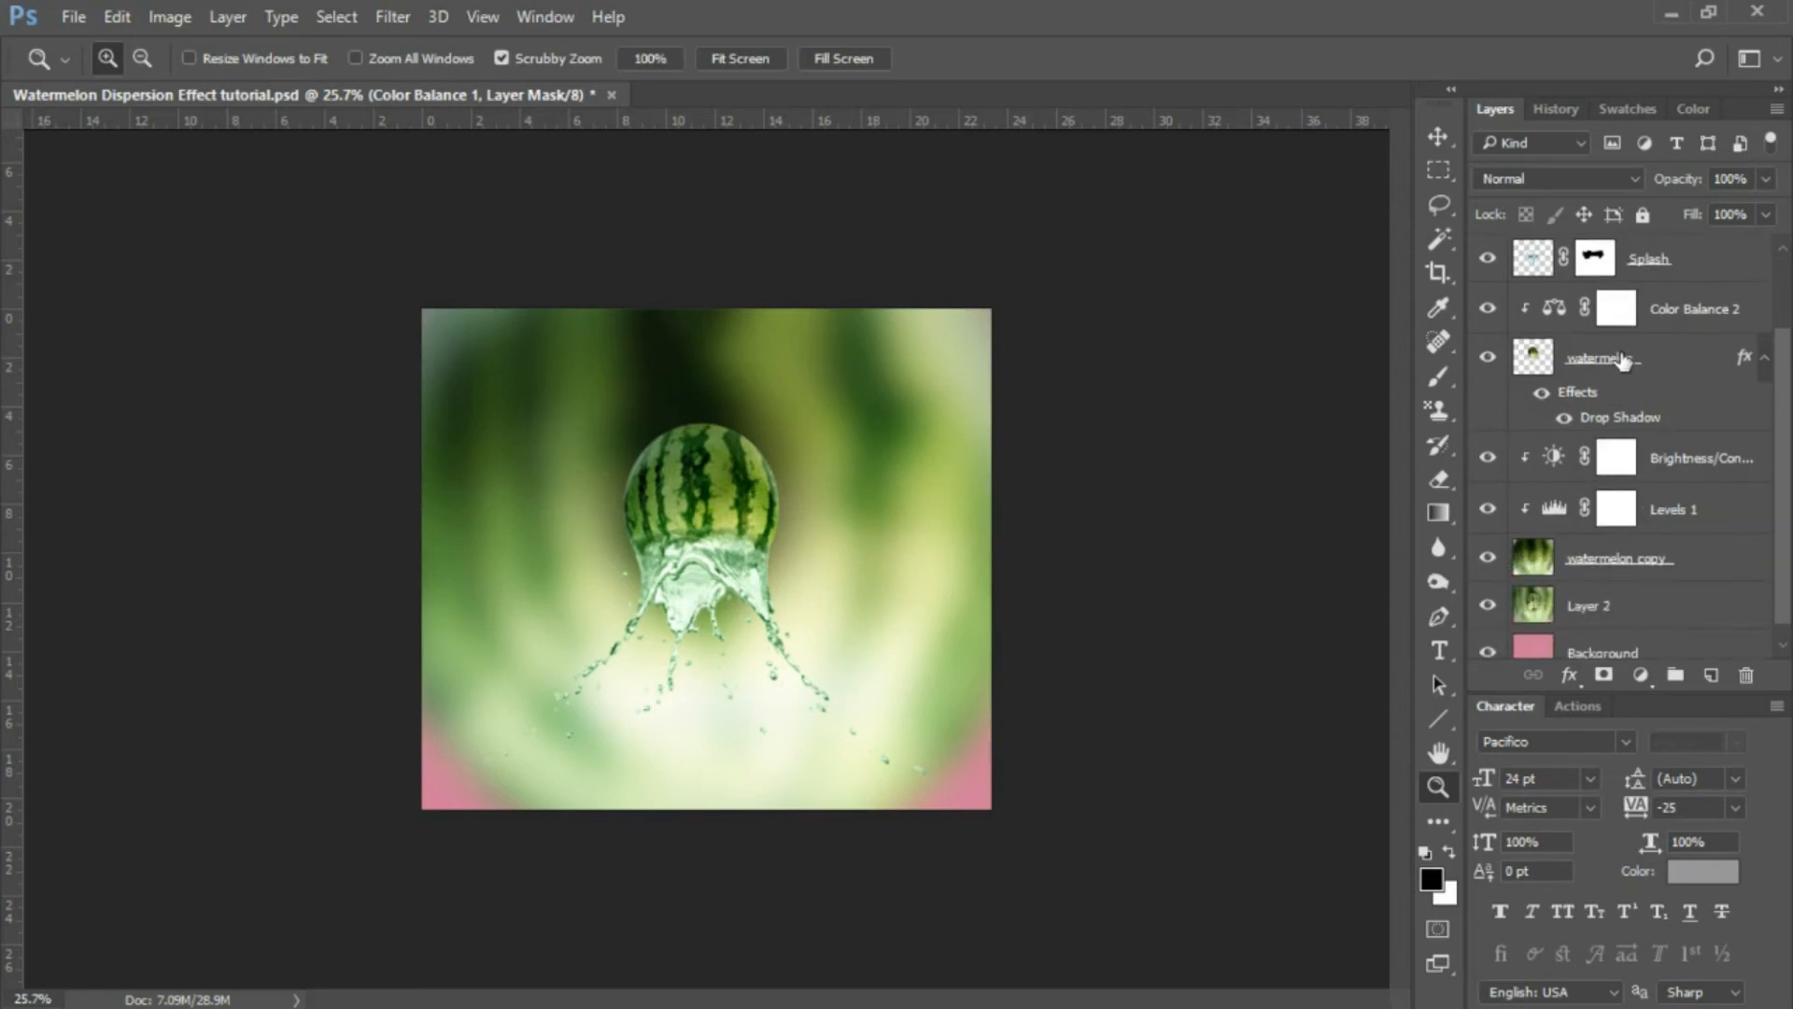
click(1608, 366)
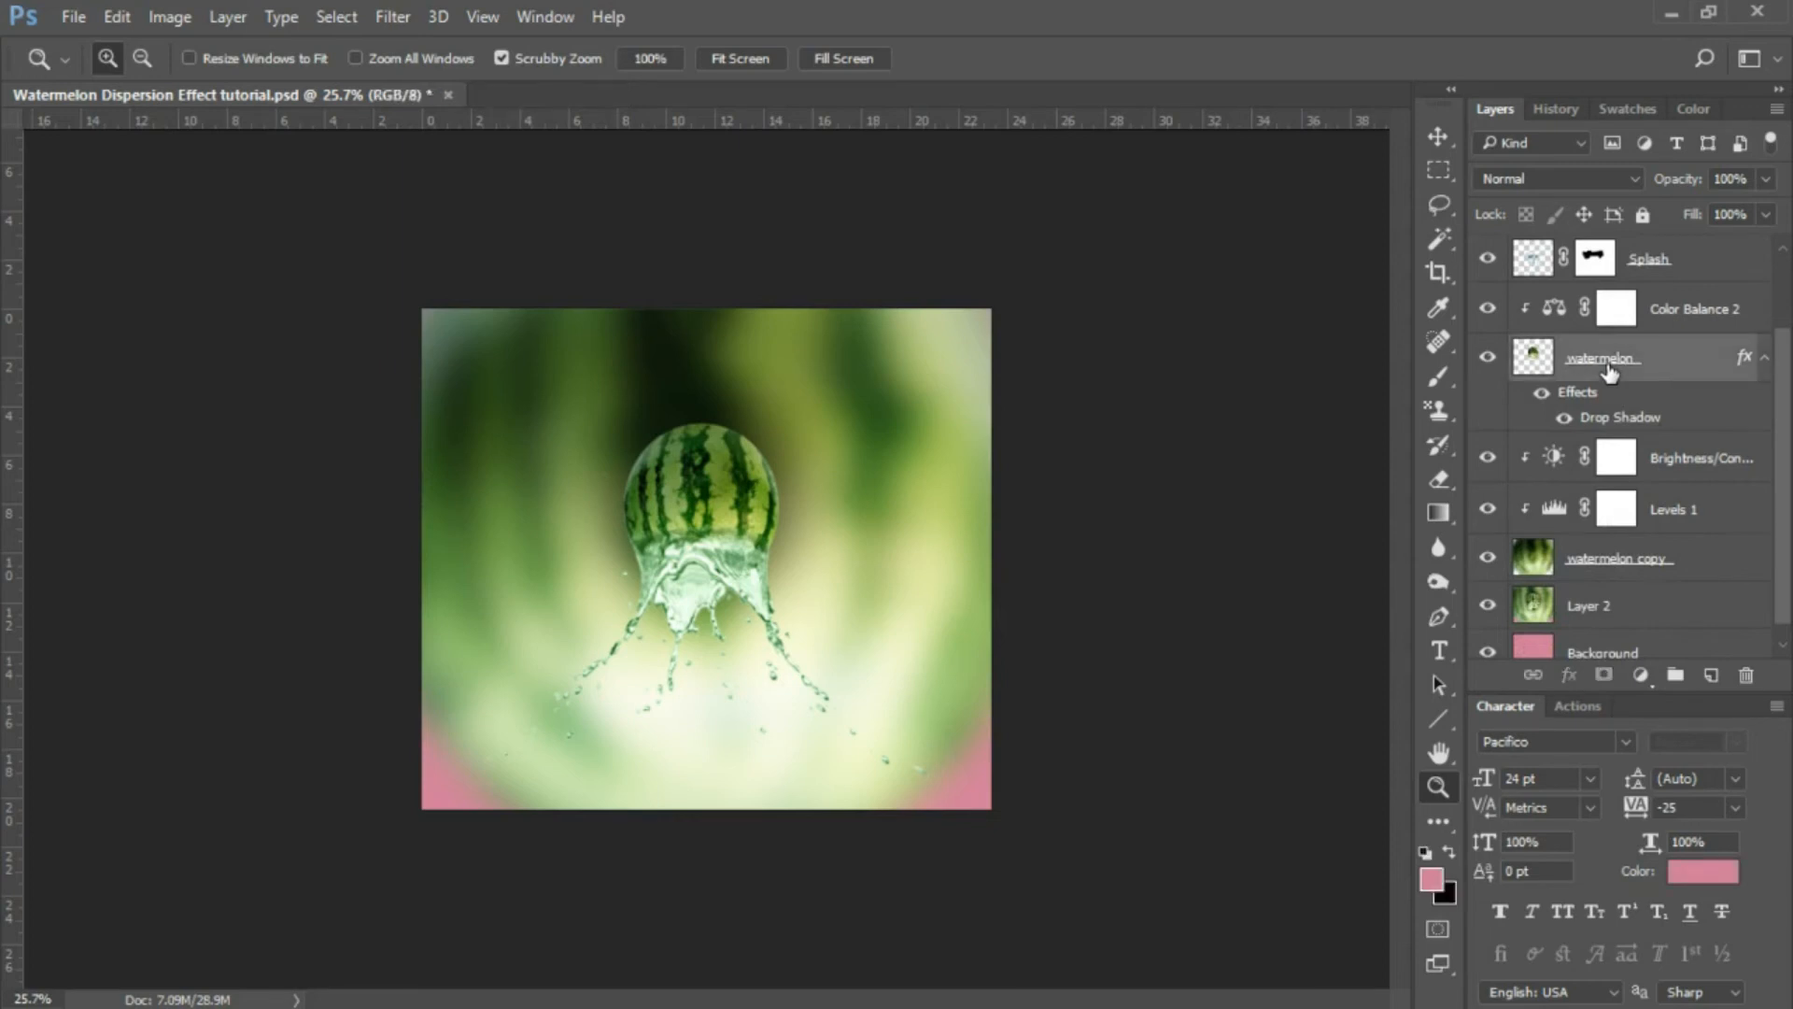
scroll(1612, 369, up, 2)
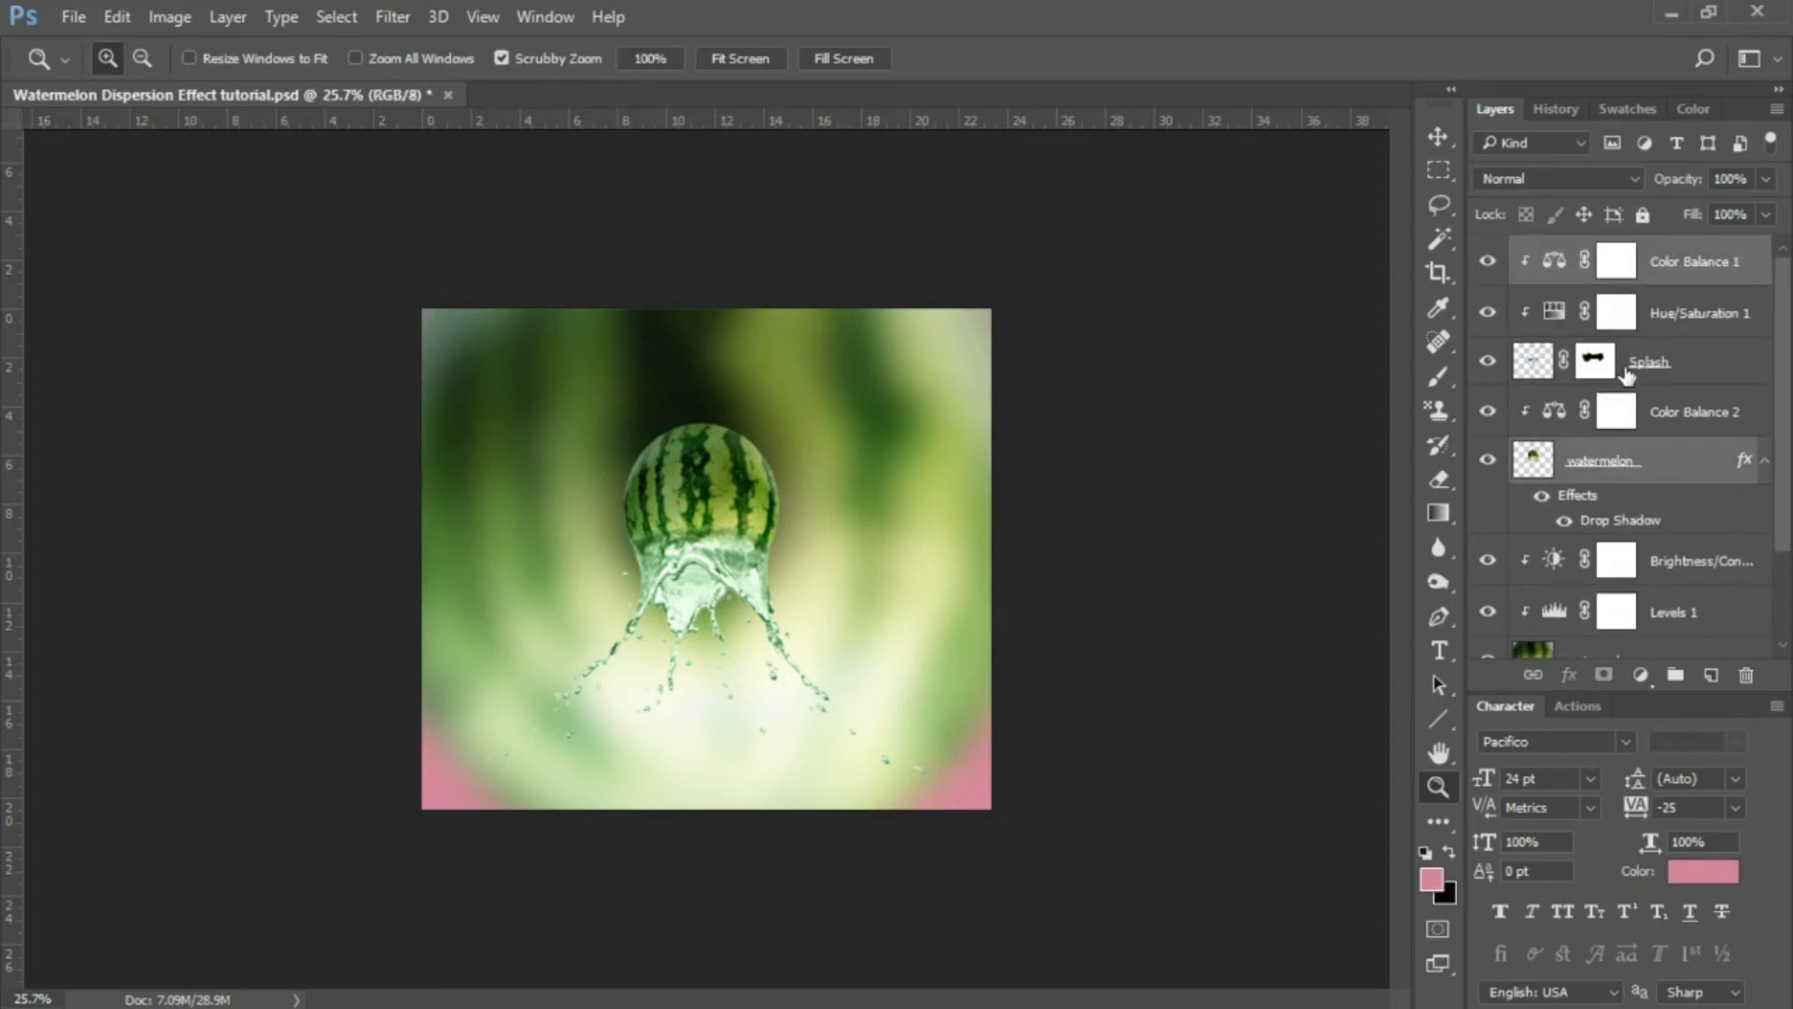
click(1692, 254)
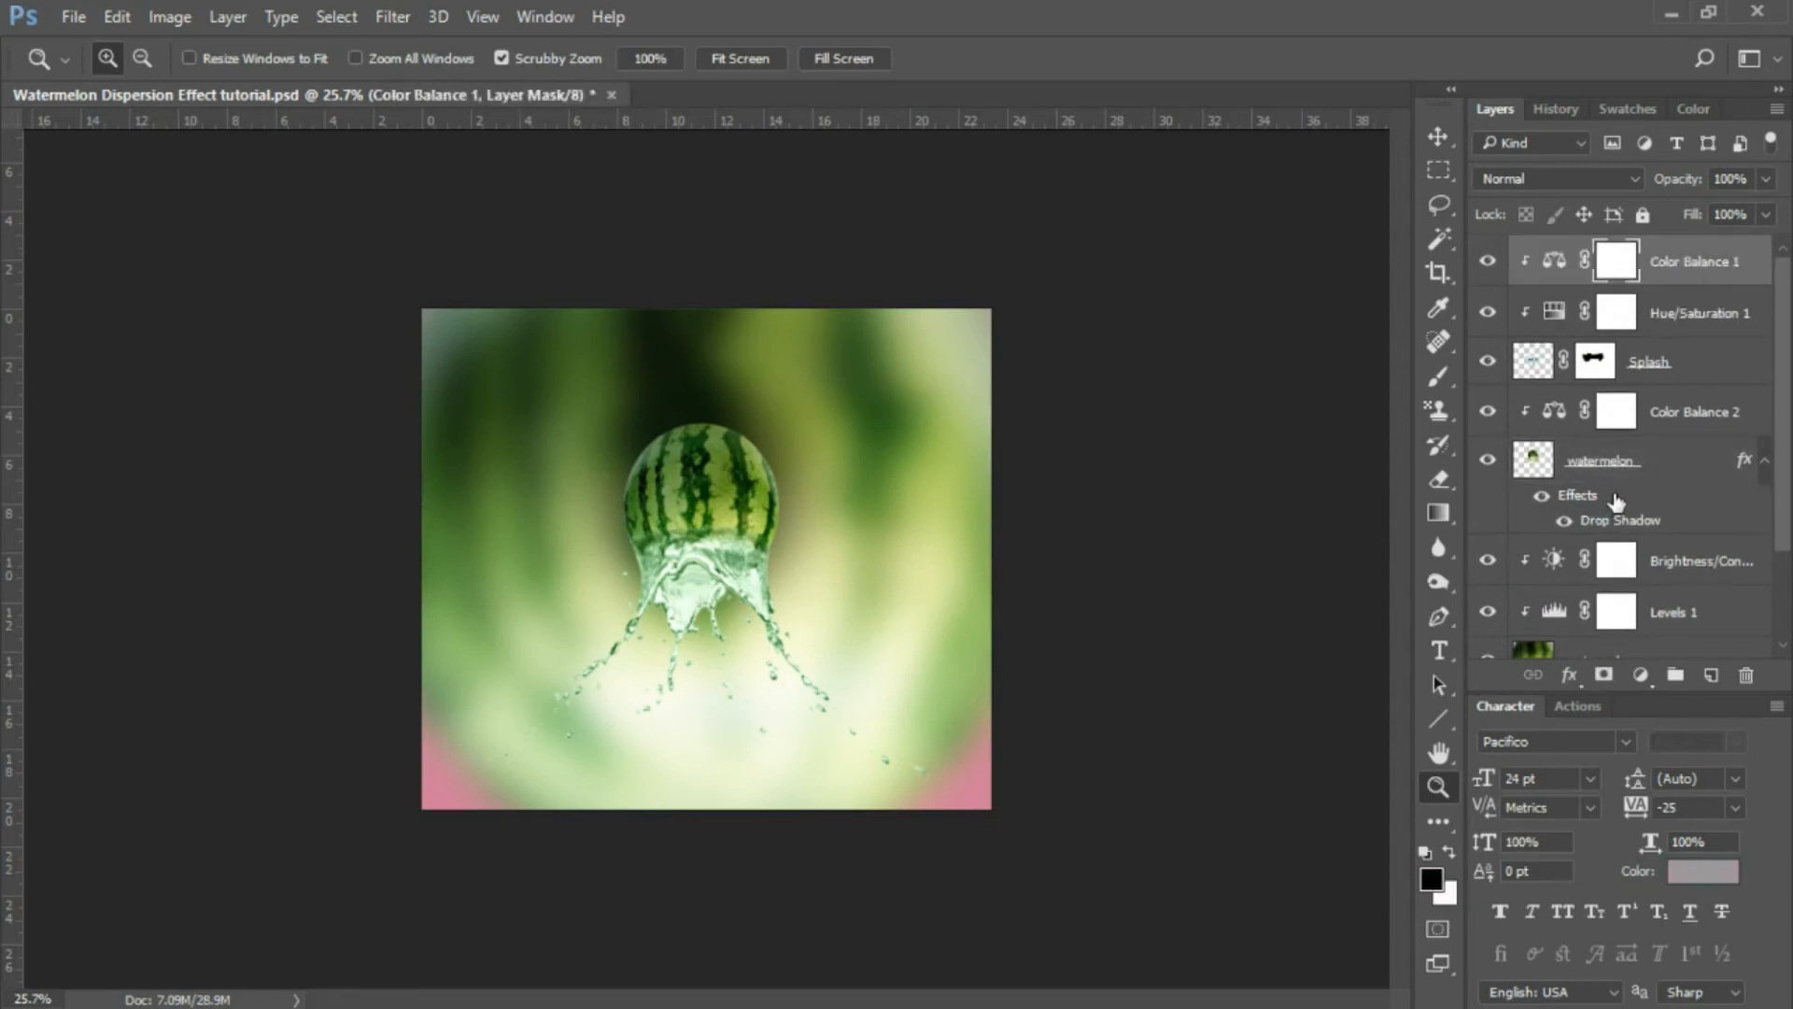
shift+click(1685, 465)
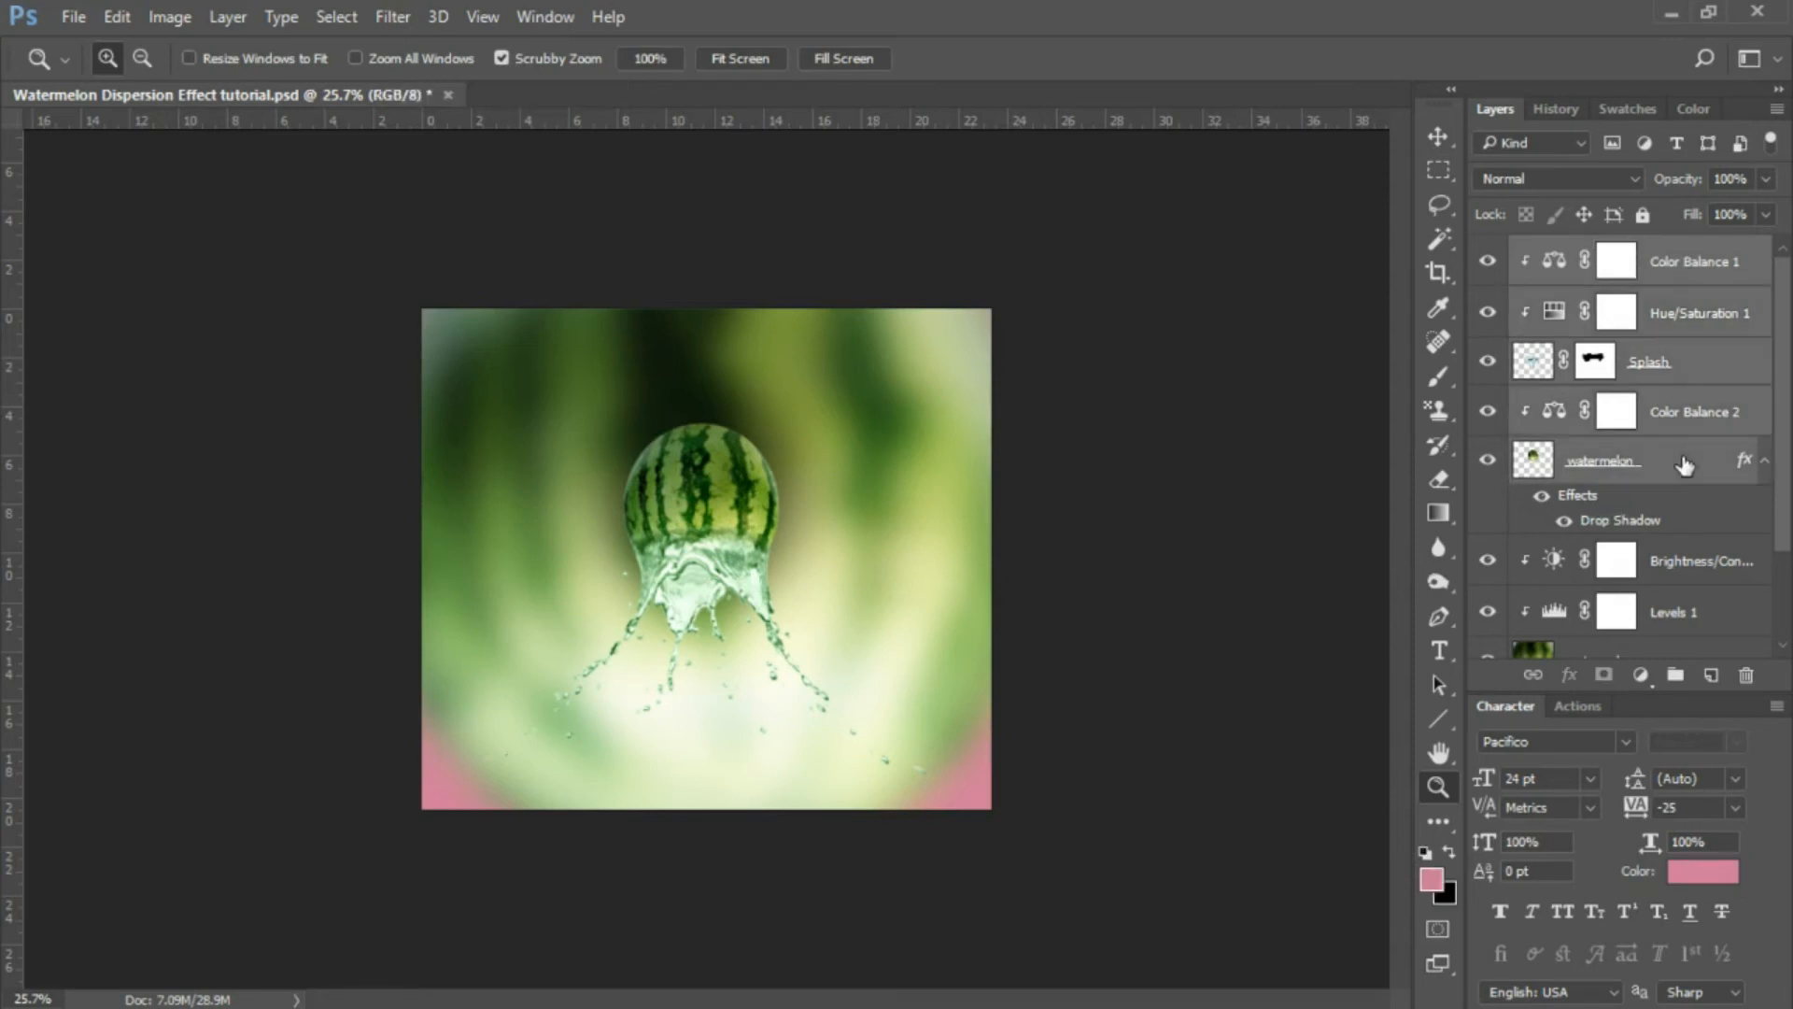
key(ctrl+g)
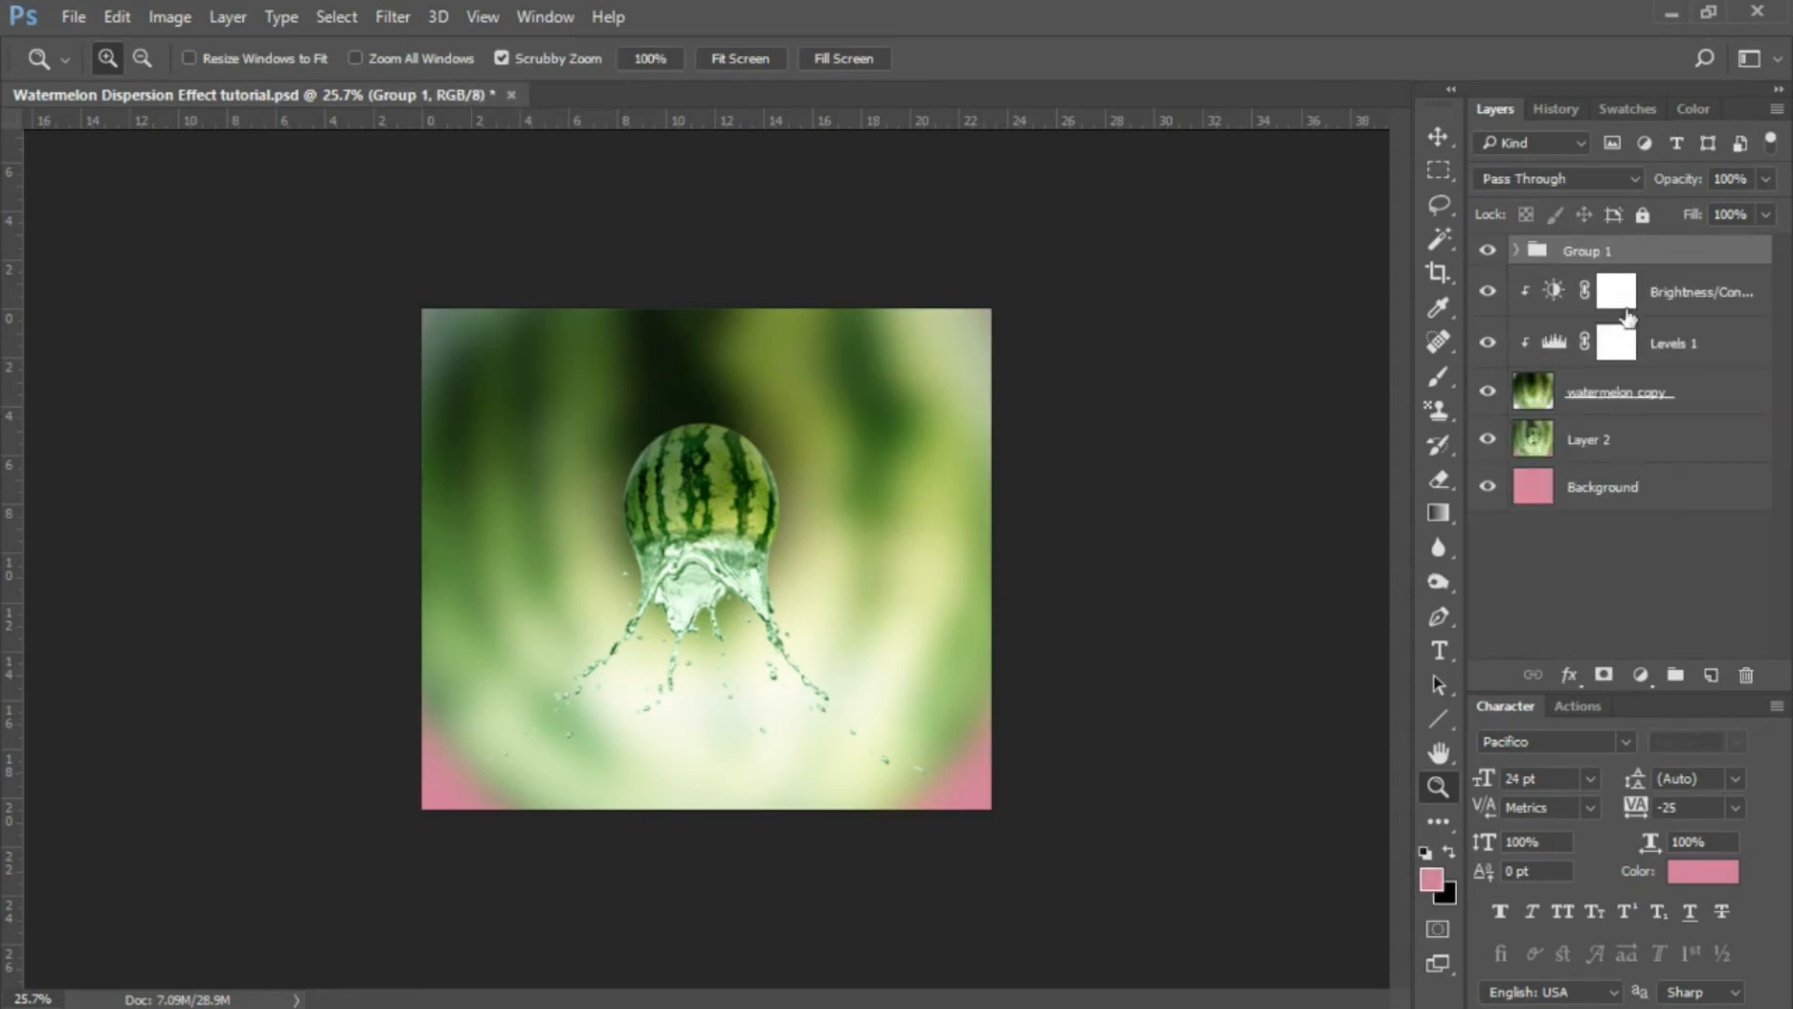
click(1488, 254)
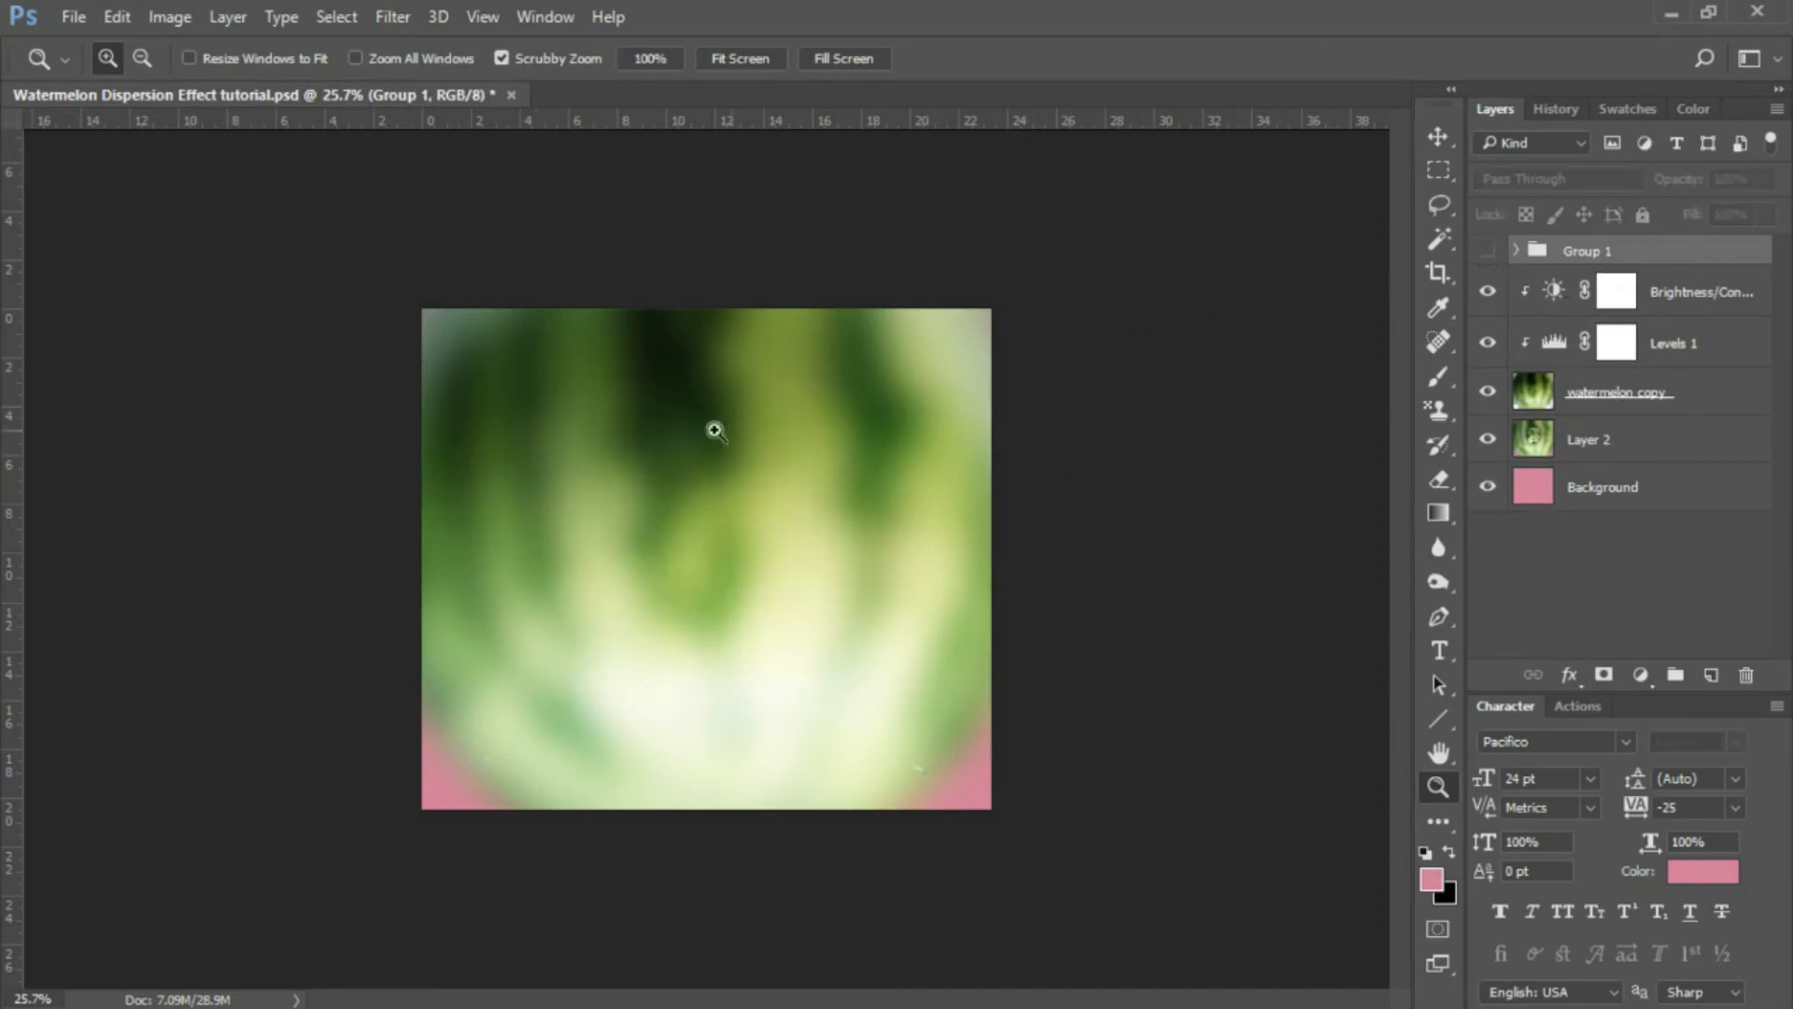
click(1488, 252)
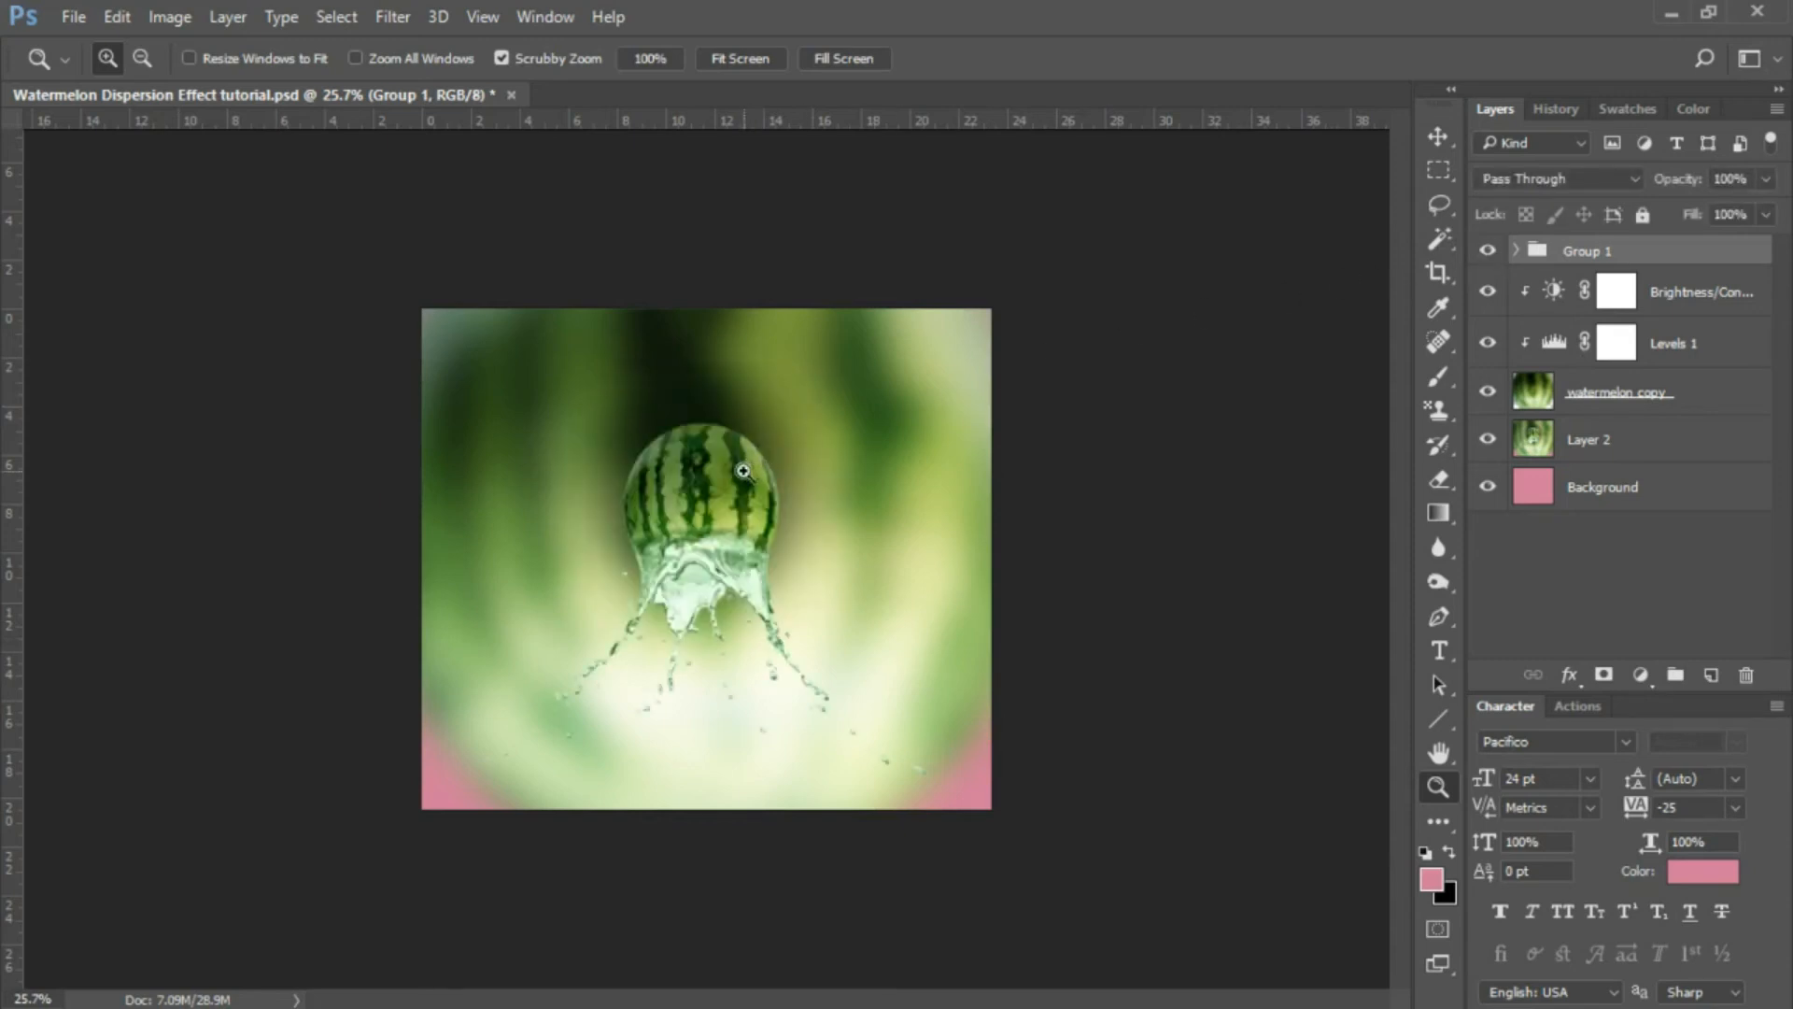
Scale the watermelon and splash group up to about 135% and shift it slightly up and right on the canvas.
key(ctrl+t)
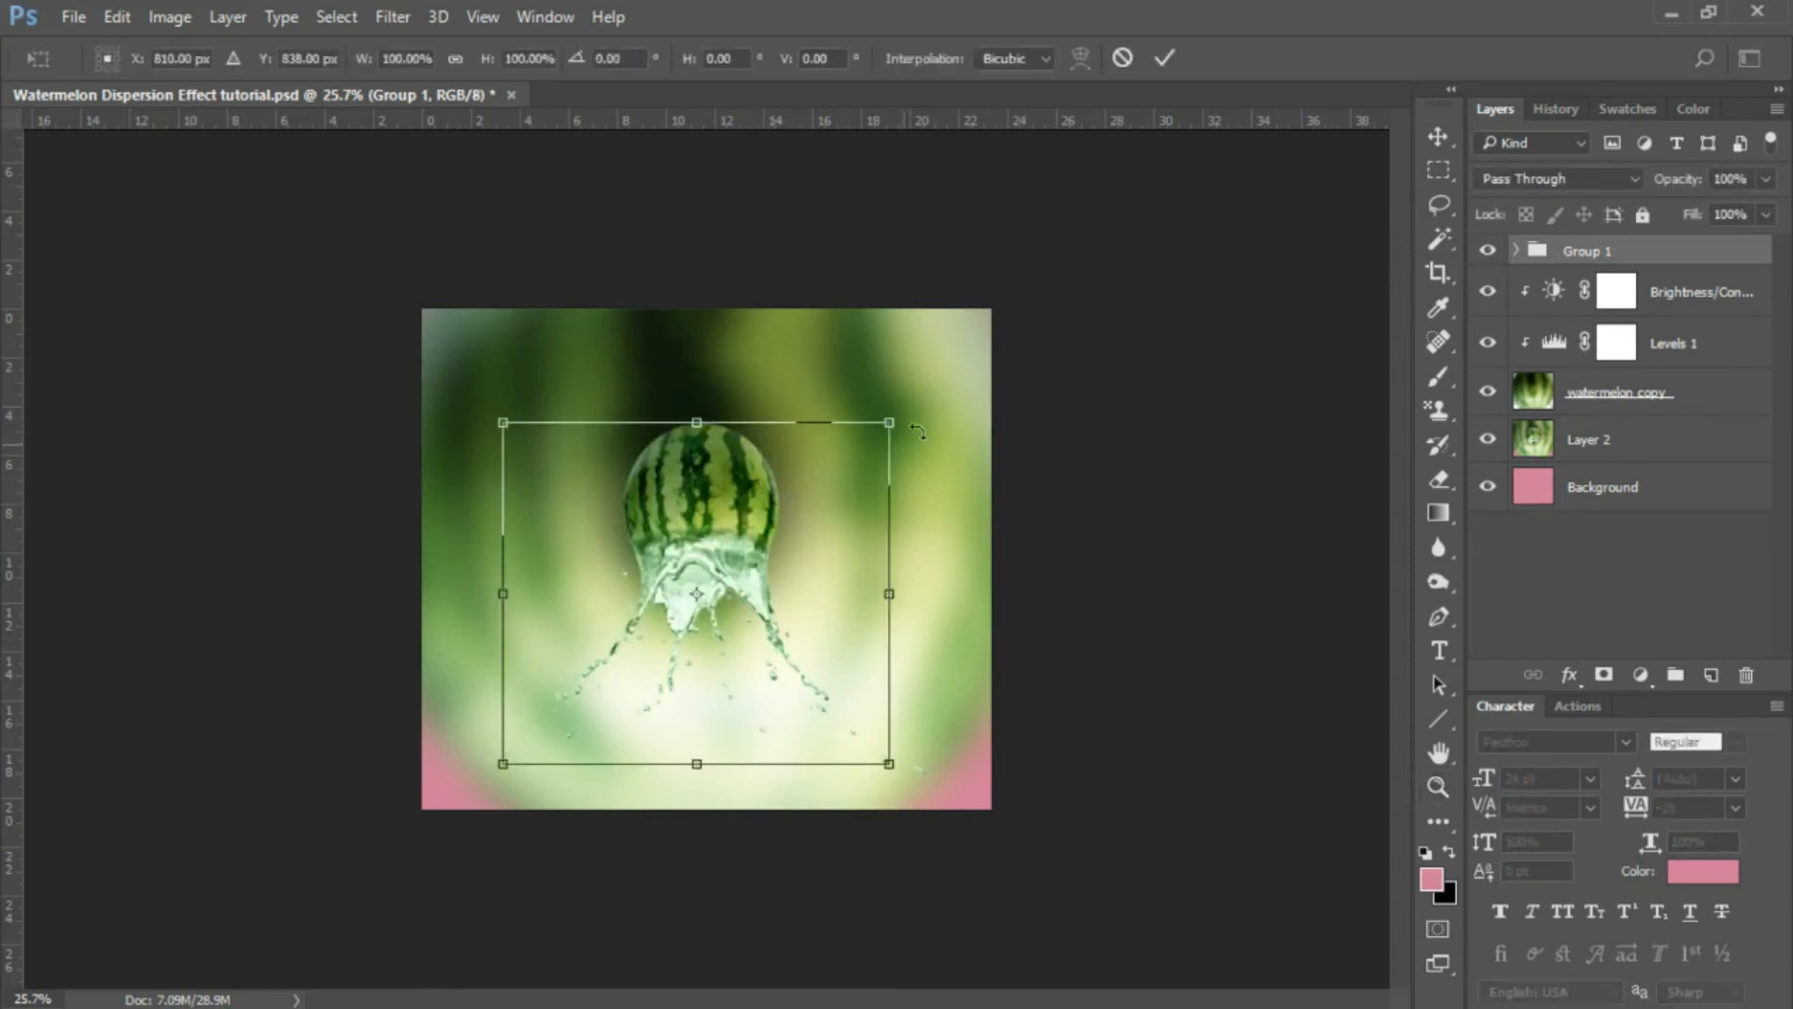
drag(894, 425, 989, 395)
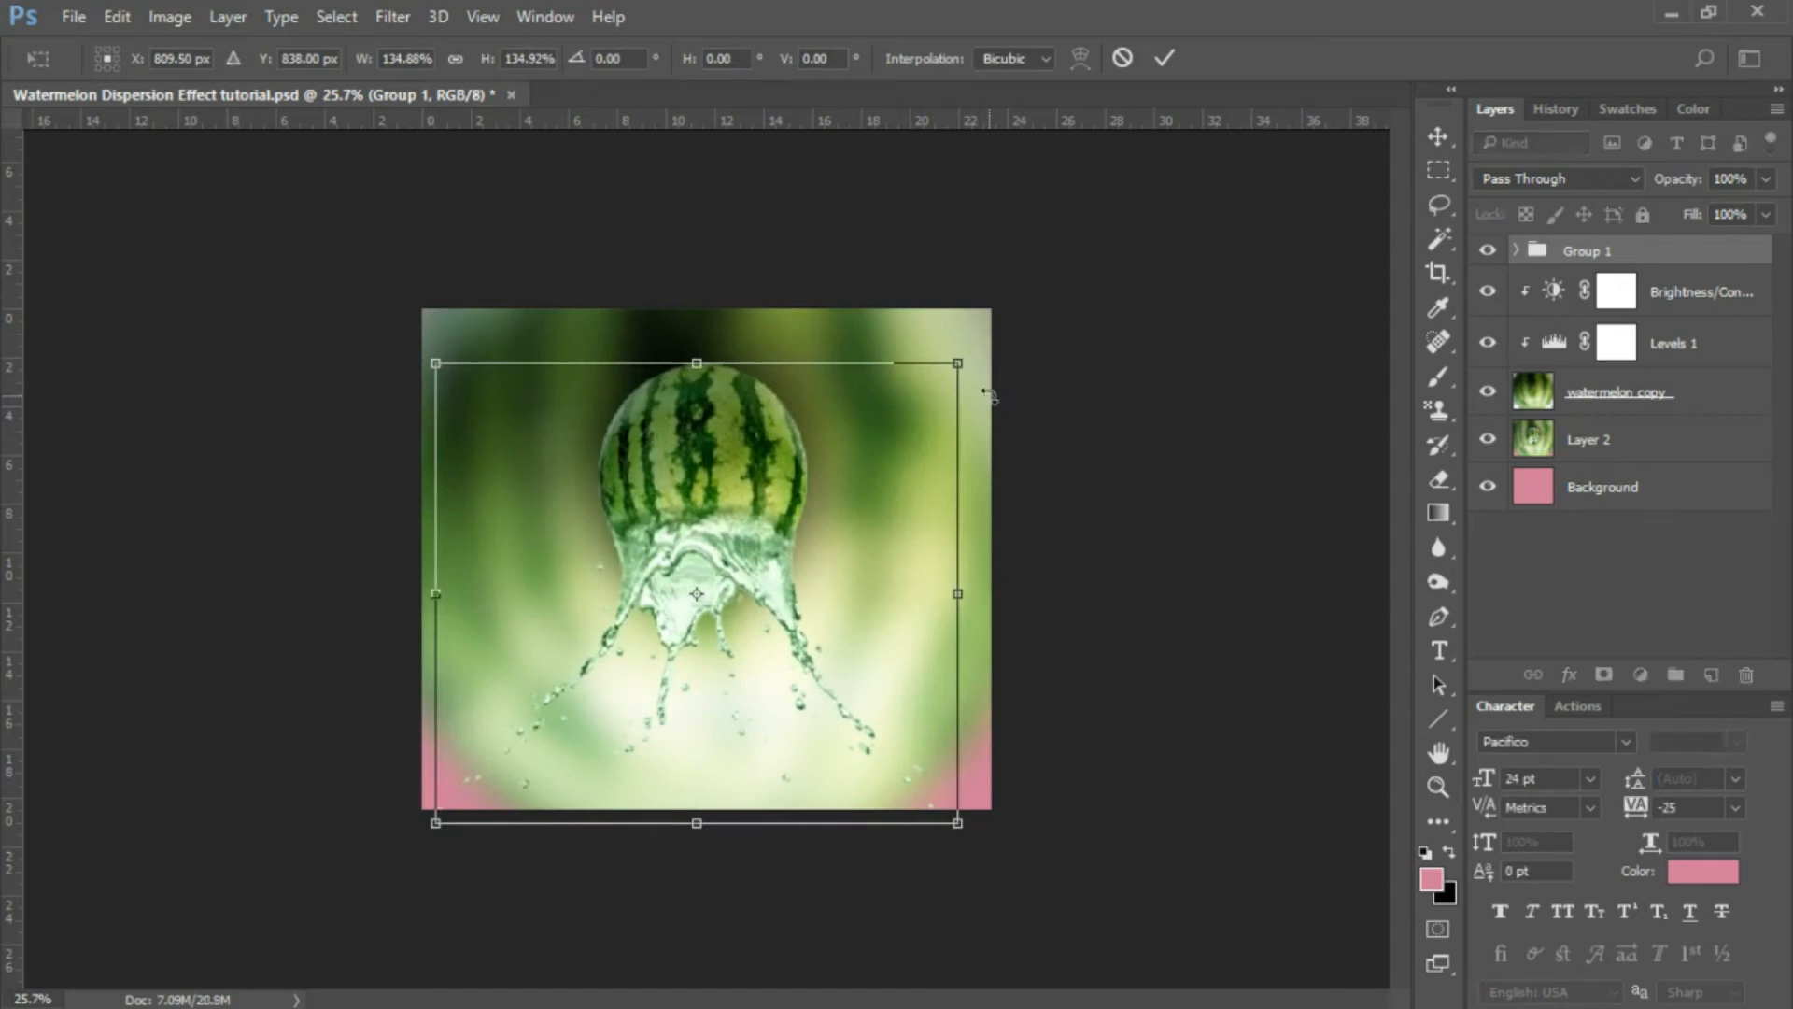
key(Return)
key(z)
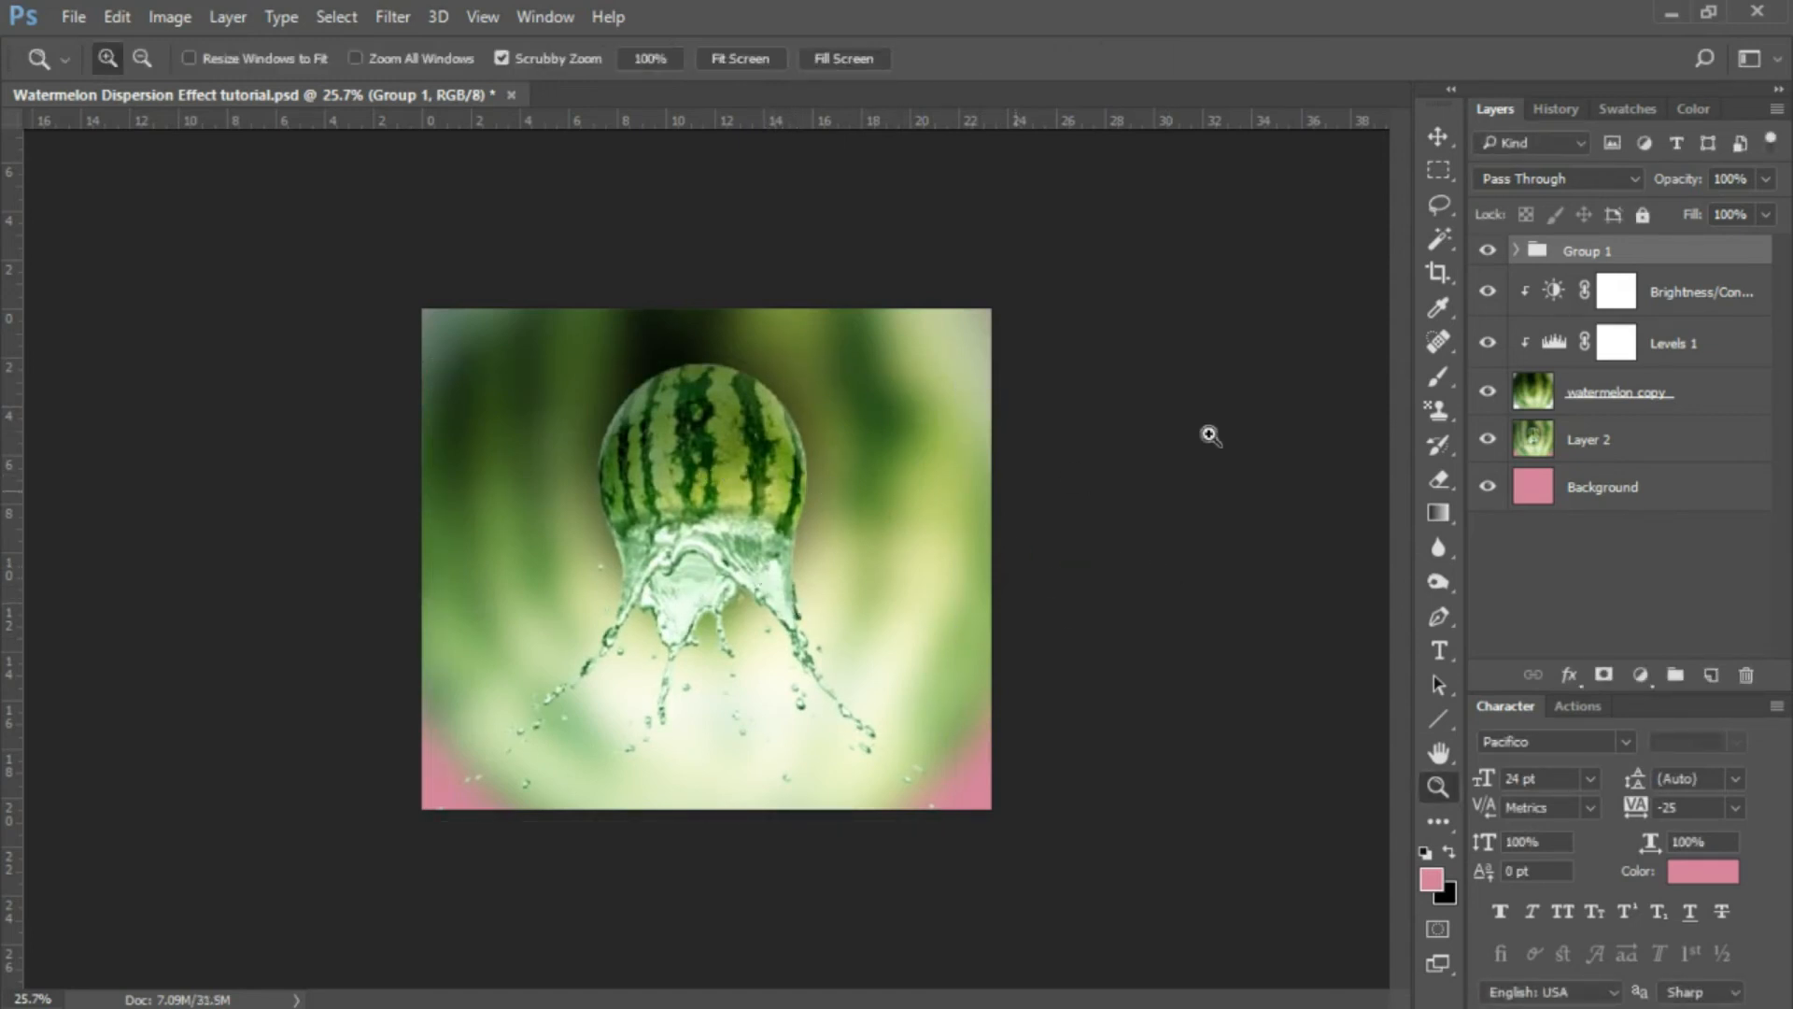
click(1440, 137)
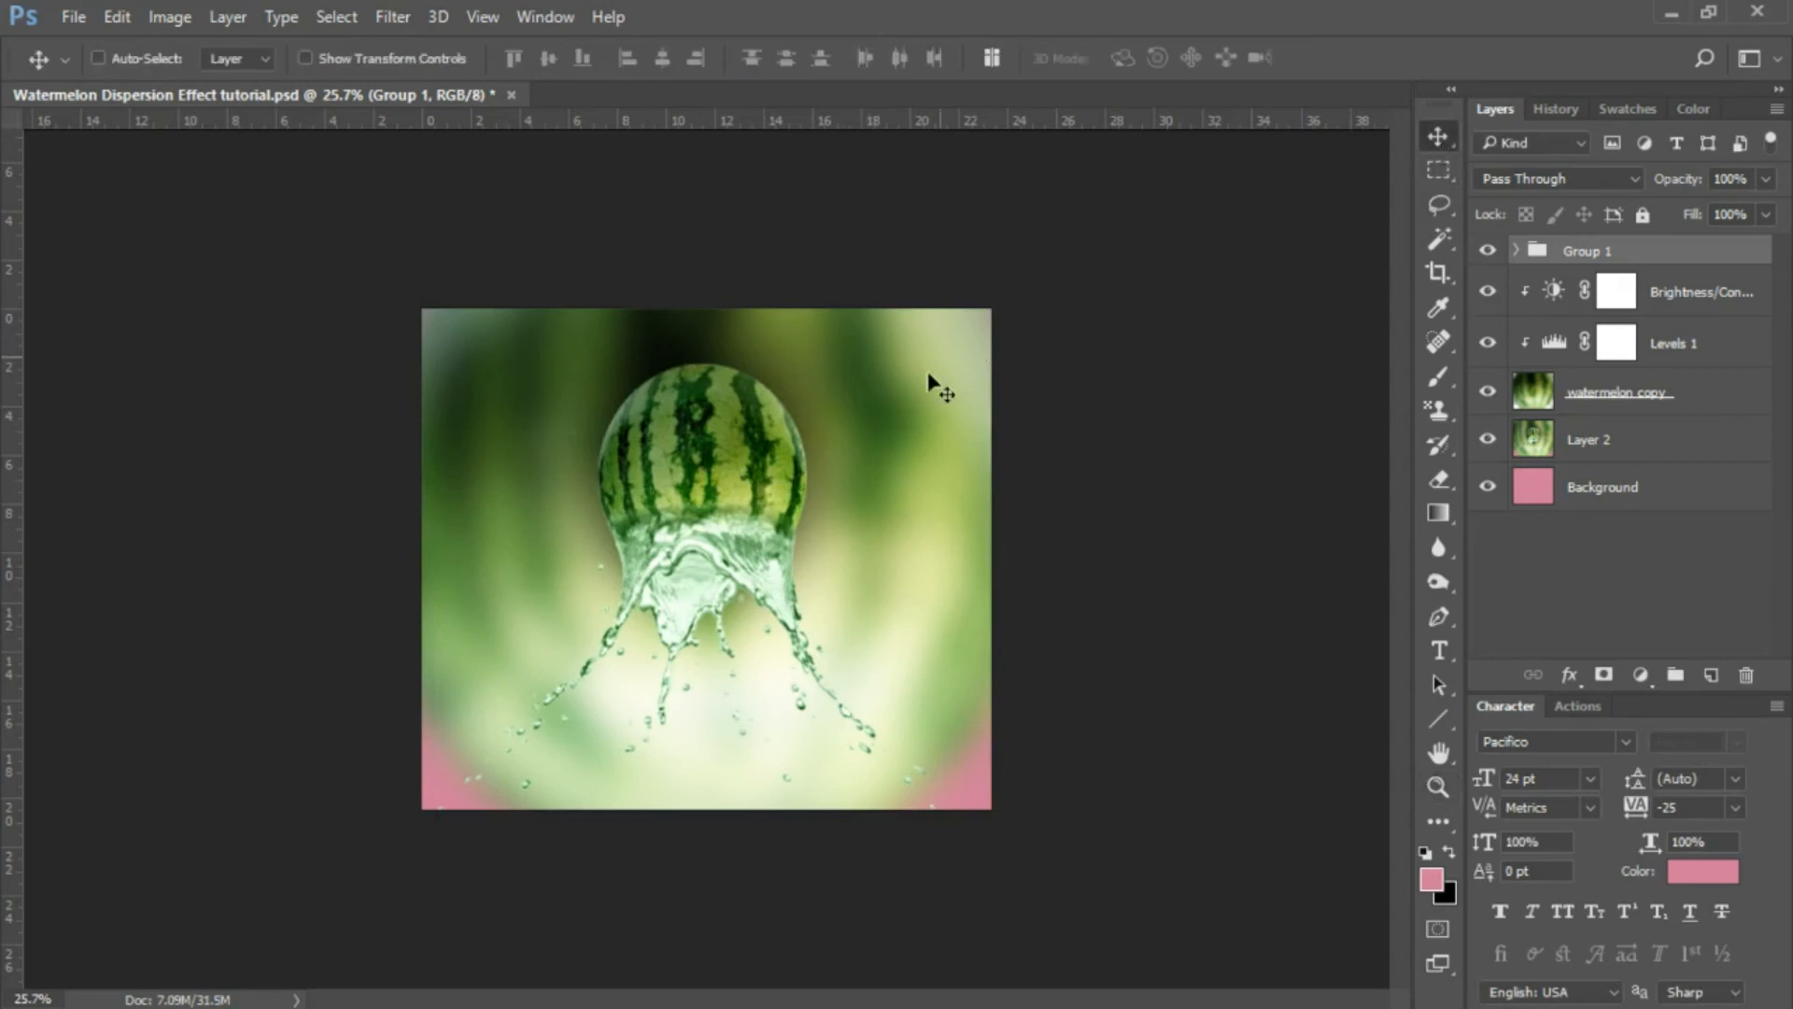
mouse_move(716, 489)
mouse_down()
mouse_move(738, 481)
mouse_move(716, 474)
mouse_up()
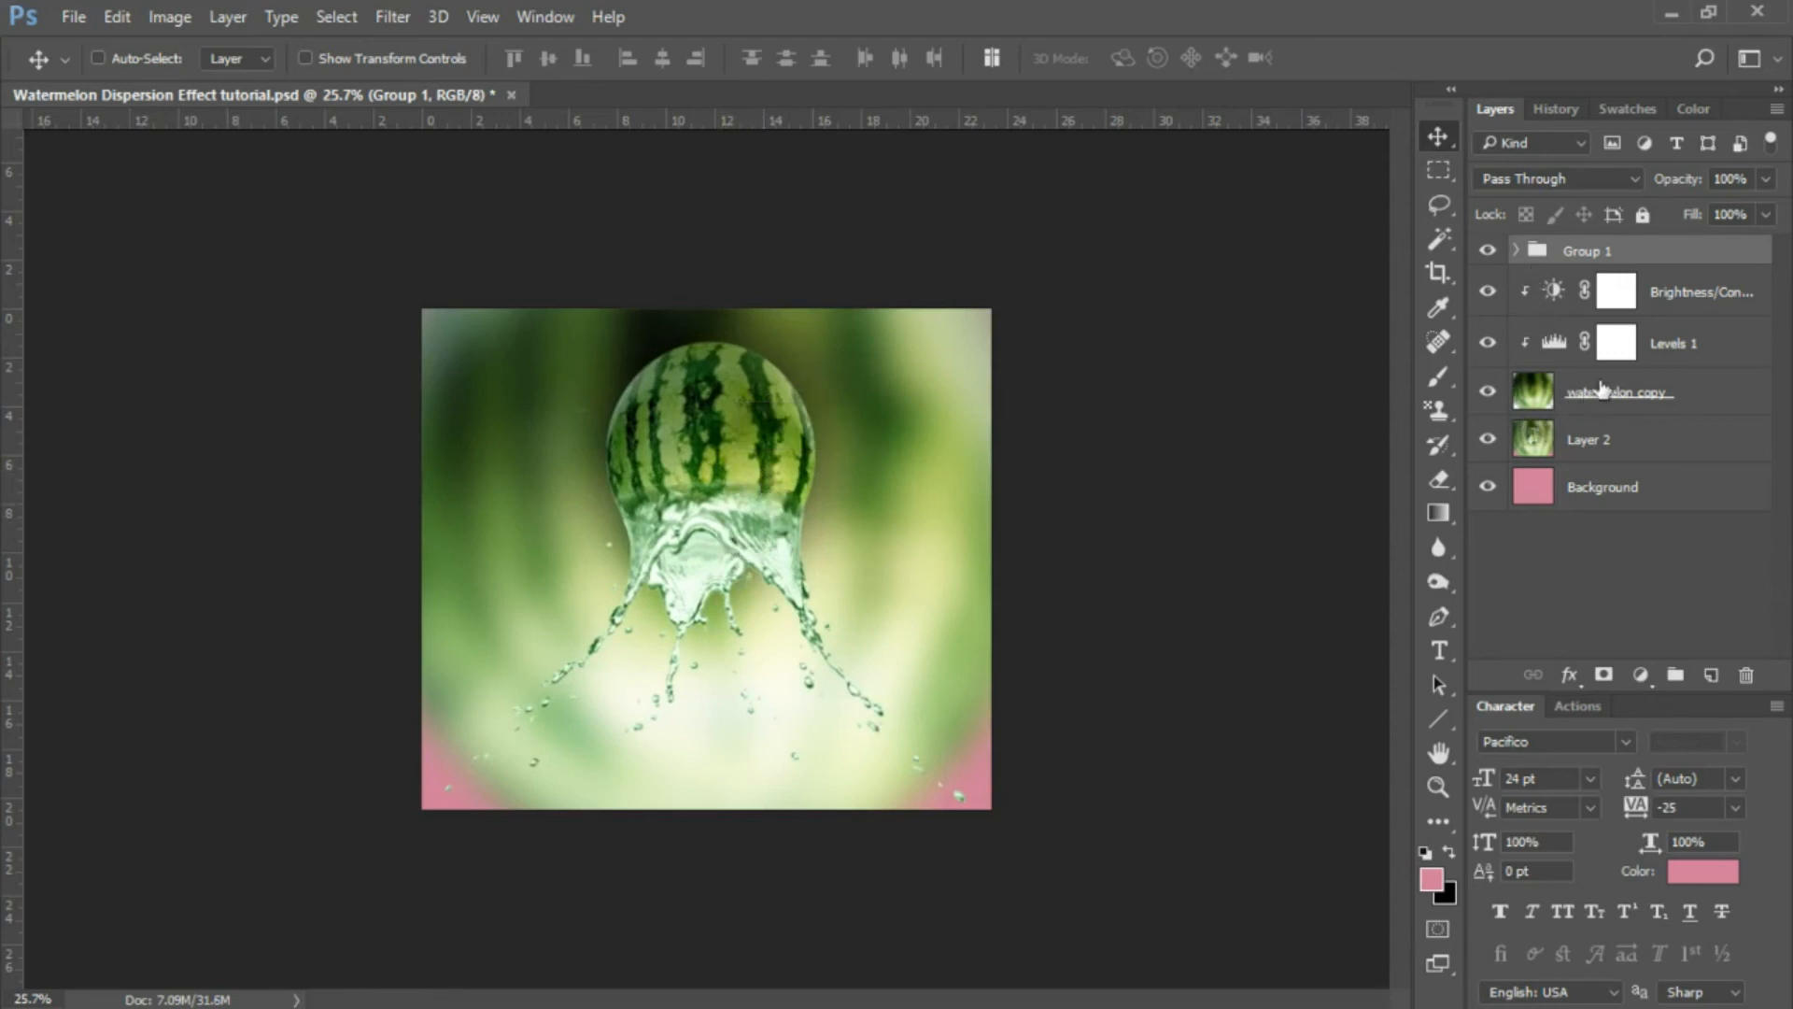
Paint black on the Splash layer's mask inside the group with a 200 px brush at 100% opacity.
click(1519, 251)
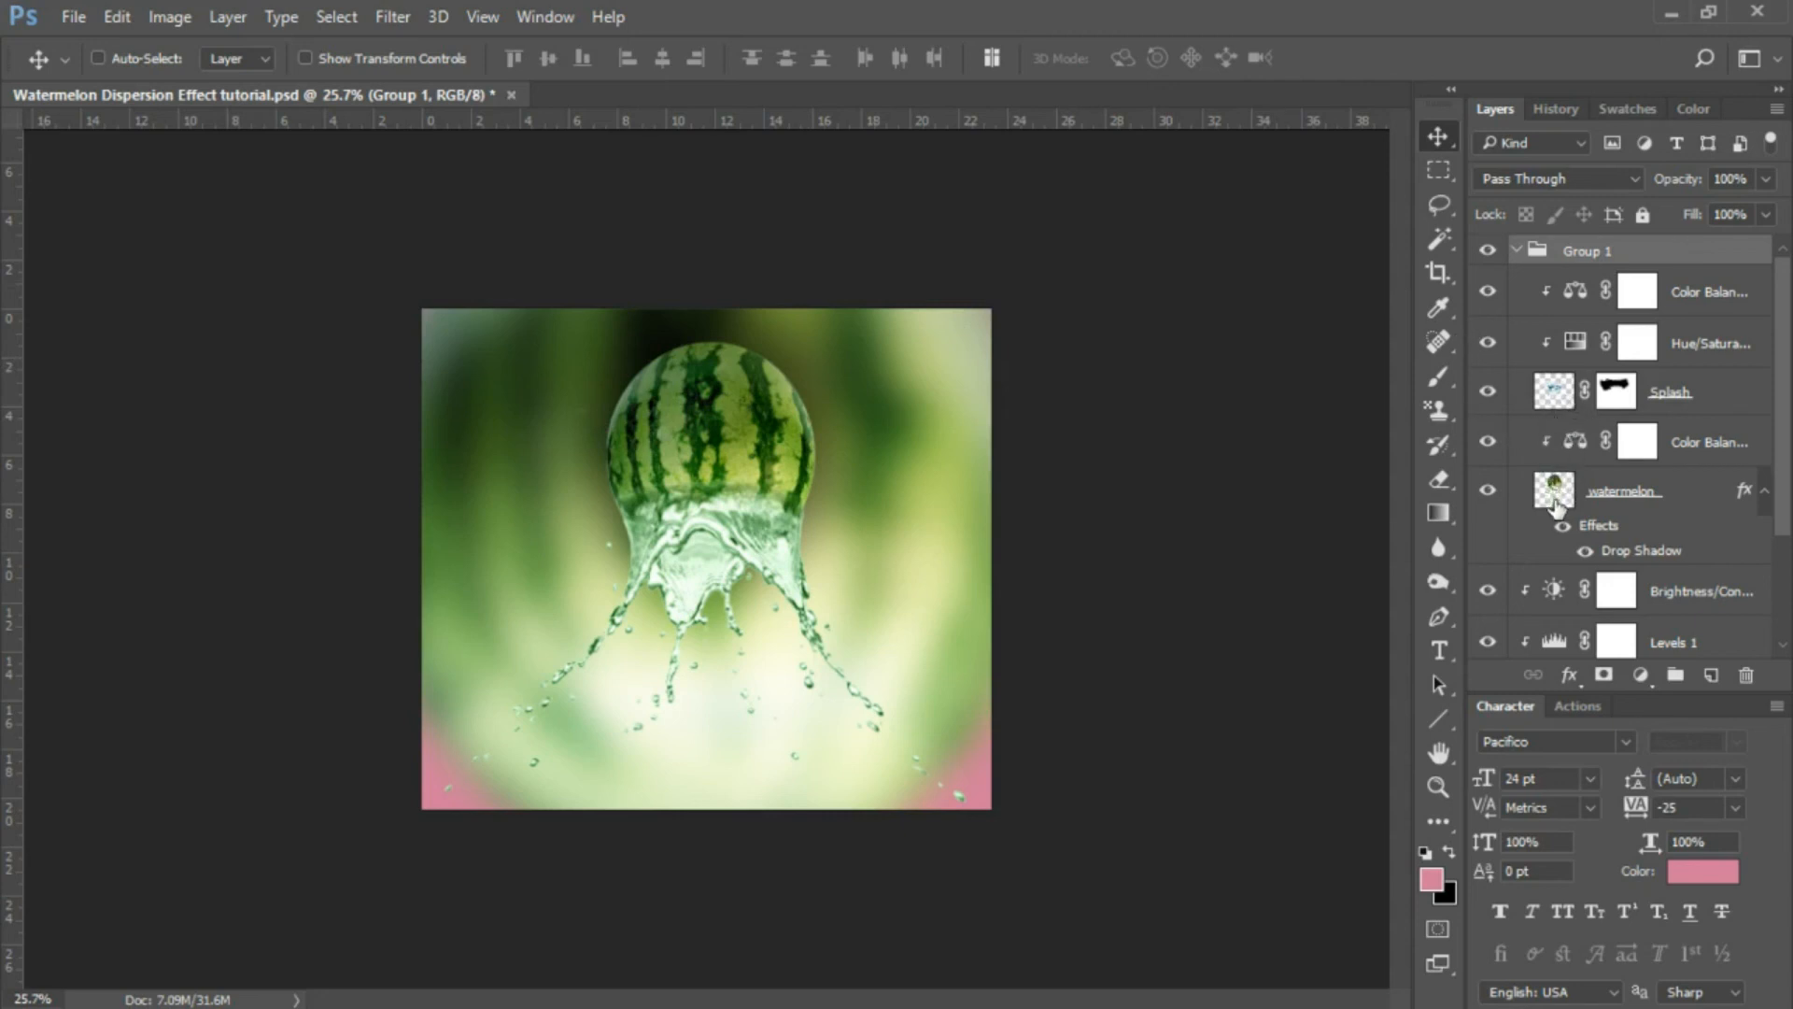
click(1565, 394)
click(1620, 393)
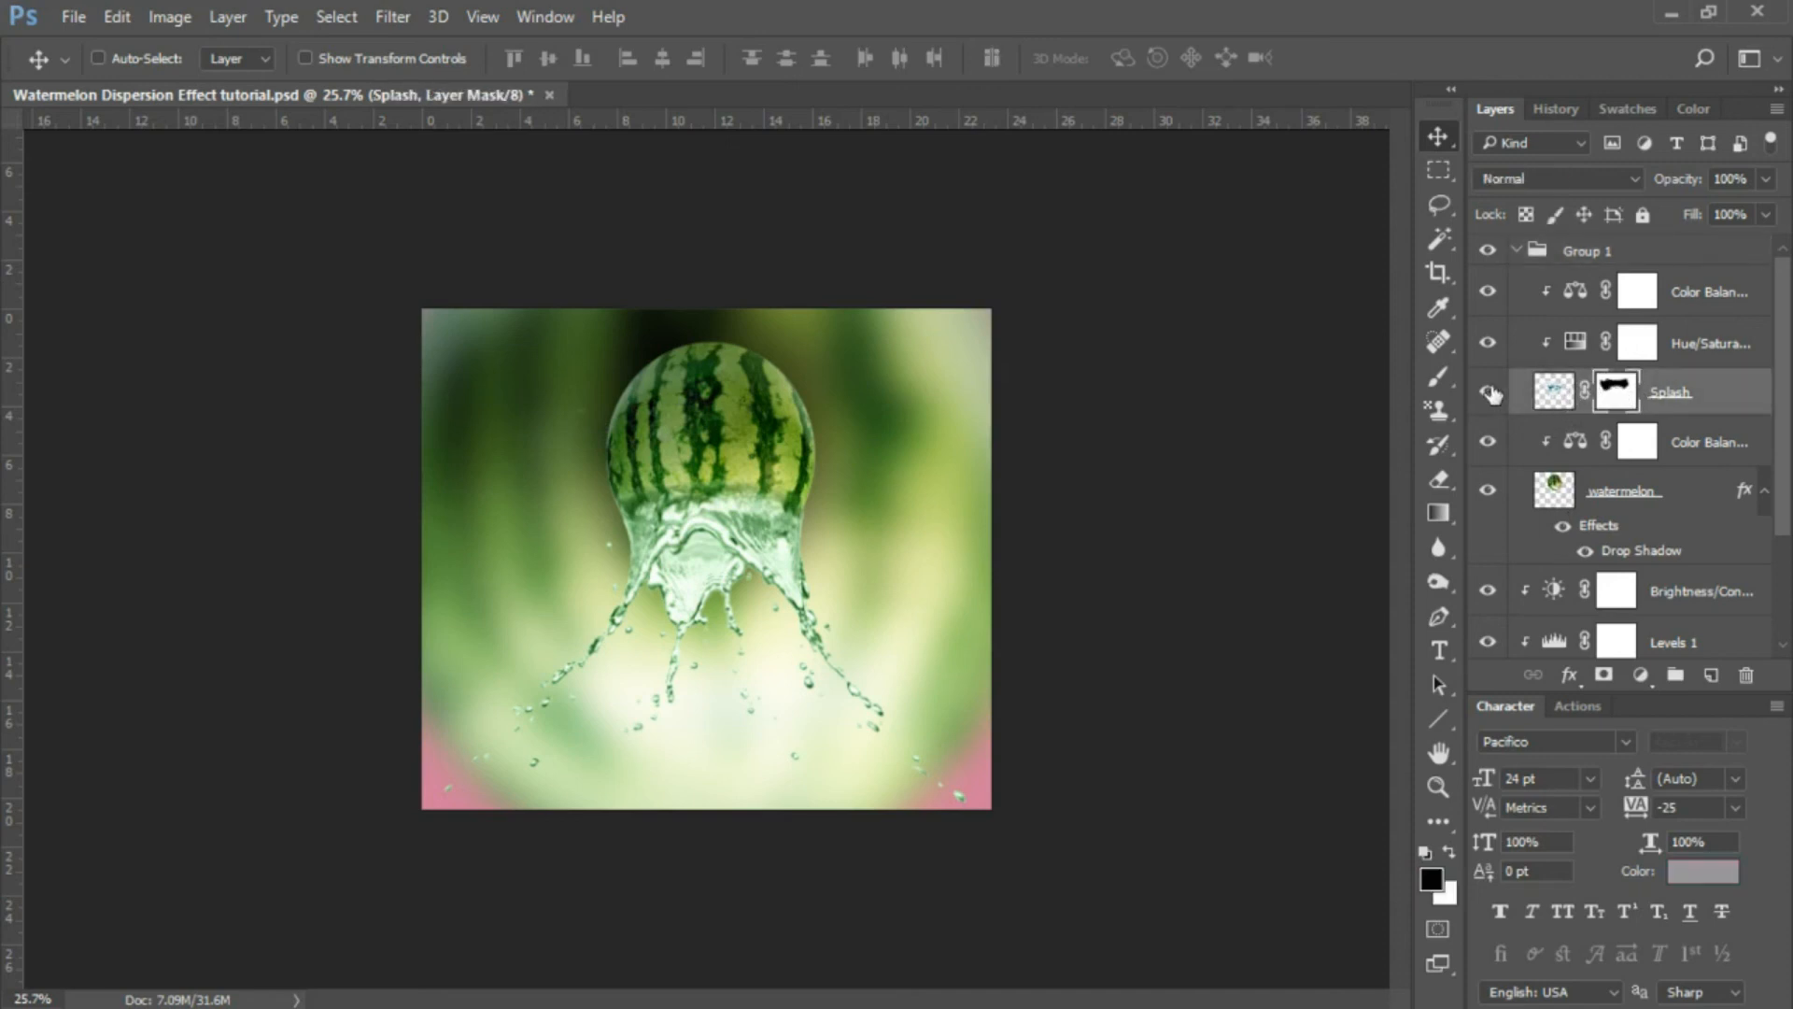
click(1446, 379)
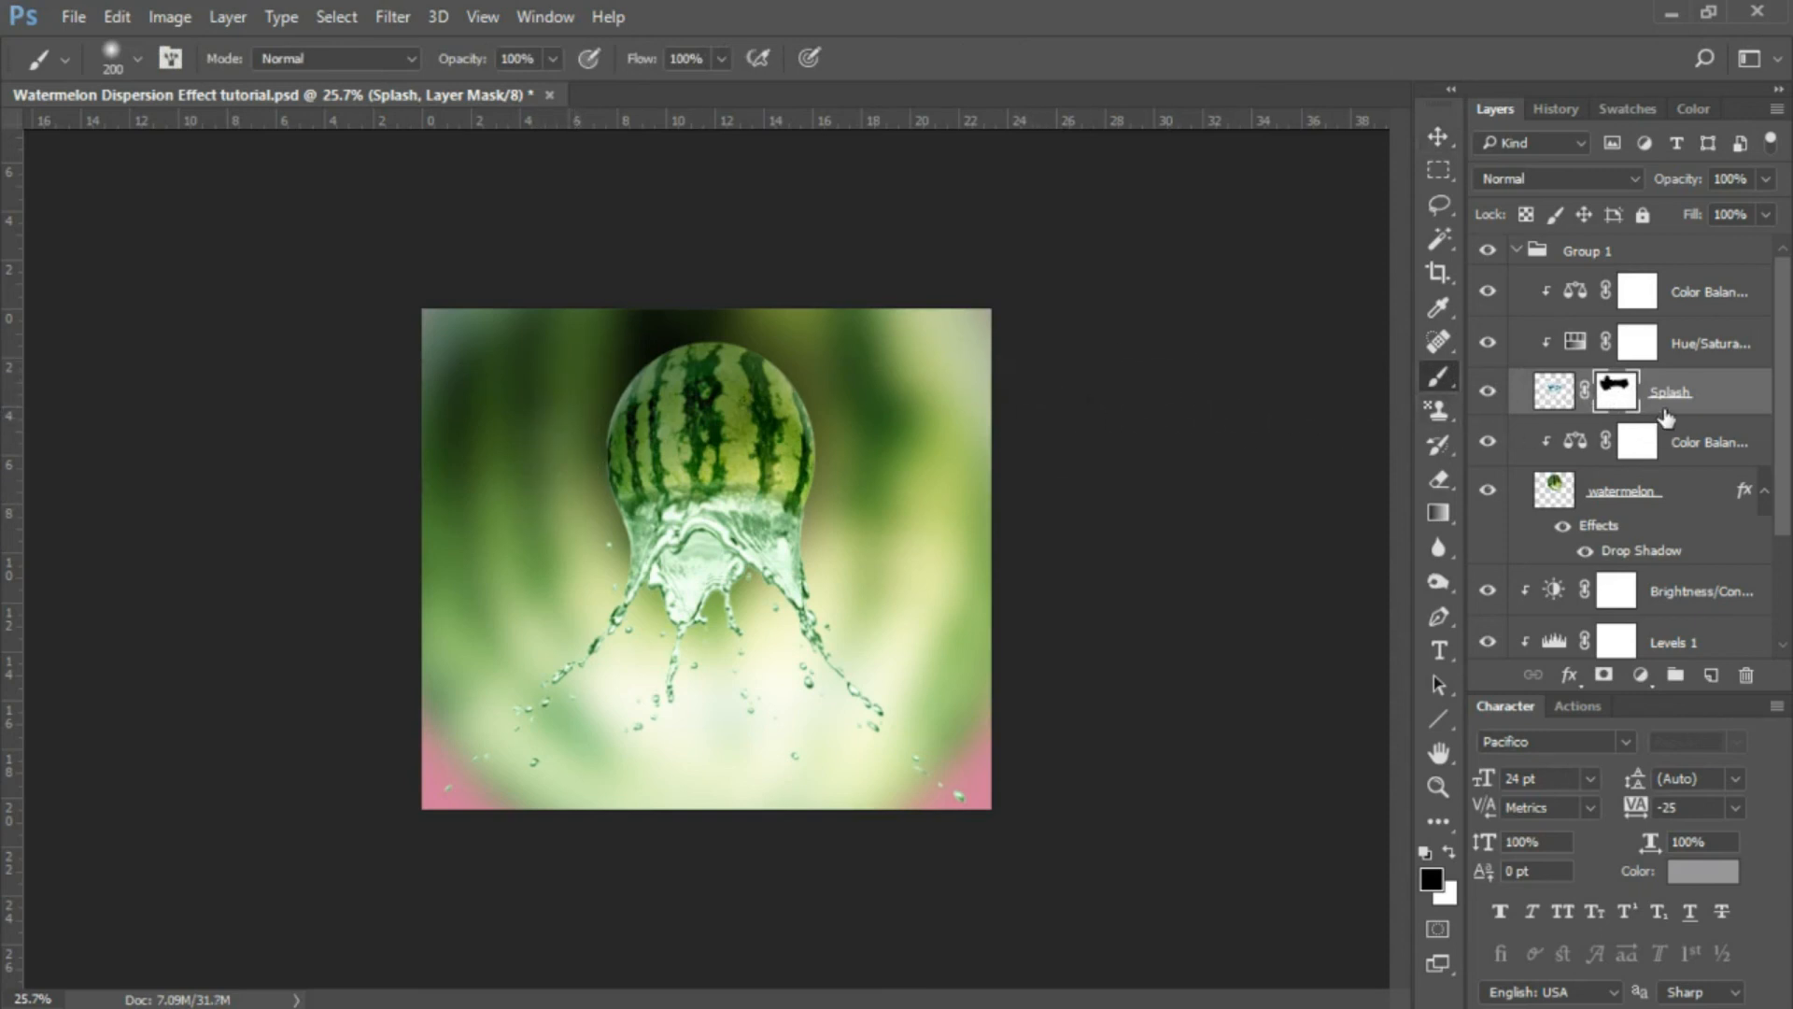
Scale the watermelon and splash group to about 95% and move it down so its center sits at X 840.5 px, Y 873.5 px.
click(1607, 261)
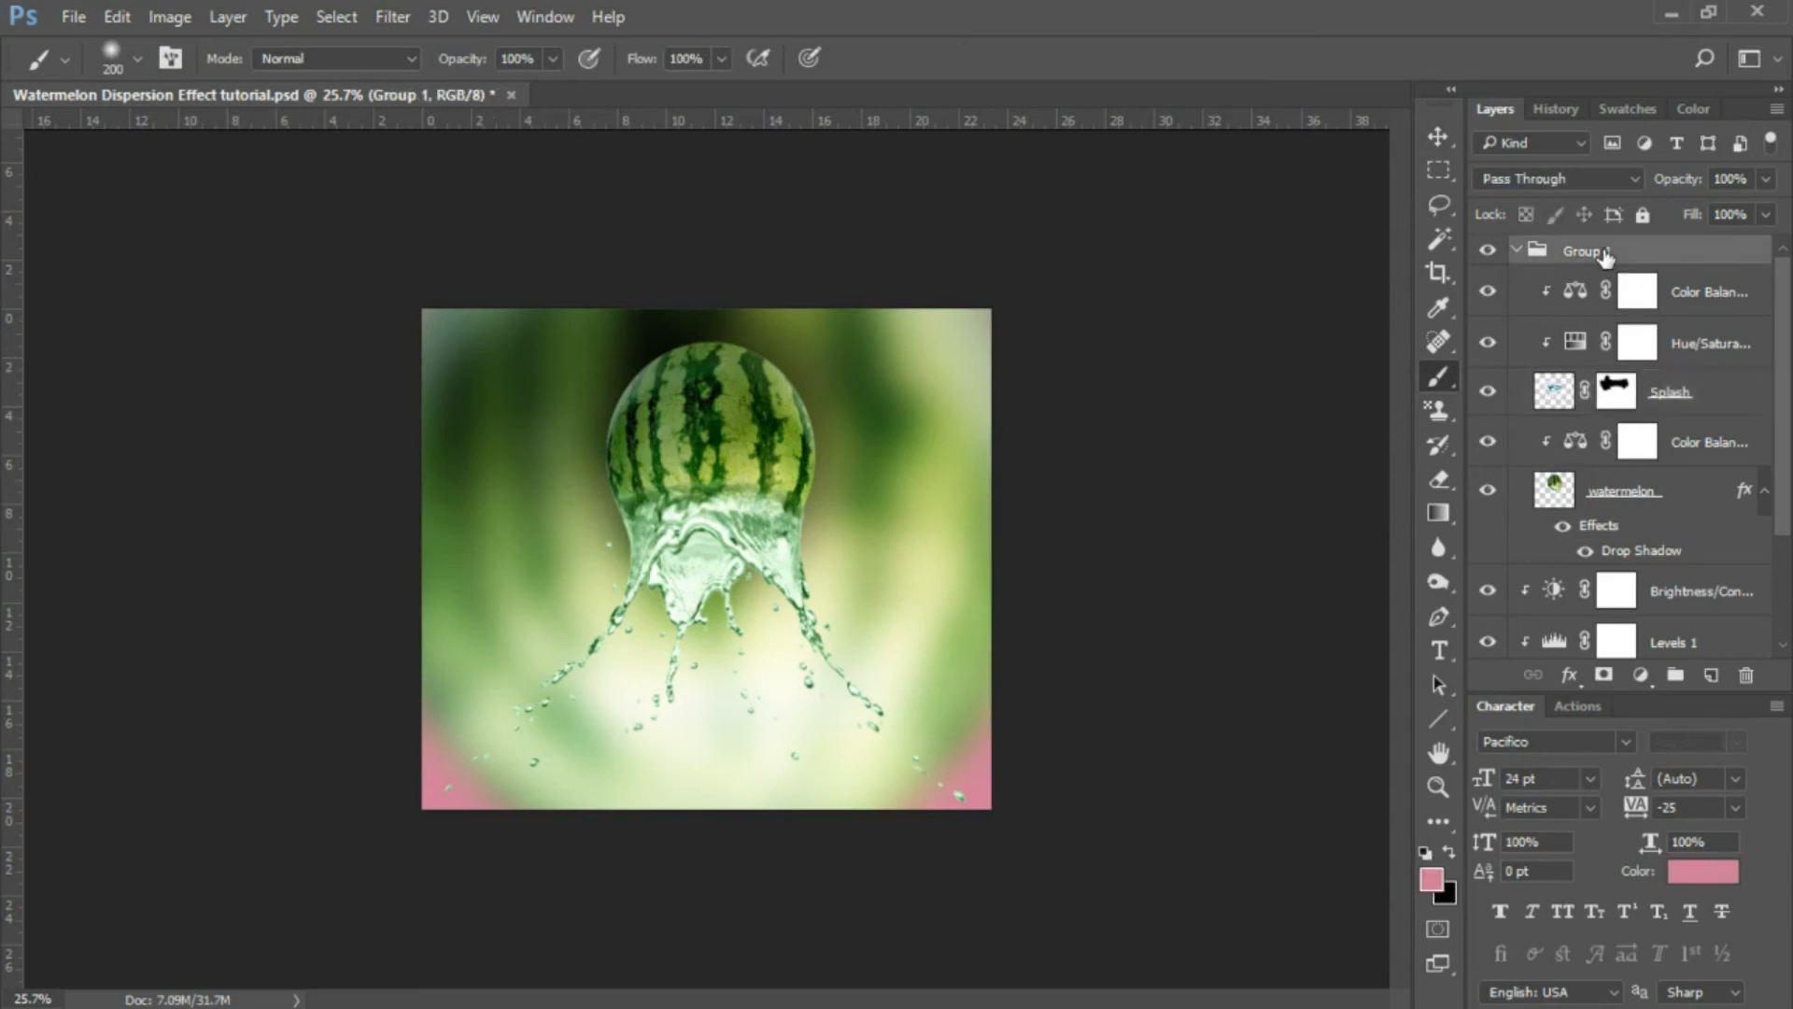
key(ctrl+t)
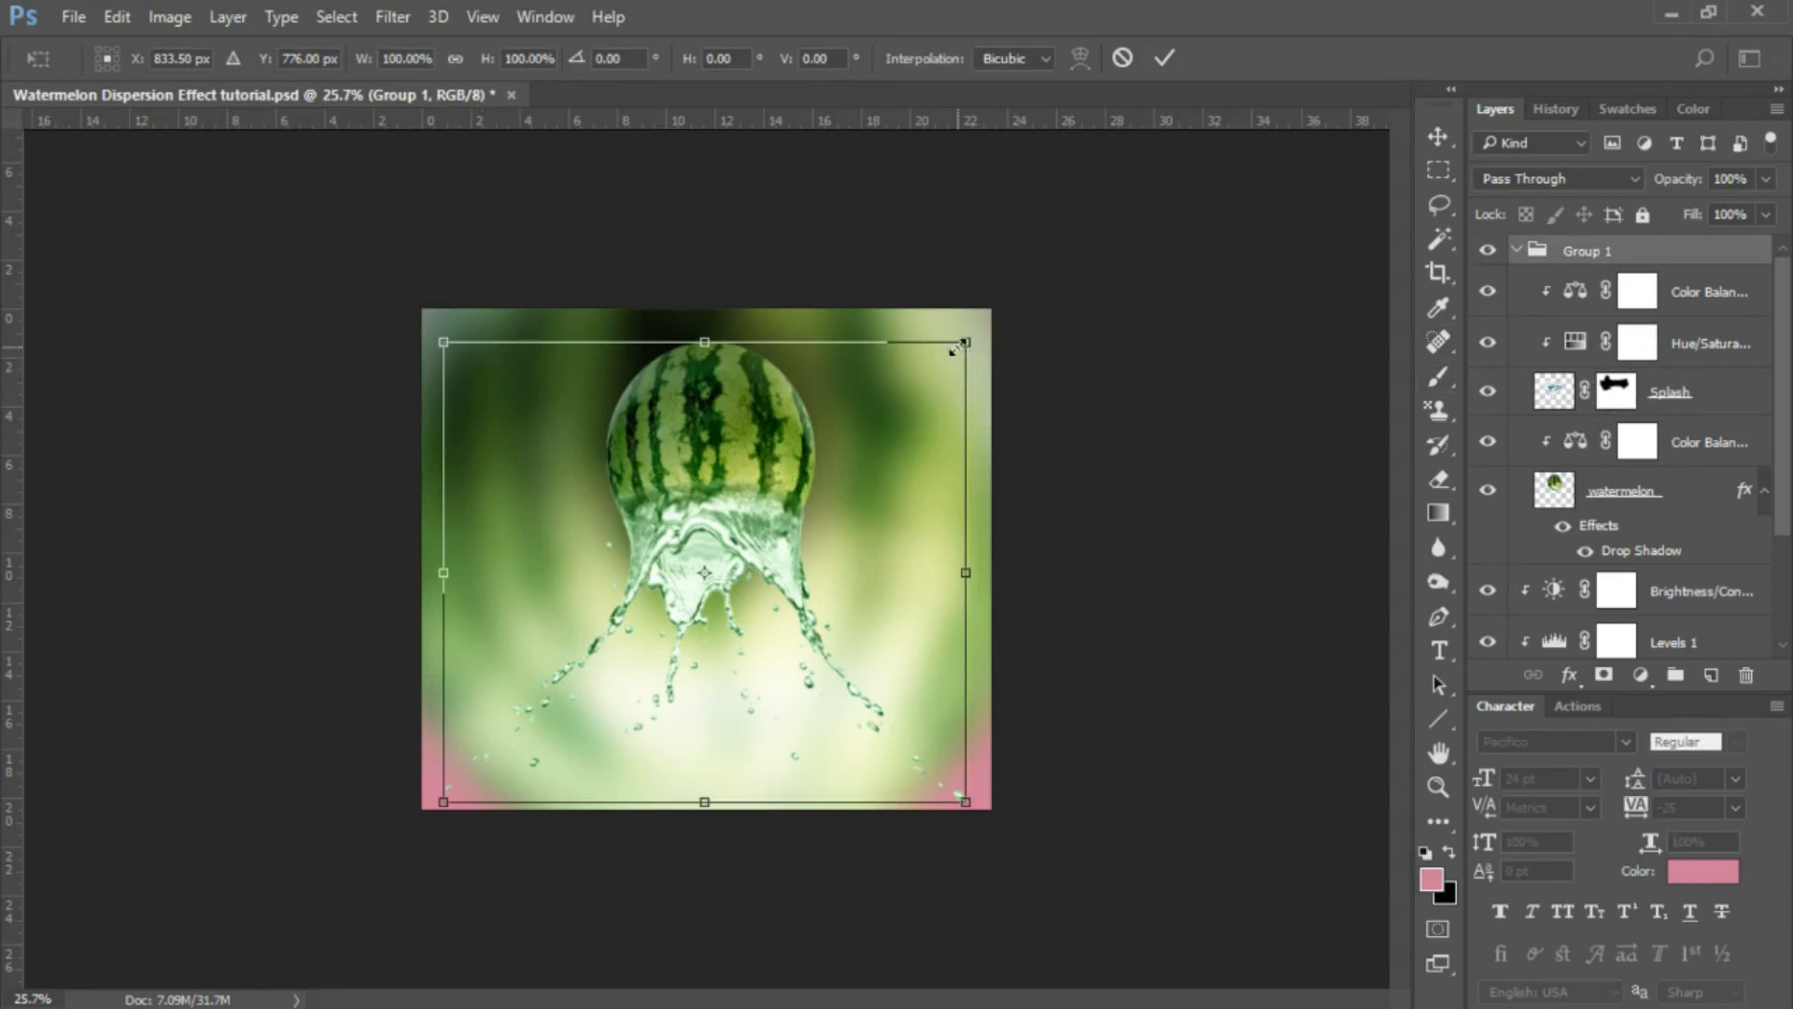
drag(954, 349, 946, 363)
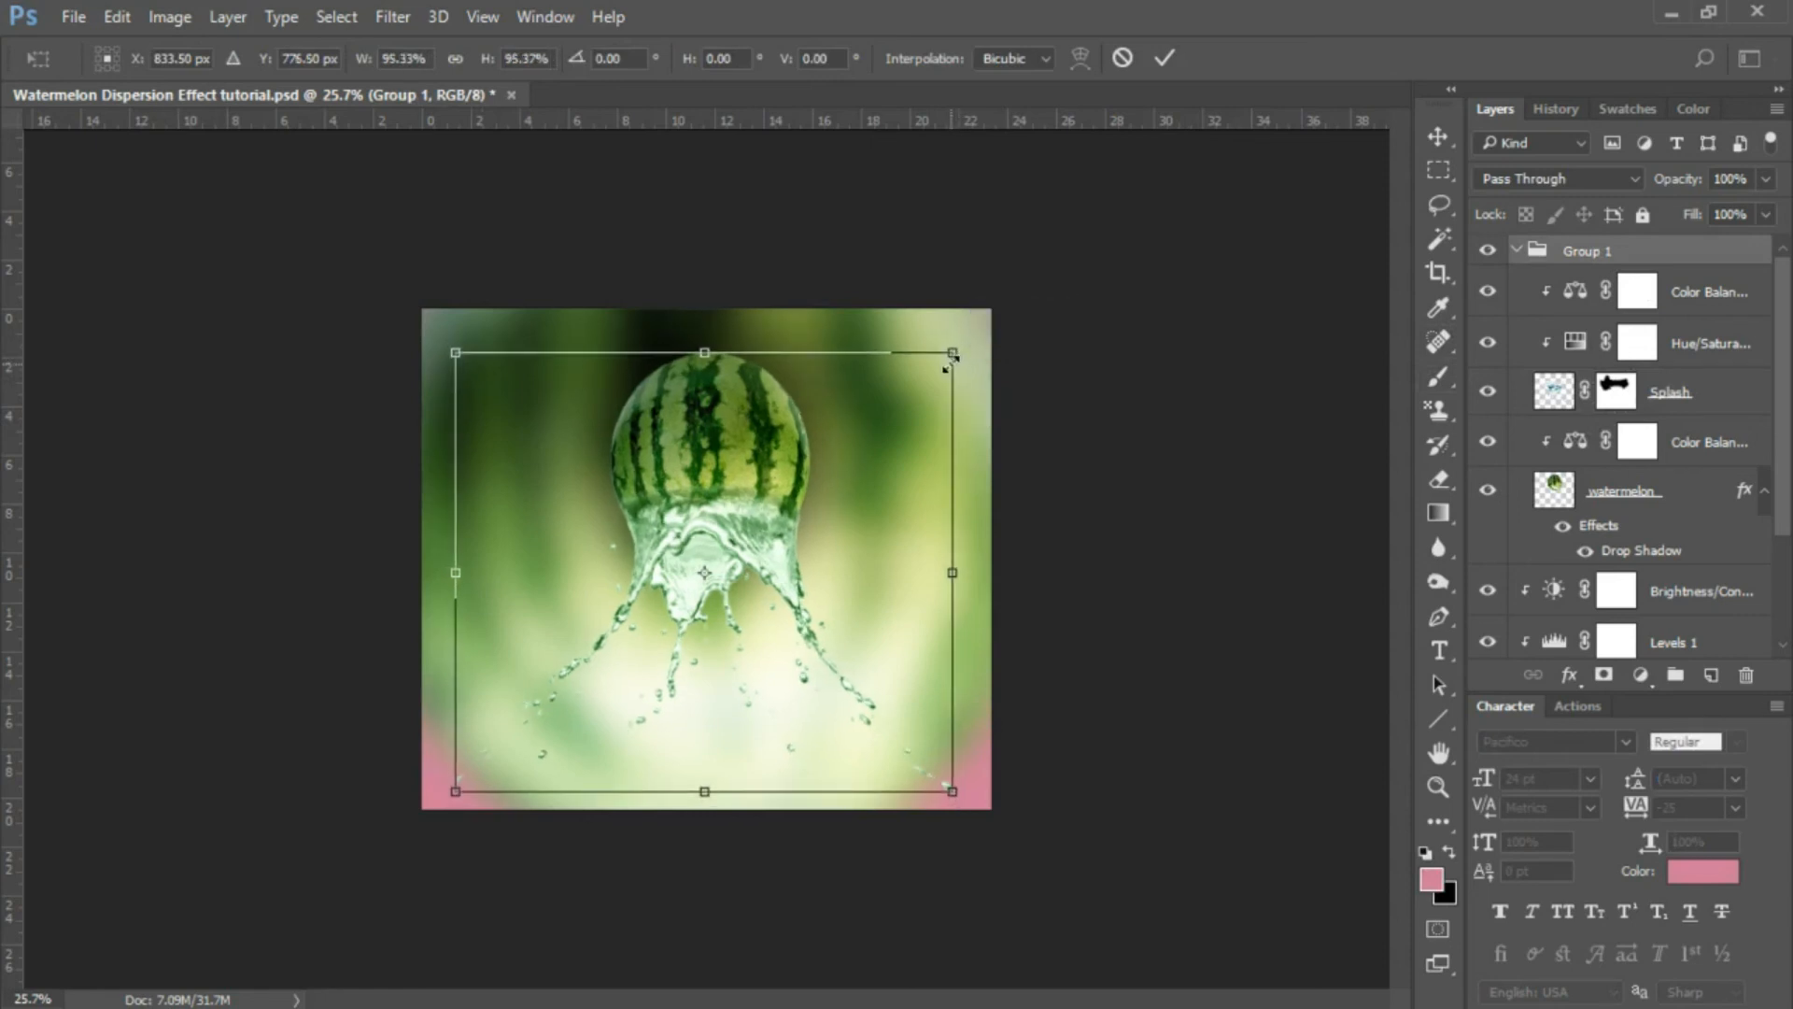
drag(738, 468, 763, 519)
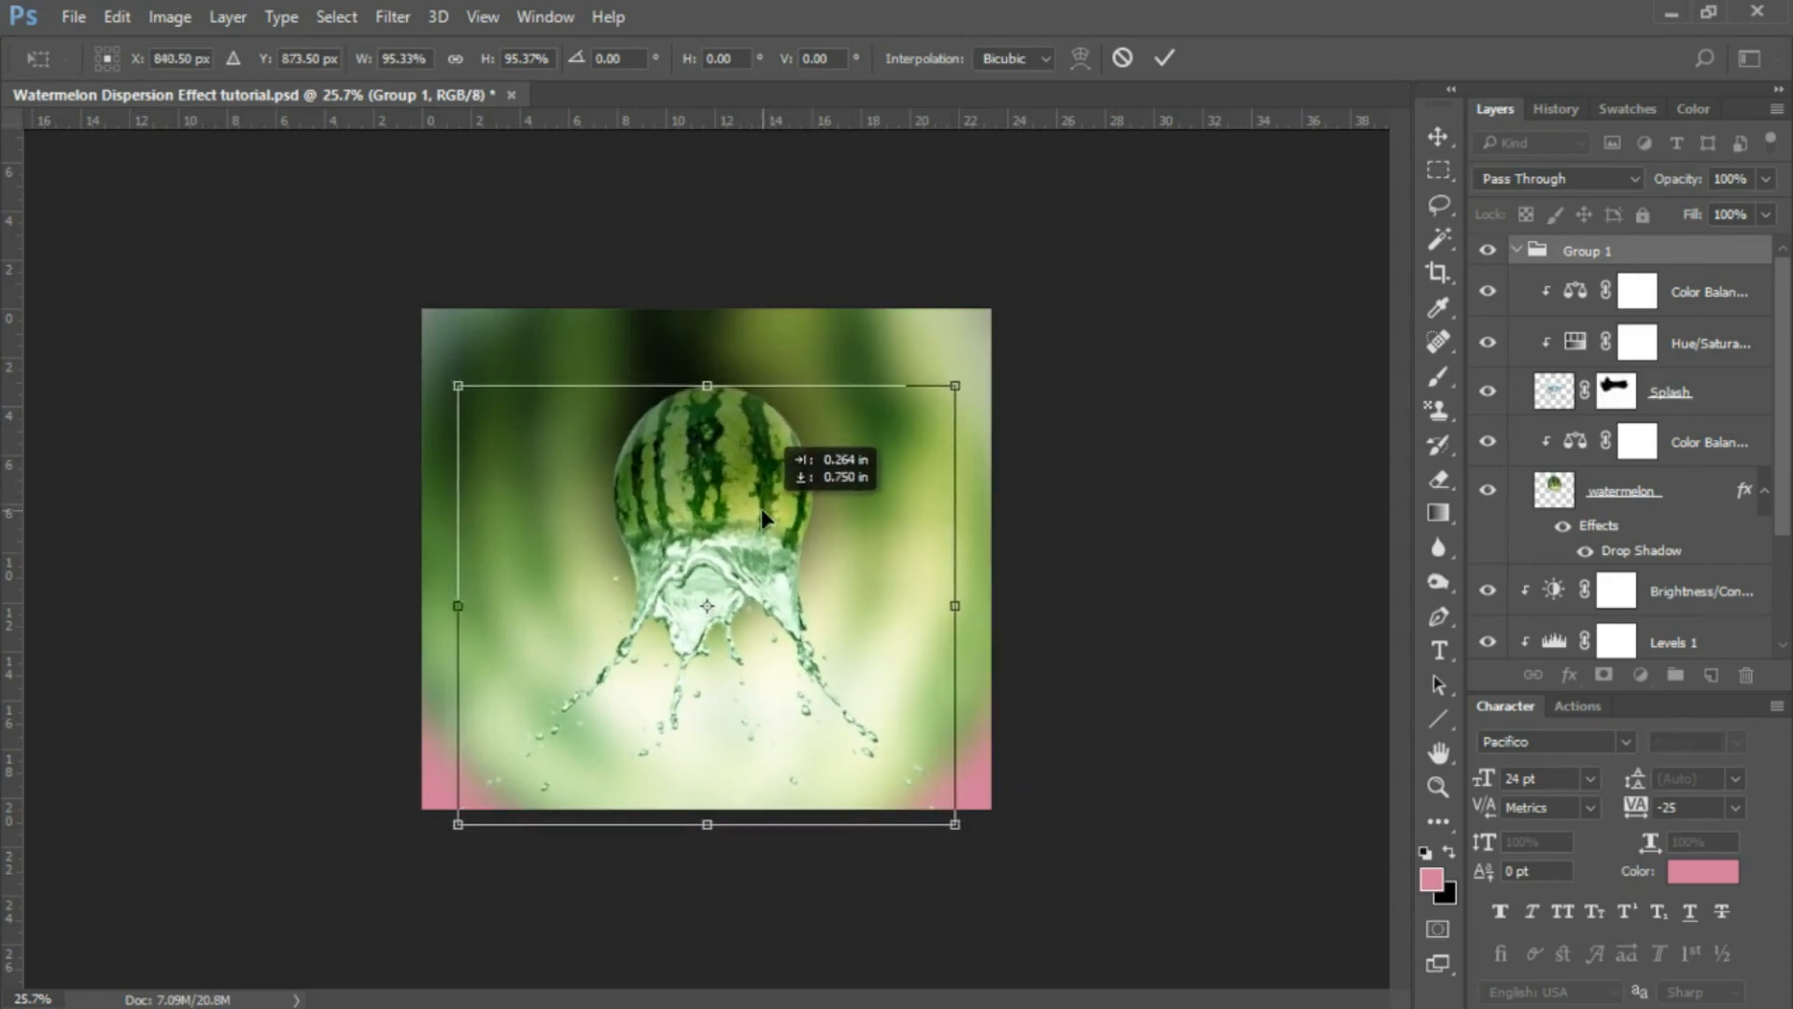
key(b)
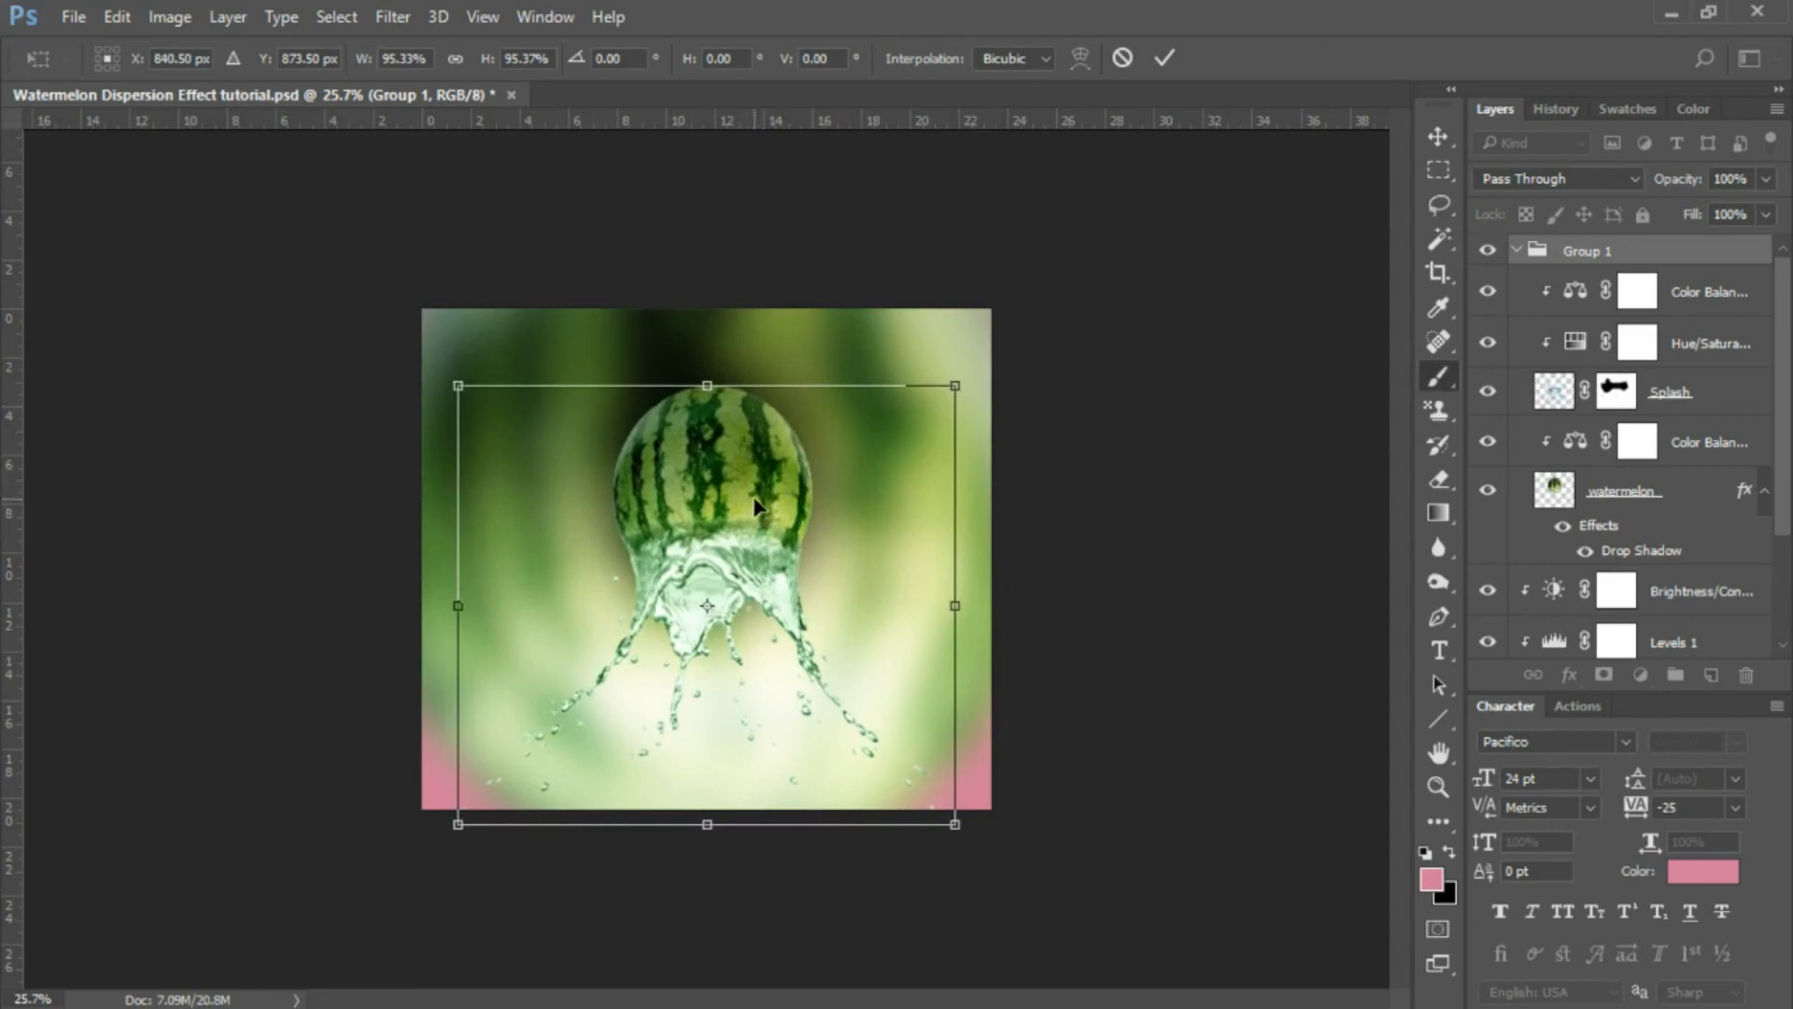